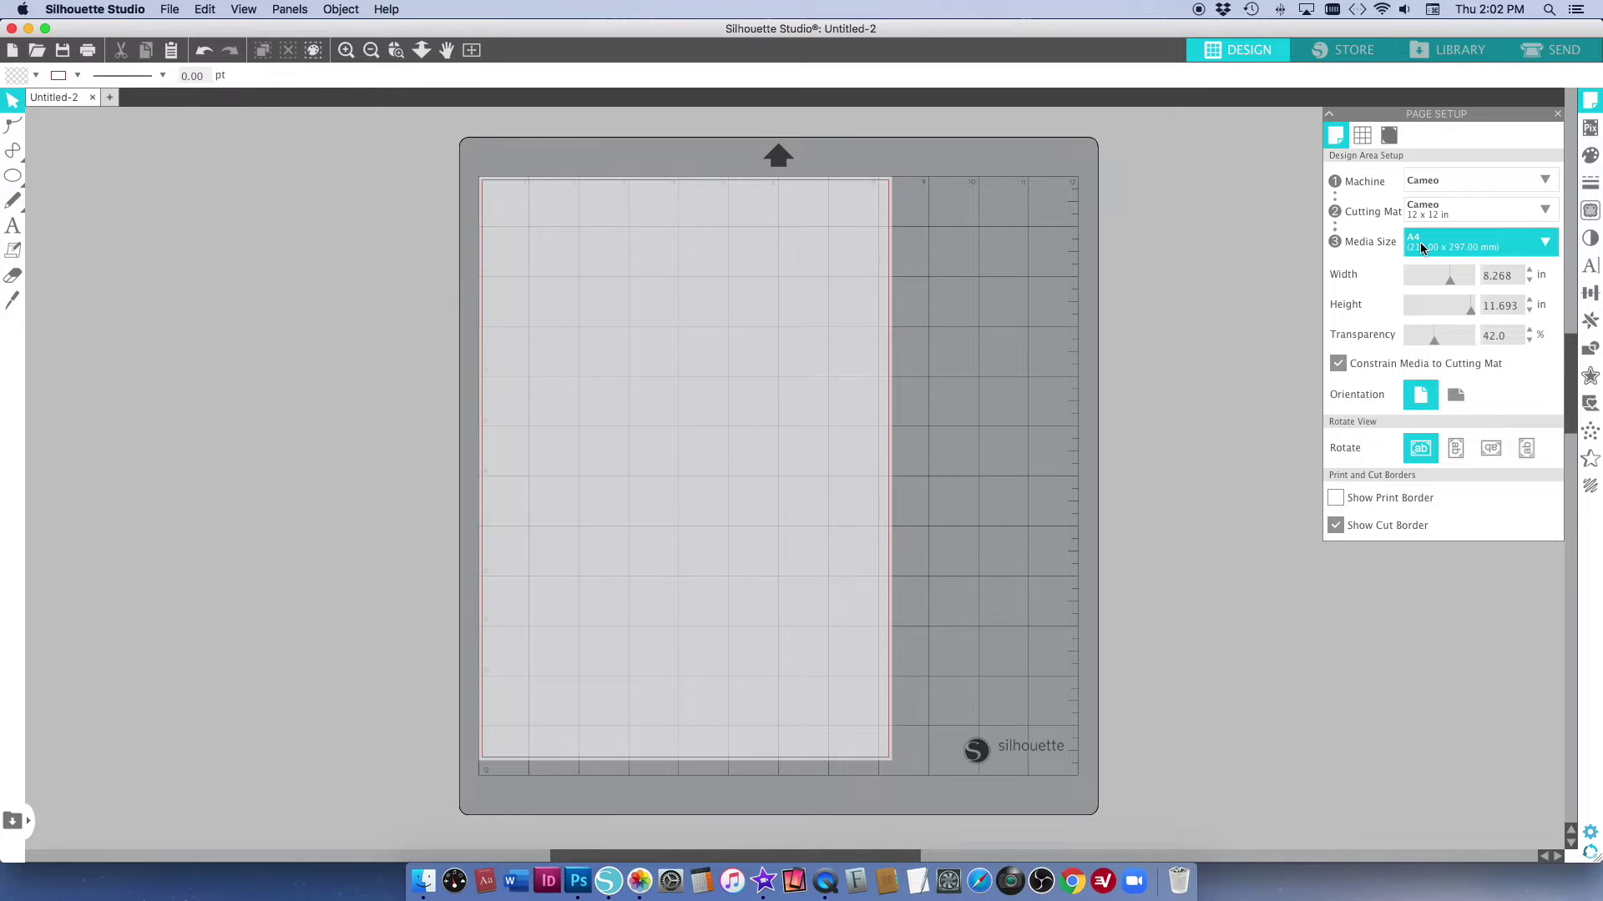
Keep the page size at A4 and bring the CTK Night & Day TN Page Basics FINAL folder forward.
{"action": "left_click", "coordinate": [1423, 248]}
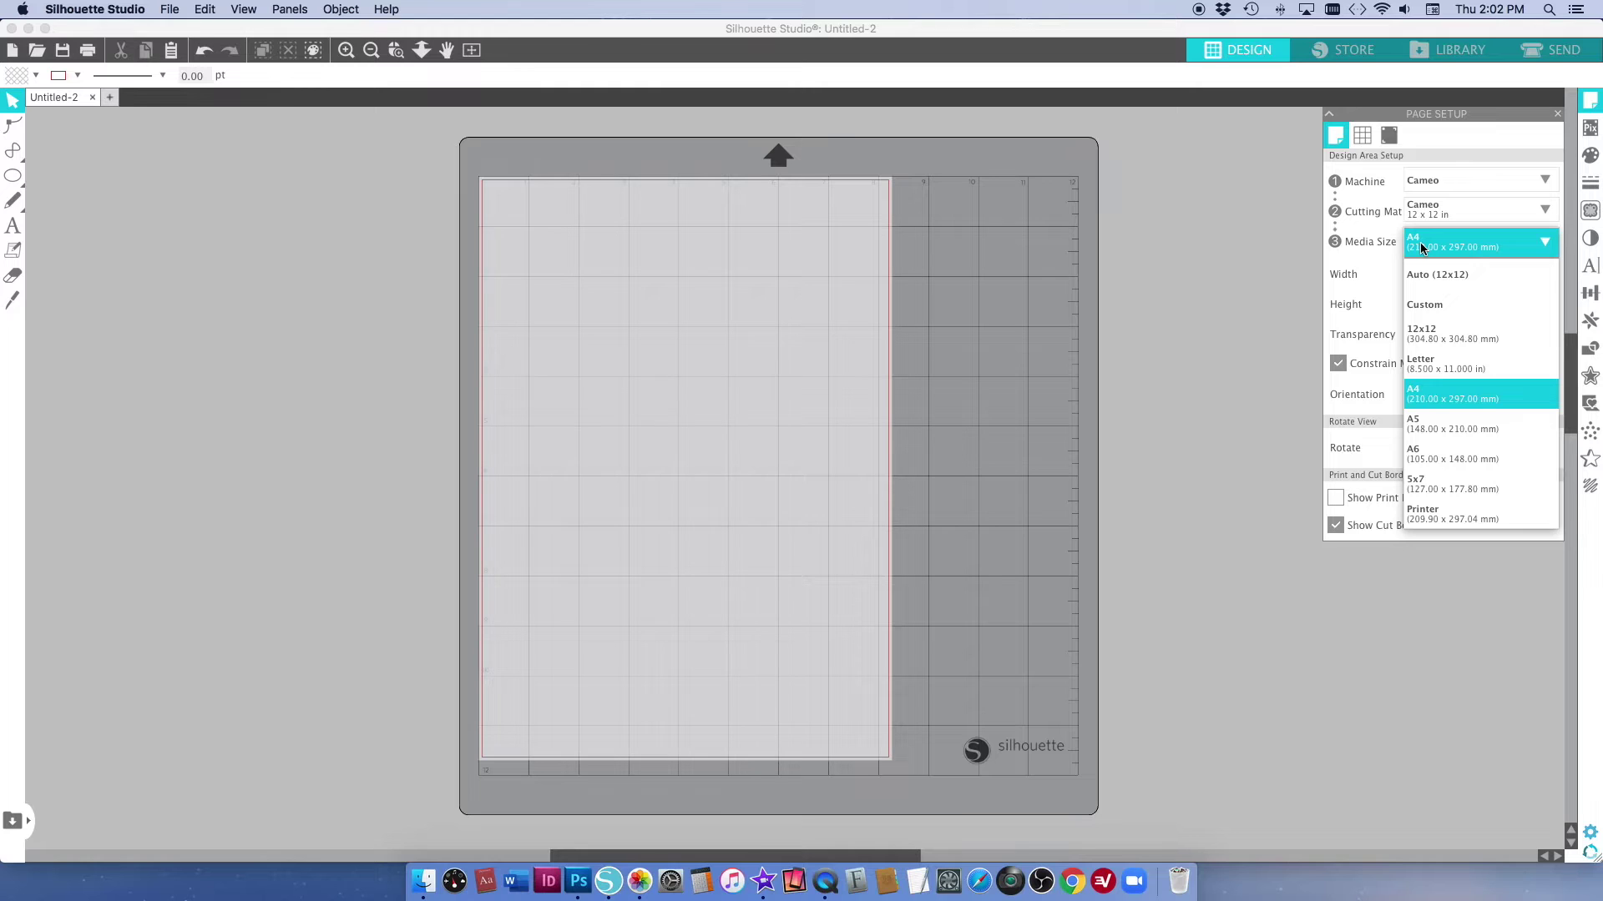
{"action": "left_click", "coordinate": [1423, 400]}
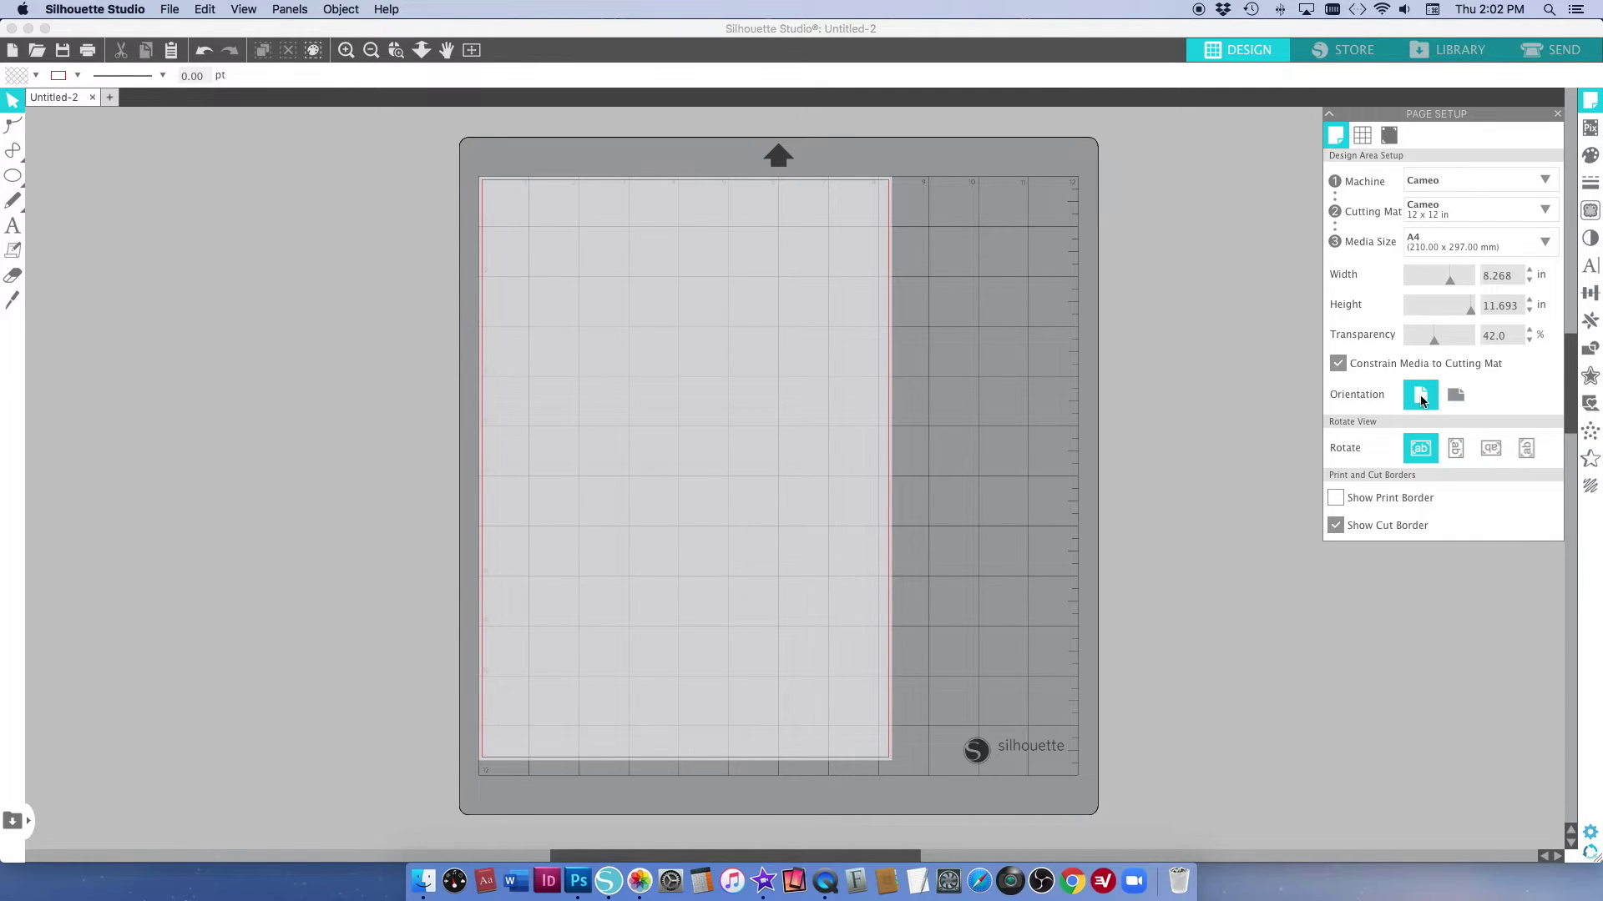
{"action": "left_click", "coordinate": [423, 881]}
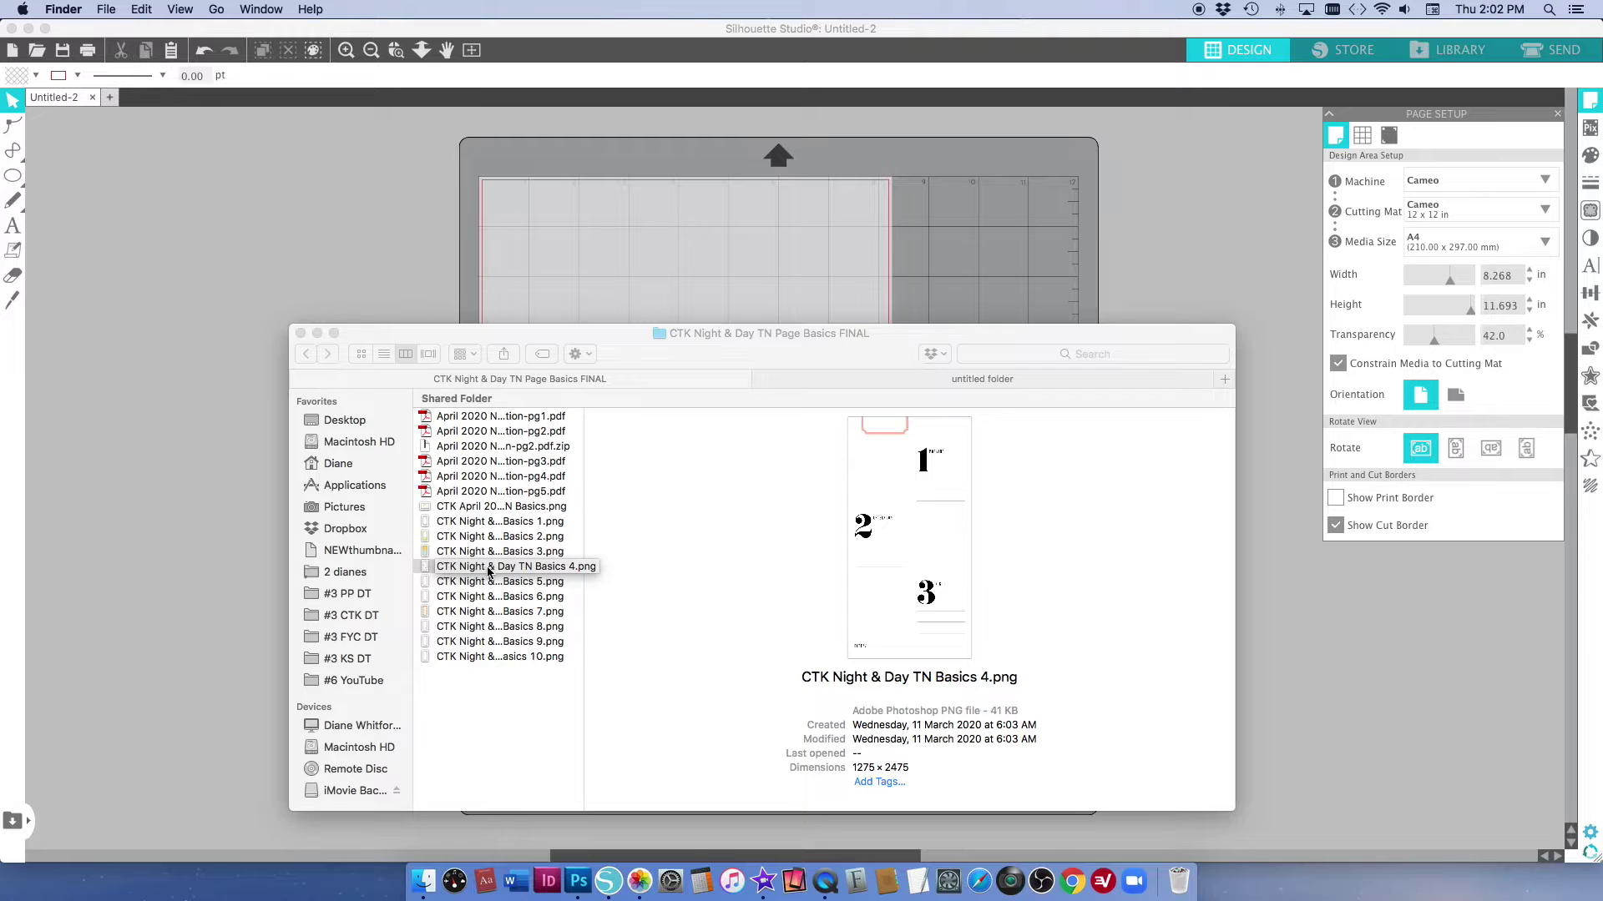
Place CTK Night & Day TN Basics 4.png from Finder onto the A4 page.
{"action": "left_click_drag", "start_coordinate": [488, 571], "coordinate": [749, 224]}
{"action": "left_click", "coordinate": [994, 252]}
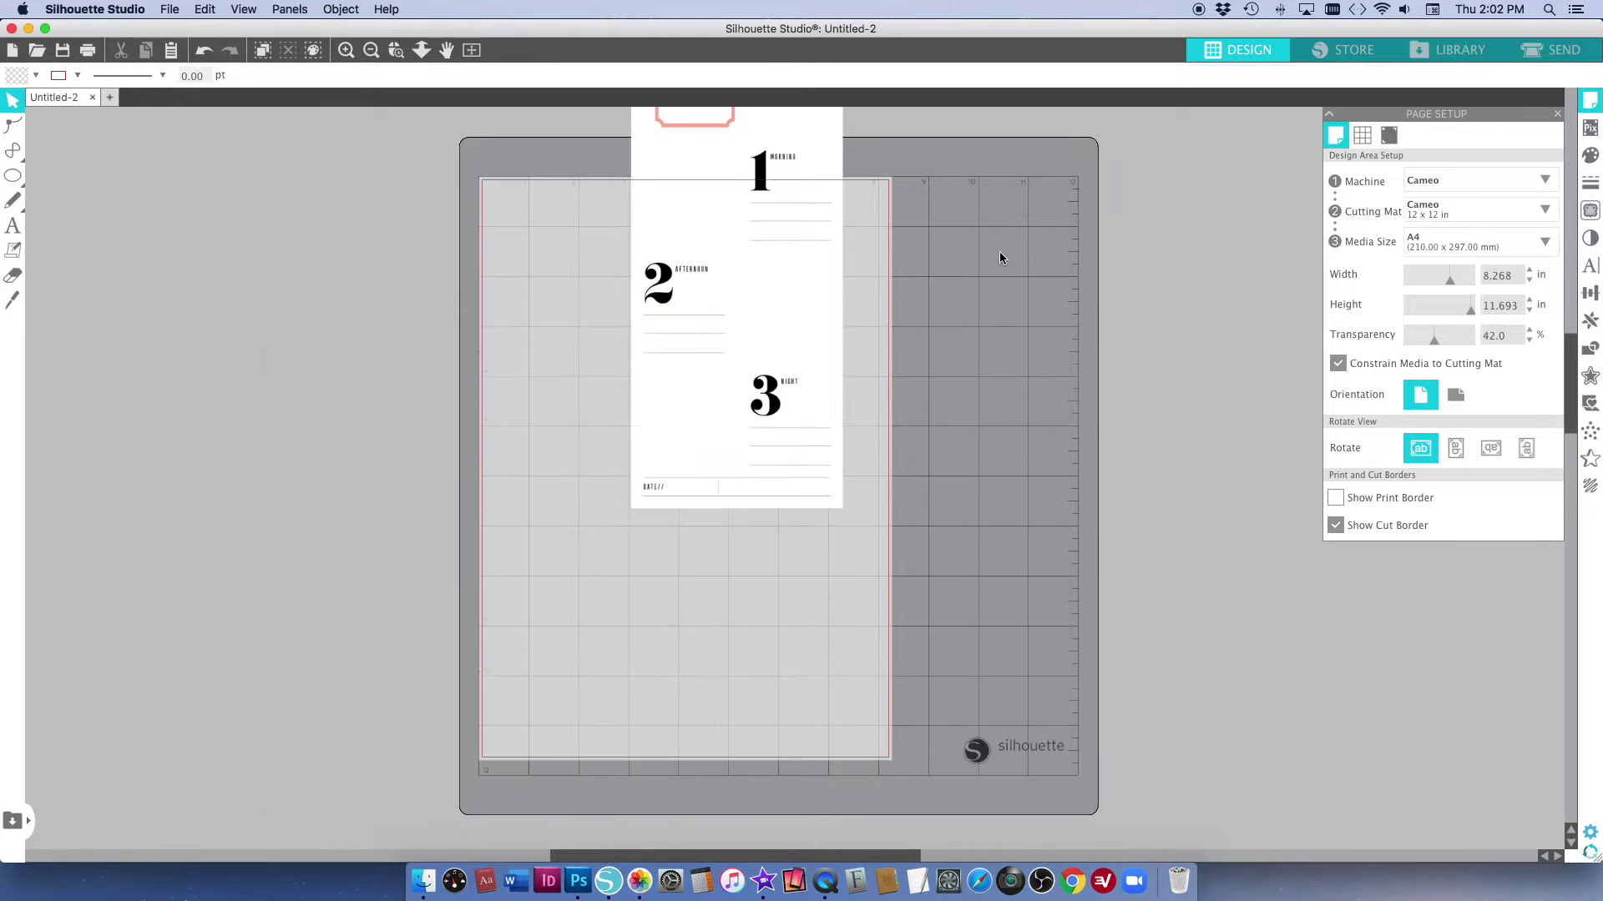
Move the journaling page image onto the mat, zoom in, and nudge it into place near the top left.
{"action": "left_click_drag", "start_coordinate": [772, 310], "coordinate": [669, 446]}
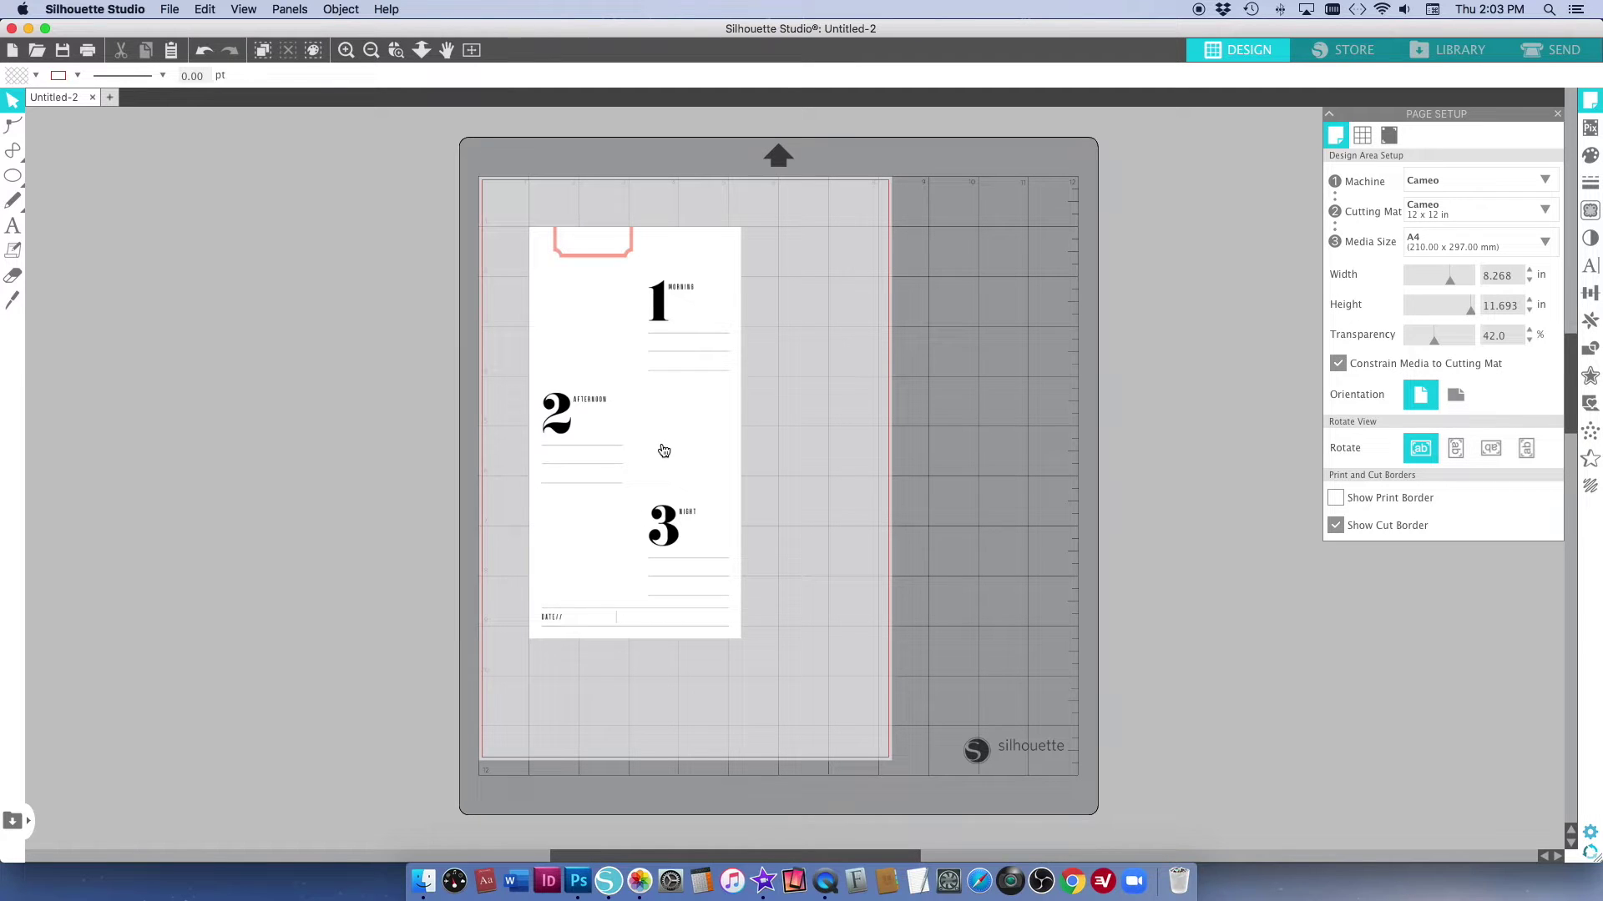
{"action": "left_click", "coordinate": [345, 50]}
{"action": "left_click", "coordinate": [504, 198]}
{"action": "left_click_drag", "start_coordinate": [690, 257], "coordinate": [766, 309]}
{"action": "left_click", "coordinate": [922, 317]}
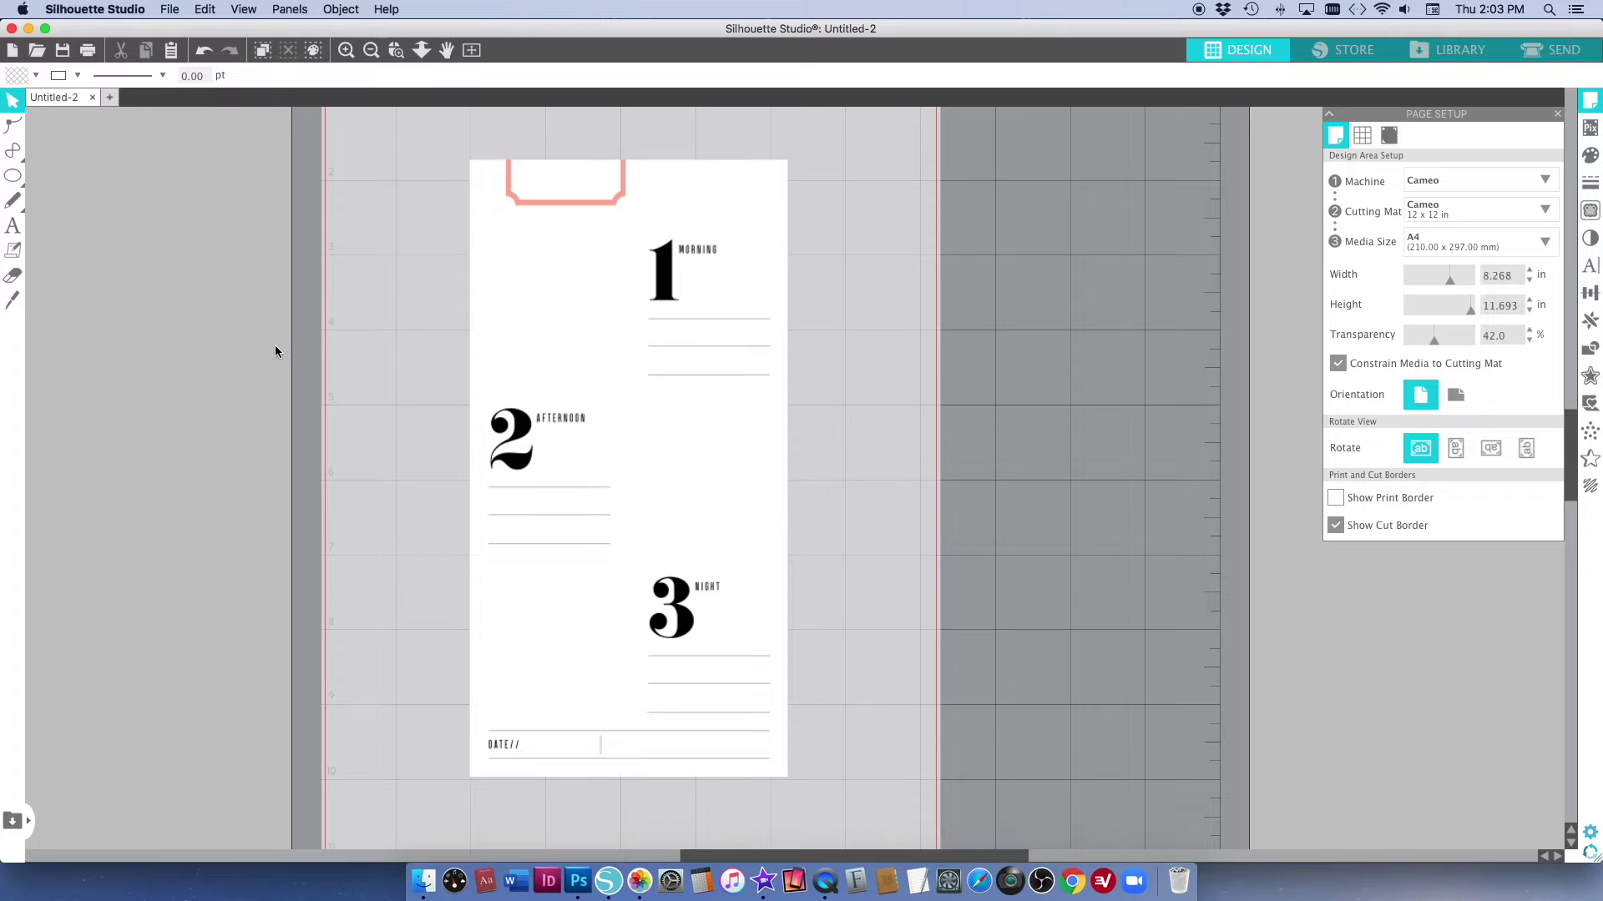
{"action": "left_click", "coordinate": [12, 275]}
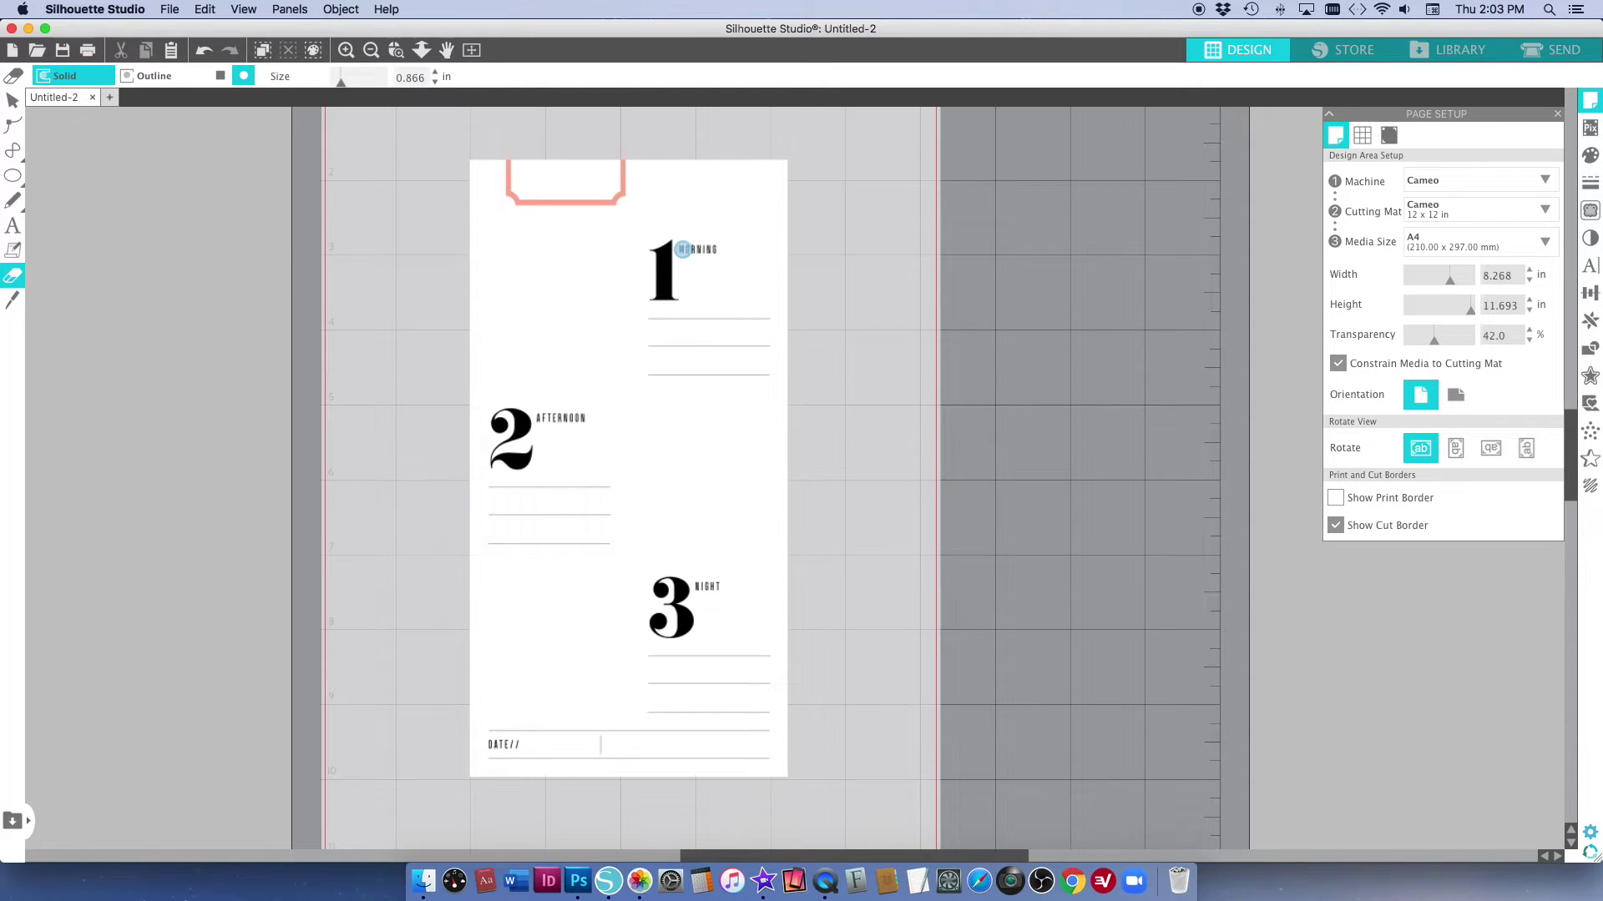
{"action": "left_click_drag", "start_coordinate": [684, 250], "coordinate": [722, 250]}
{"action": "key", "text": "v"}
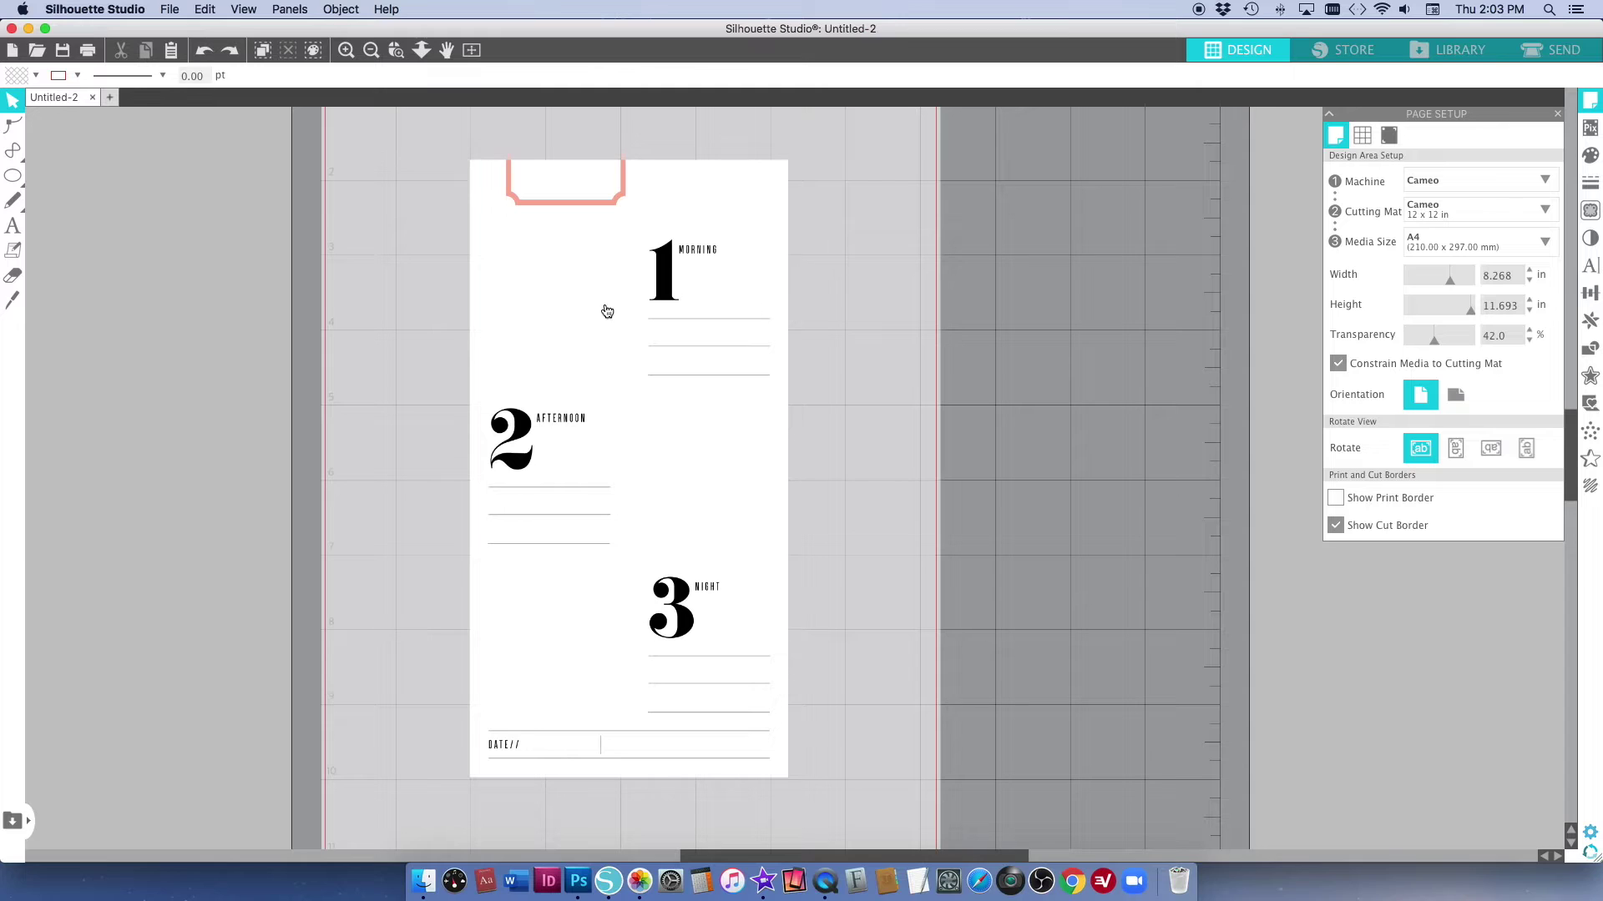
{"action": "mouse_move", "coordinate": [7, 178]}
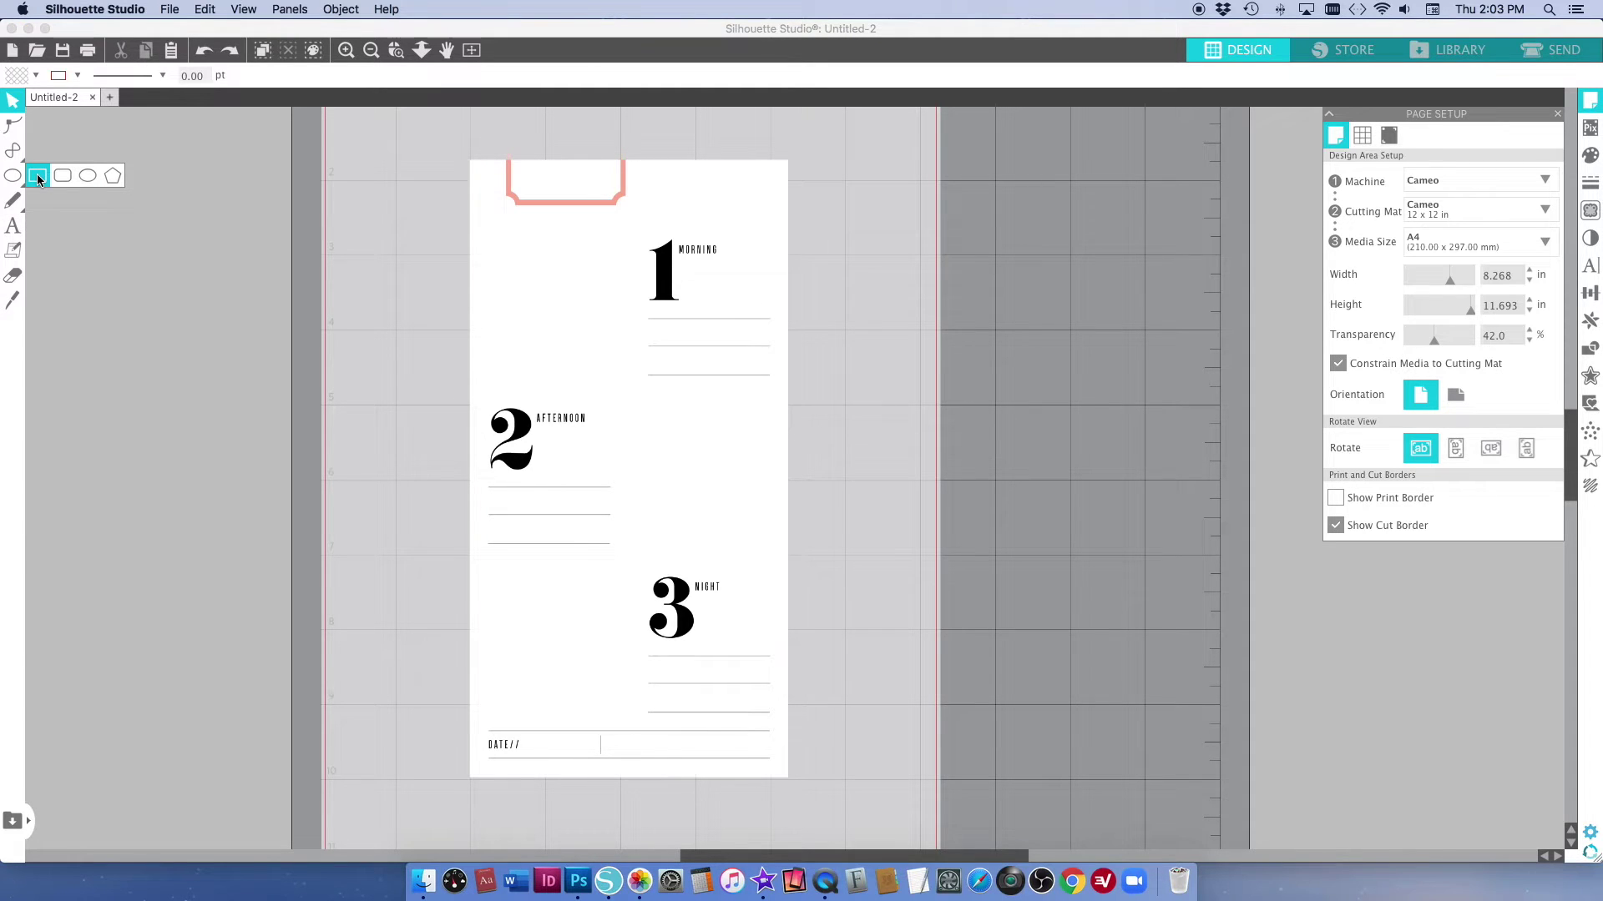
Cover the MORNING label with a white-filled rectangle.
{"action": "left_click", "coordinate": [37, 179]}
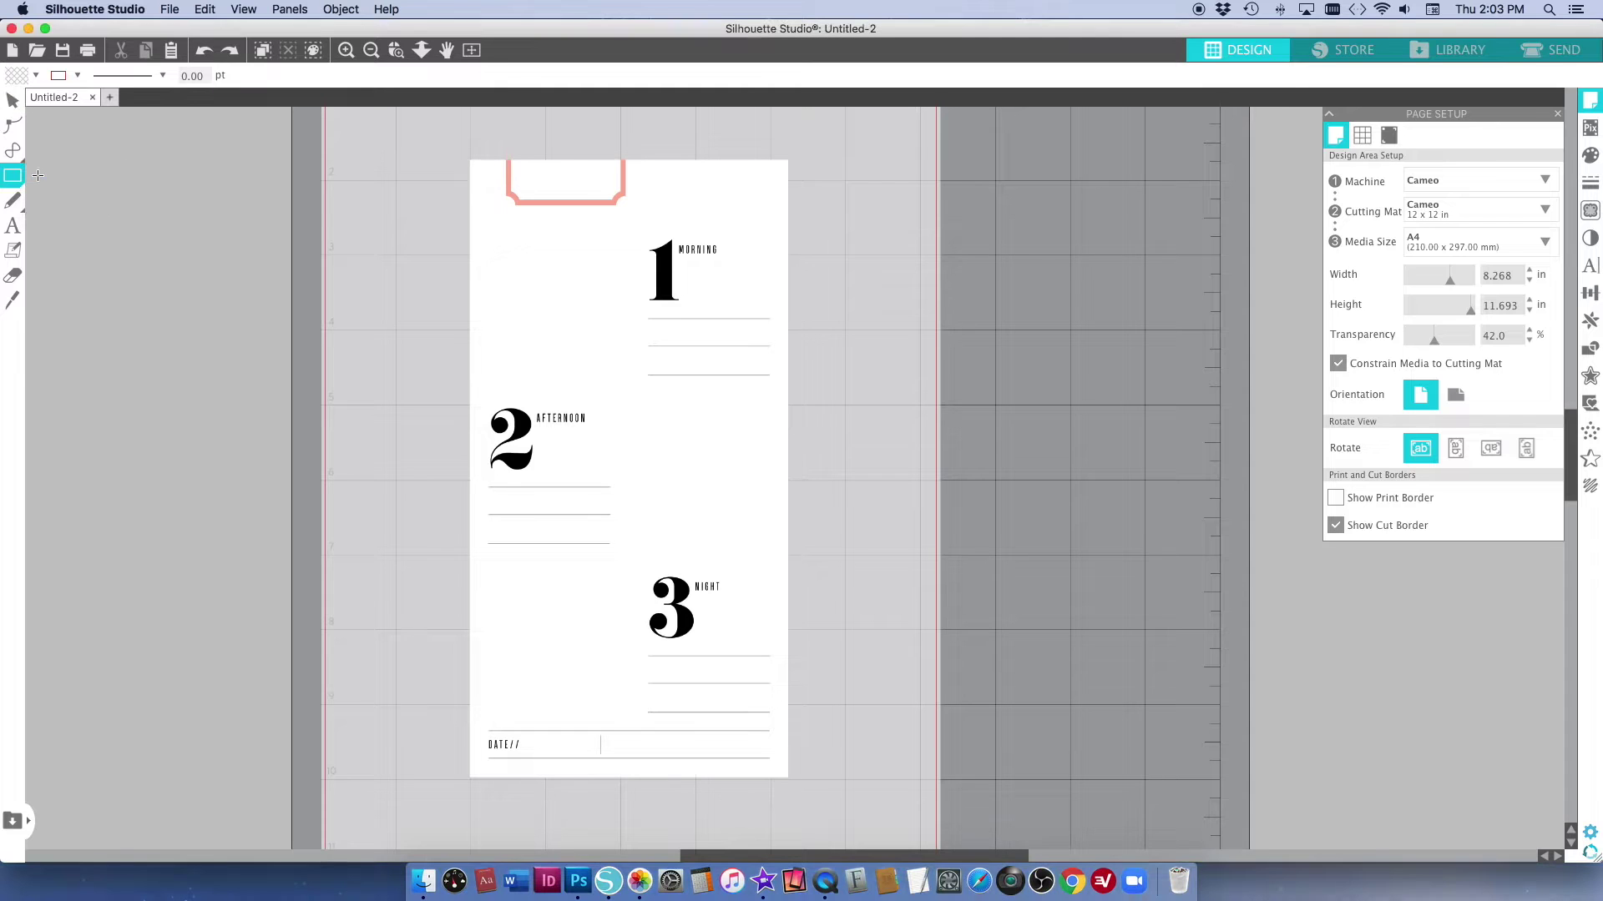
{"action": "left_click_drag", "start_coordinate": [673, 241], "coordinate": [724, 258]}
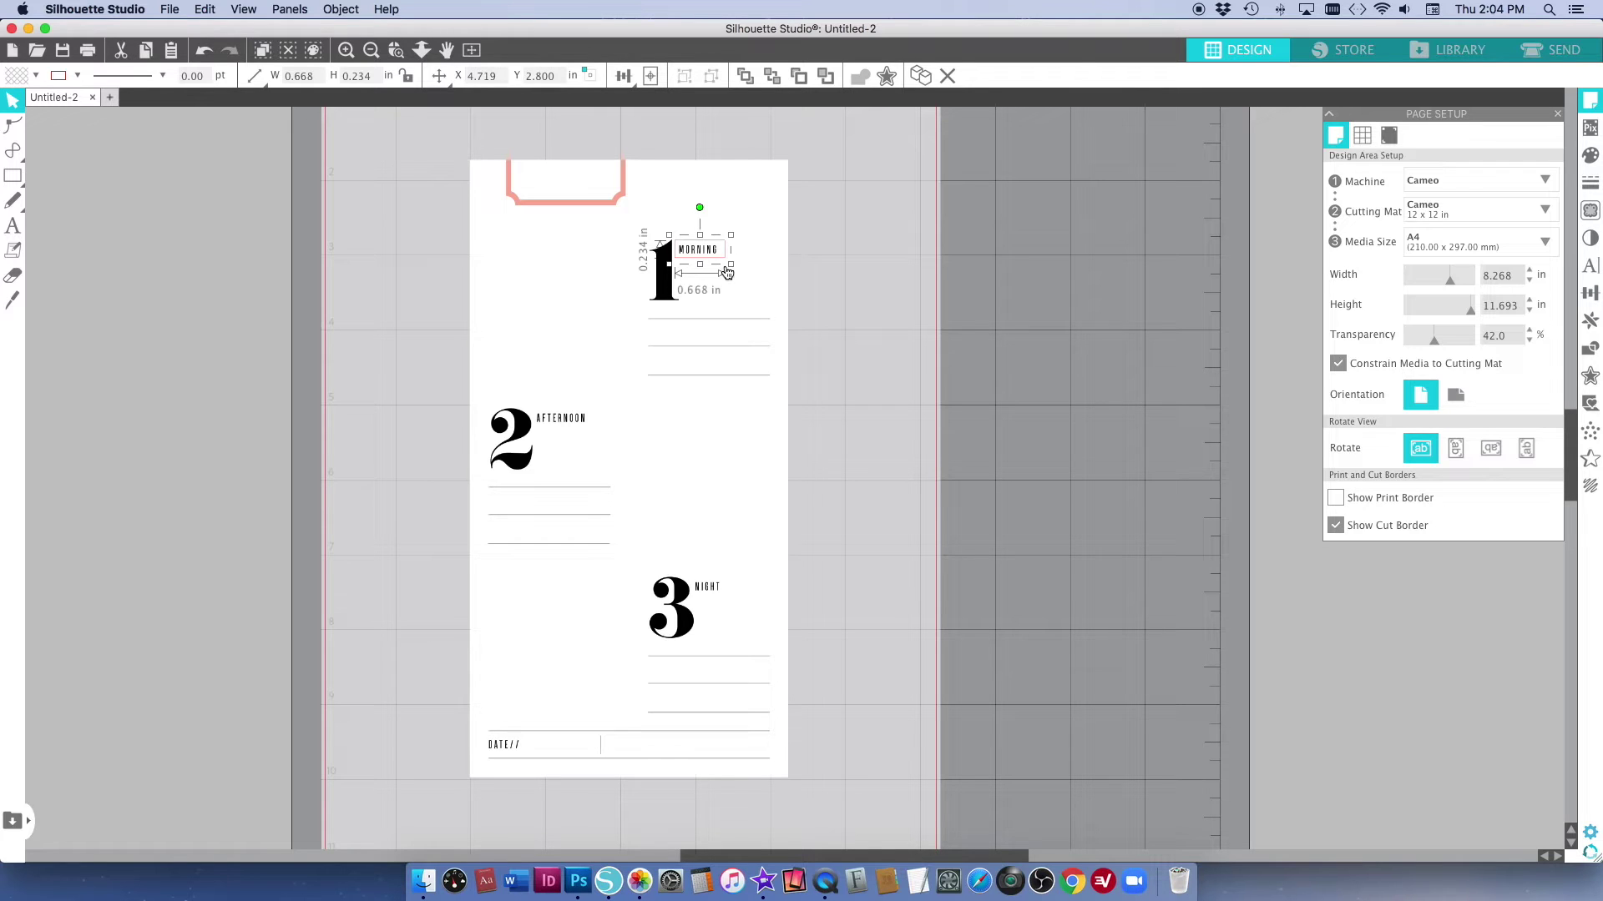
{"action": "left_click", "coordinate": [35, 76]}
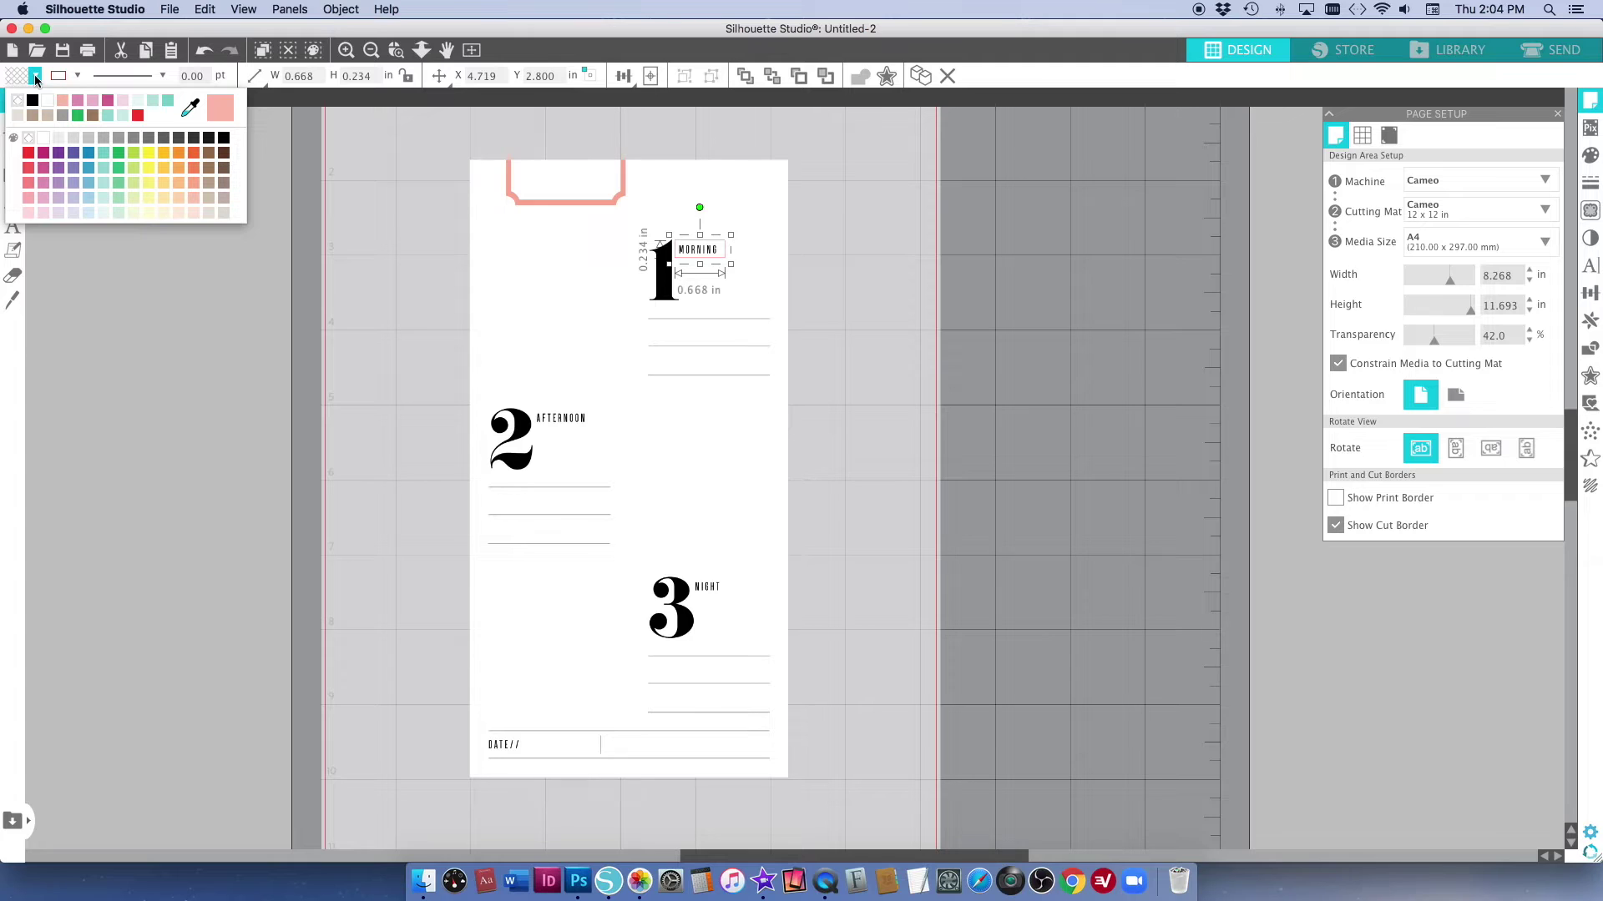
{"action": "left_click", "coordinate": [44, 139]}
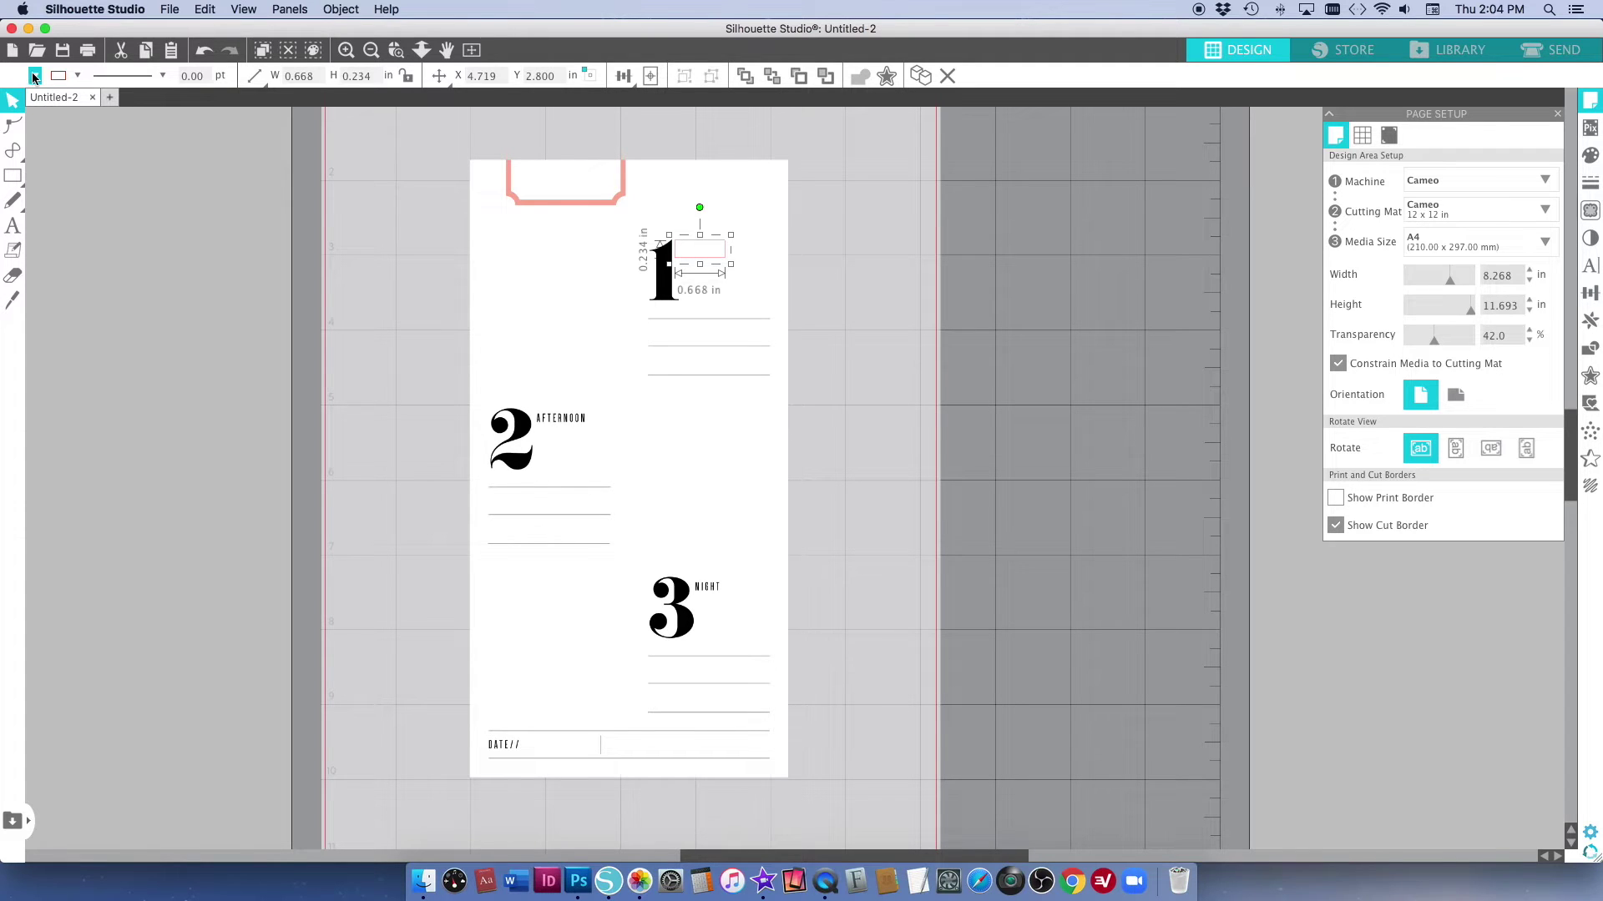
Try filling a rectangle with the tab's pink and moving it into the top tab, then undo.
{"action": "left_click", "coordinate": [34, 77]}
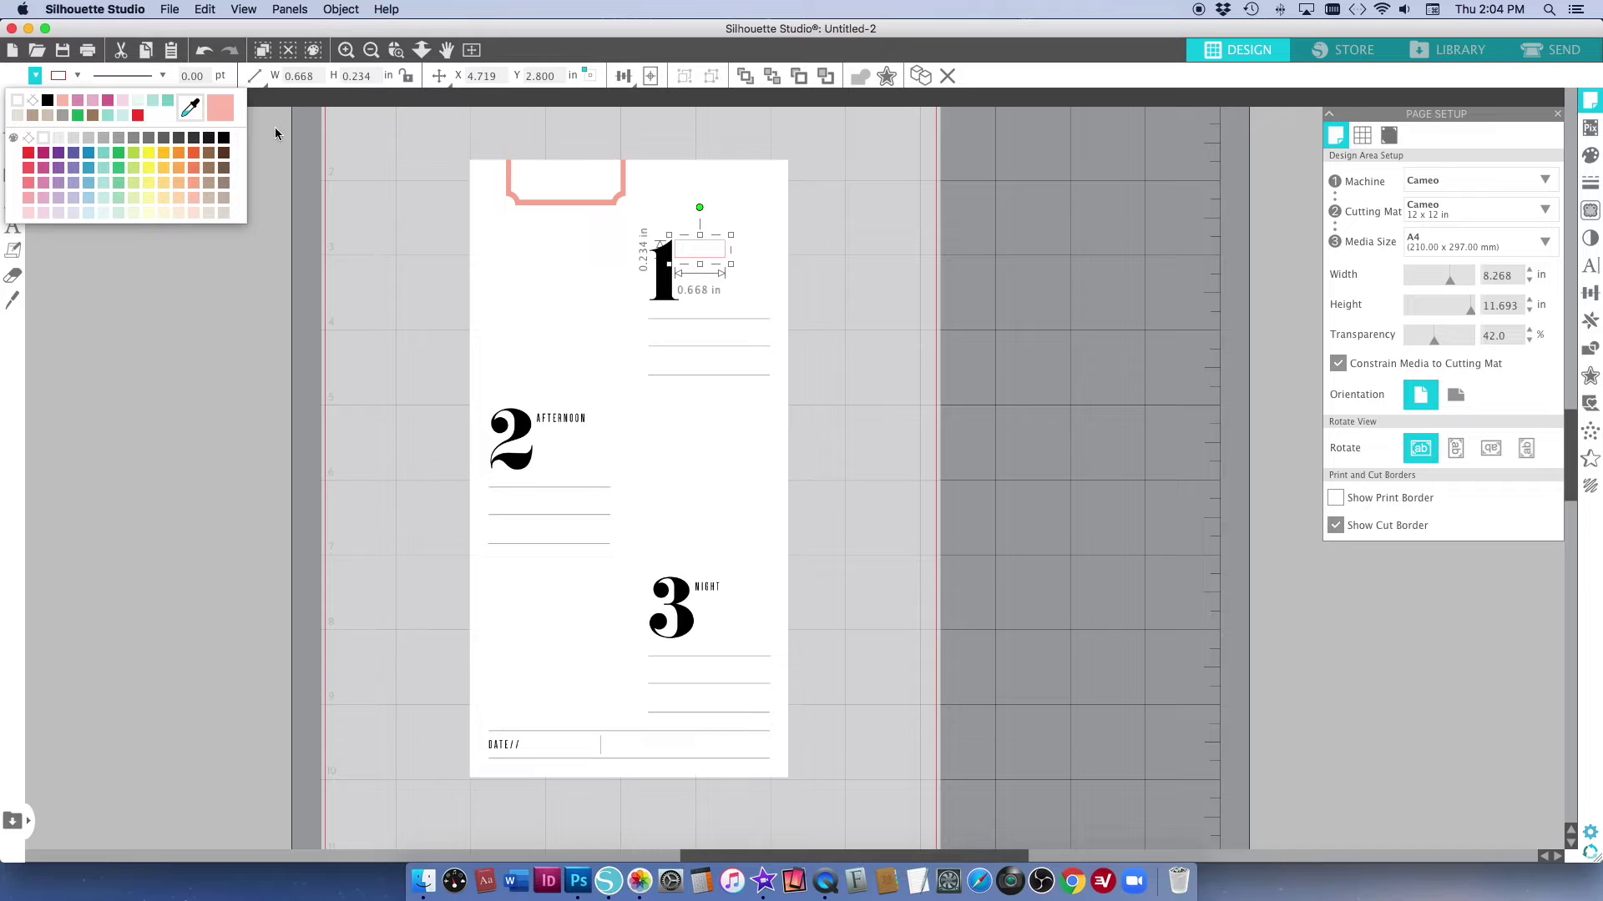
{"action": "left_click", "coordinate": [551, 198]}
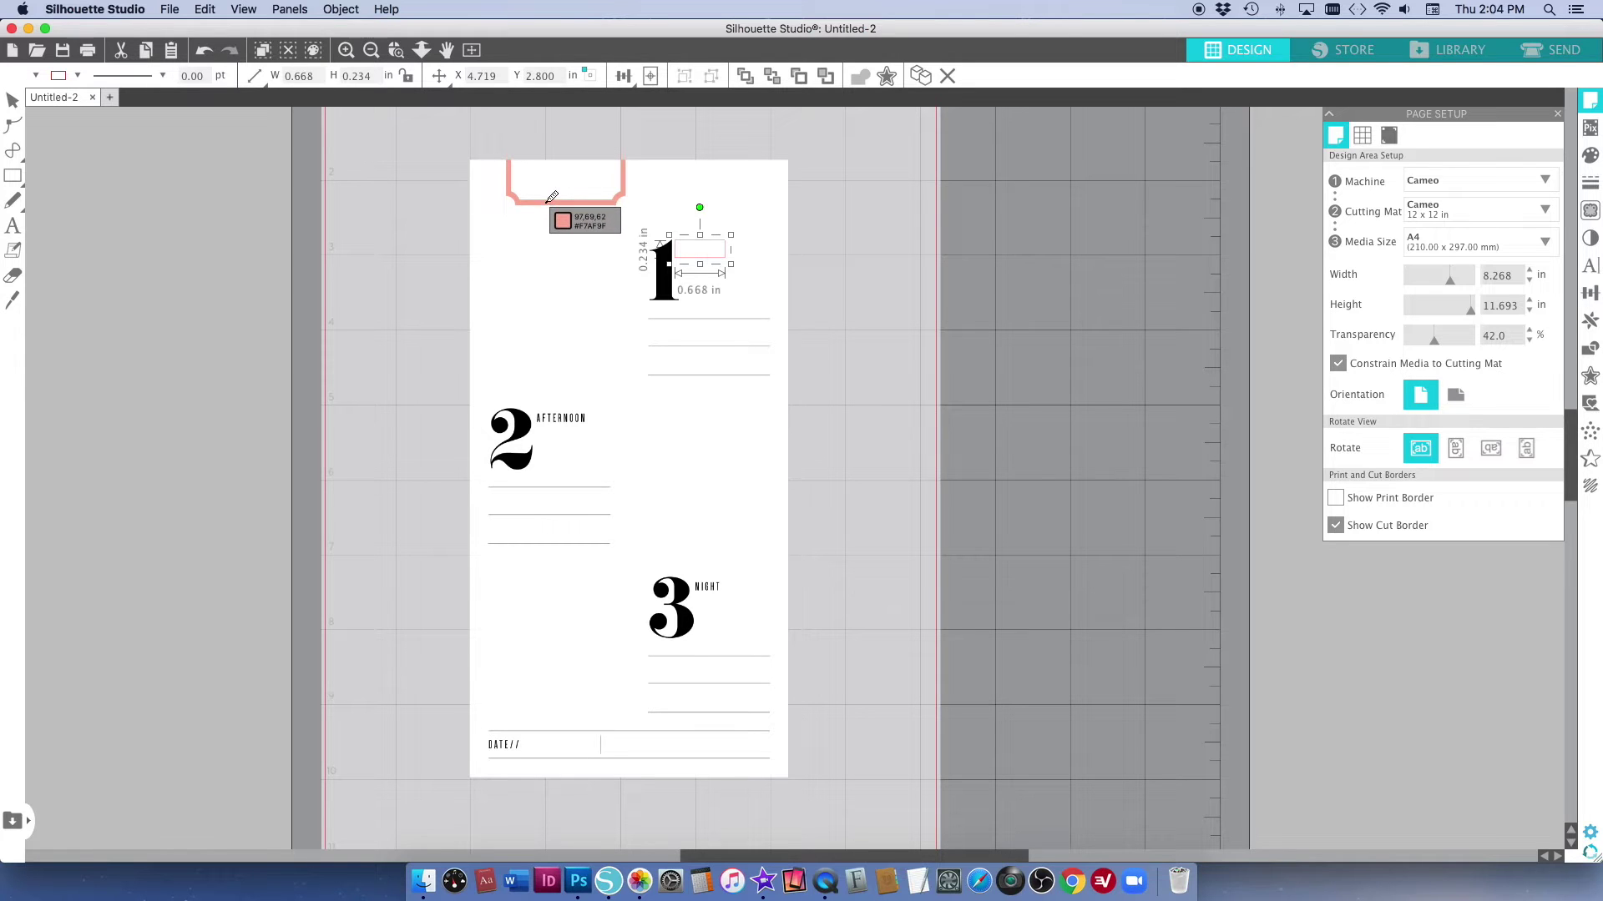
{"action": "left_click", "coordinate": [551, 198]}
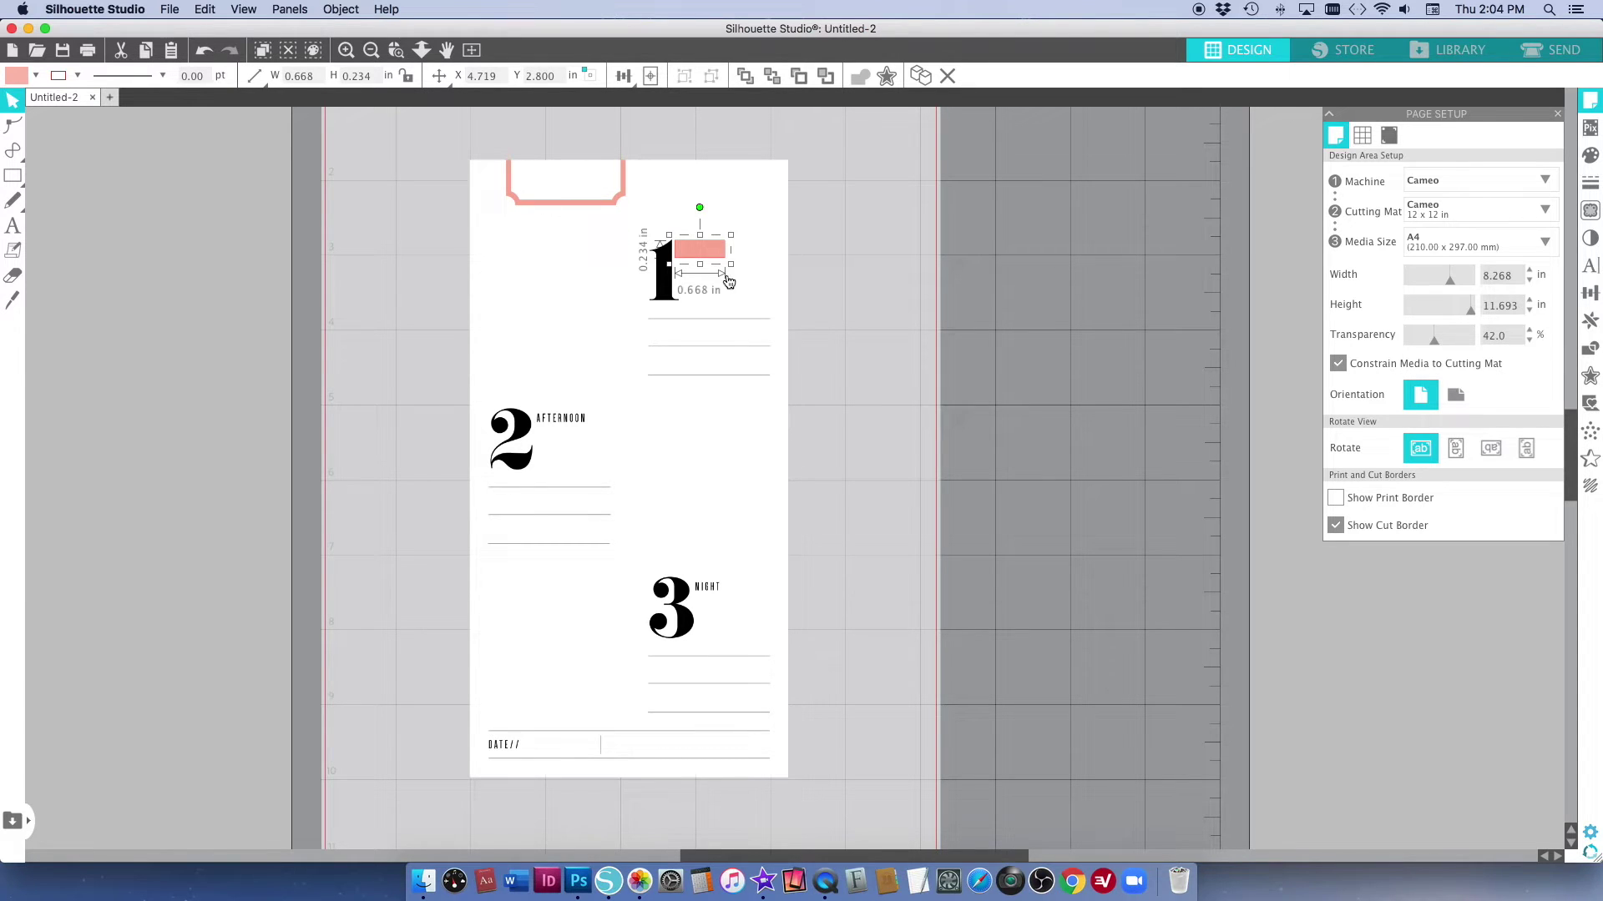
{"action": "left_click_drag", "start_coordinate": [702, 254], "coordinate": [576, 207]}
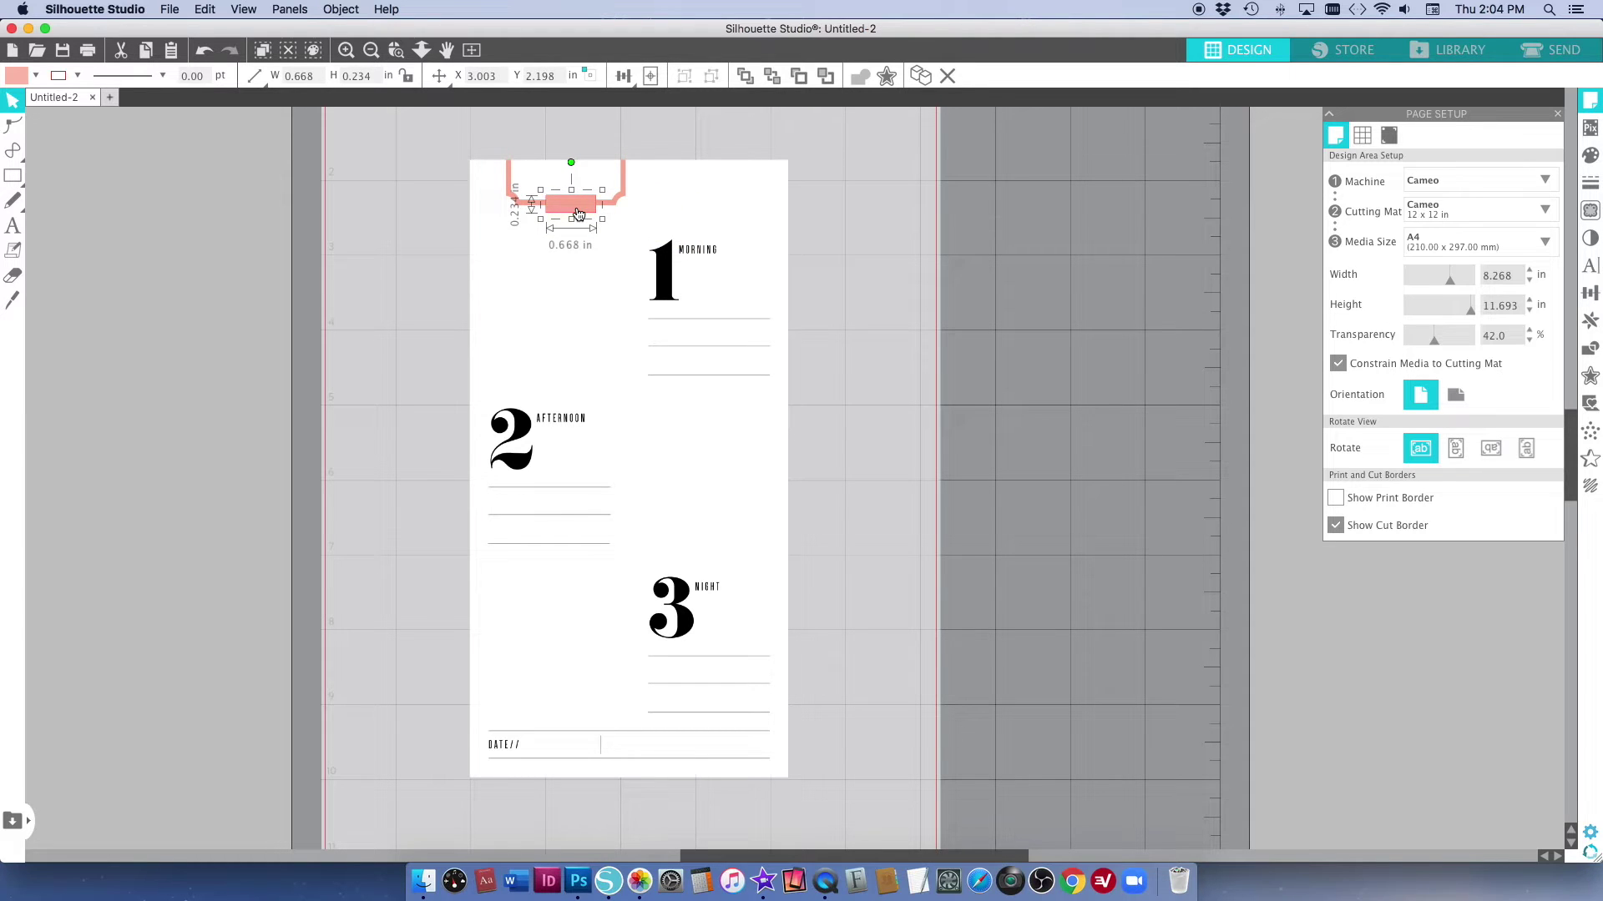
{"action": "key", "text": "super+z"}
{"action": "key", "text": "super+z"}
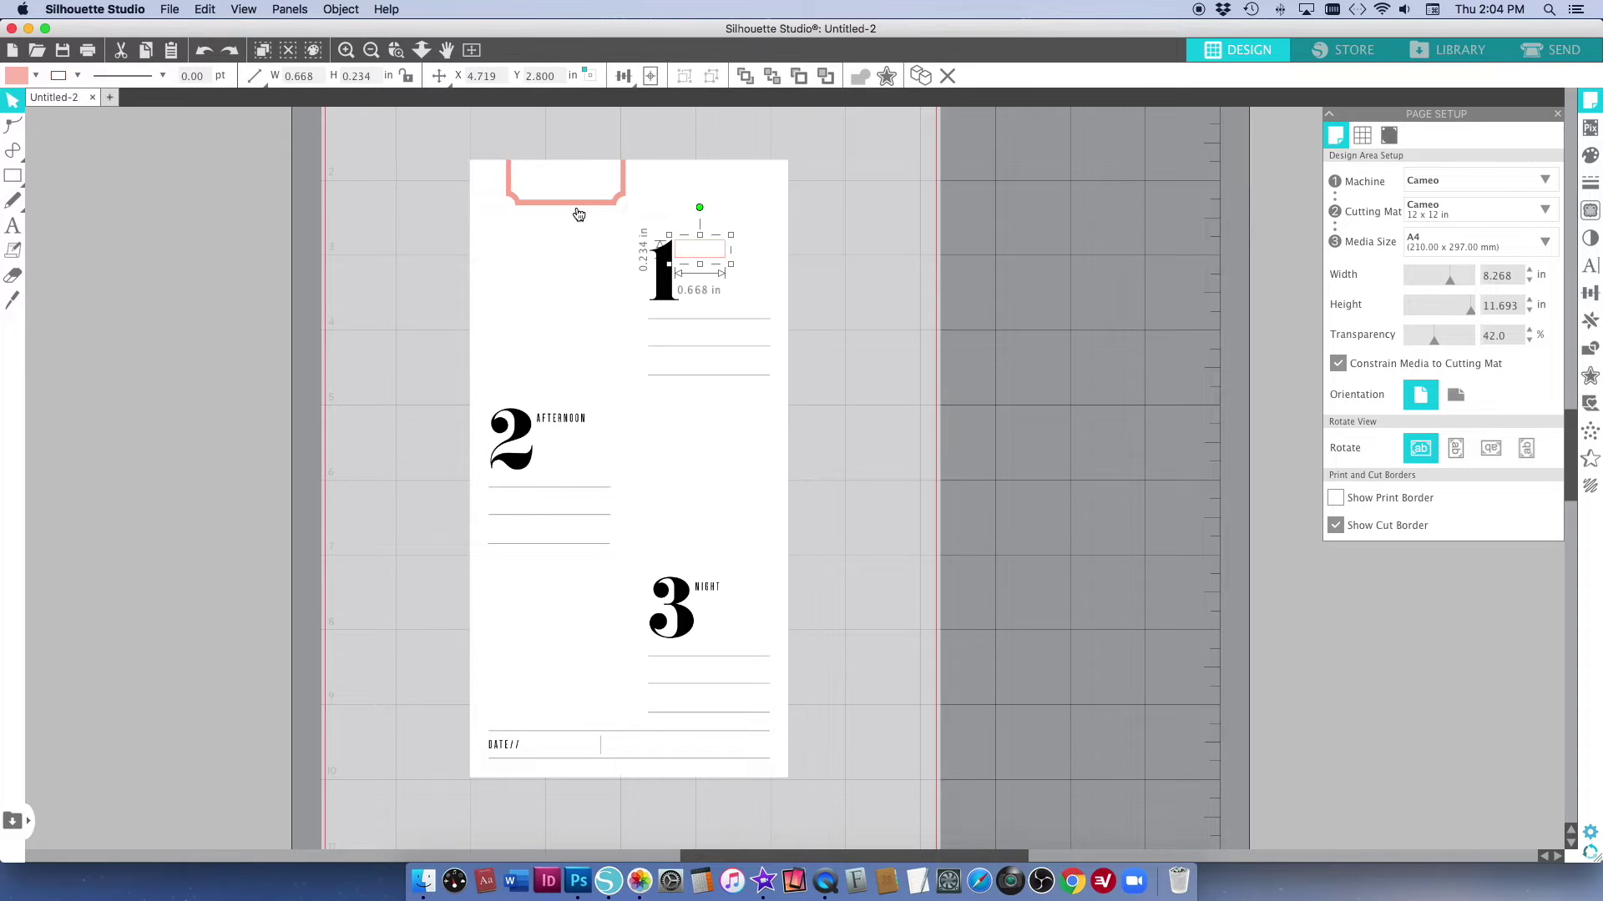
Cover the AFTERNOON label with a white-filled rectangle.
{"action": "left_click", "coordinate": [13, 175]}
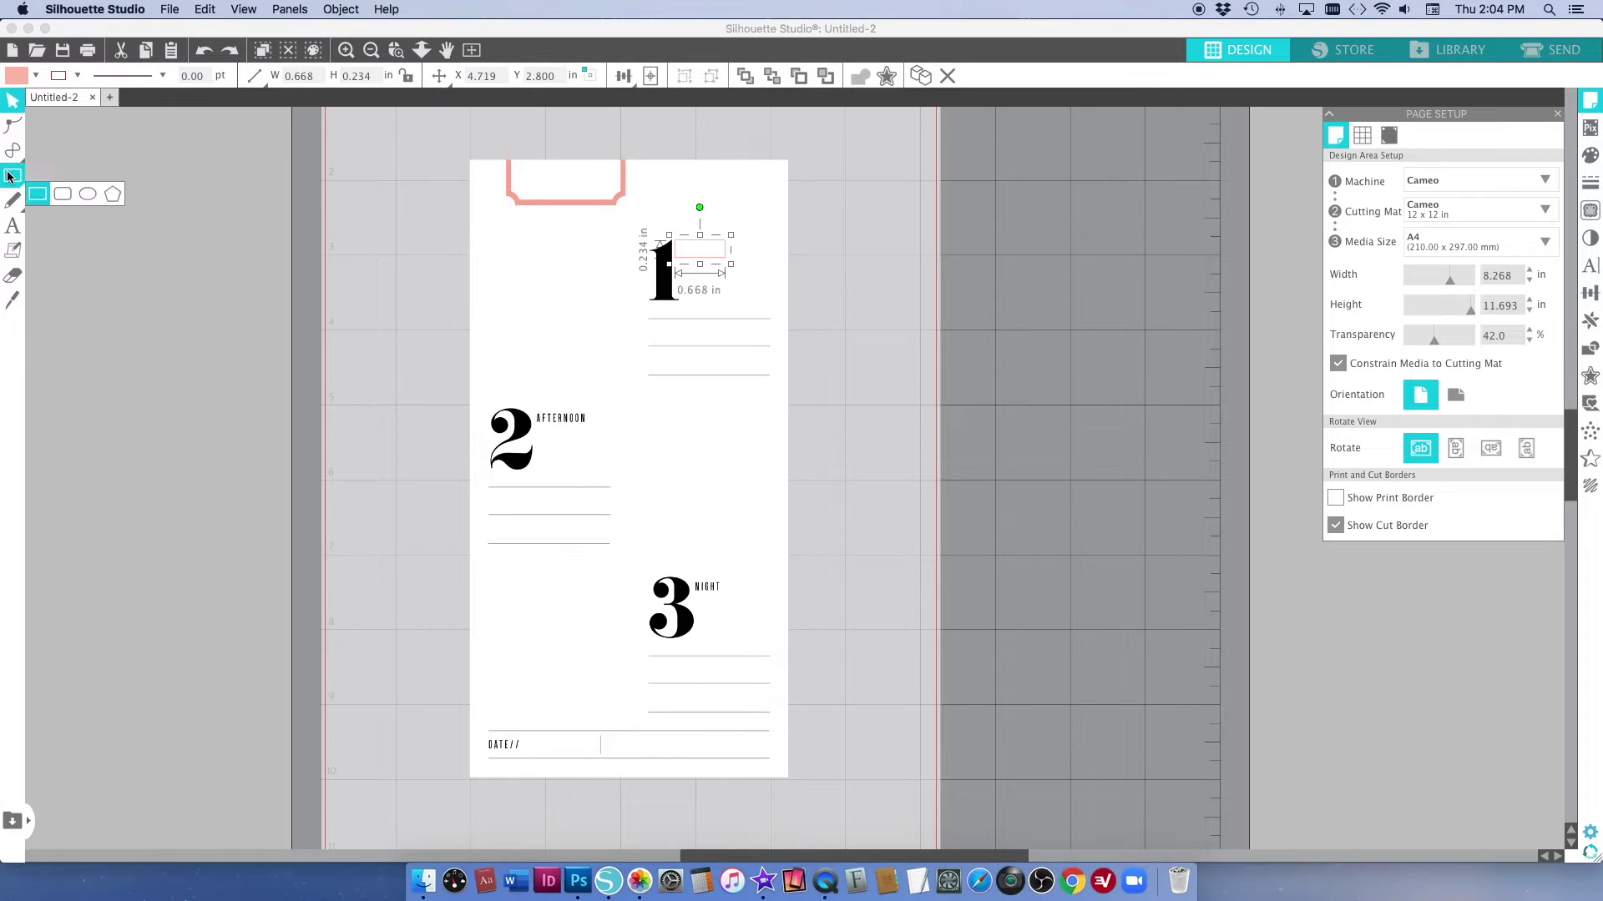
{"action": "left_click", "coordinate": [38, 175]}
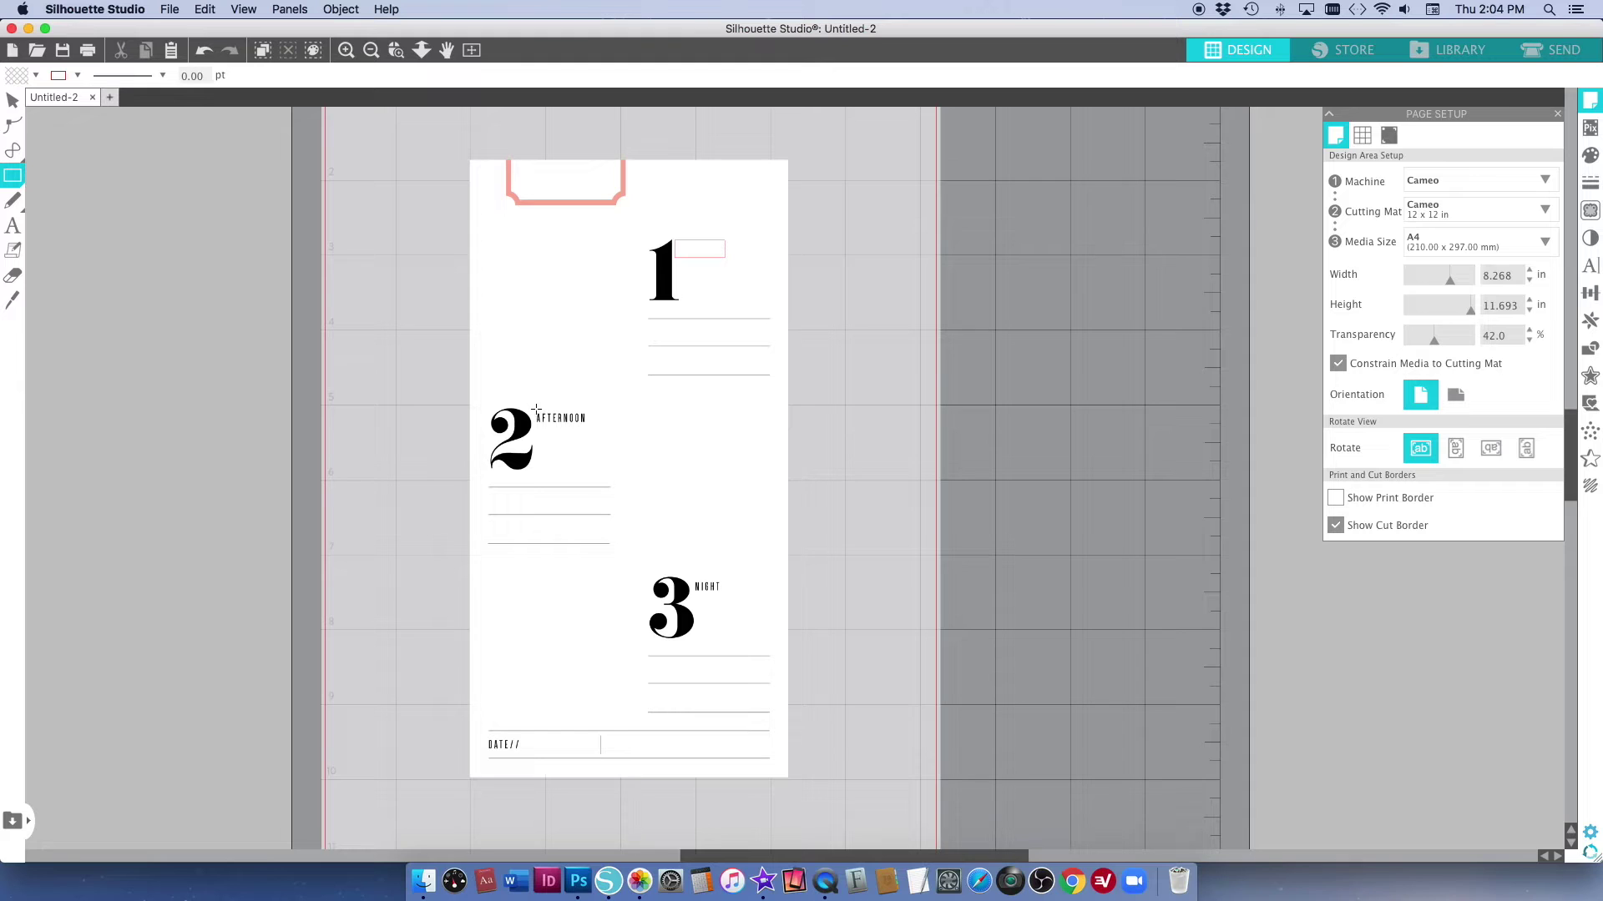
{"action": "mouse_move", "coordinate": [527, 403]}
{"action": "left_mouse_down"}
{"action": "mouse_move", "coordinate": [558, 436]}
{"action": "mouse_move", "coordinate": [598, 434]}
{"action": "left_mouse_up"}
{"action": "left_click", "coordinate": [36, 76]}
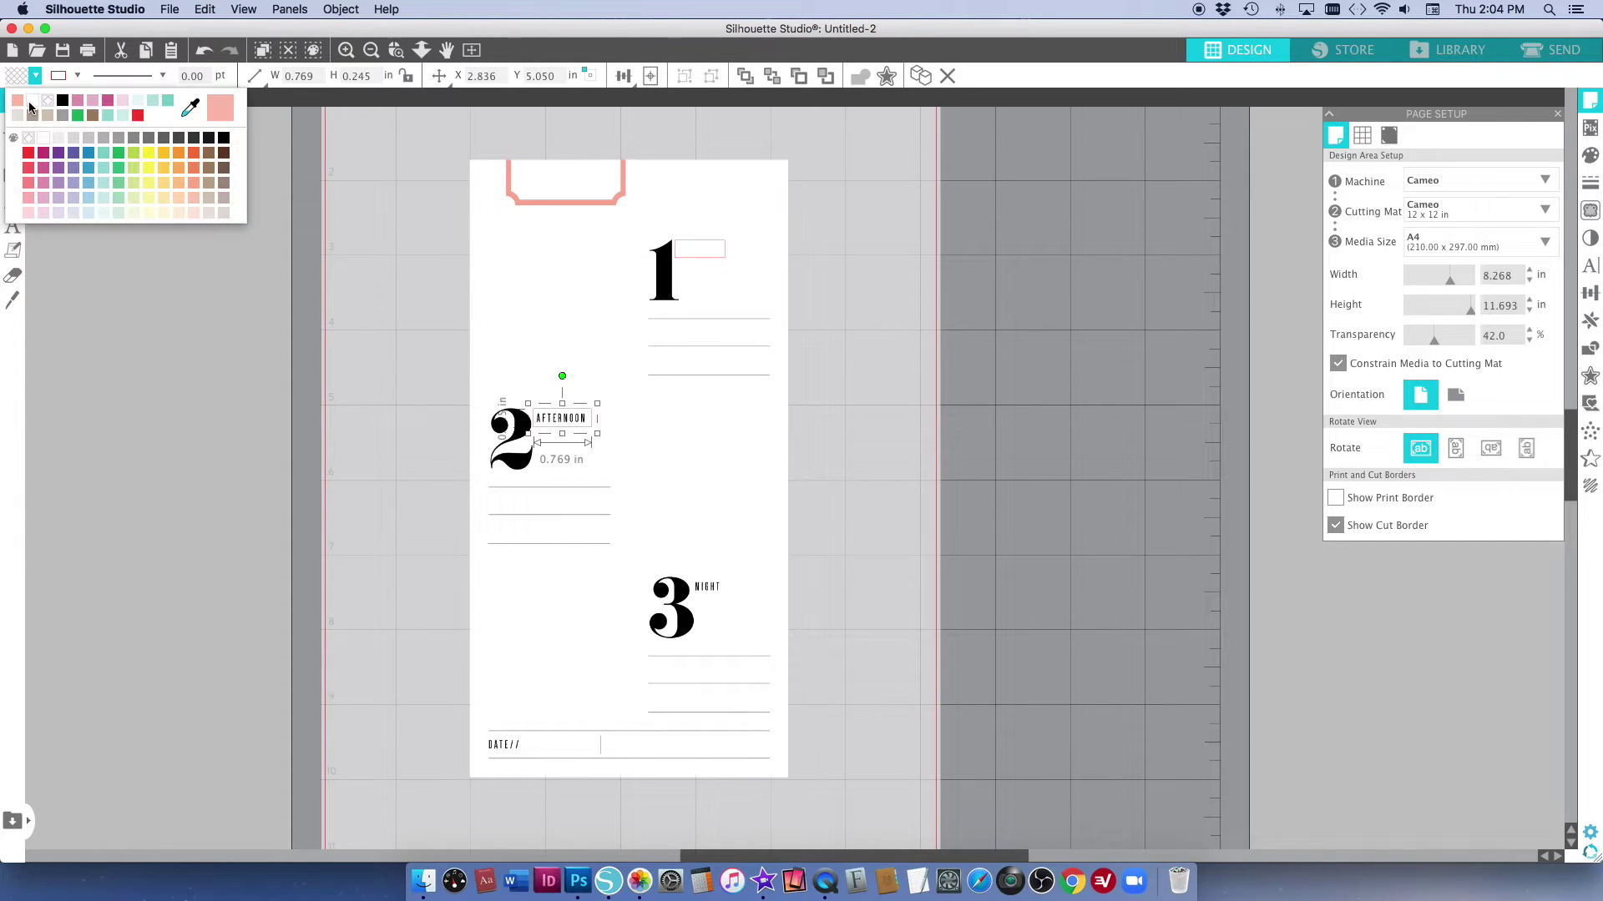
{"action": "left_click", "coordinate": [32, 100]}
Cover the NIGHT label with a white-filled rectangle.
{"action": "key", "text": "r"}
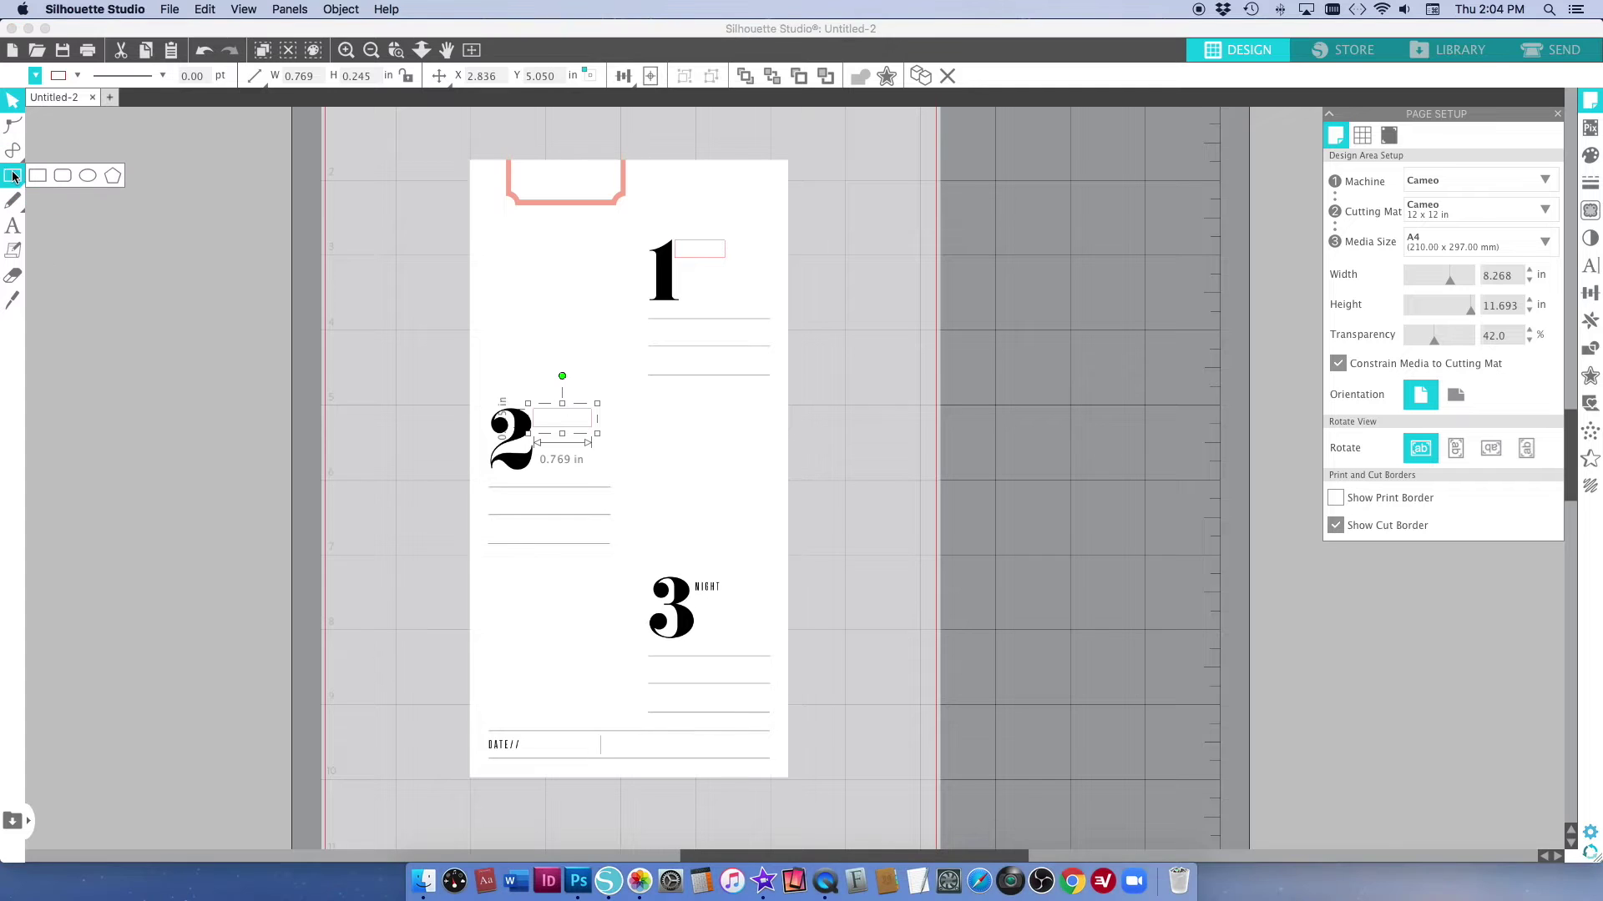
{"action": "left_click_drag", "start_coordinate": [691, 578], "coordinate": [727, 601]}
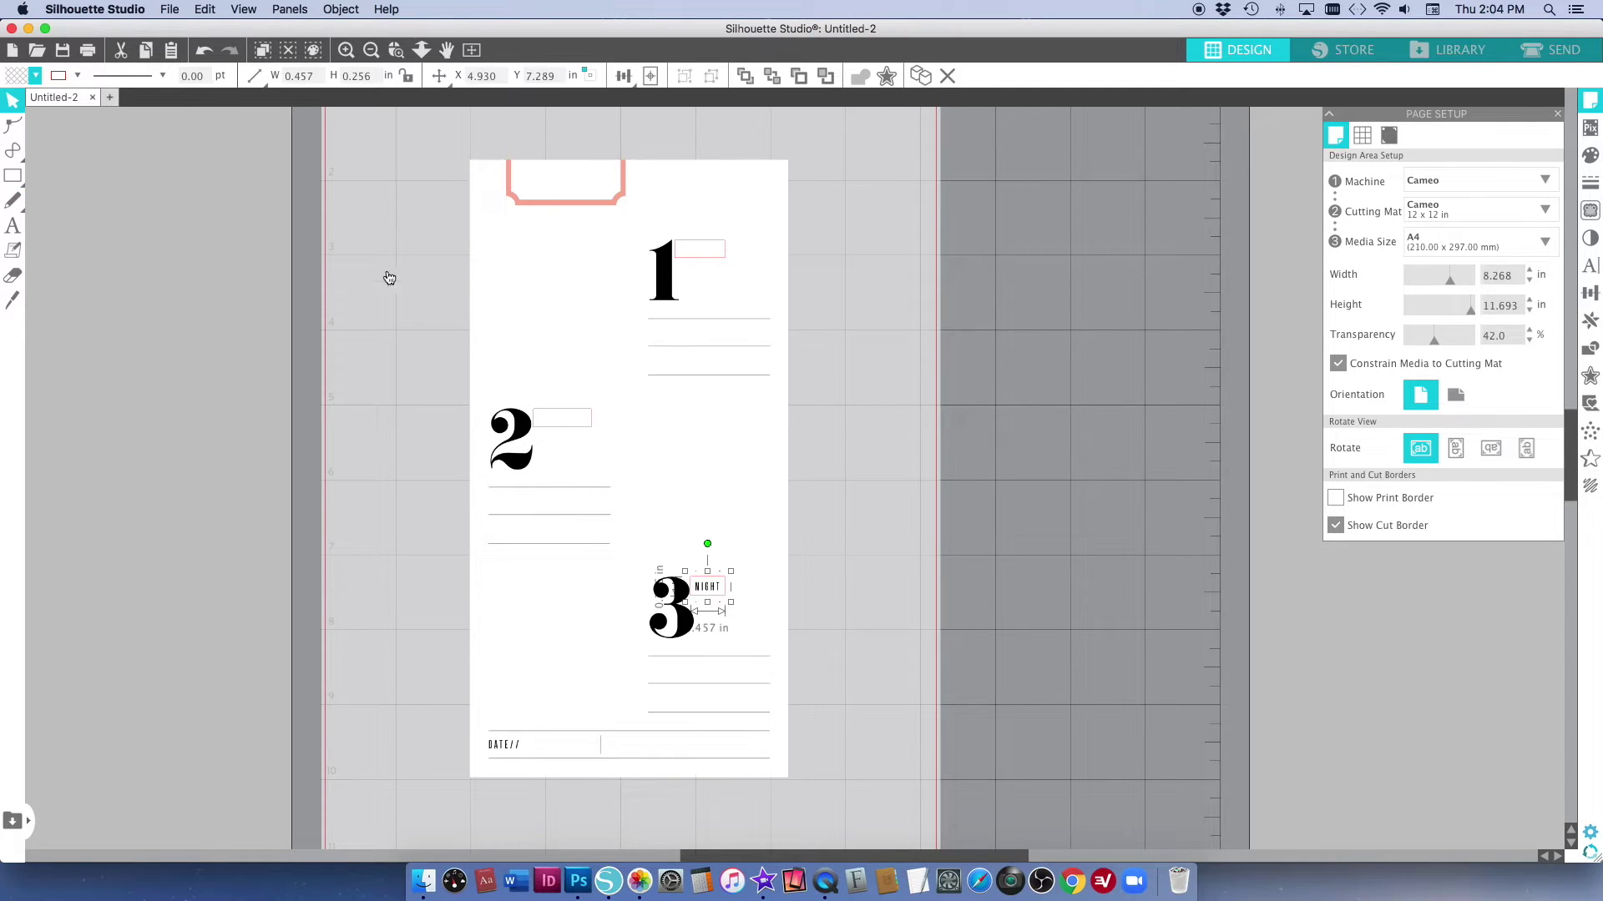
{"action": "left_click", "coordinate": [36, 75]}
{"action": "left_click", "coordinate": [43, 137]}
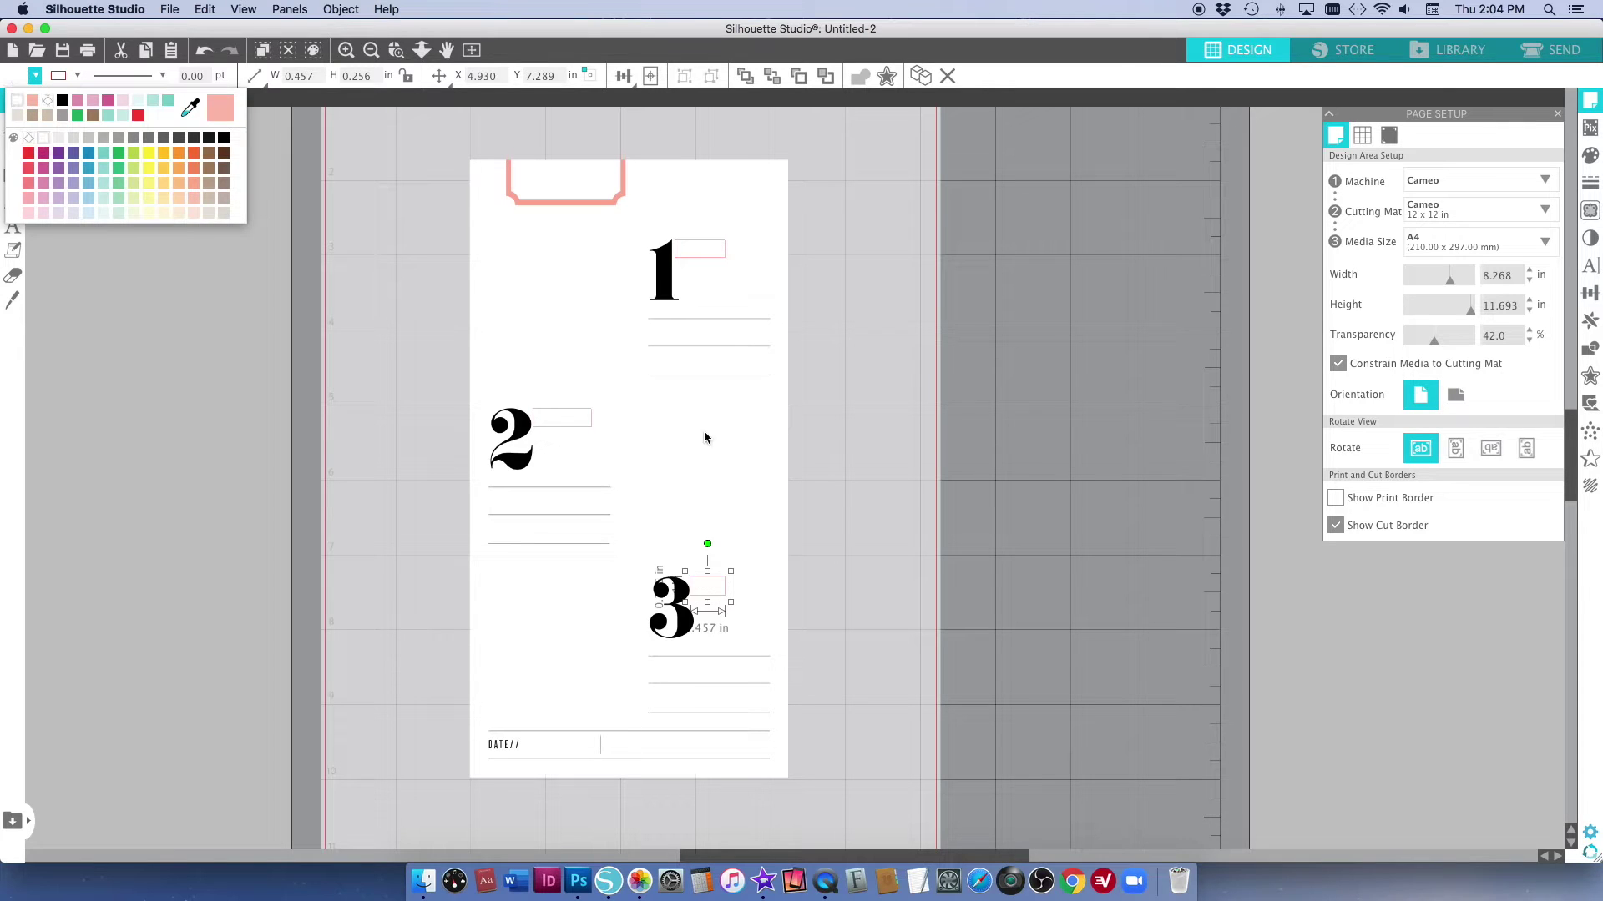
{"action": "left_click", "coordinate": [834, 469]}
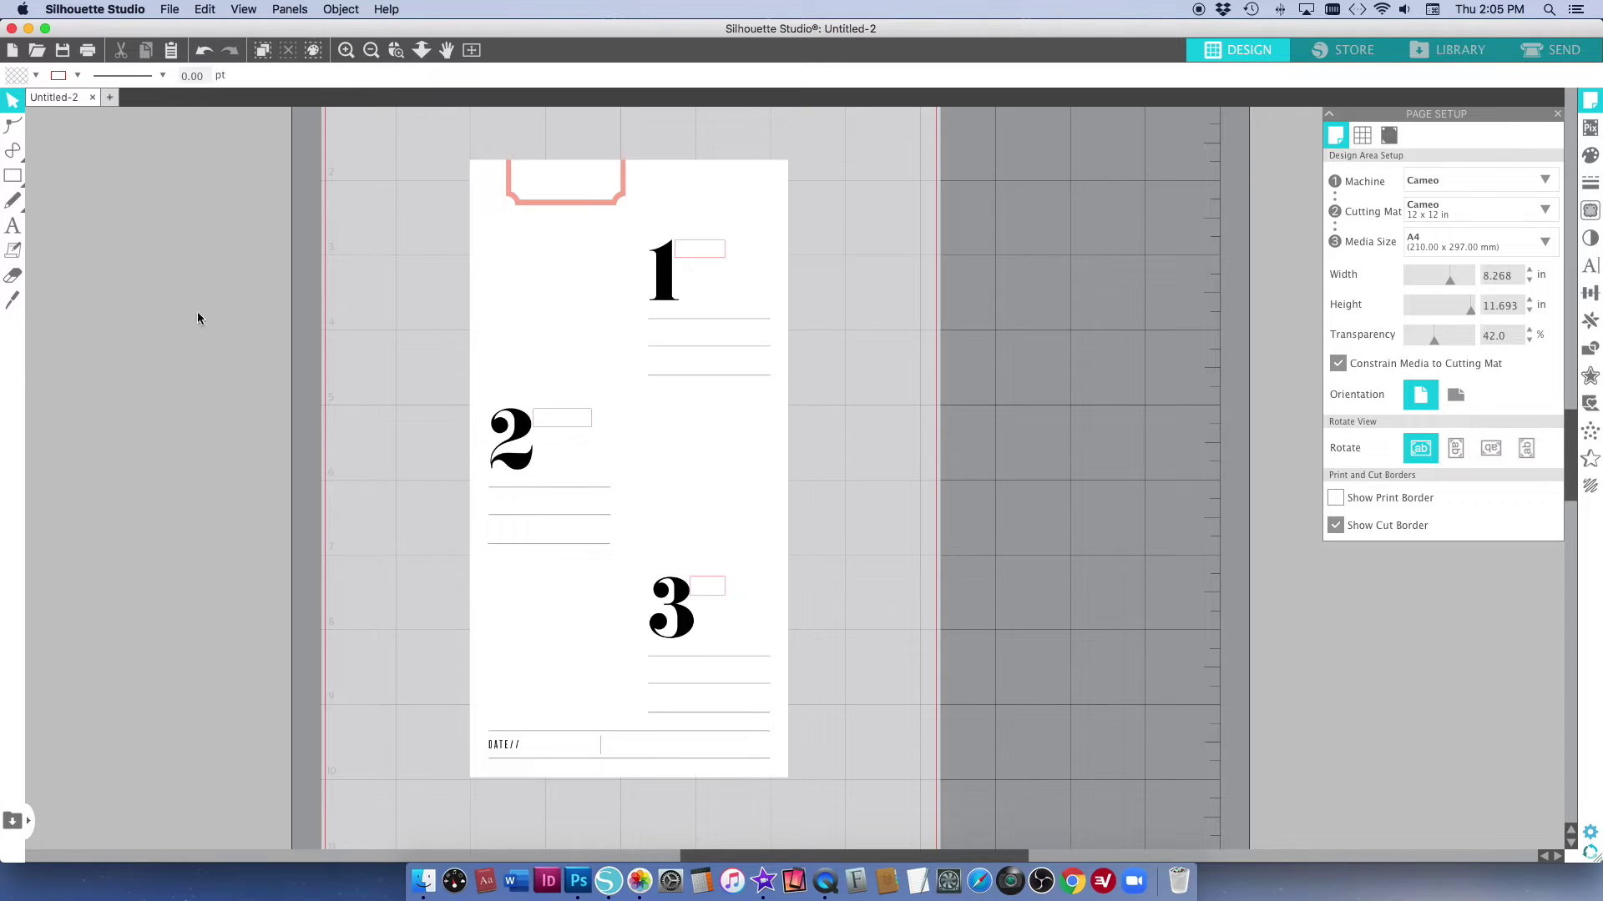
{"action": "left_click", "coordinate": [13, 227]}
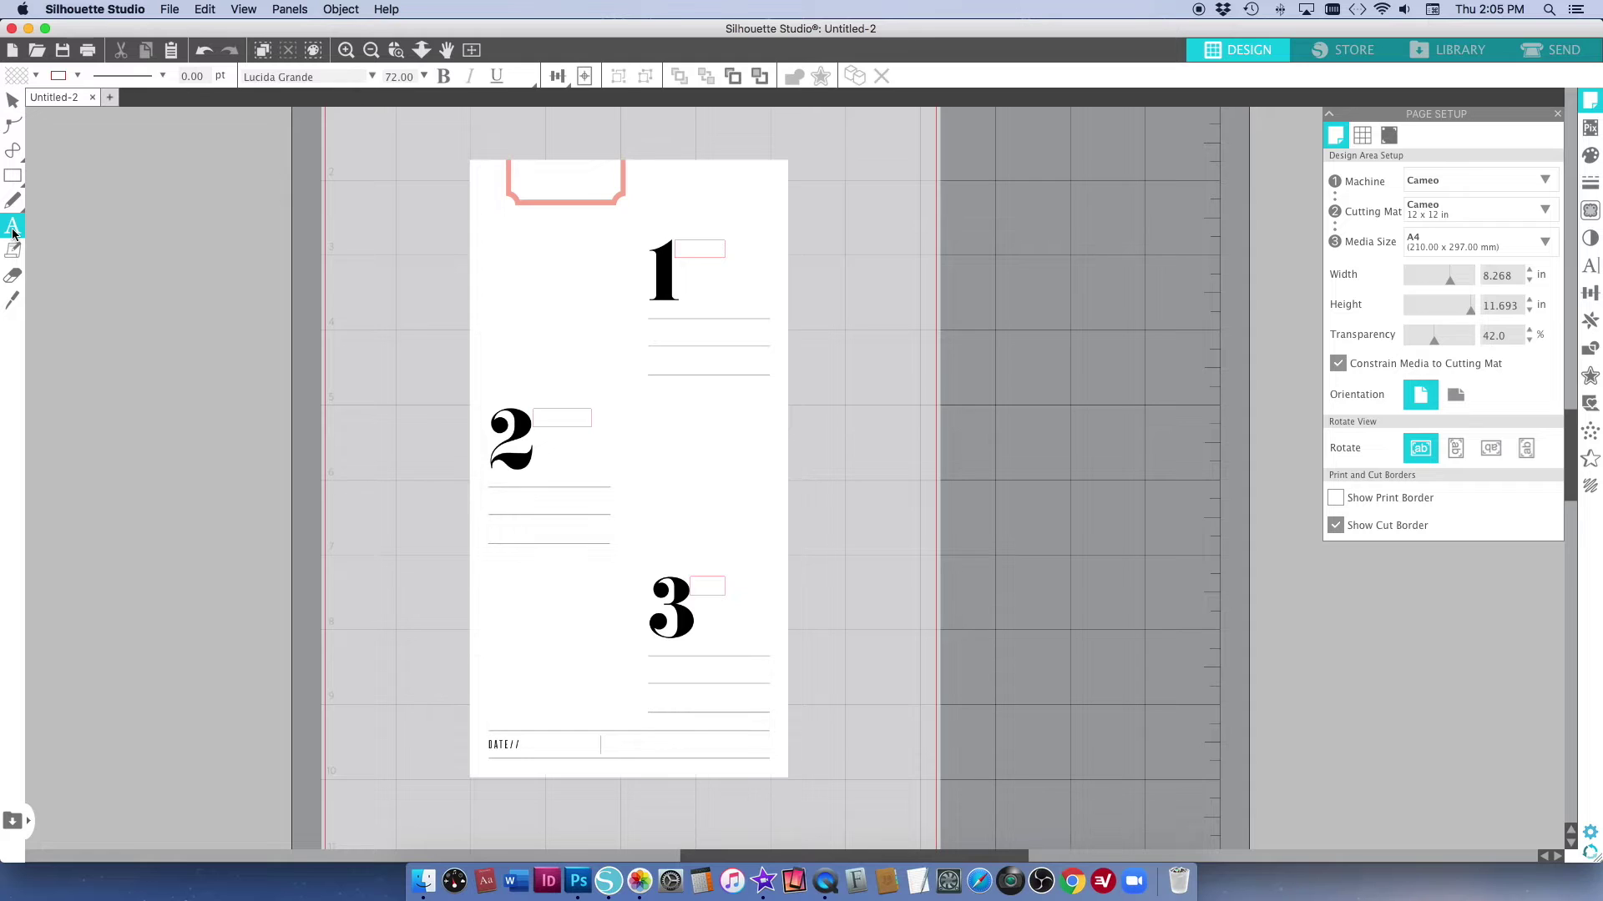
{"action": "left_click", "coordinate": [650, 311]}
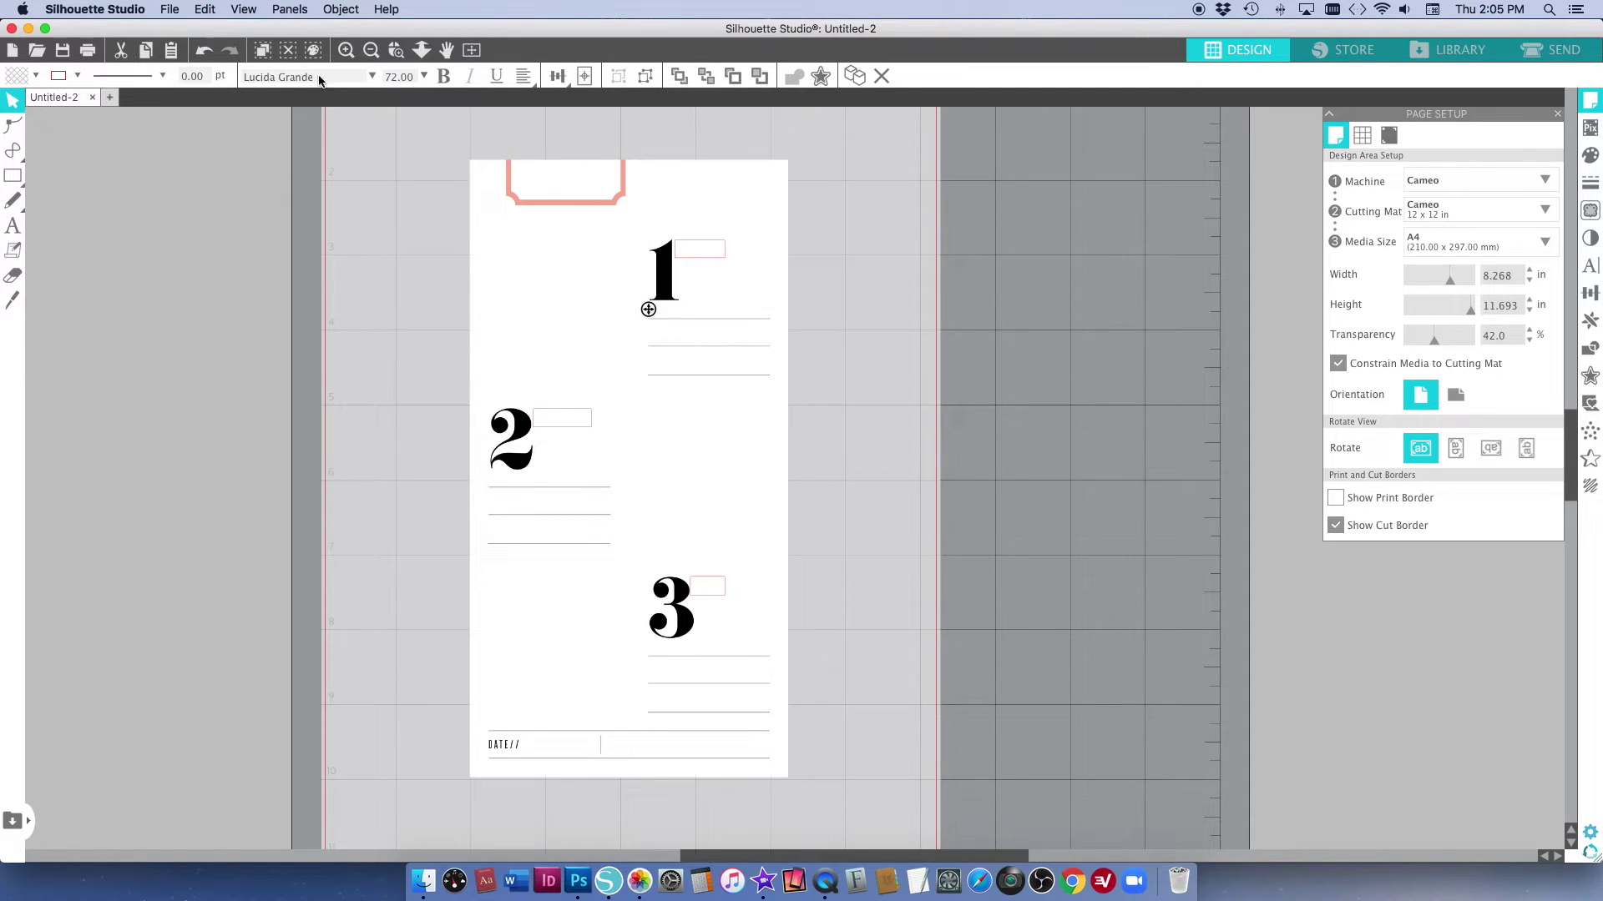
{"action": "left_click", "coordinate": [373, 77]}
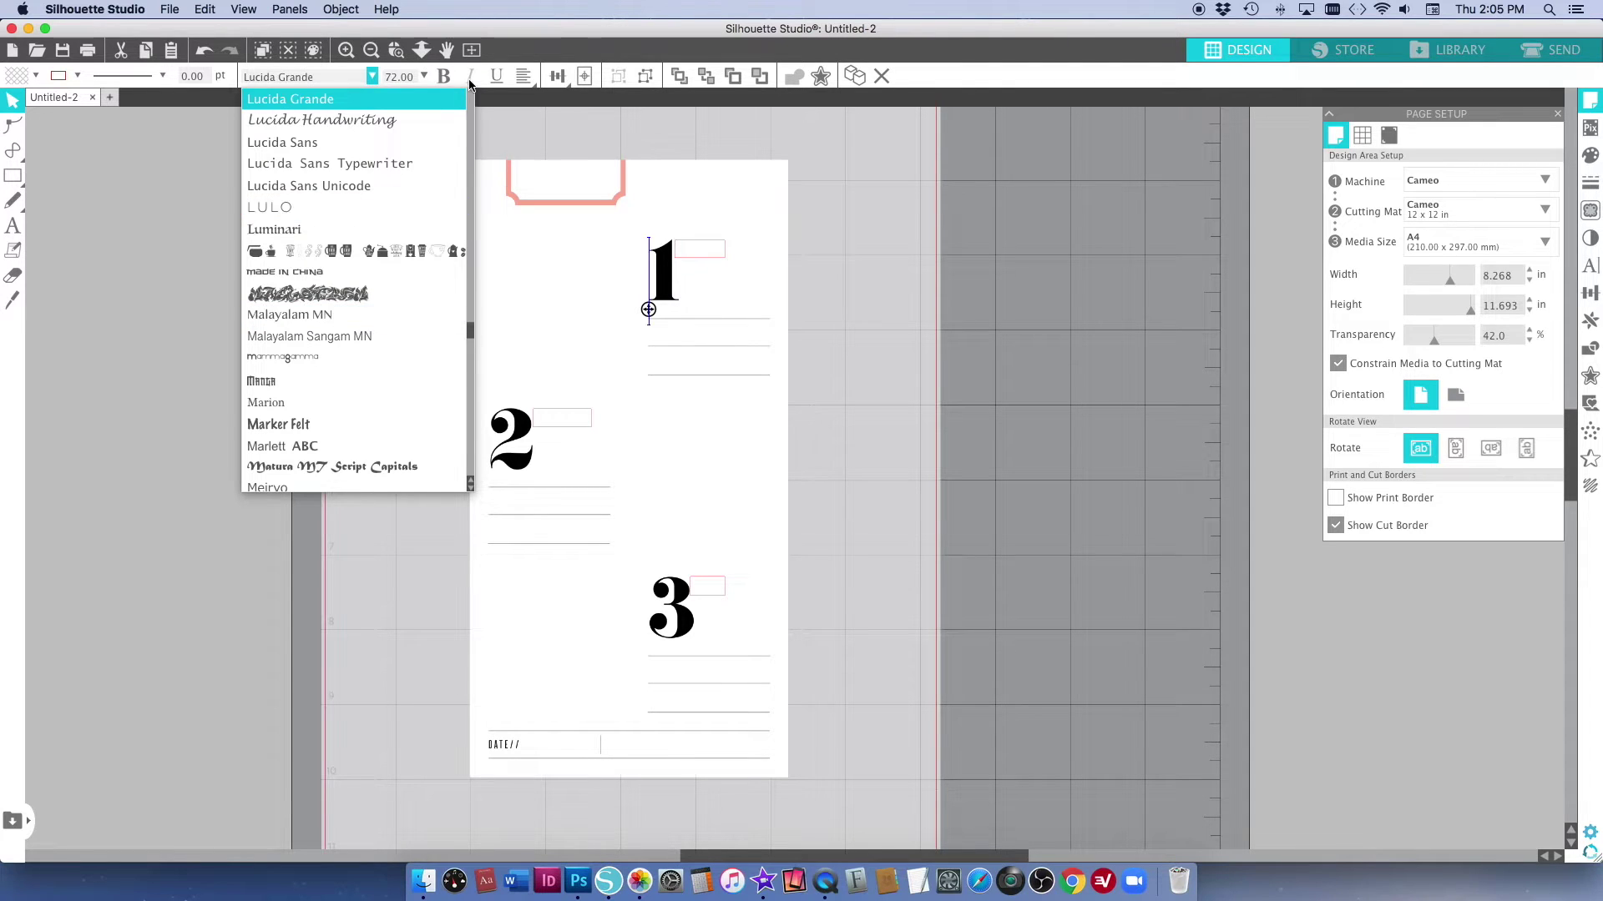
{"action": "scroll", "coordinate": [350, 292], "scroll_direction": "down", "scroll_amount": 10}
{"action": "left_click", "coordinate": [335, 121]}
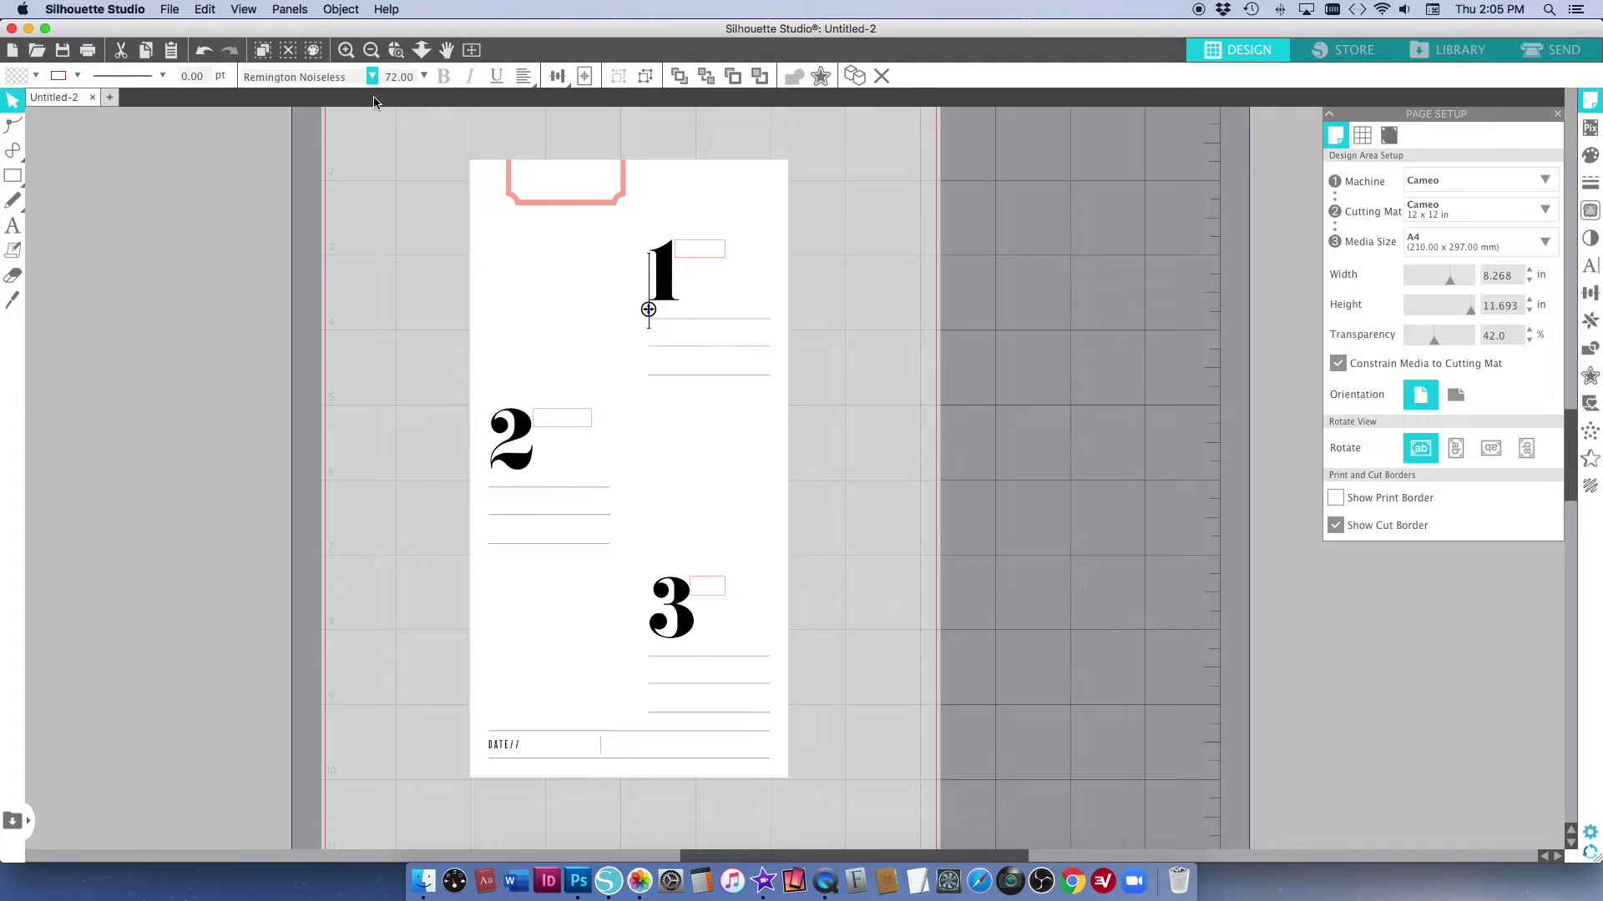
{"action": "left_click", "coordinate": [424, 76]}
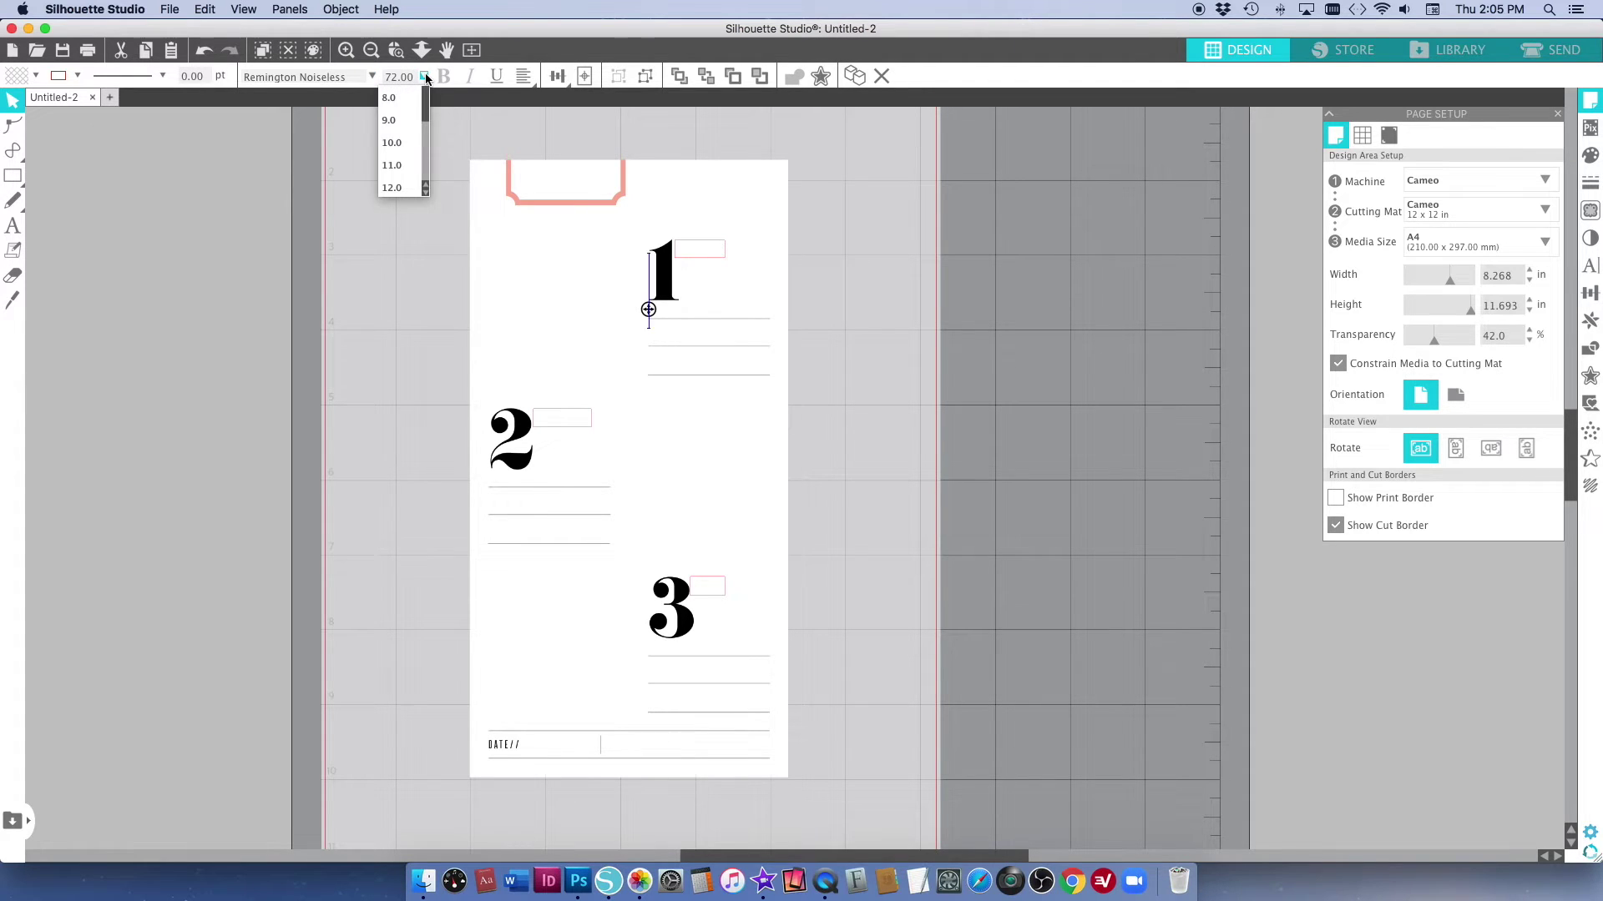
{"action": "left_click", "coordinate": [390, 166]}
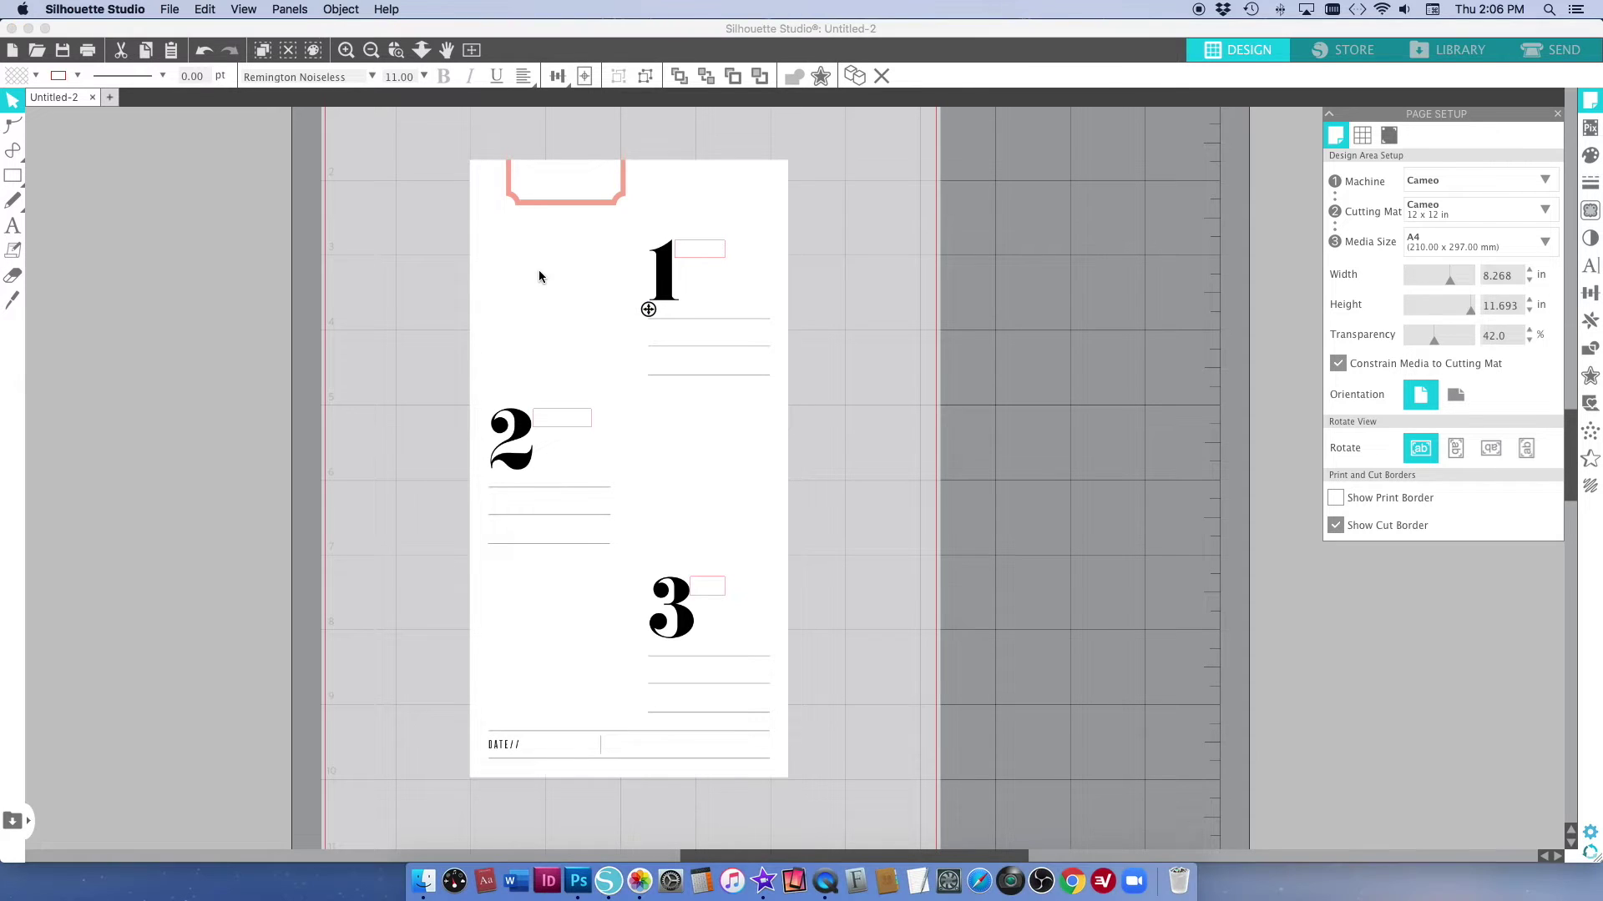
{"action": "left_click", "coordinate": [650, 314]}
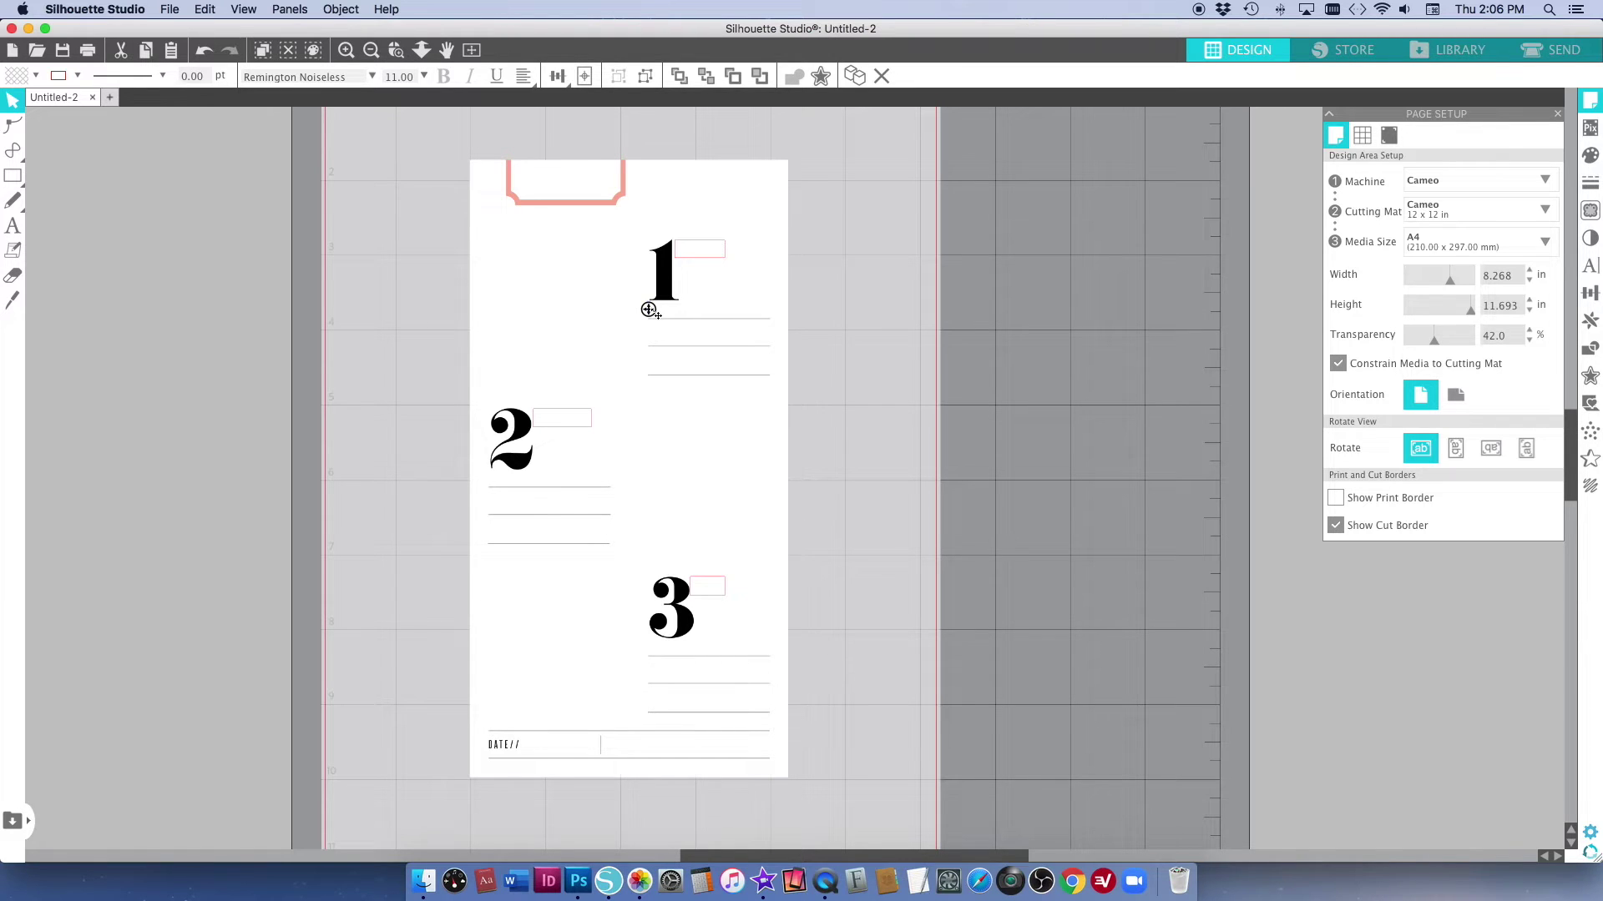
Under the 1, type 'My morning coffee in my favourite mug, the best cup of the day.' on three lines in black.
{"action": "left_click", "coordinate": [650, 310]}
{"action": "type", "text": "my morning coffee in"}
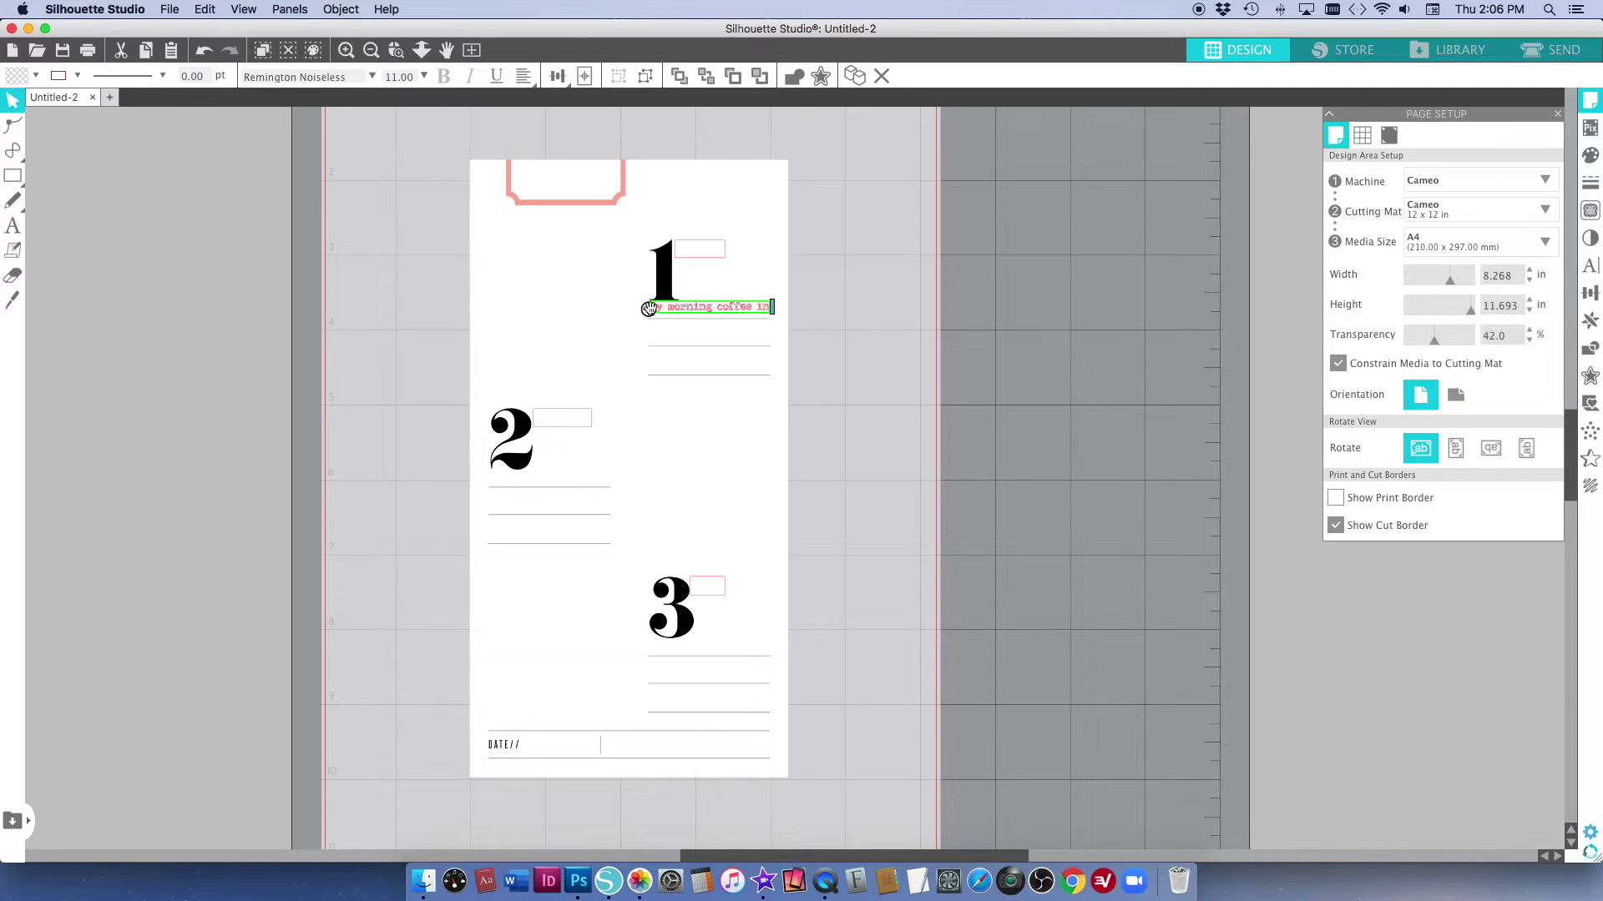
{"action": "type", "text": " my favourite mug, the best cup"}
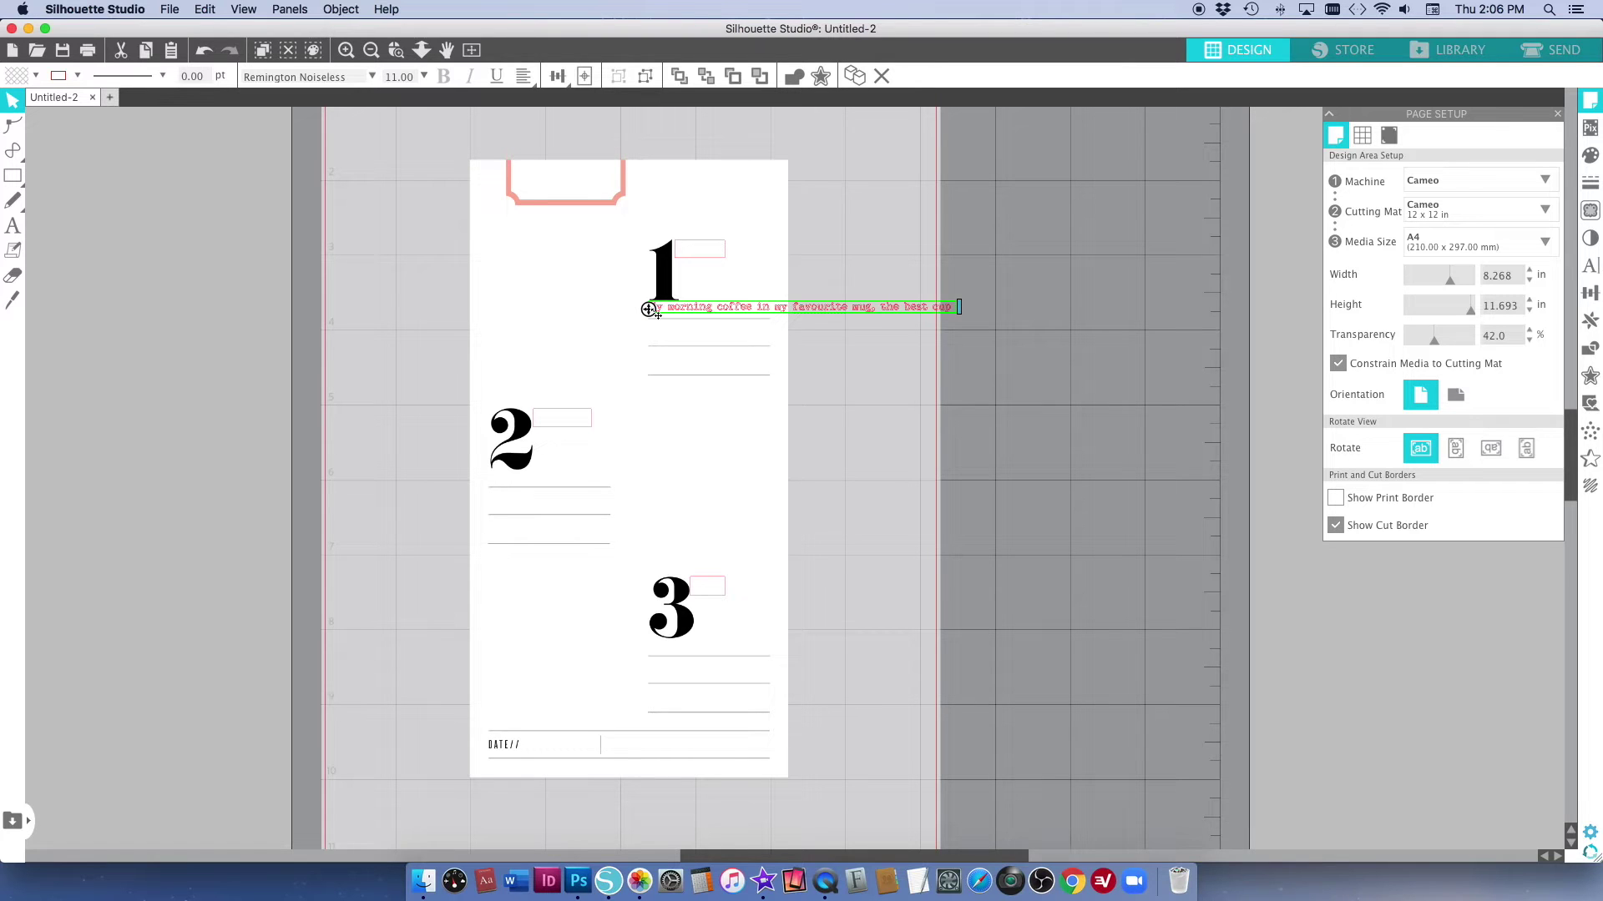
{"action": "type", "text": " of the day."}
{"action": "key", "text": "Return"}
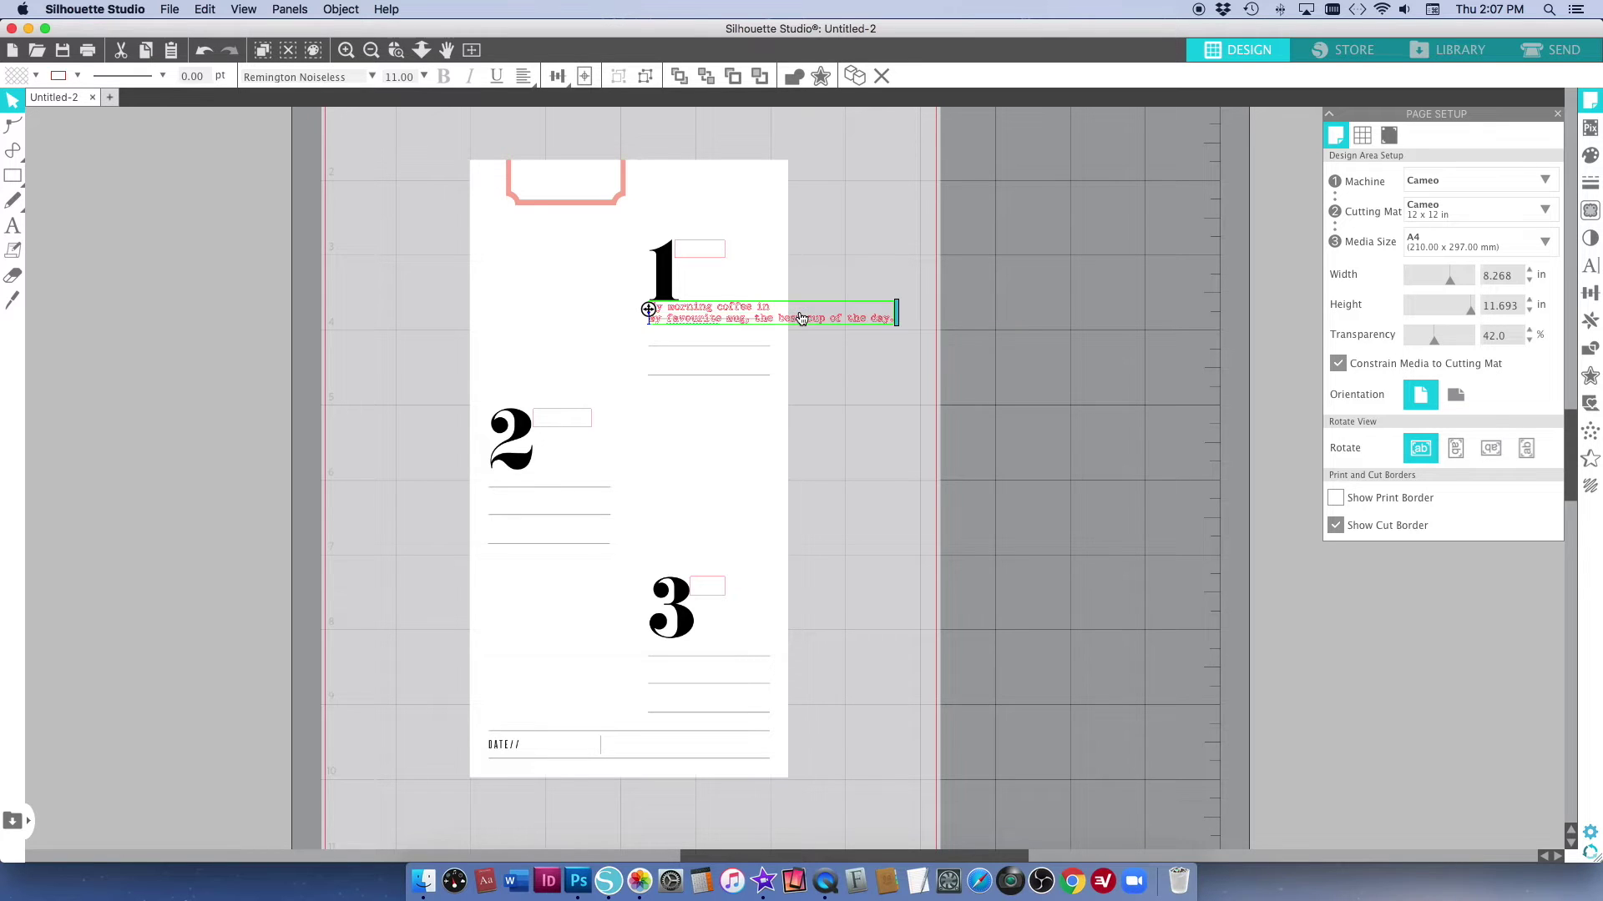
{"action": "key", "text": "Return"}
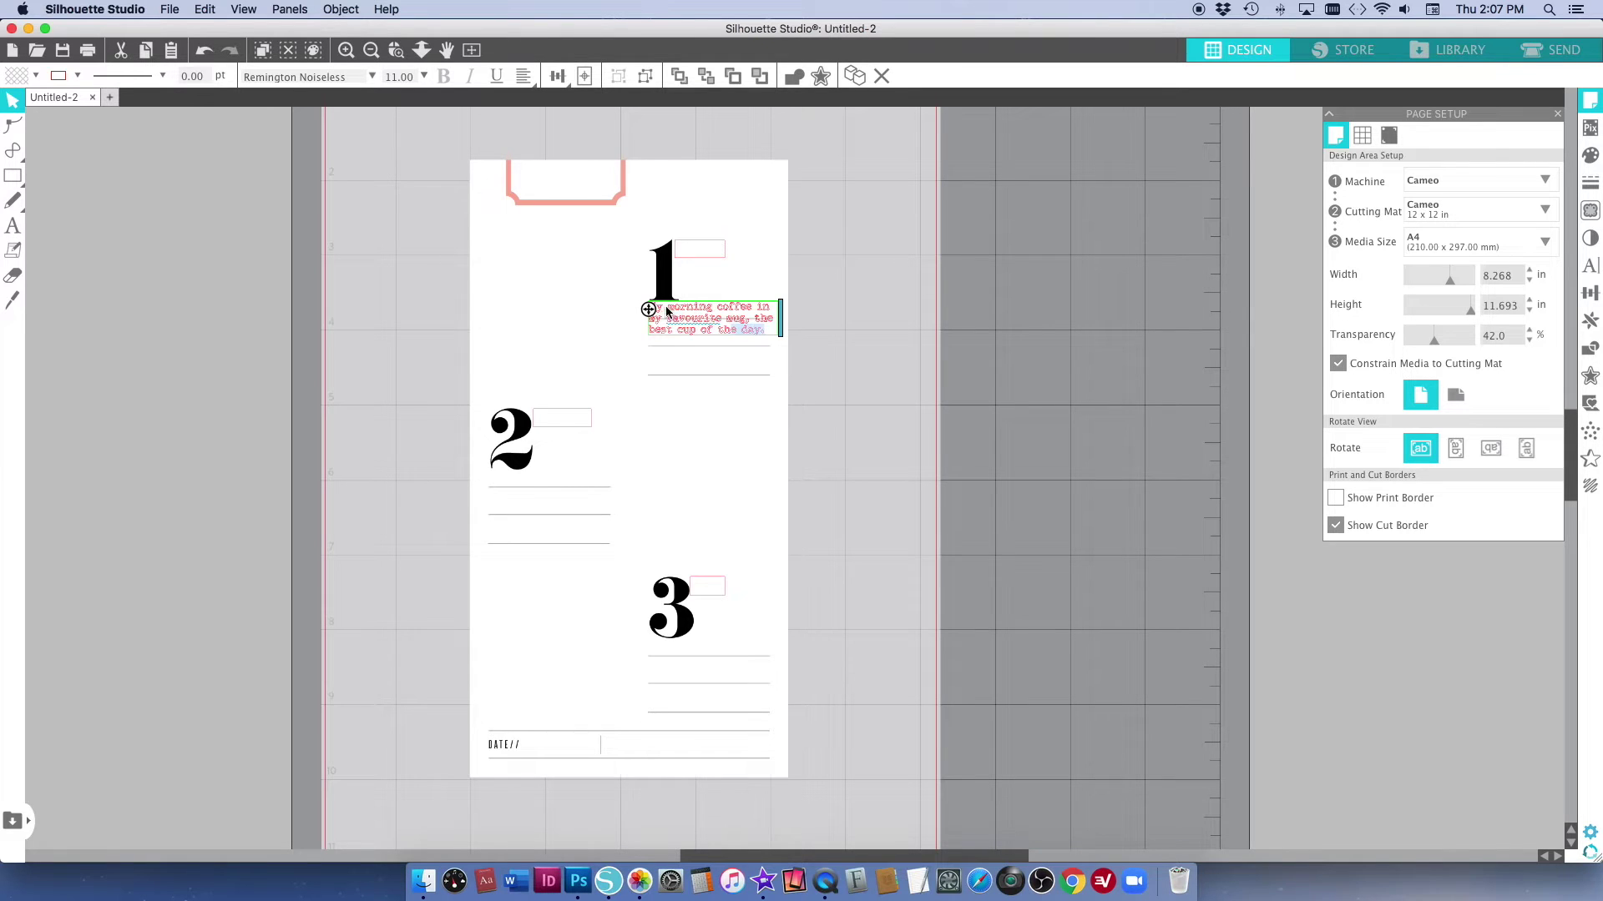
{"action": "key", "text": "super+a"}
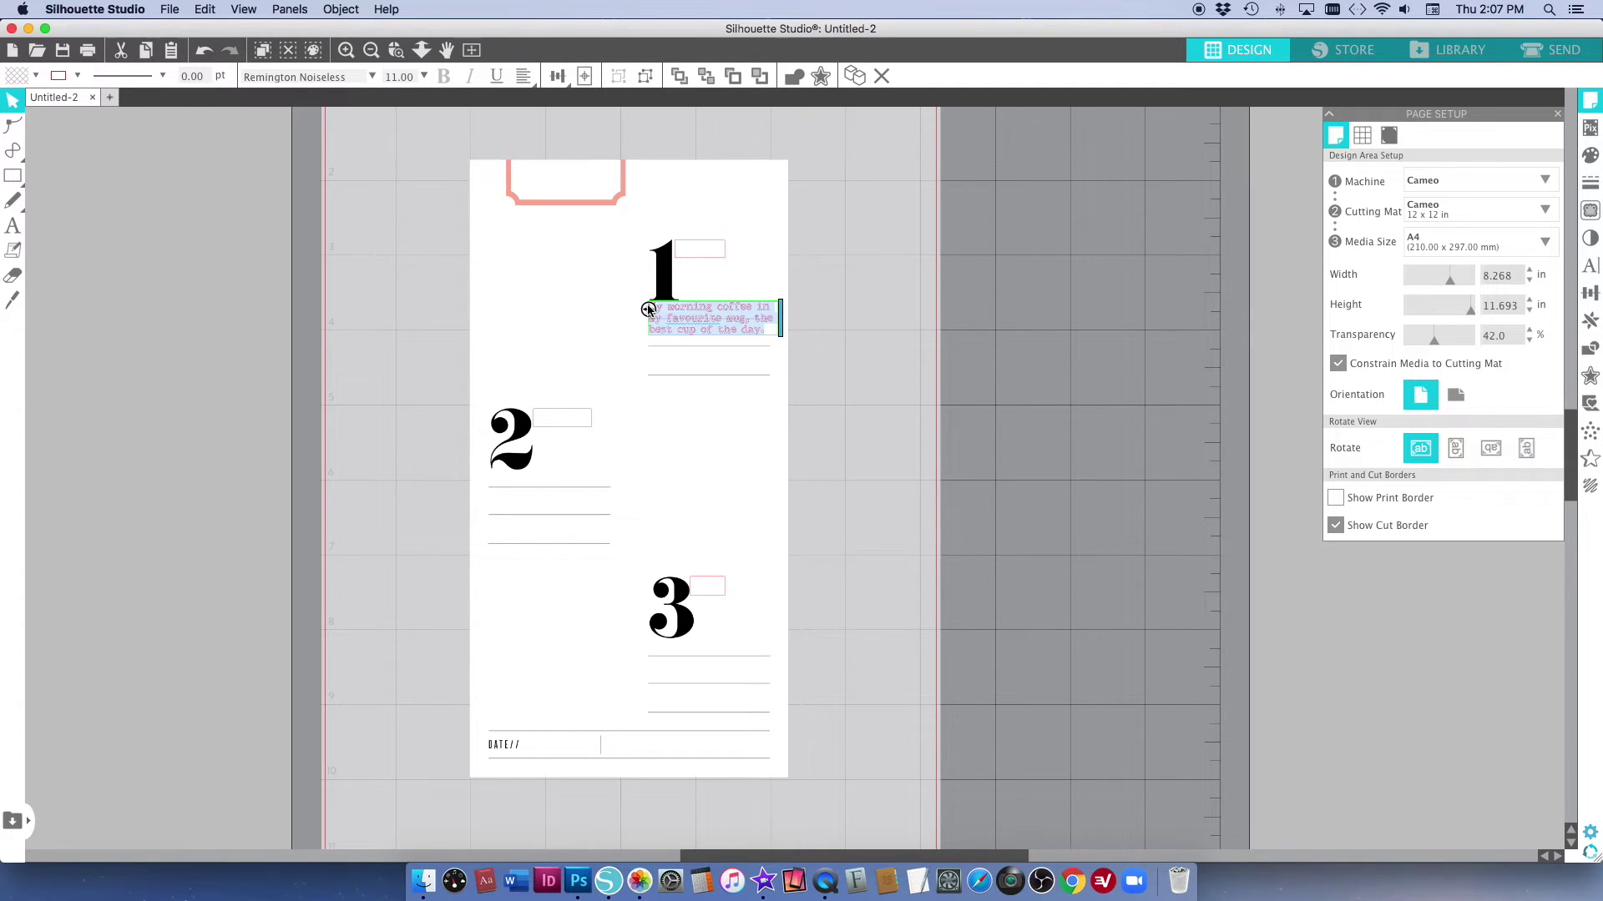
{"action": "left_click", "coordinate": [35, 75]}
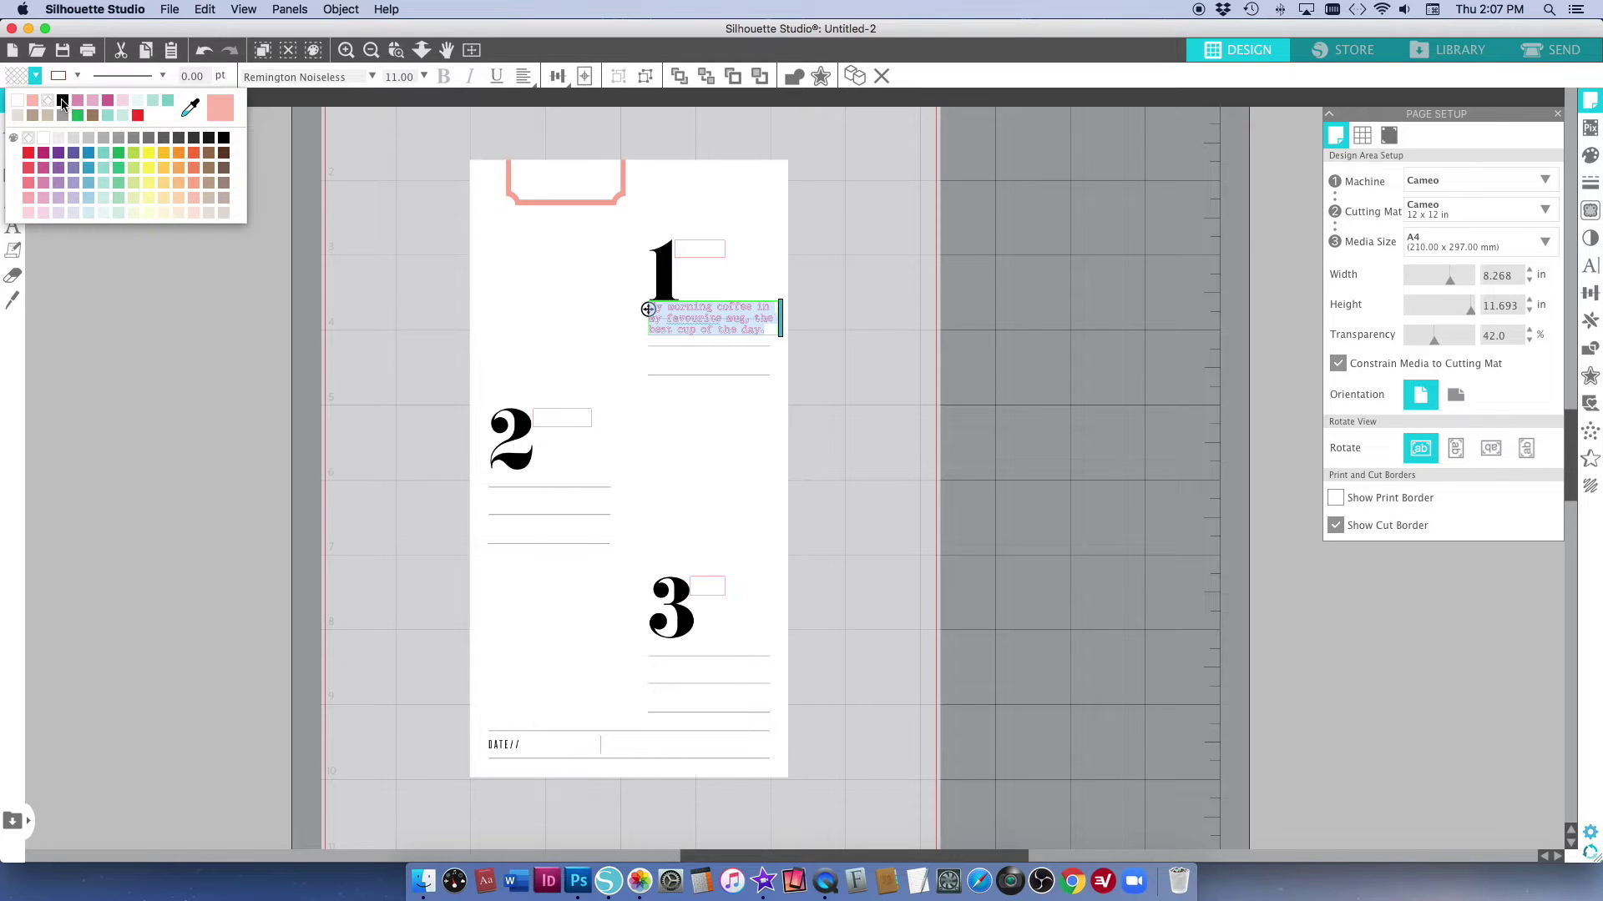
{"action": "left_click", "coordinate": [62, 101]}
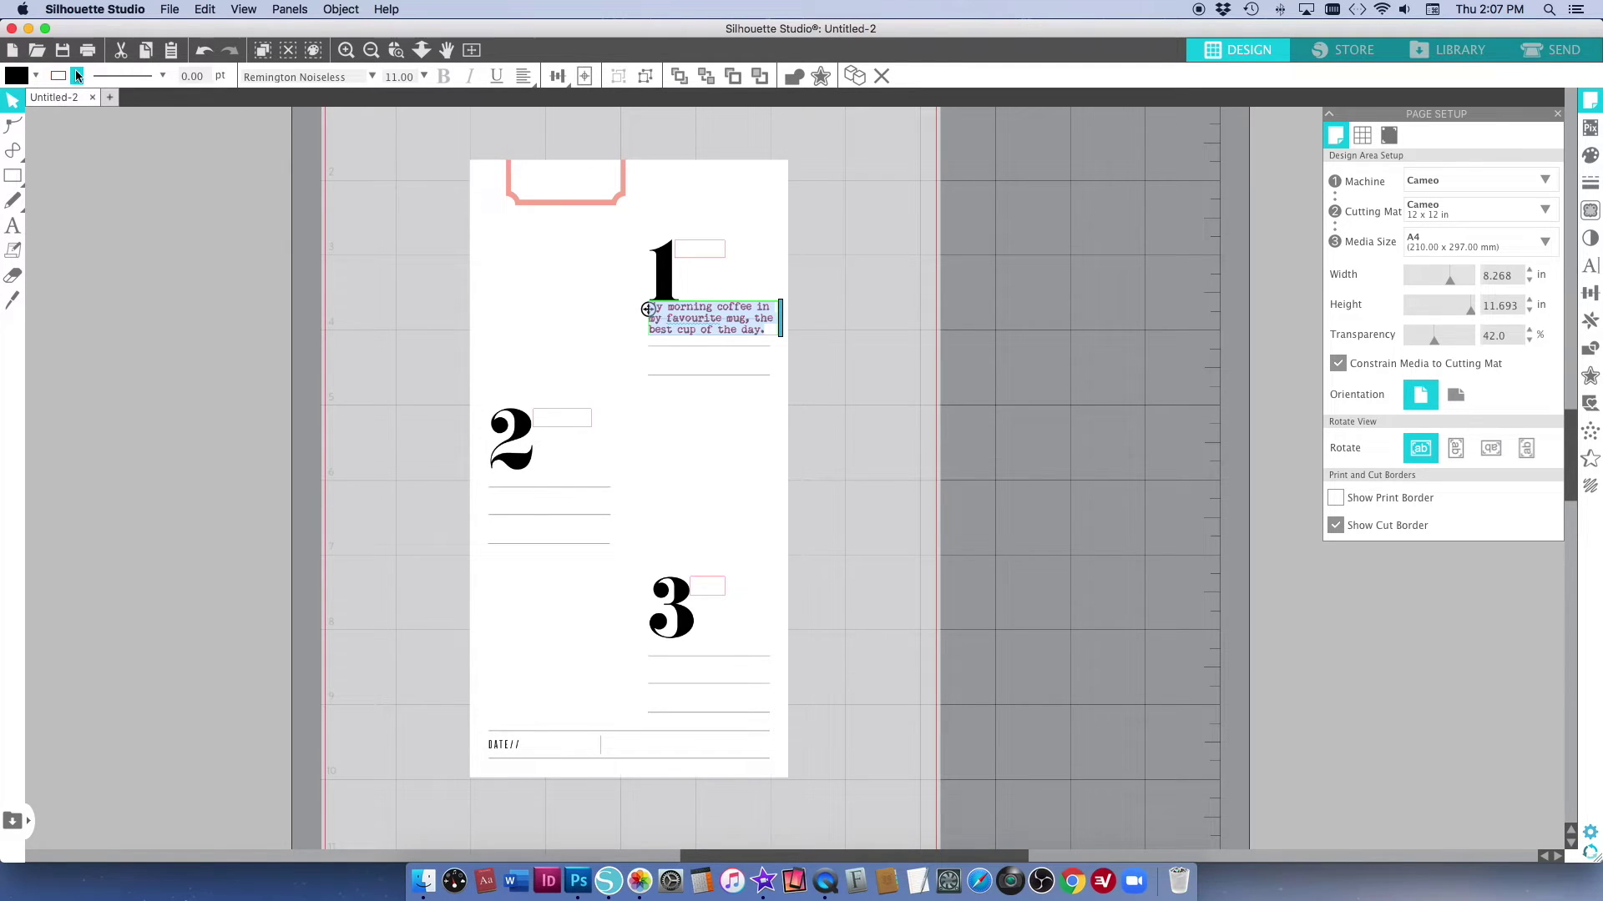
{"action": "left_click", "coordinate": [76, 75]}
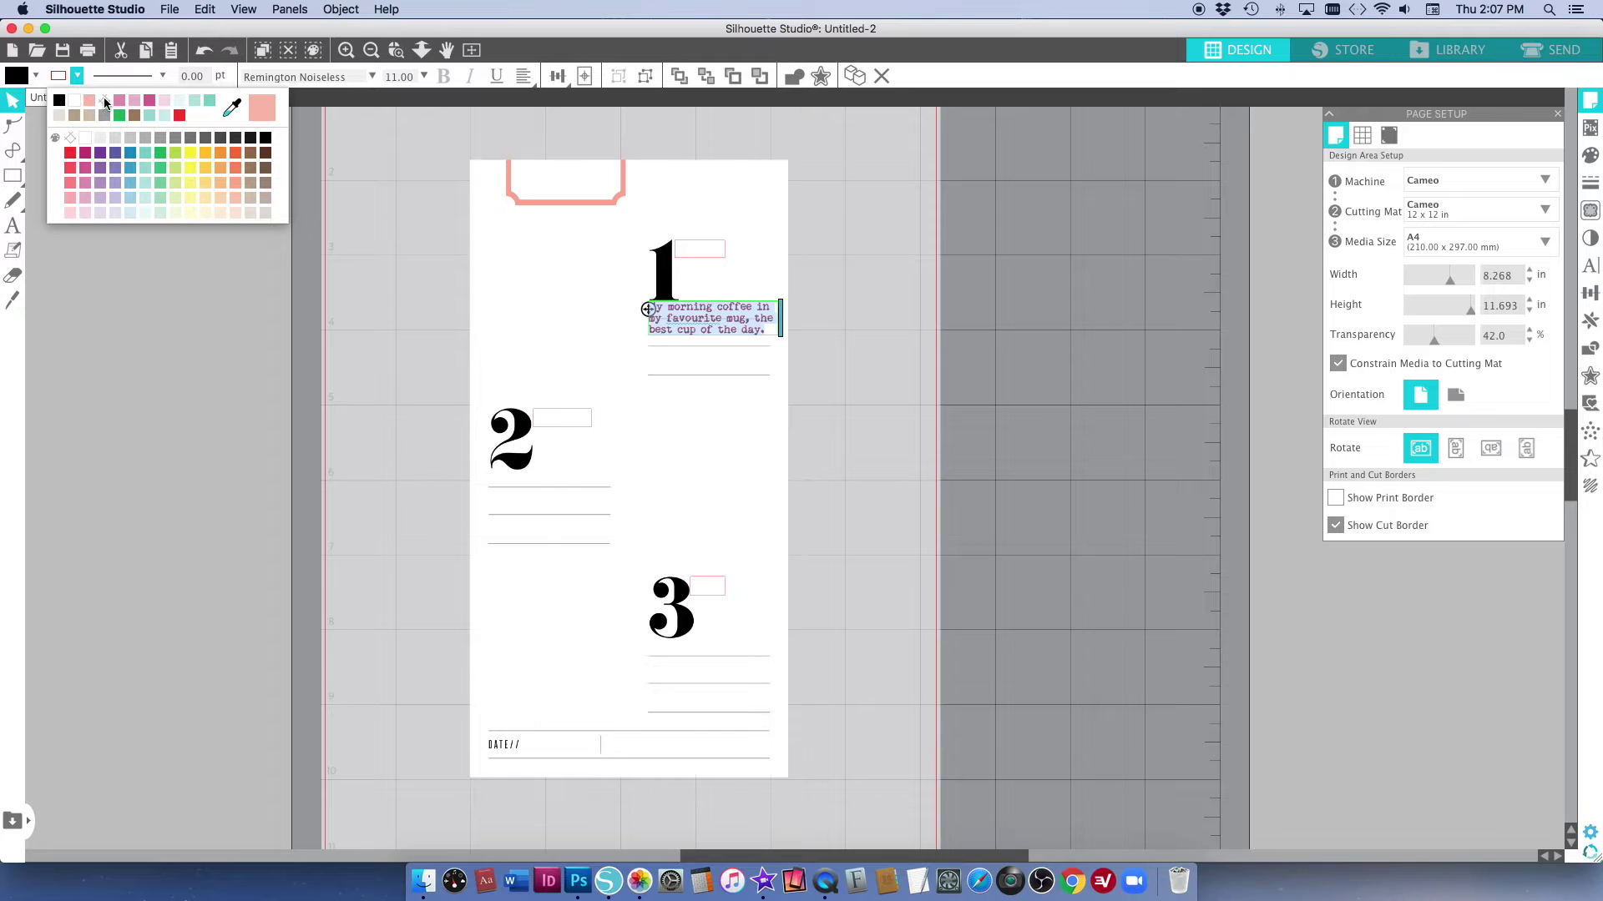
{"action": "left_click", "coordinate": [103, 97]}
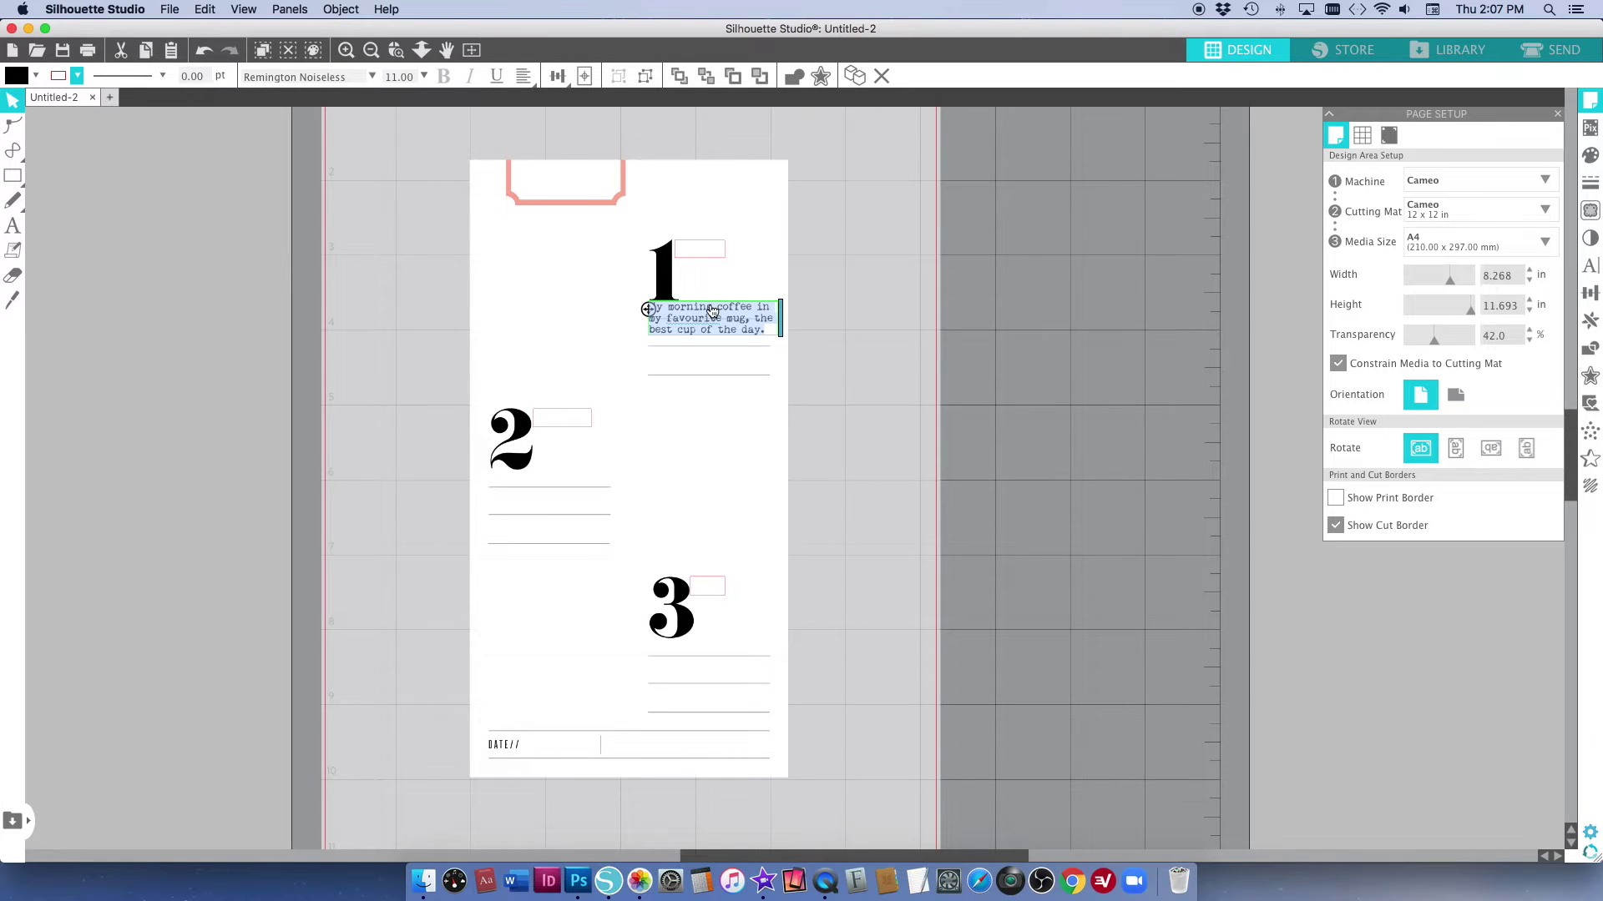
Raise the coffee note's Line Spacing to 200% in the Text Style panel.
{"action": "left_click", "coordinate": [1591, 267]}
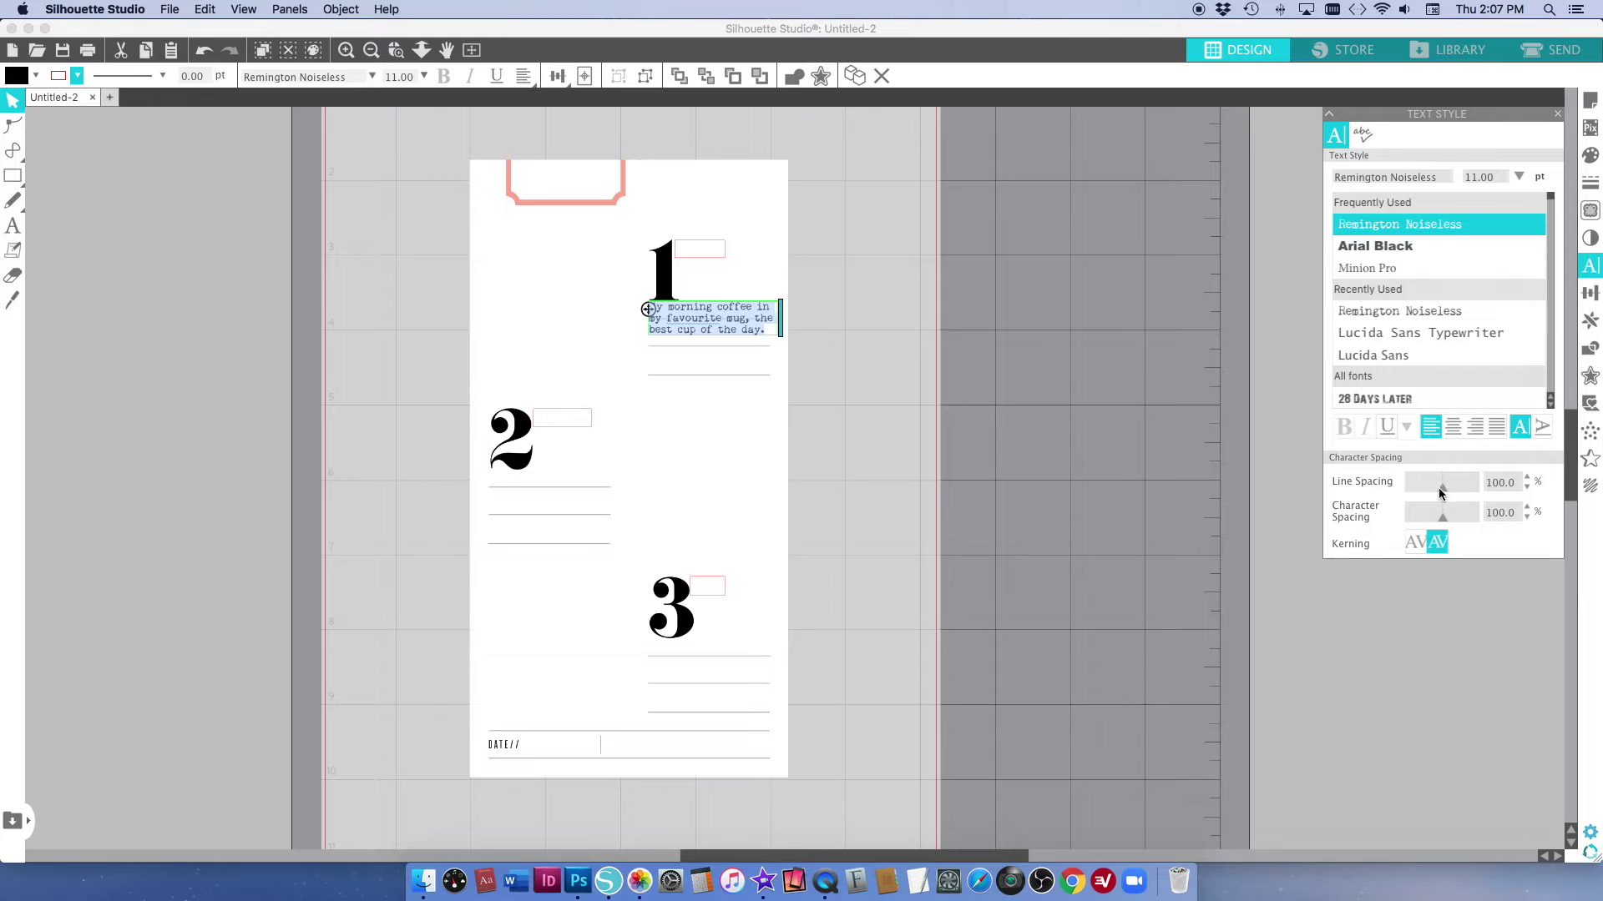
{"action": "left_click_drag", "start_coordinate": [1444, 487], "coordinate": [1488, 490]}
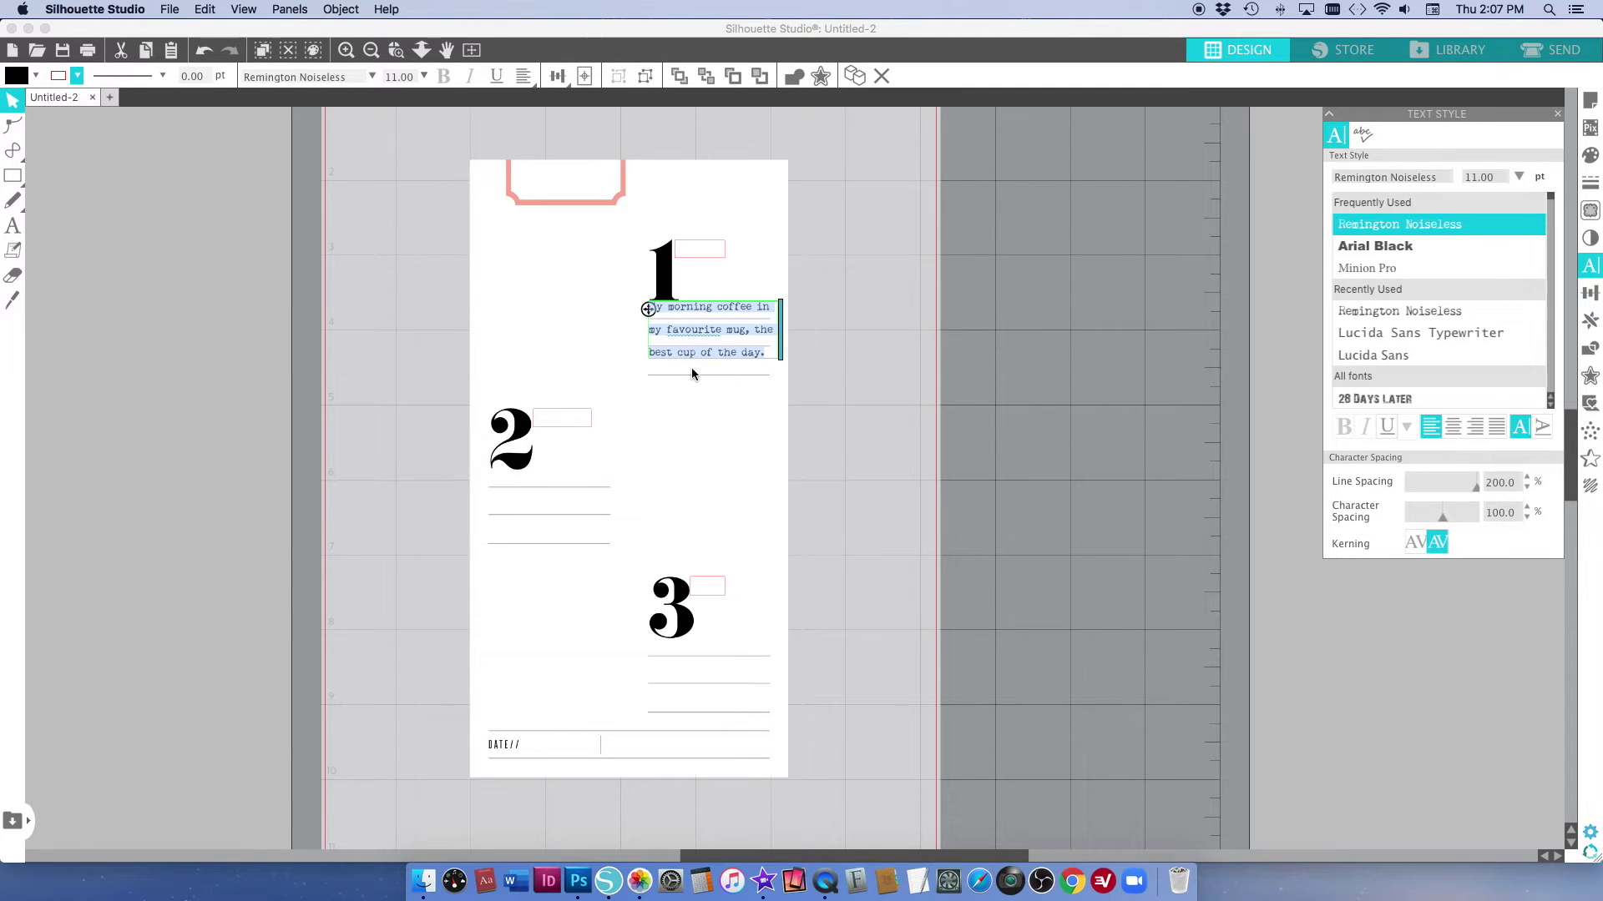
Paste a copy of the small pink rectangle and stretch it over the coffee note.
{"action": "left_click", "coordinate": [824, 357]}
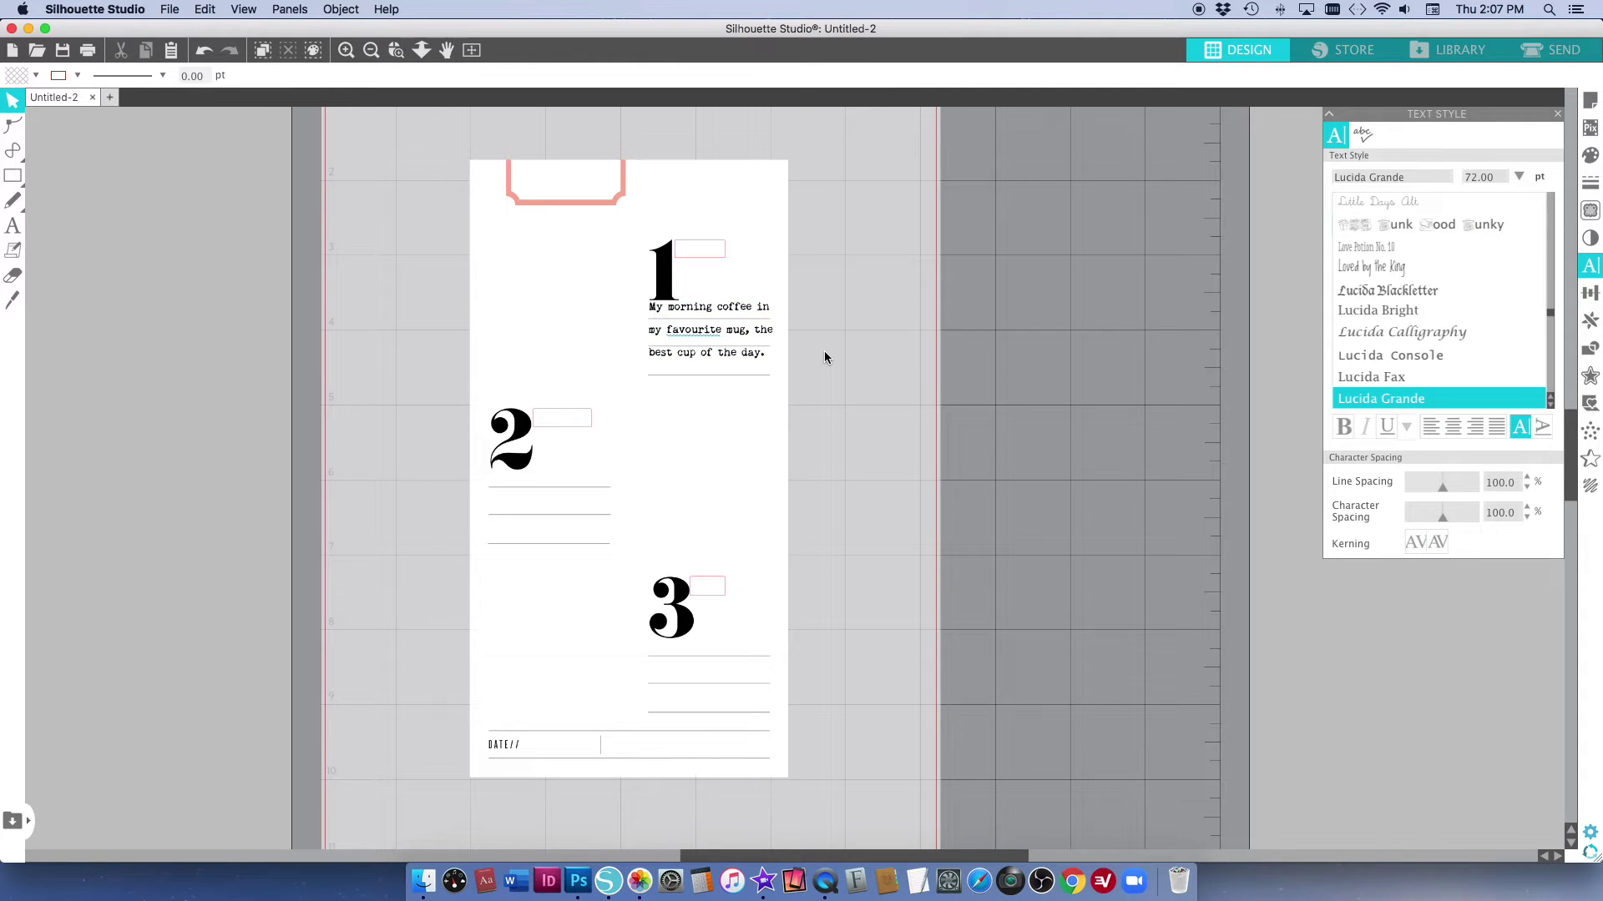
{"action": "left_click", "coordinate": [703, 253]}
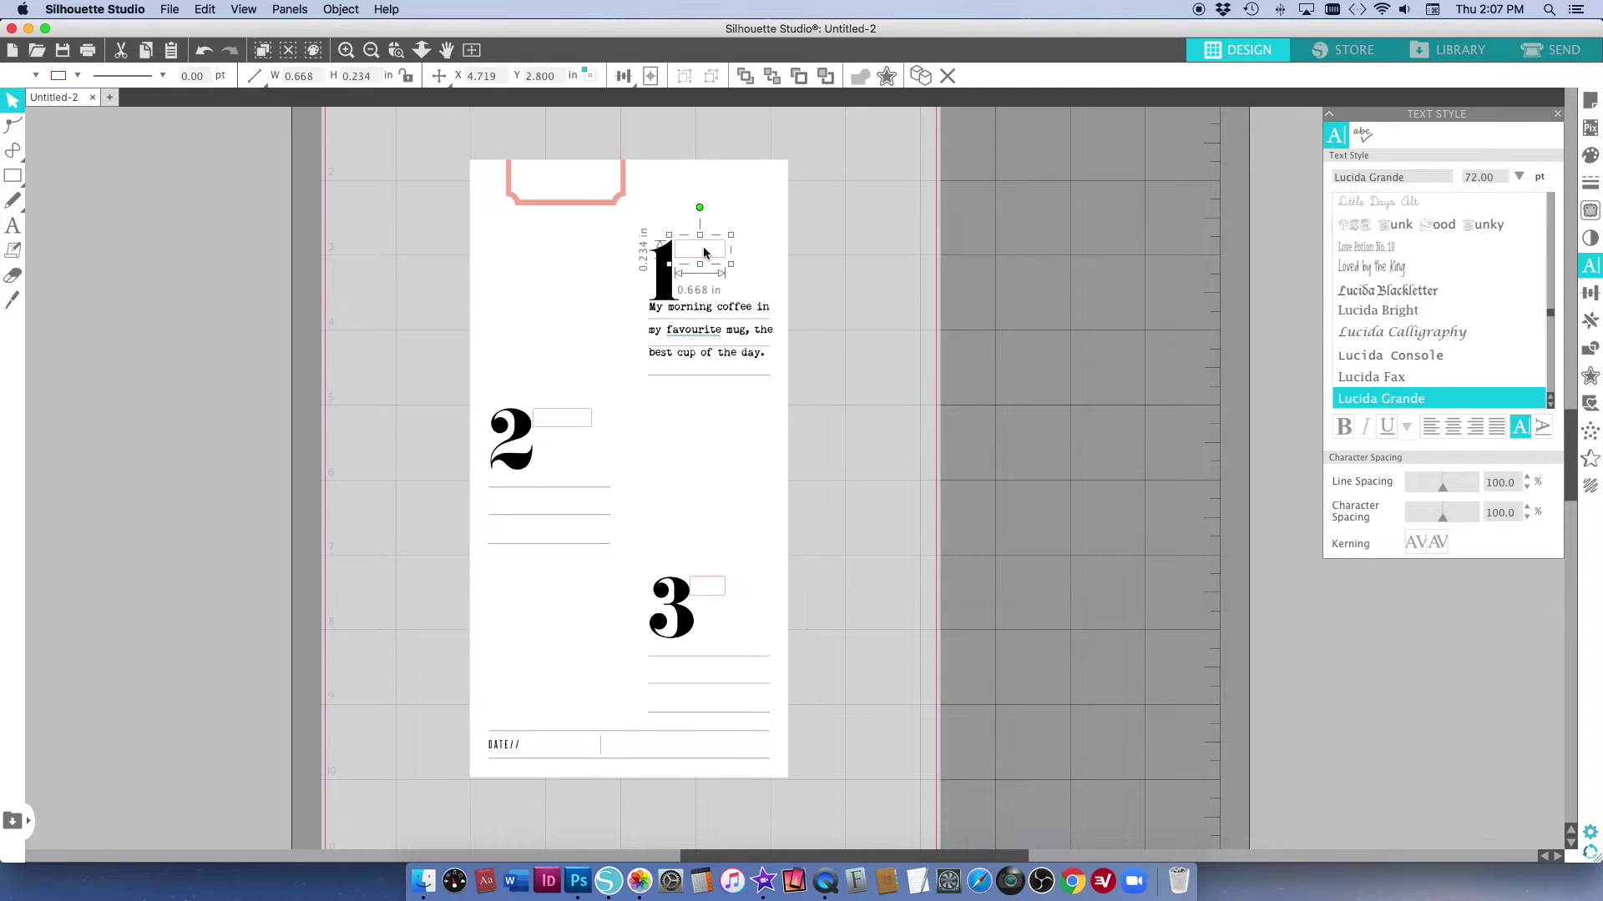
{"action": "key", "text": "super+c"}
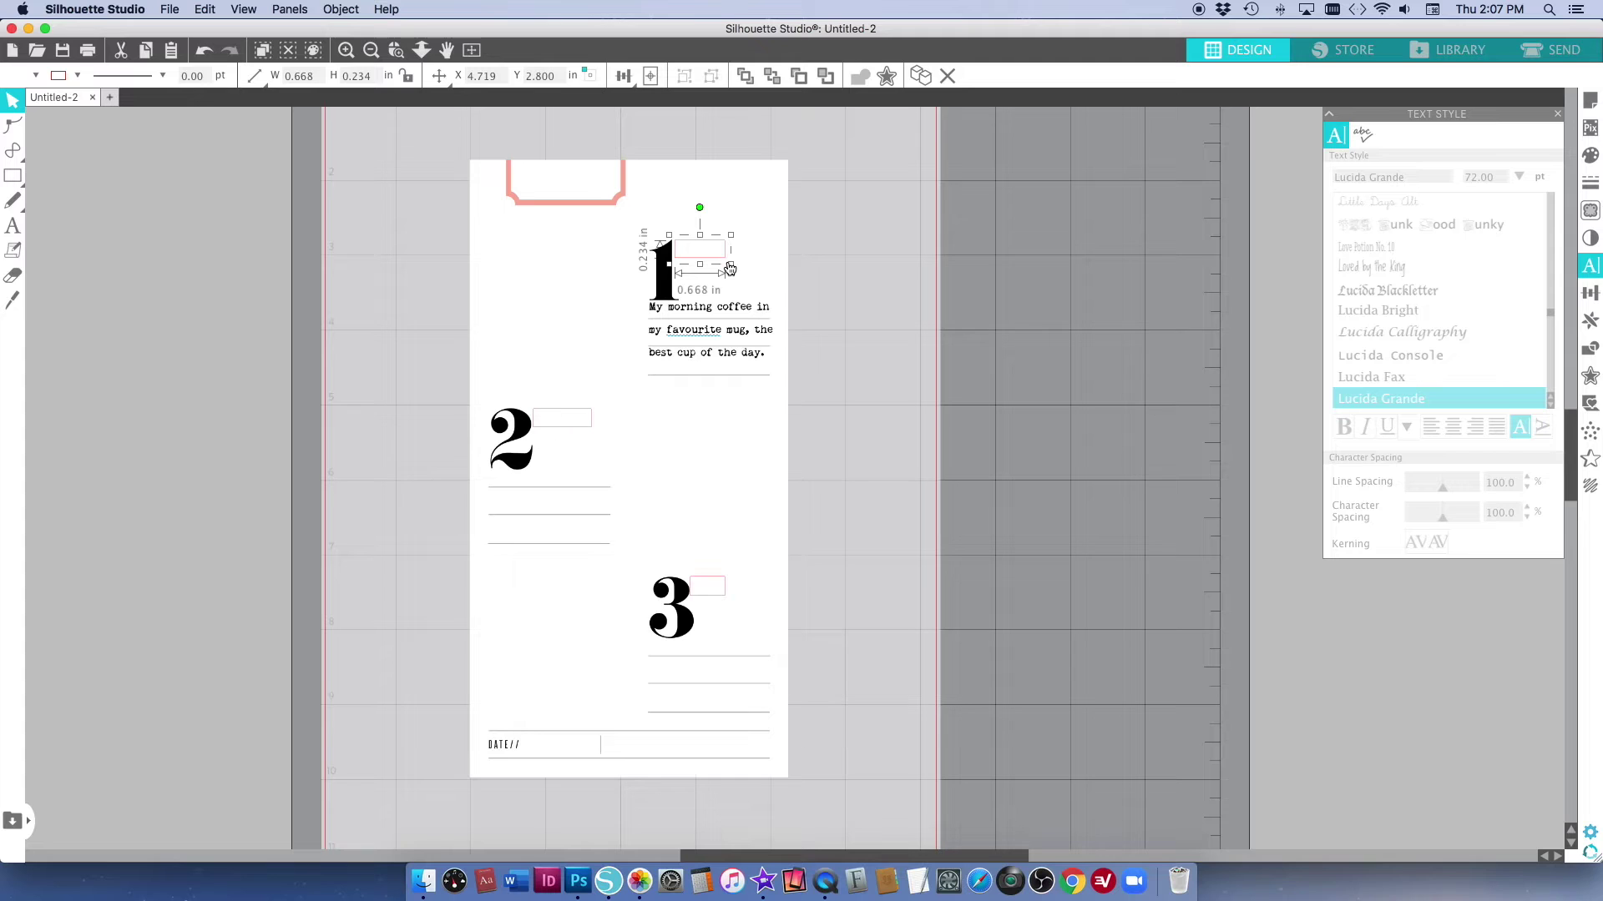
{"action": "key", "text": "super+v"}
{"action": "left_click_drag", "start_coordinate": [732, 290], "coordinate": [770, 413]}
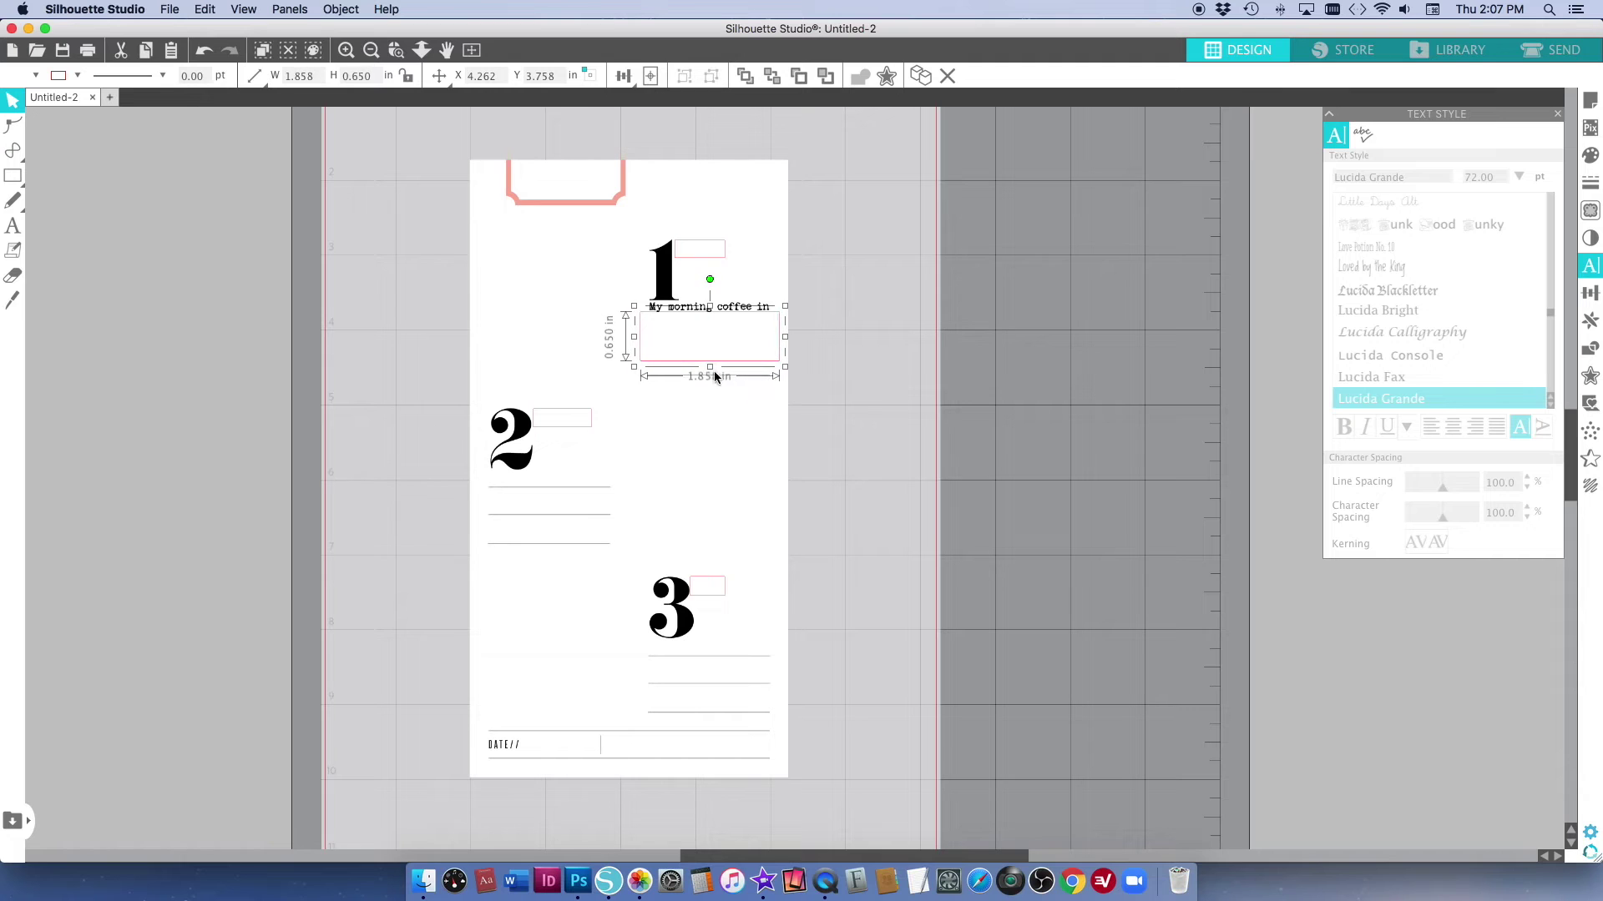
{"action": "left_click_drag", "start_coordinate": [712, 368], "coordinate": [712, 387]}
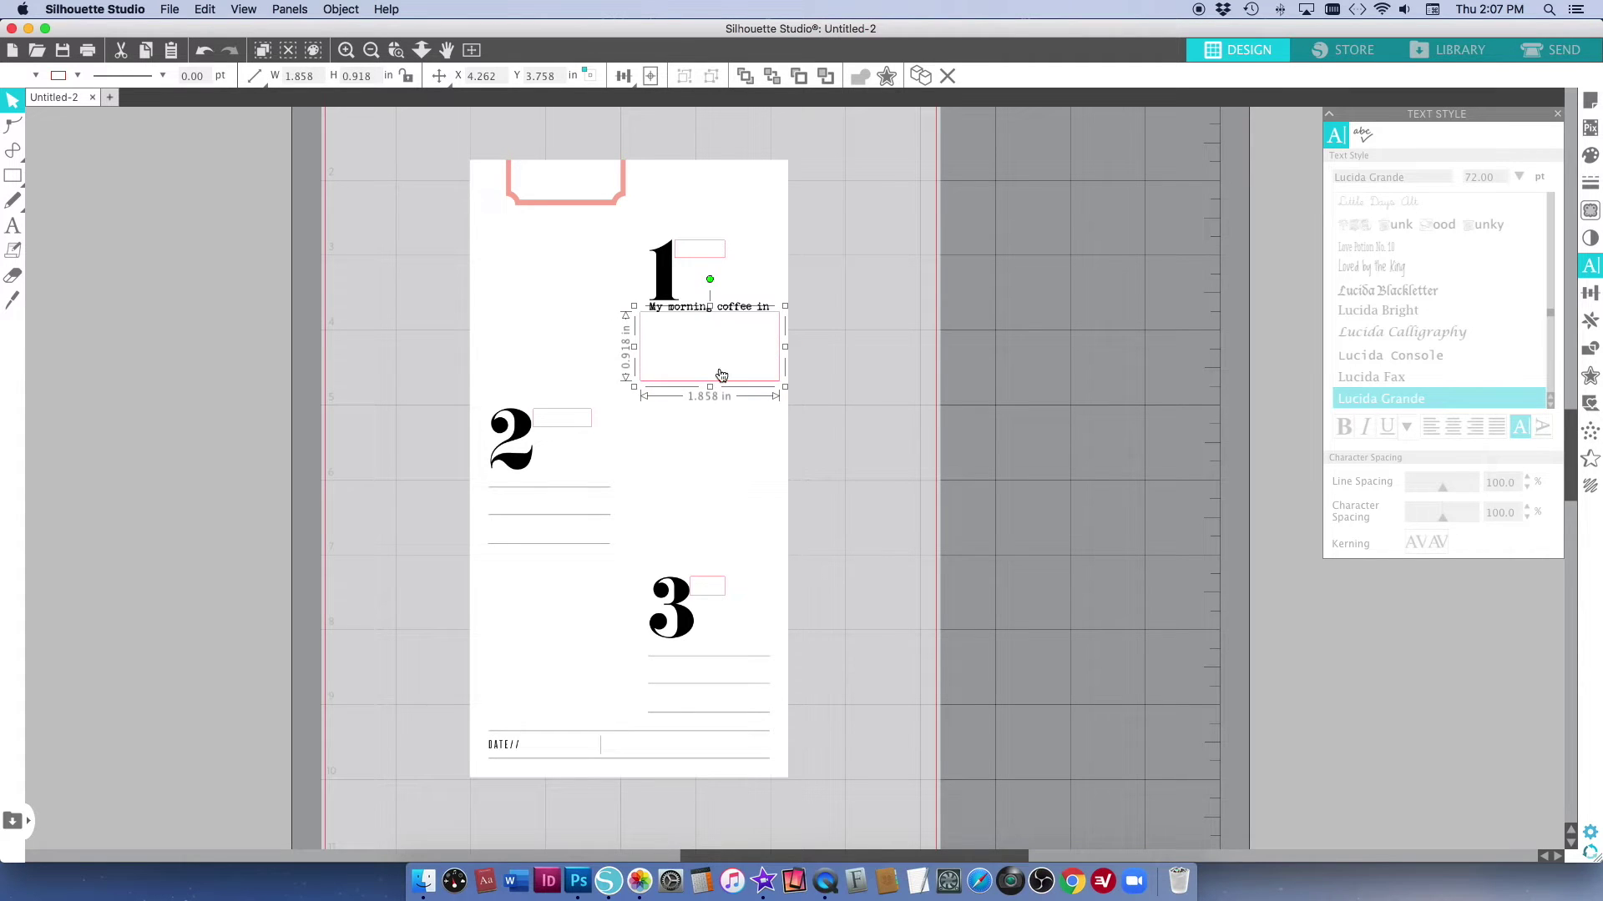
Send the rectangle copy backward behind the note text.
{"action": "right_click", "coordinate": [714, 351]}
{"action": "right_click", "coordinate": [659, 344]}
{"action": "right_click", "coordinate": [673, 344]}
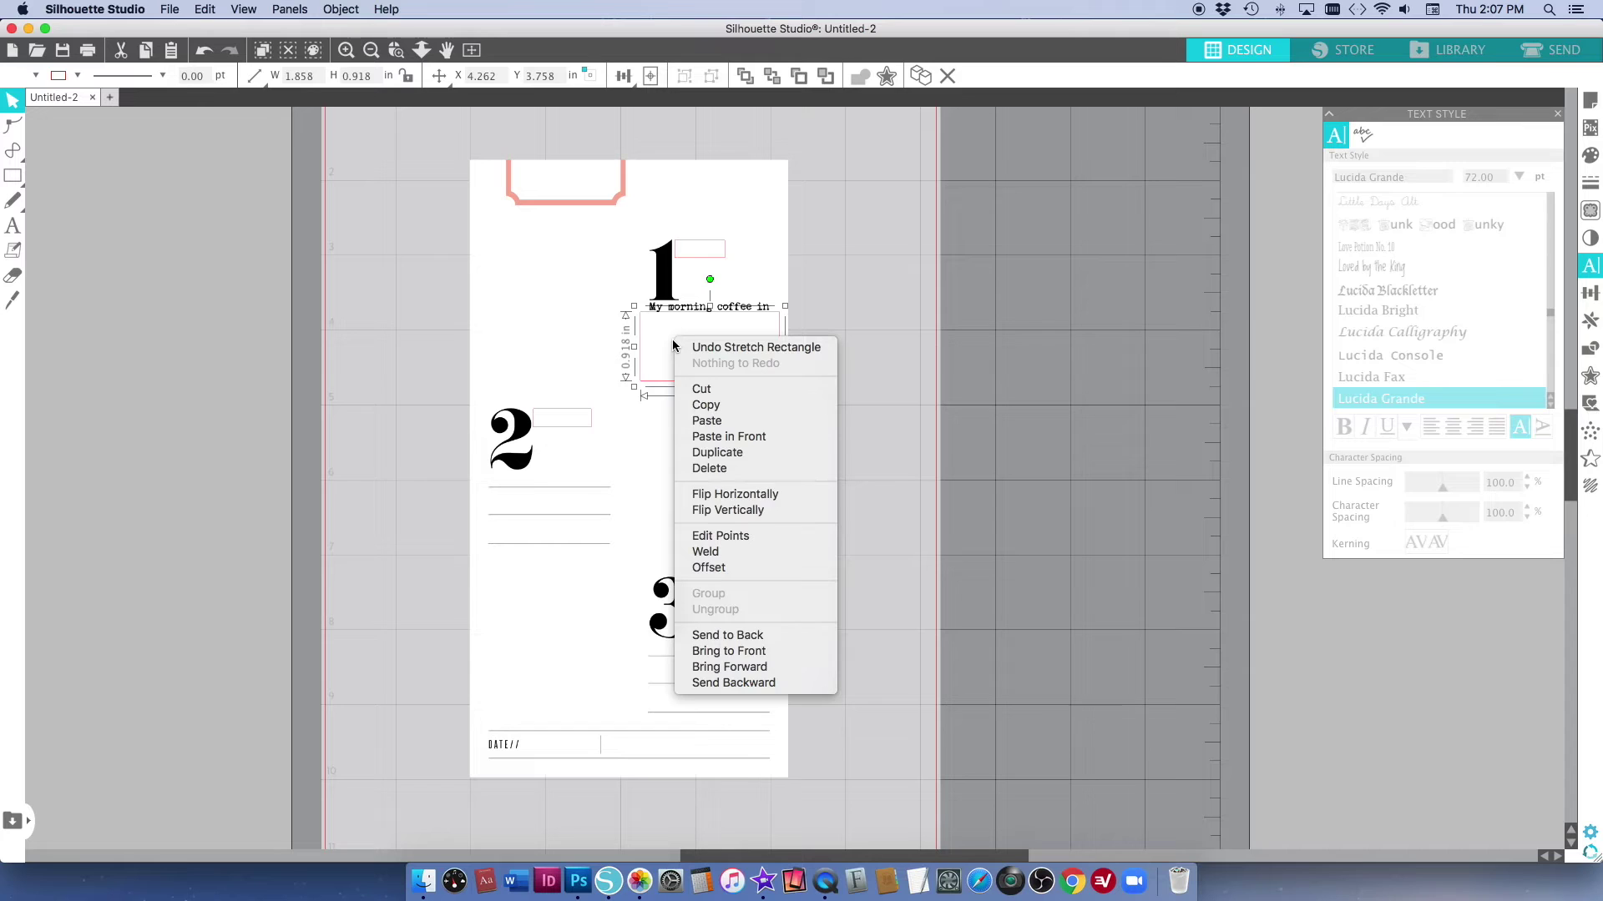
{"action": "left_click", "coordinate": [742, 685]}
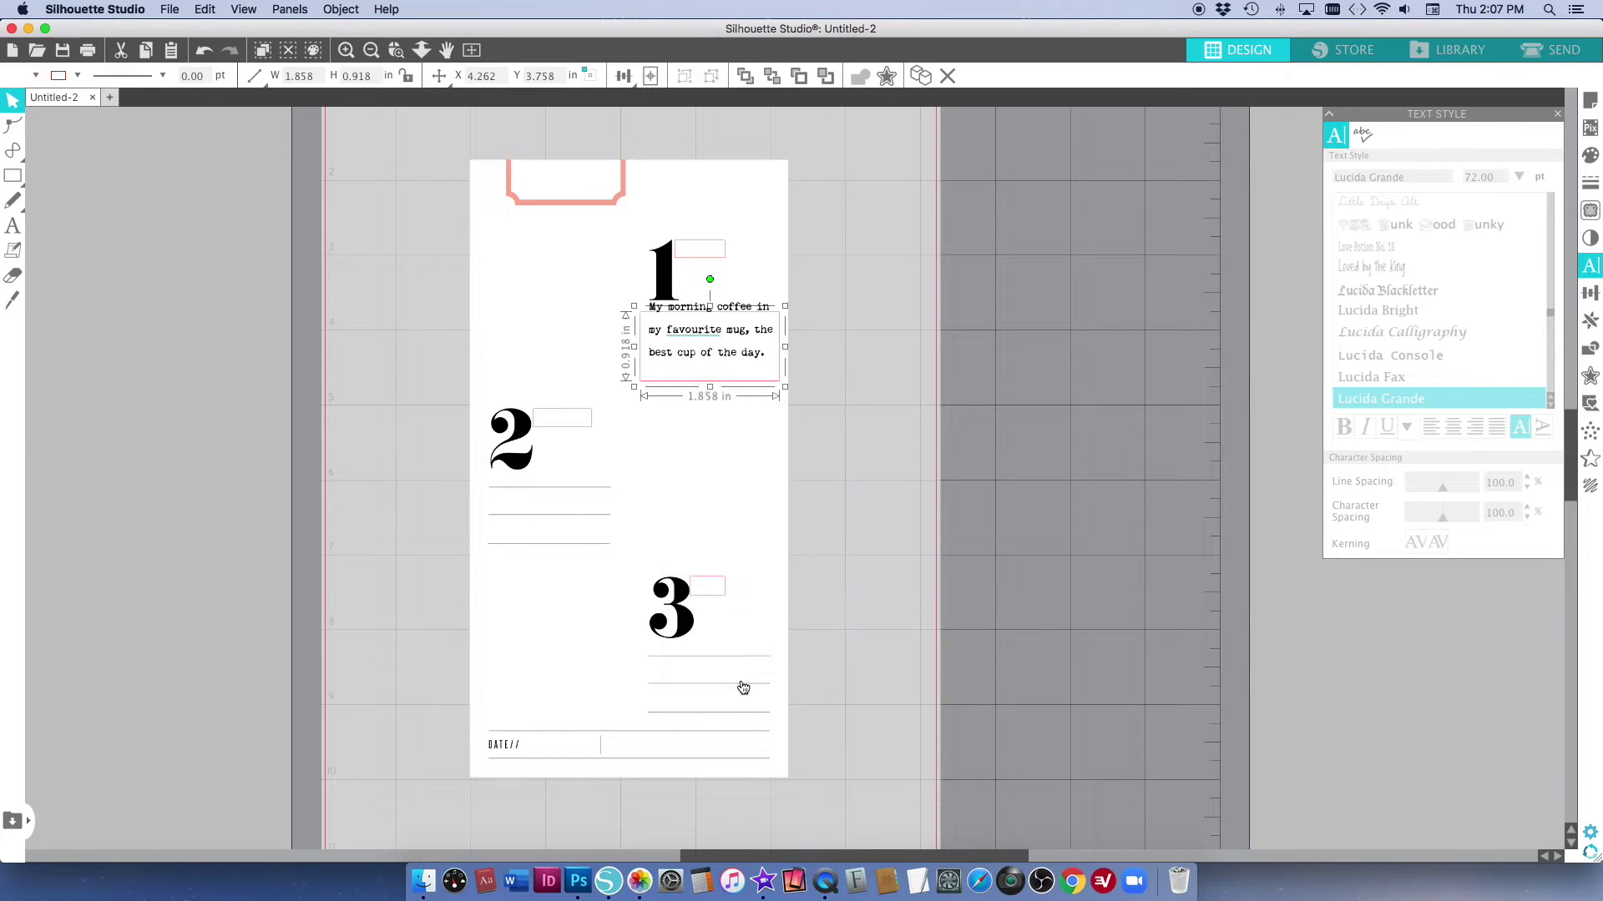
{"action": "left_click", "coordinate": [742, 335]}
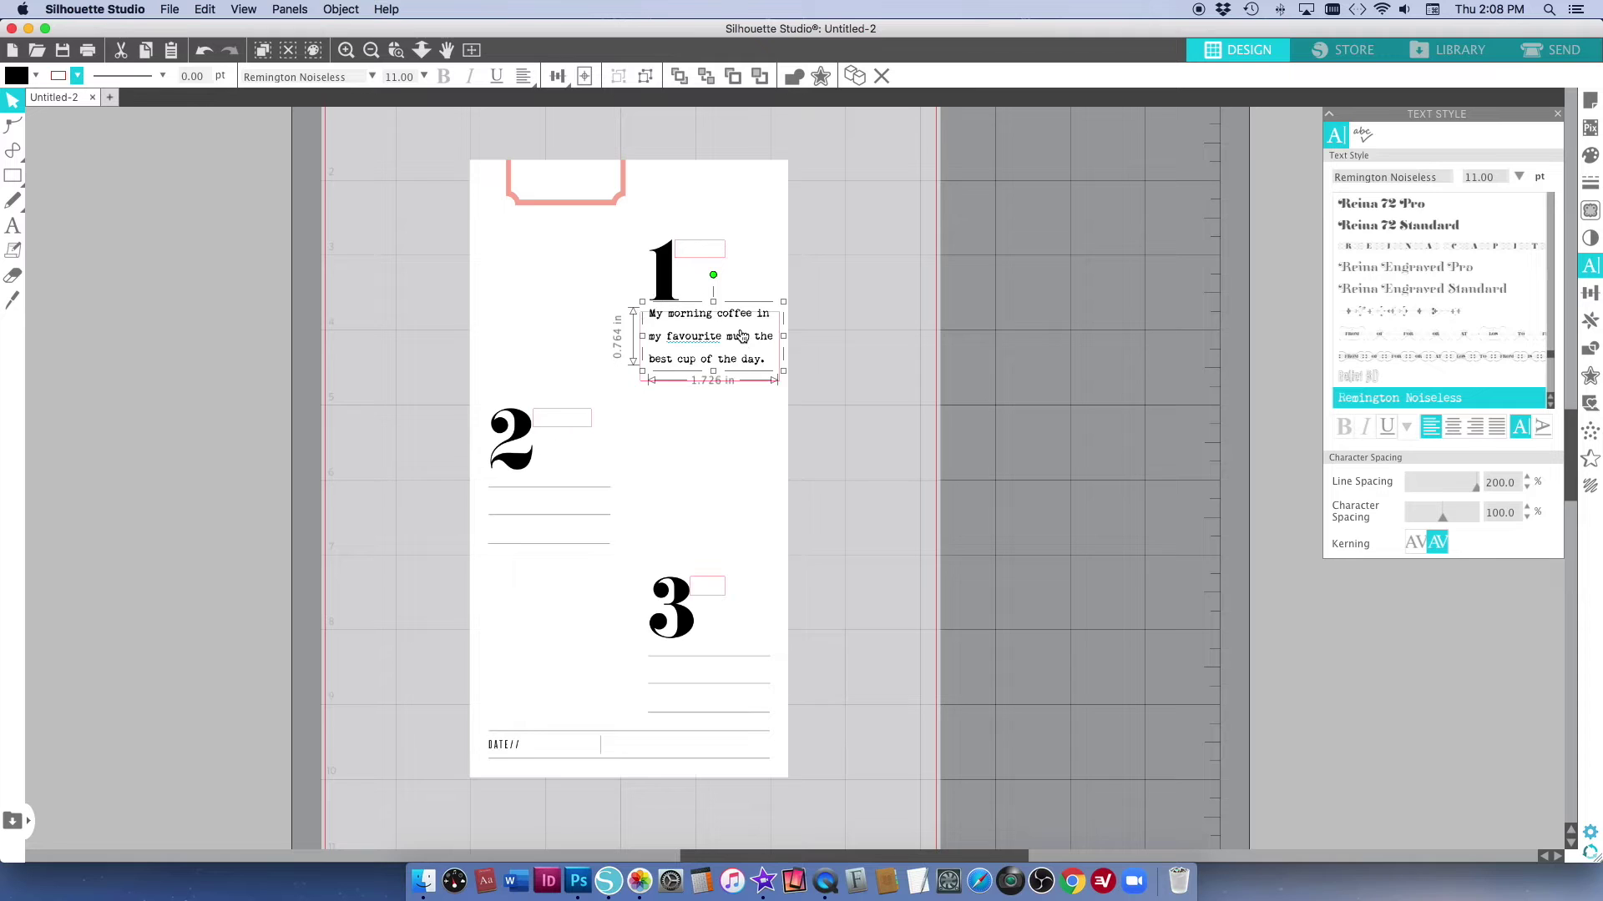
{"action": "left_click", "coordinate": [935, 343]}
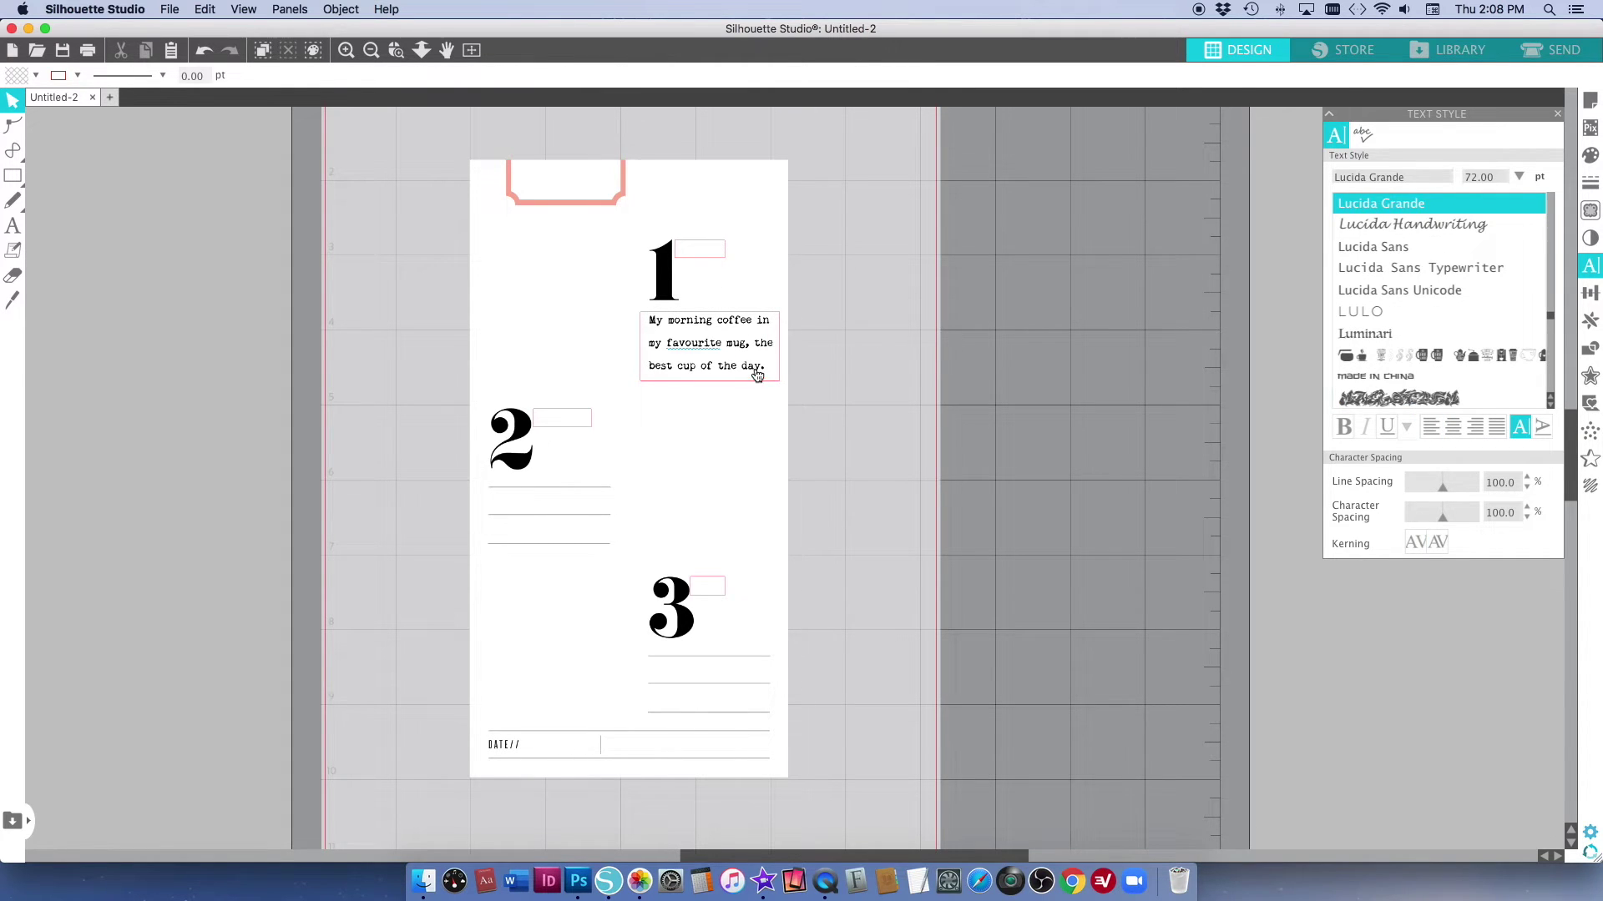
Set the background rectangle's outline colour to none.
{"action": "left_click", "coordinate": [780, 382]}
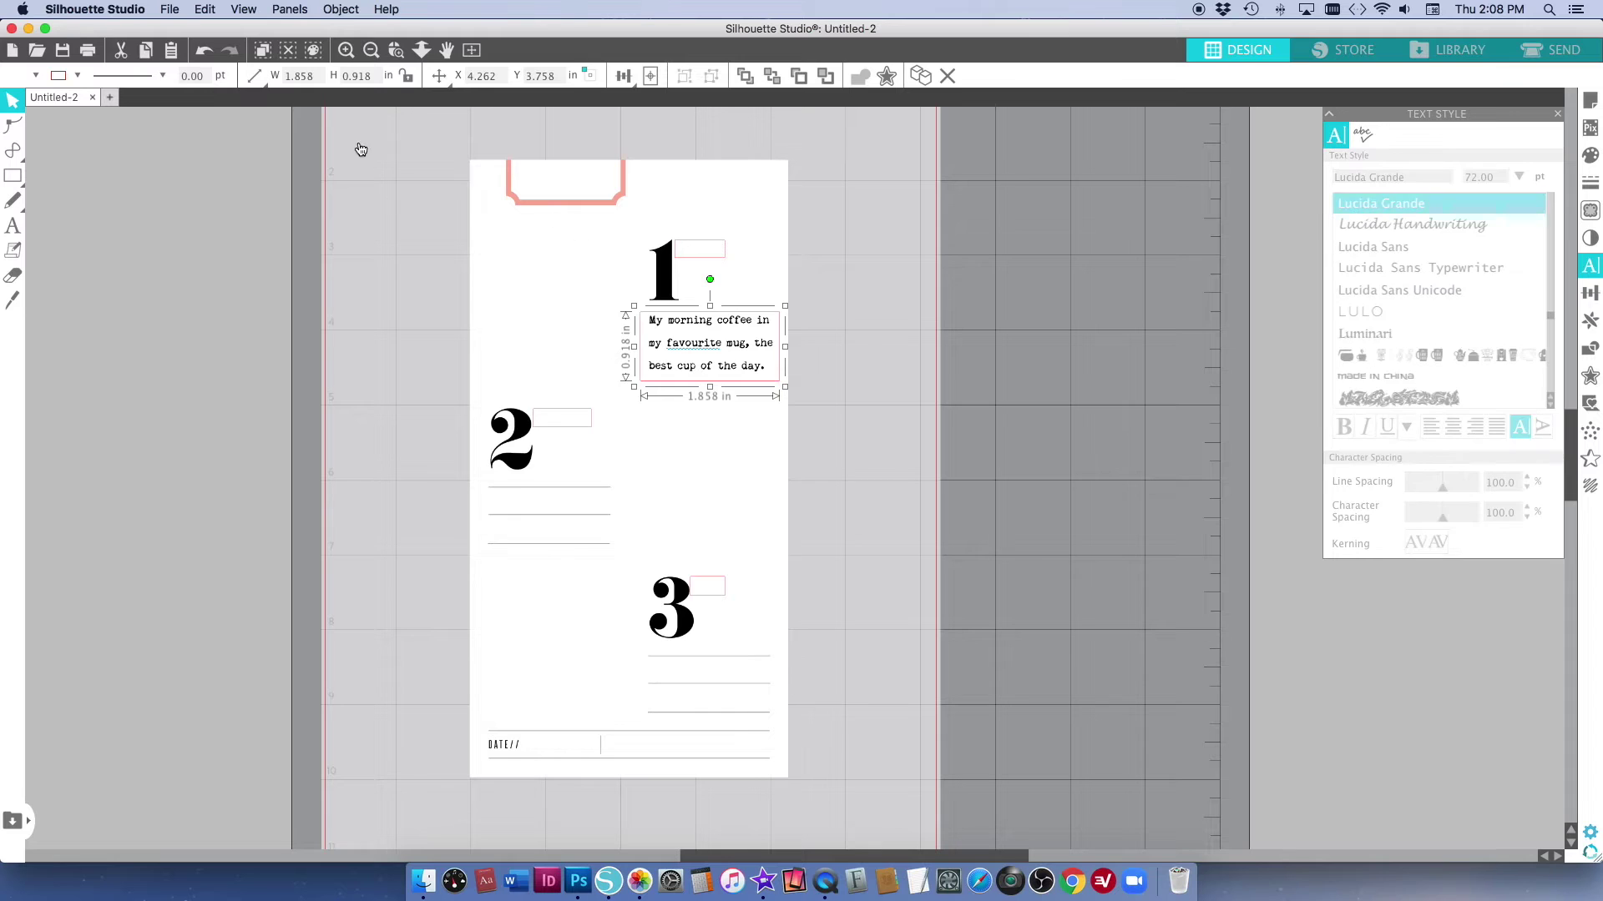
{"action": "left_click", "coordinate": [76, 77]}
{"action": "left_click", "coordinate": [63, 110]}
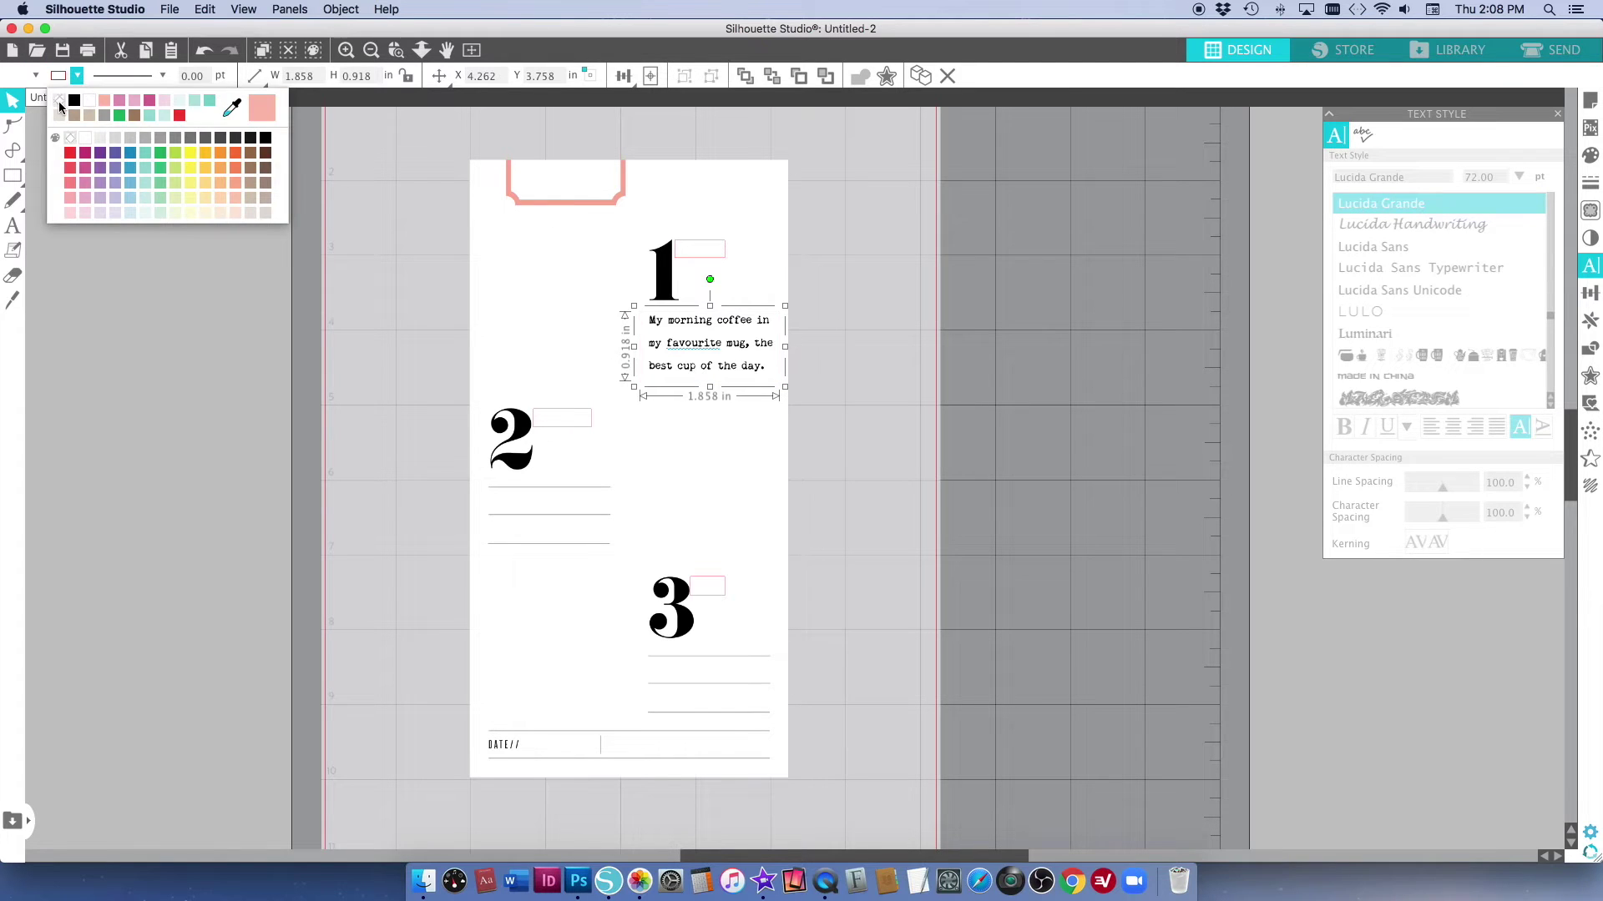
{"action": "left_click", "coordinate": [851, 369]}
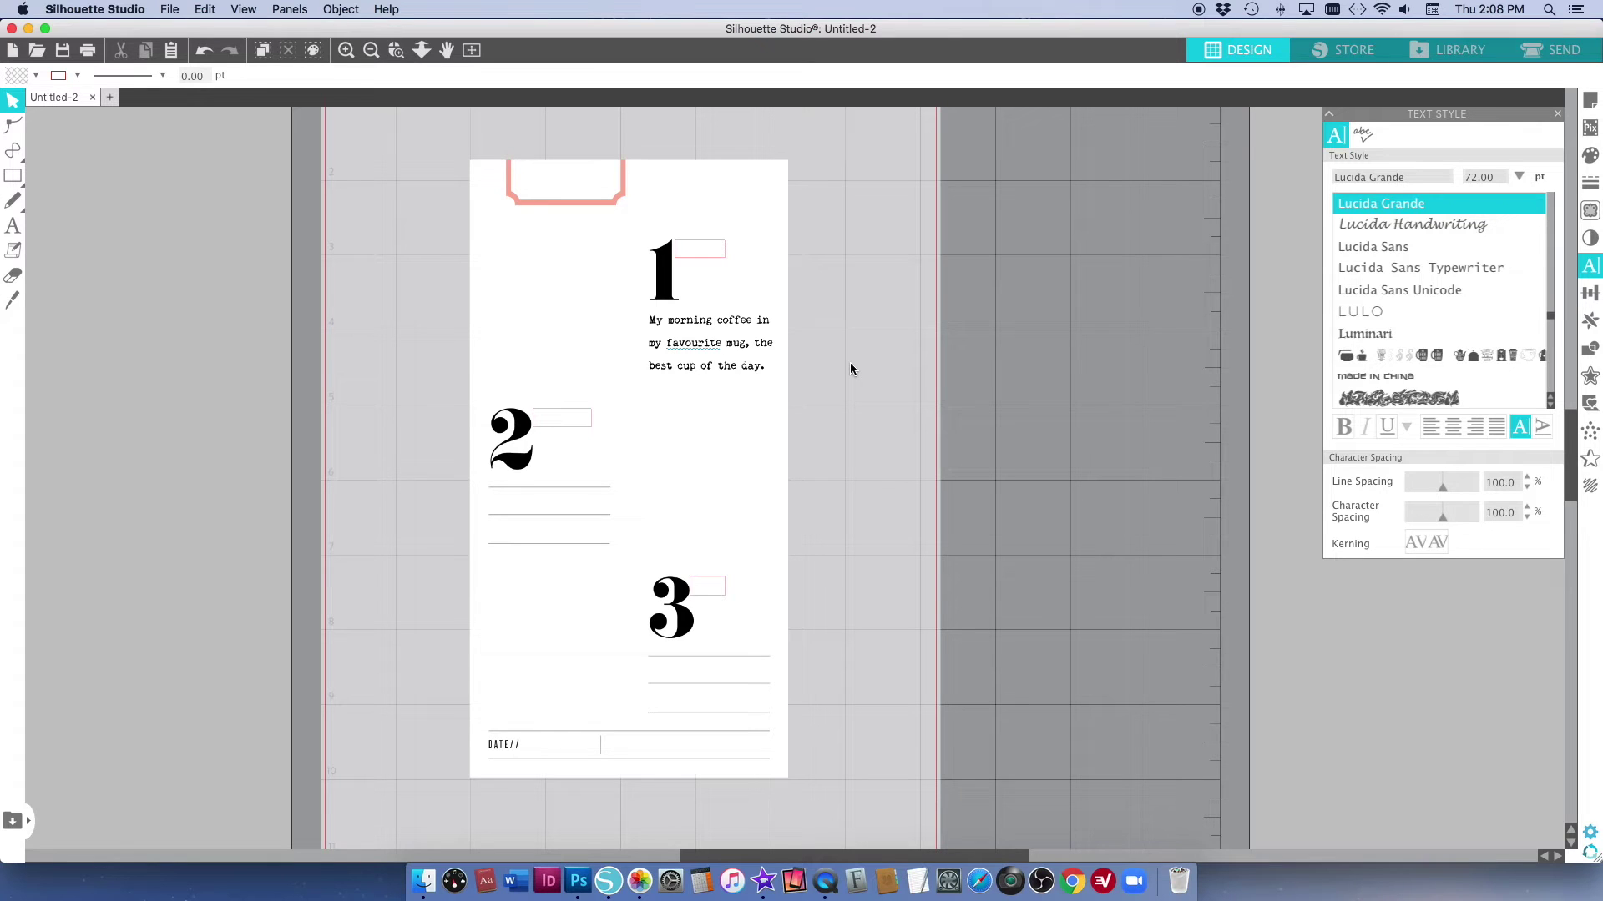
{"action": "left_click", "coordinate": [741, 390]}
{"action": "left_click", "coordinate": [734, 386]}
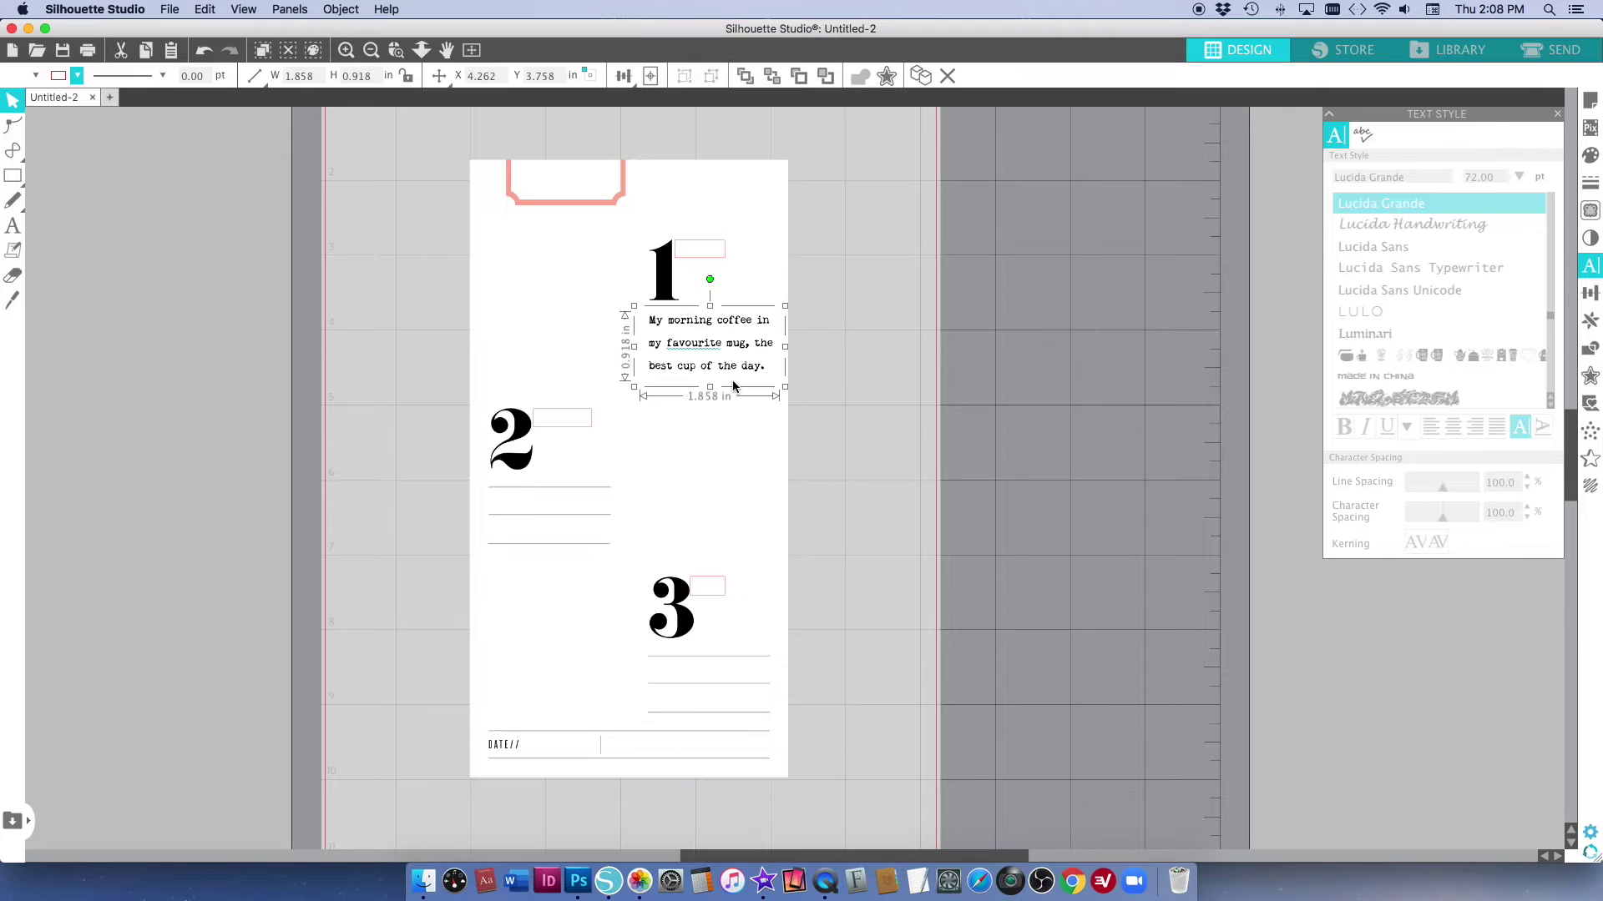
Copy the coffee note and paste a copy into section 3.
{"action": "double_click", "coordinate": [735, 347]}
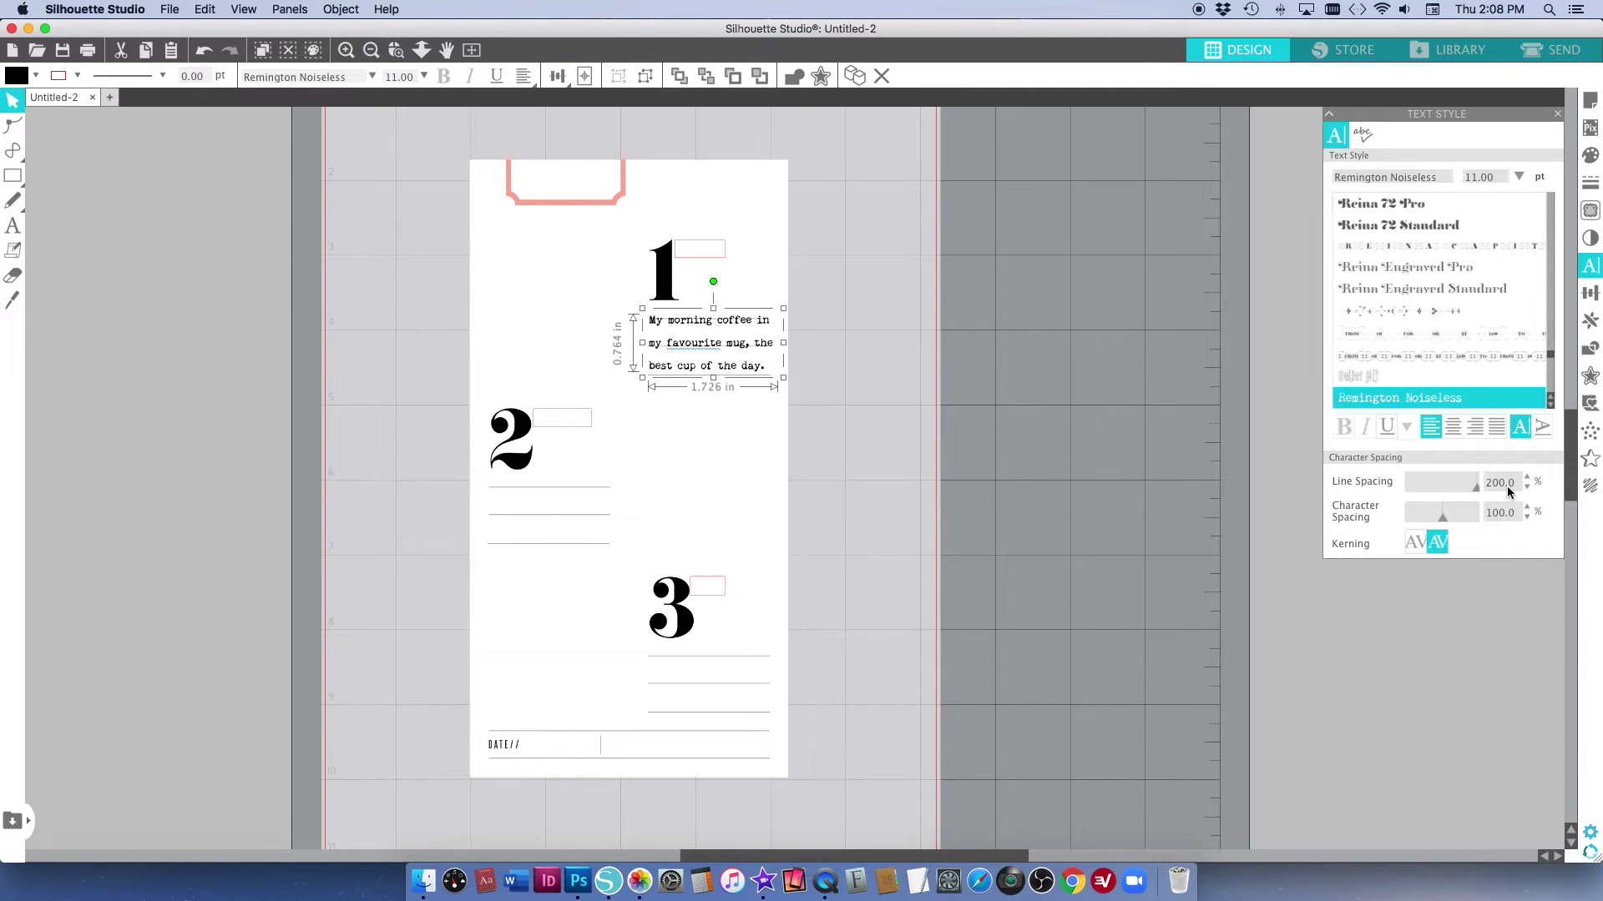
{"action": "right_click", "coordinate": [741, 348]}
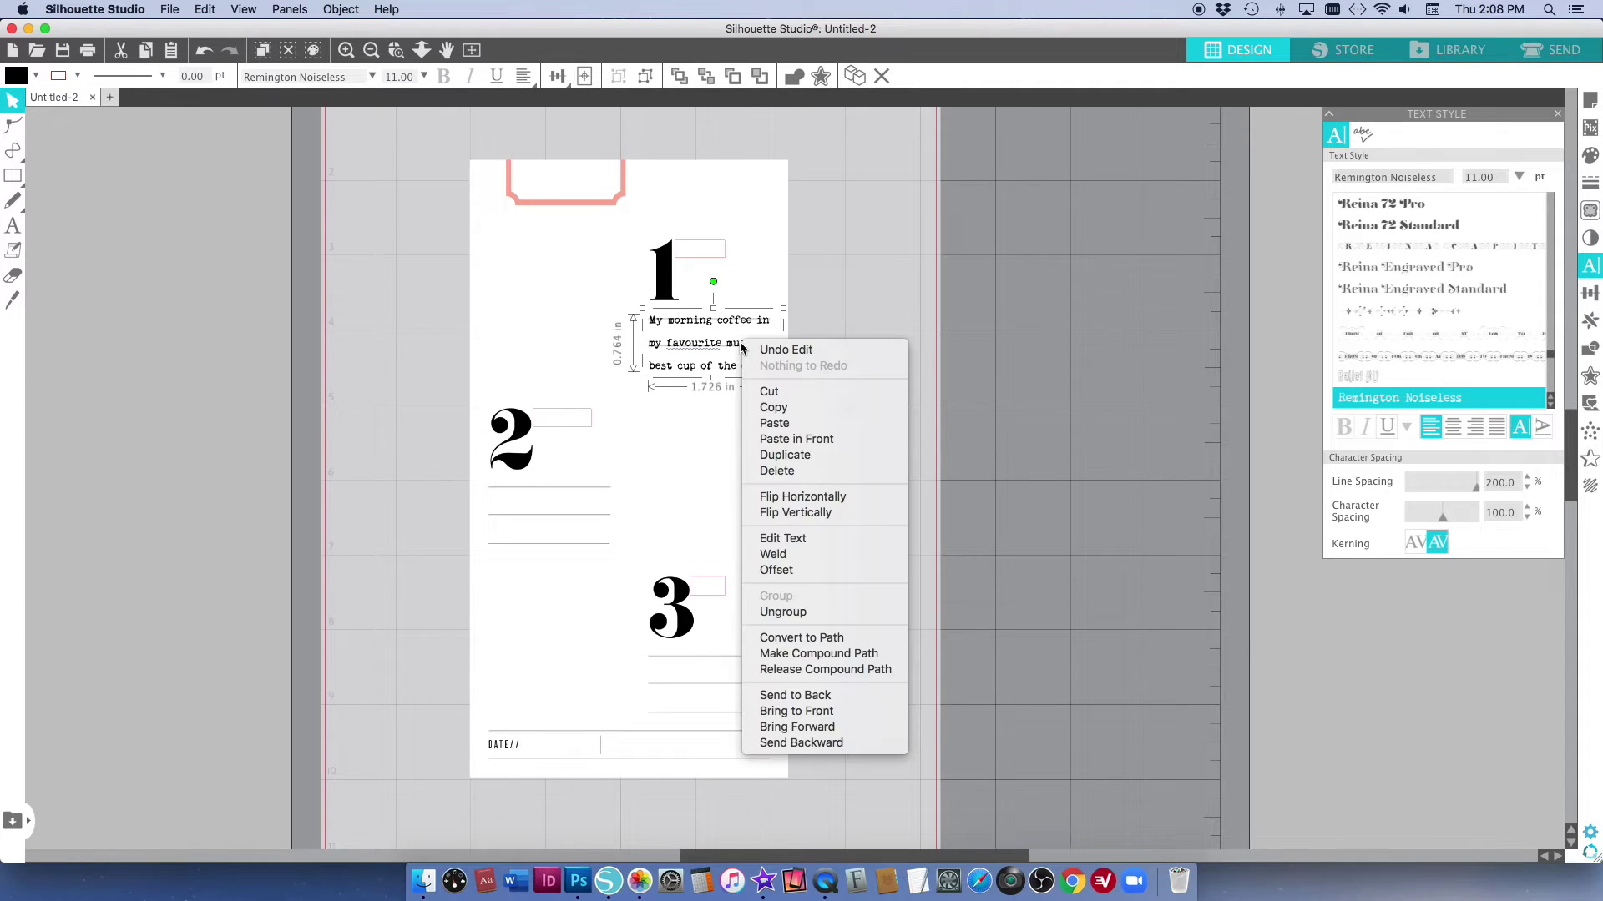
{"action": "left_click", "coordinate": [784, 408]}
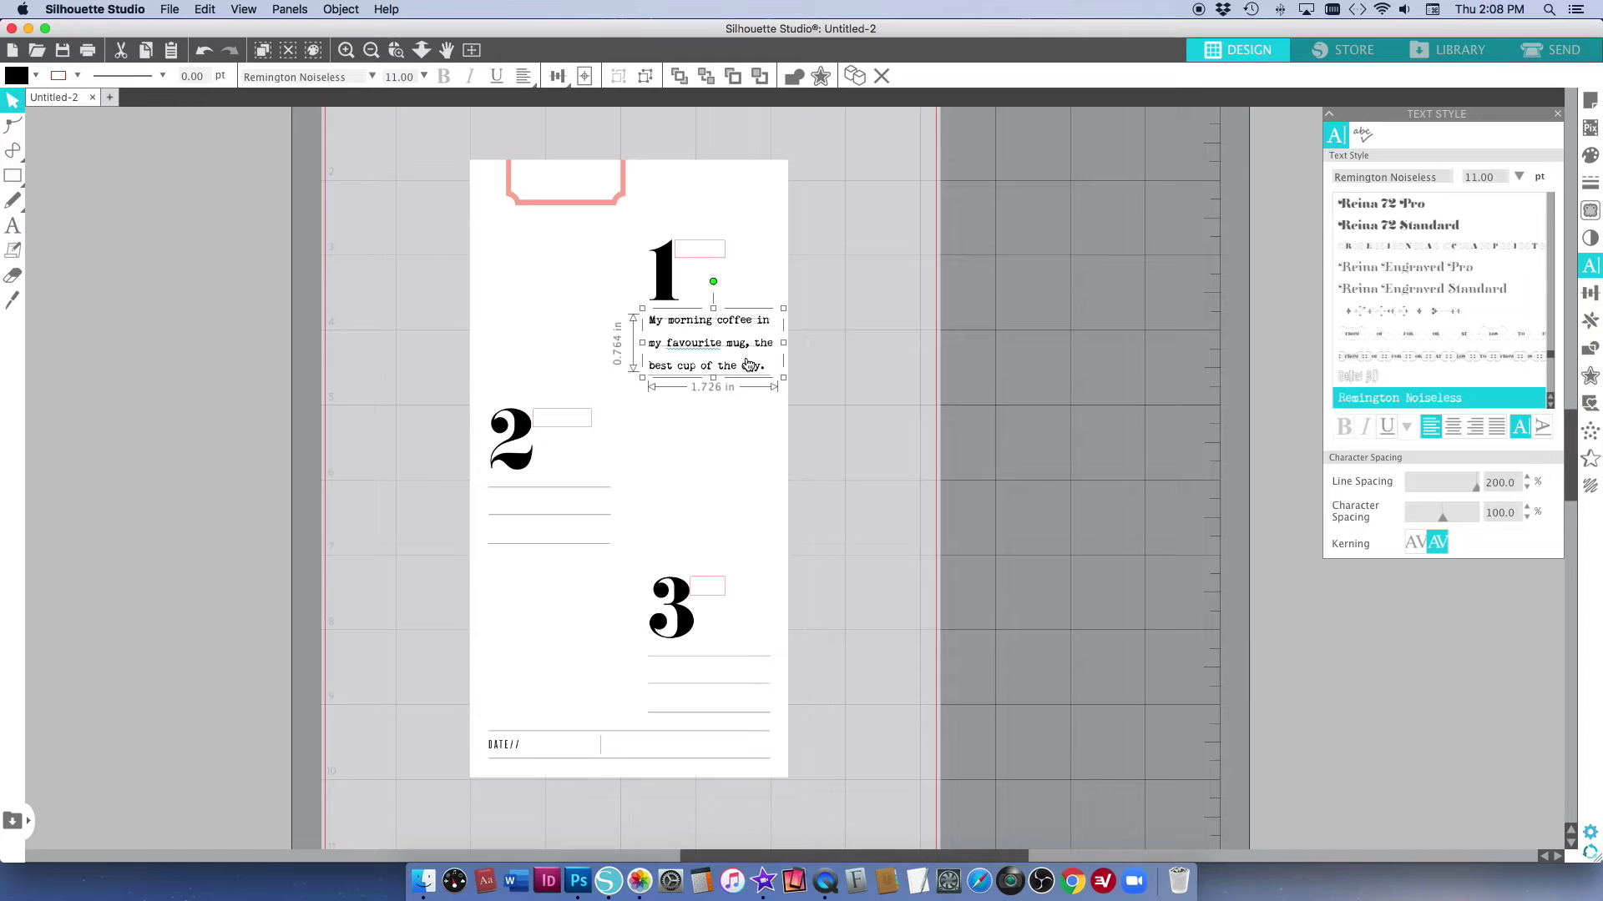
{"action": "right_click", "coordinate": [832, 360]}
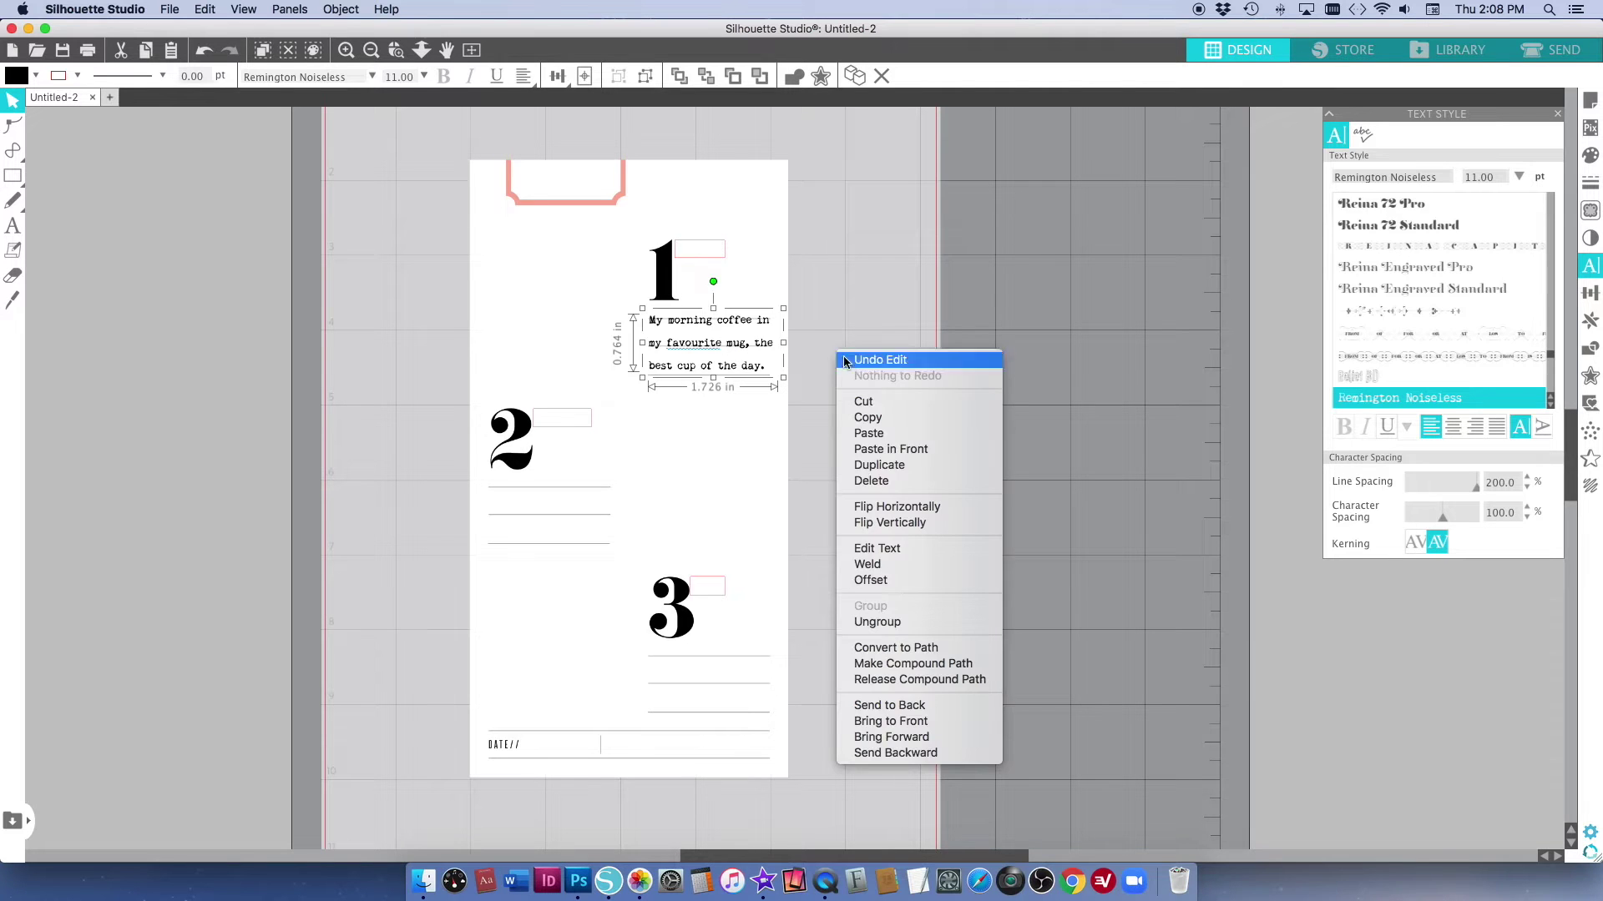
{"action": "left_click", "coordinate": [869, 435]}
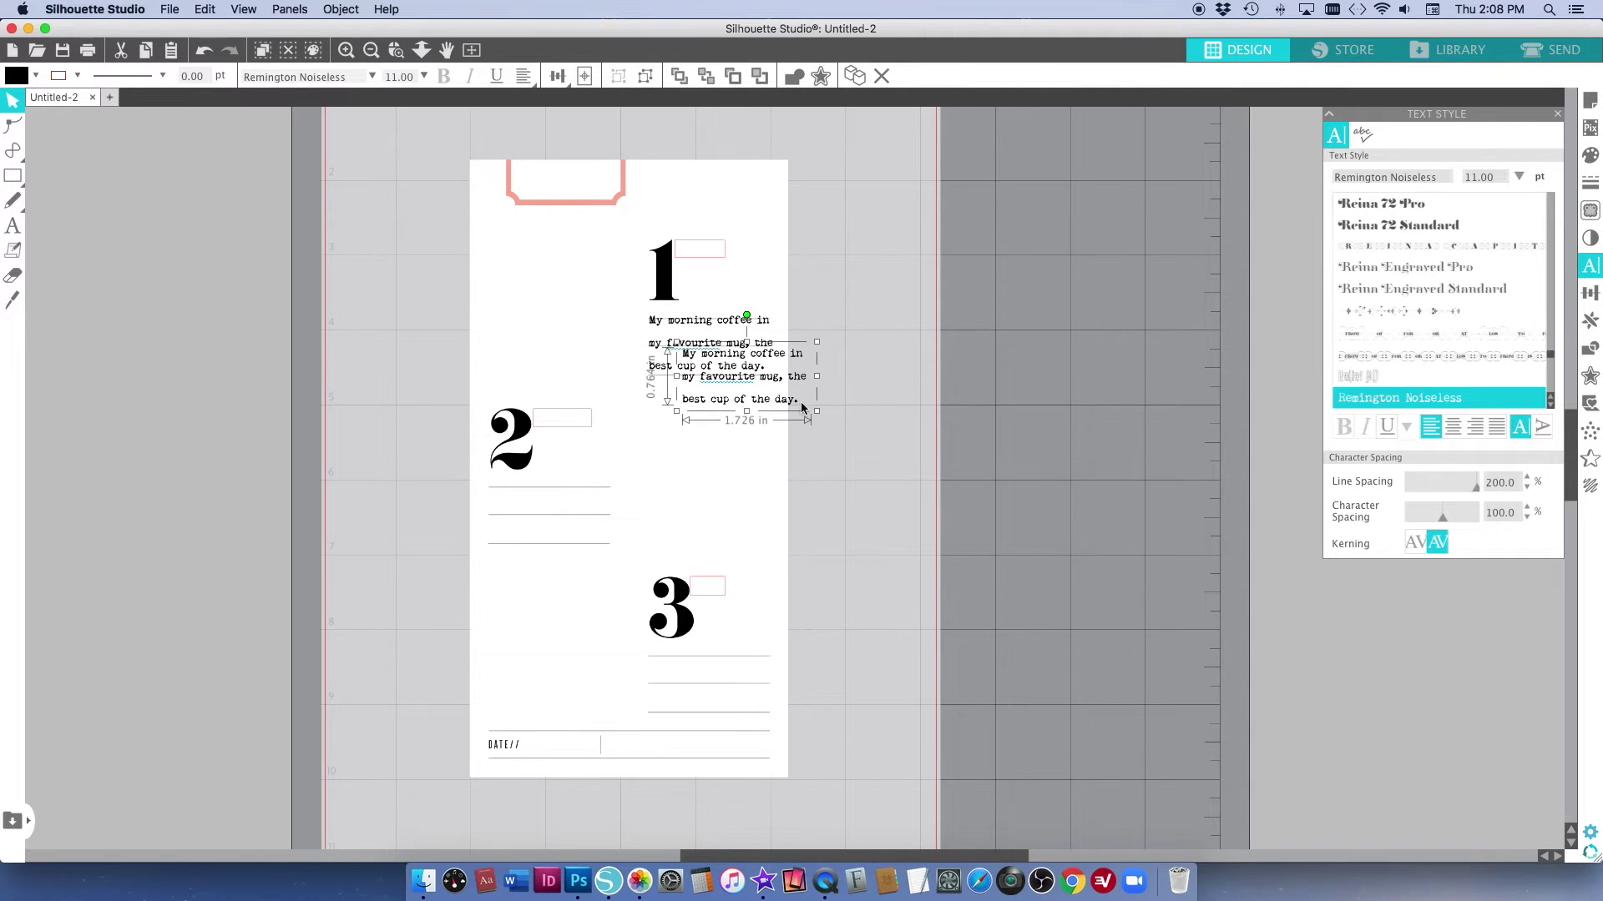
{"action": "left_click_drag", "start_coordinate": [800, 380], "coordinate": [765, 678]}
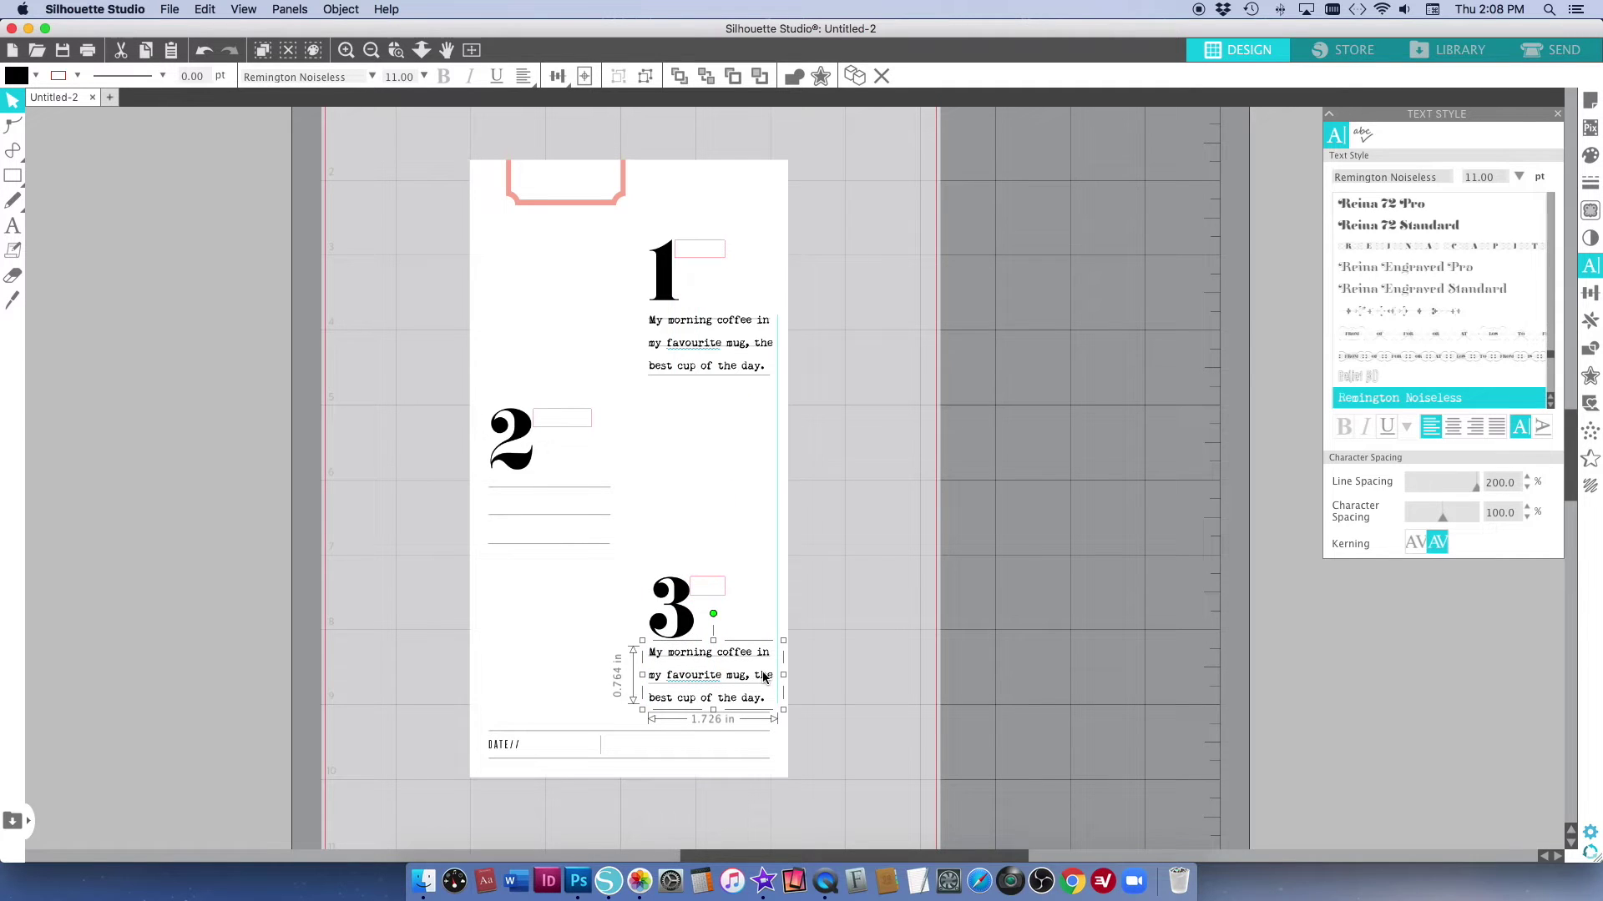
Paste another copy of the coffee note below the 2 heading.
{"action": "right_click", "coordinate": [849, 469]}
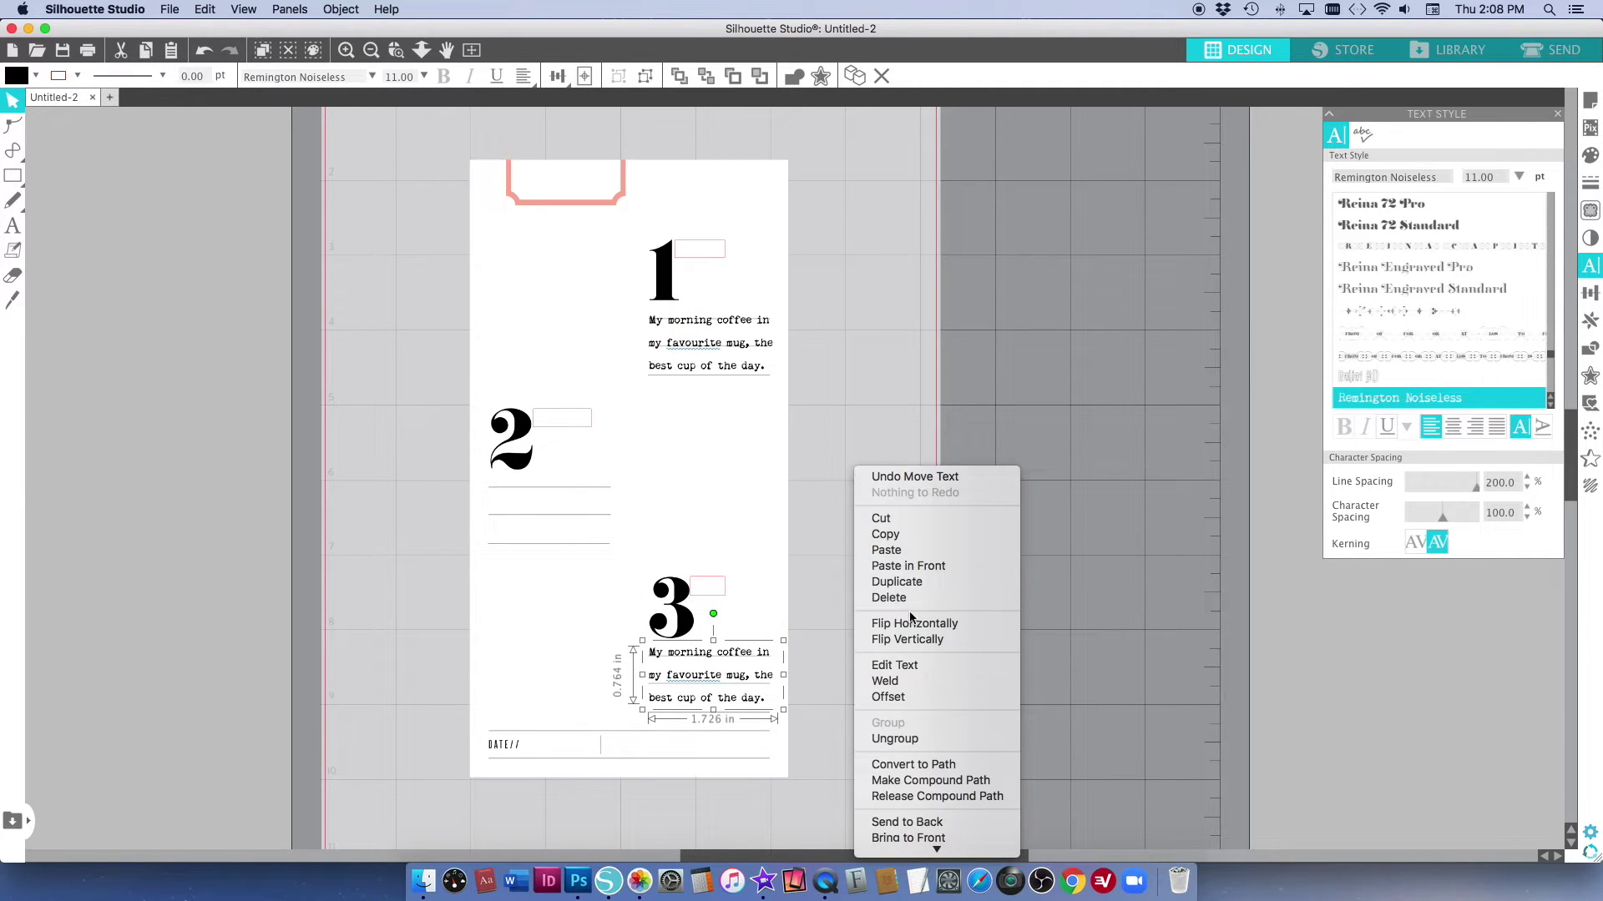
{"action": "left_click", "coordinate": [893, 557]}
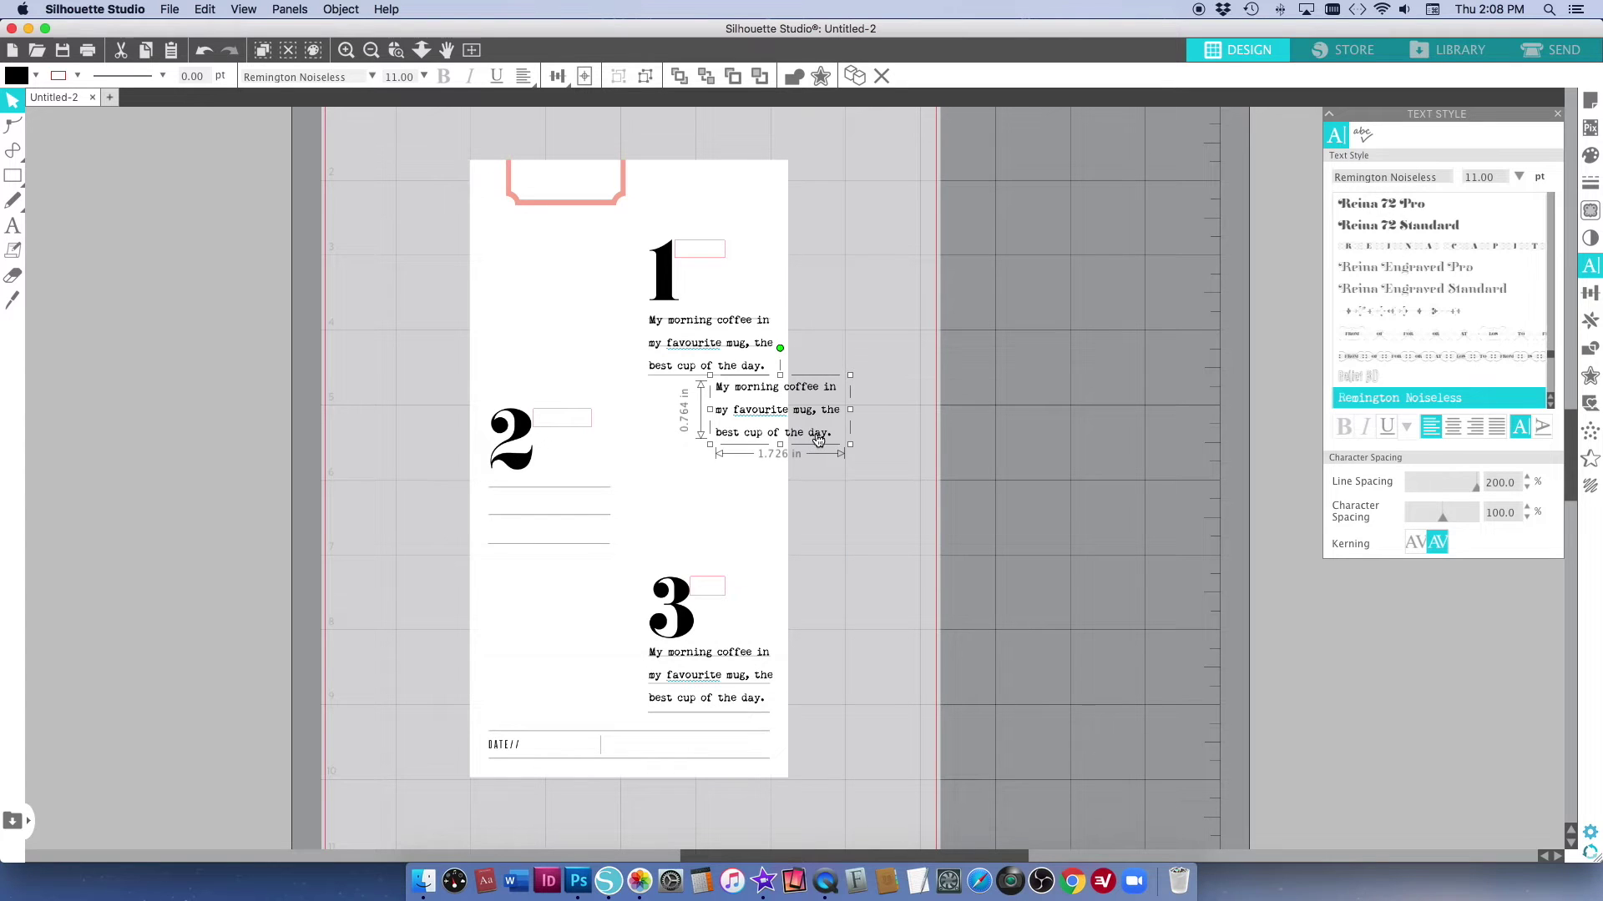
{"action": "left_click_drag", "start_coordinate": [818, 440], "coordinate": [587, 535]}
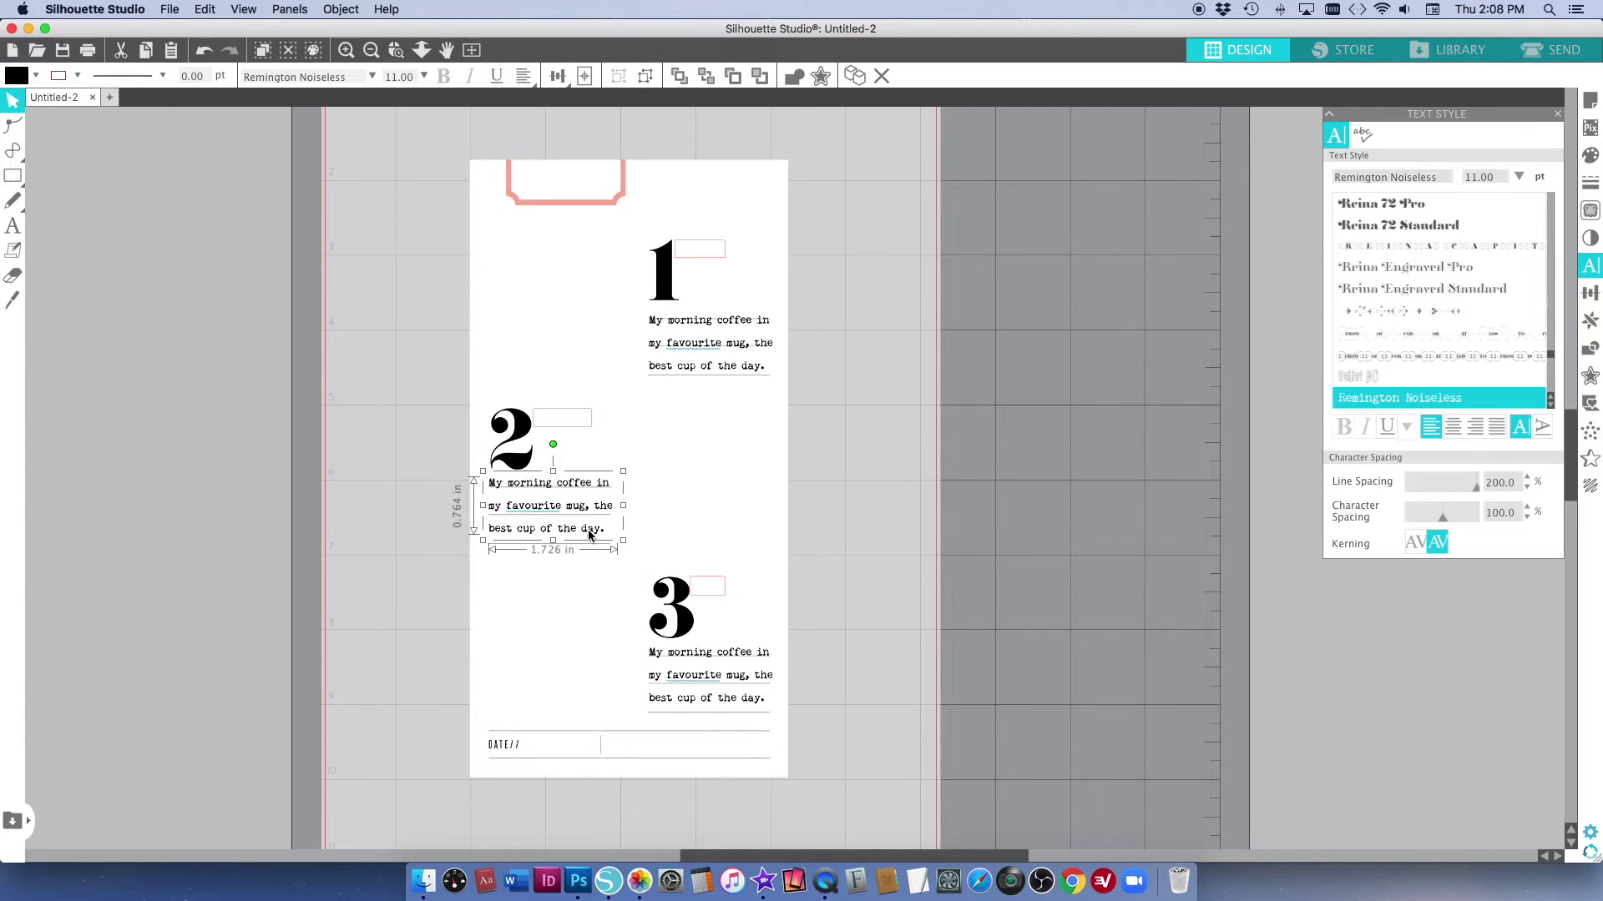
{"action": "left_click", "coordinate": [702, 352]}
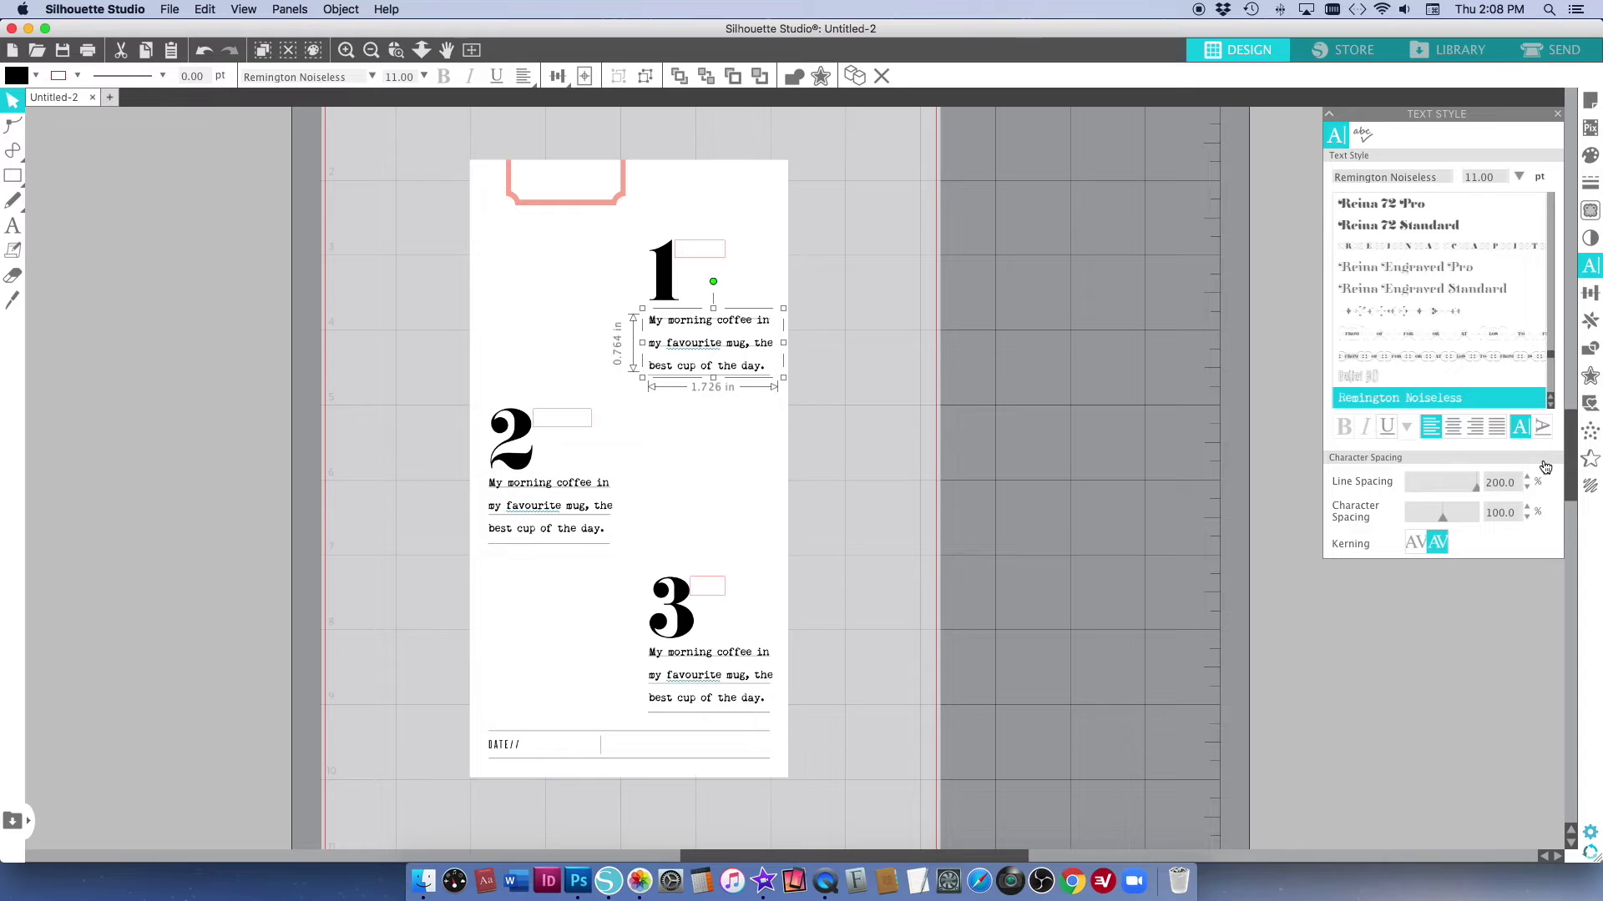
Apply Detach Lines from the Modify panel to the coffee note under 1.
{"action": "left_click", "coordinate": [1590, 349]}
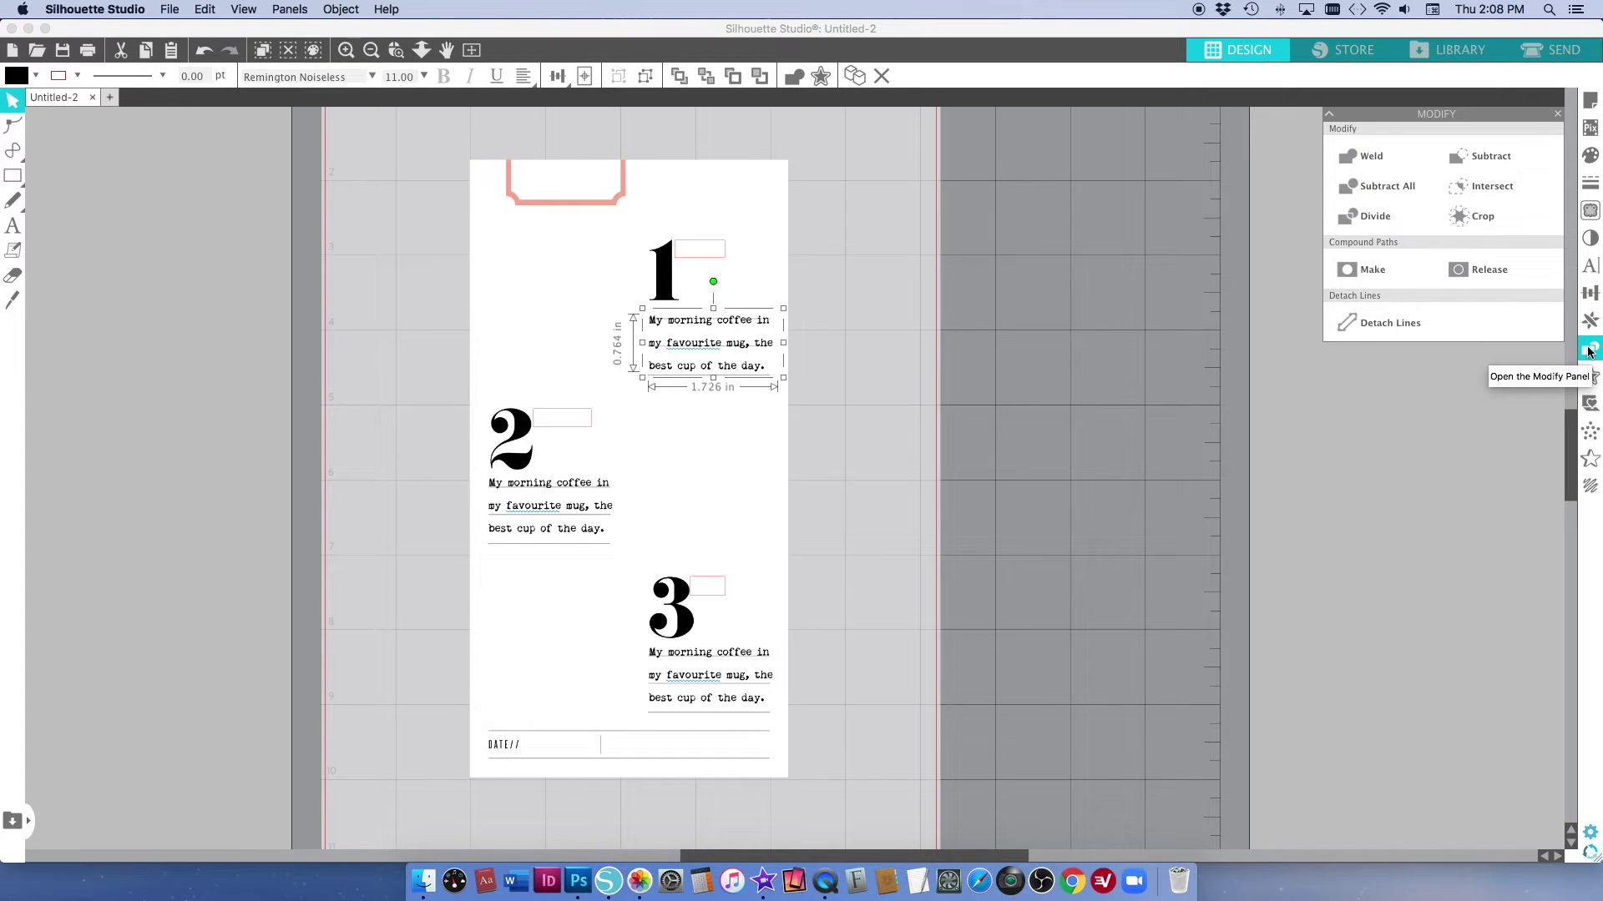
{"action": "left_click", "coordinate": [1388, 328]}
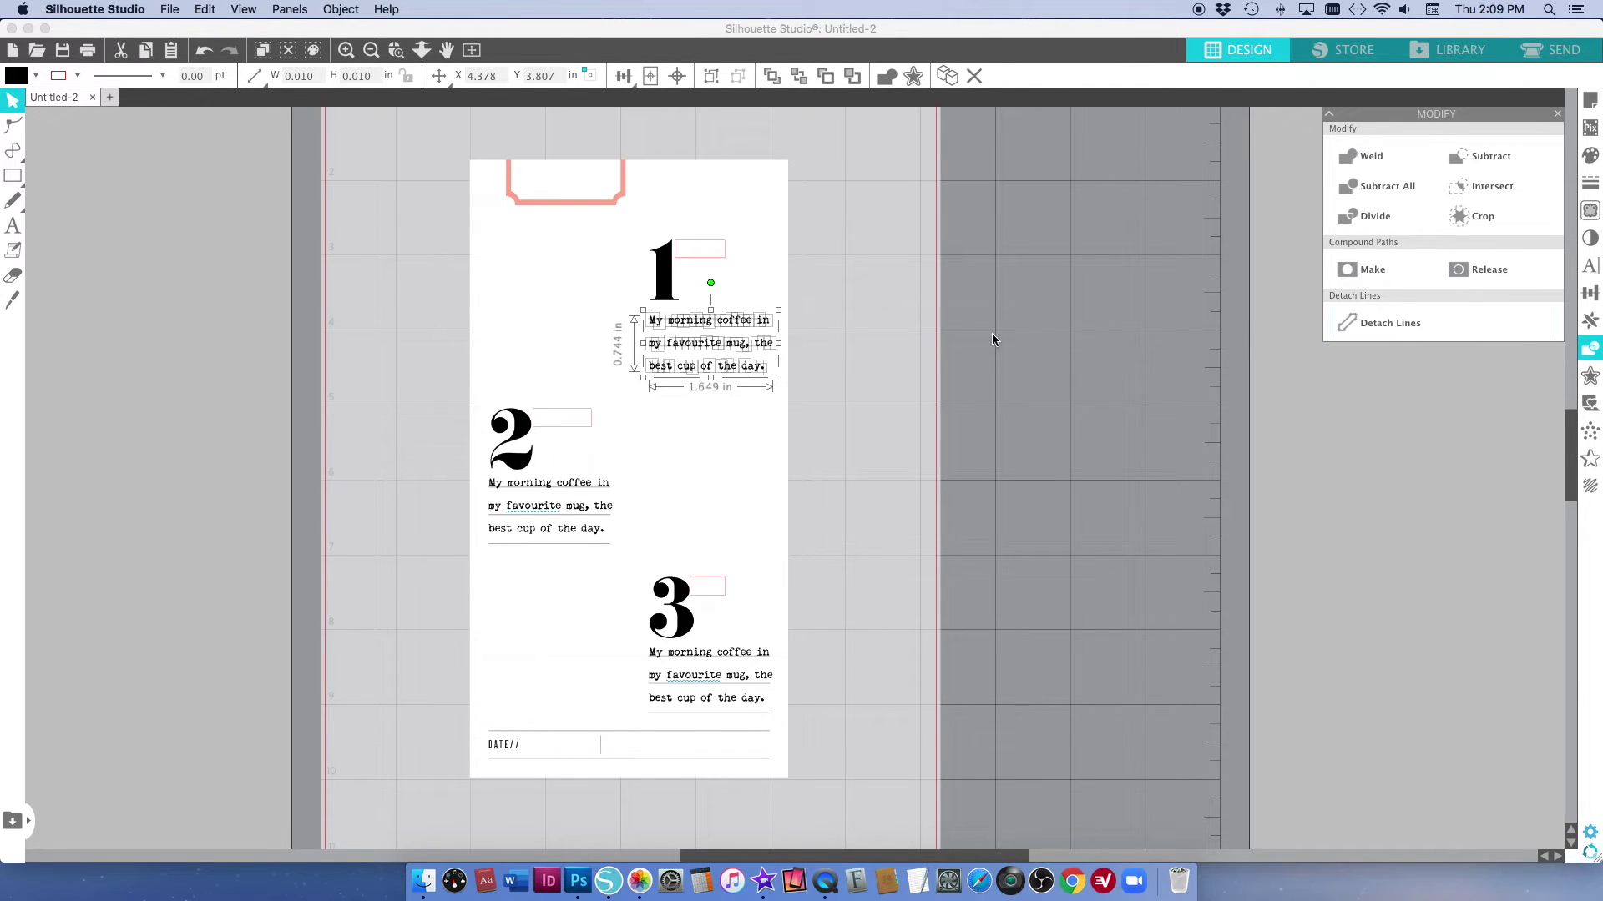
Group each note line separately: 'best cup of the day.', 'my favourite mug, the', 'My morning coffee in'.
{"action": "left_click", "coordinate": [835, 359]}
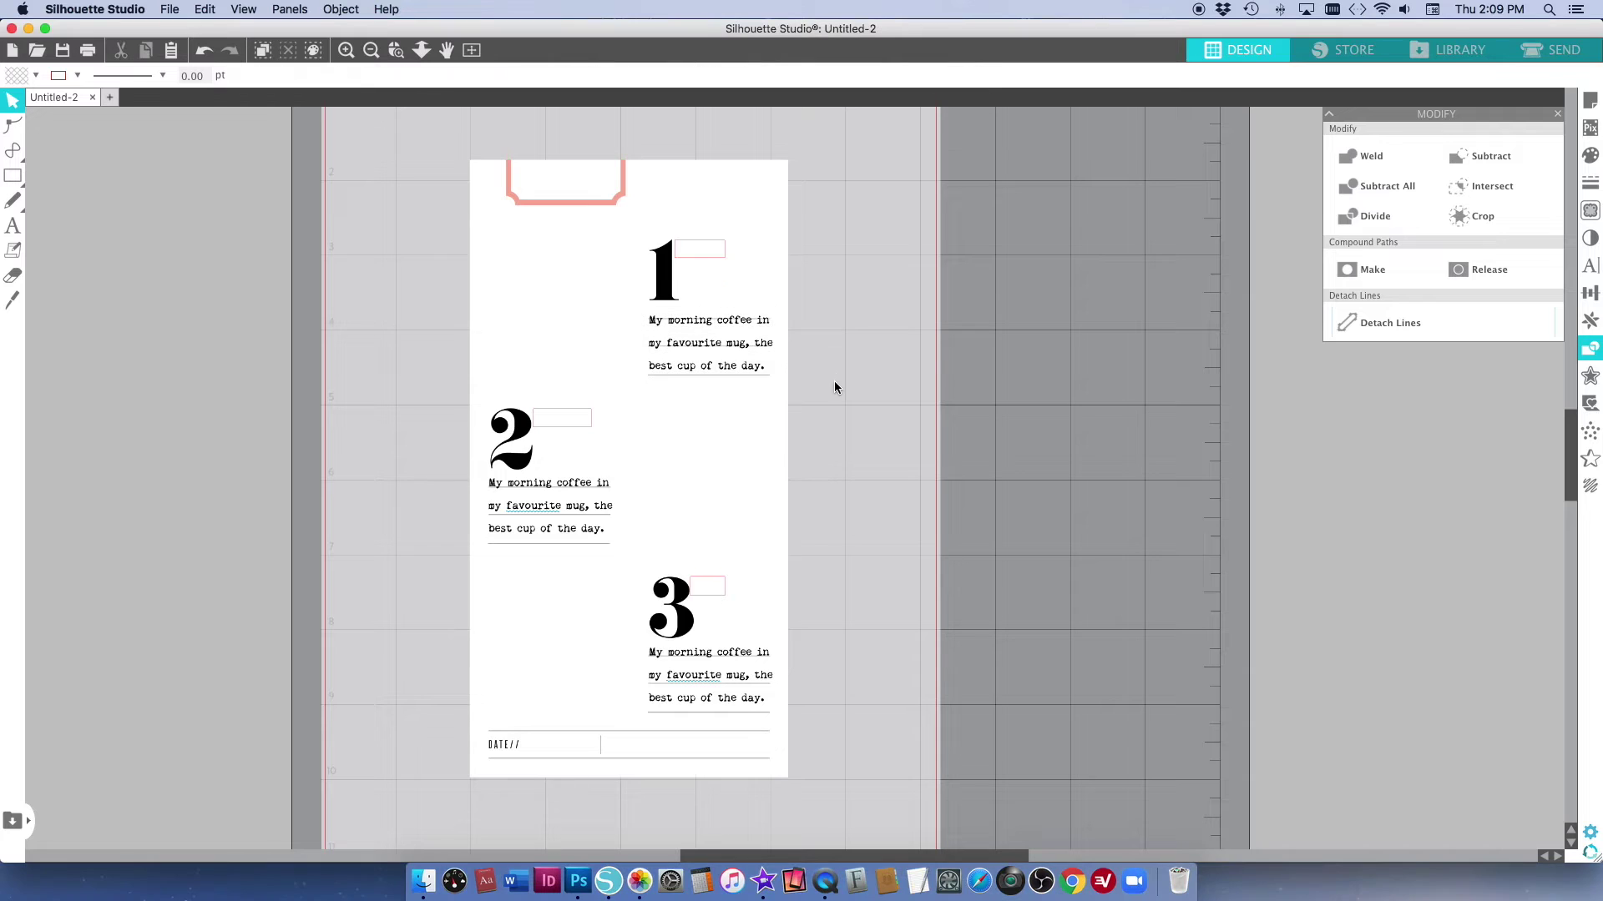
{"action": "left_click_drag", "start_coordinate": [861, 386], "coordinate": [639, 365]}
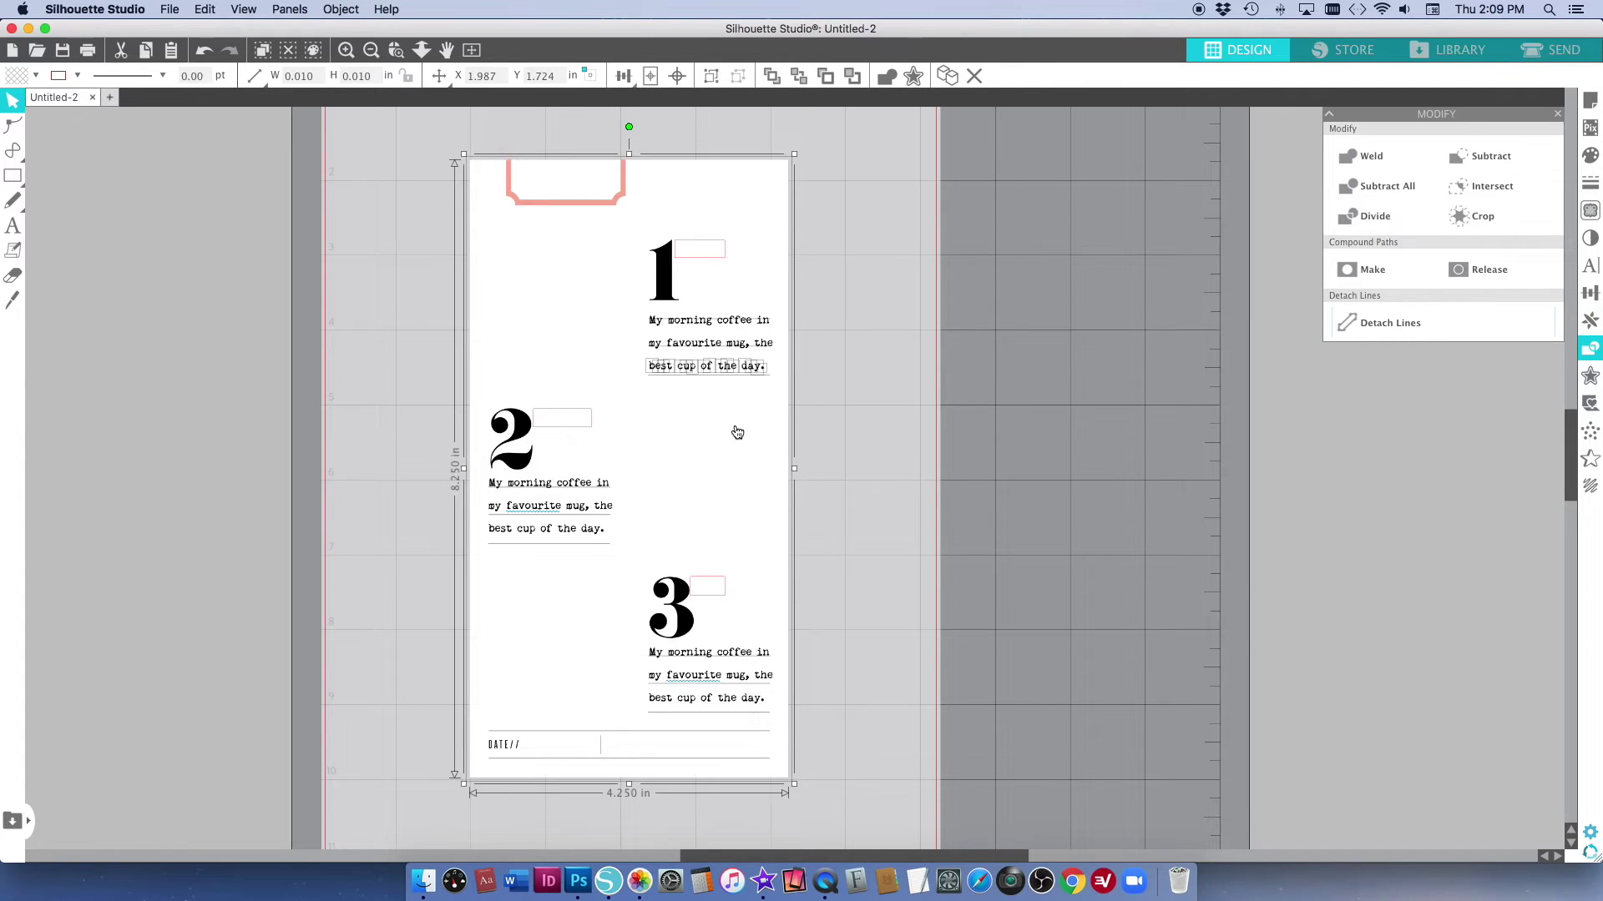
{"action": "left_click", "coordinate": [743, 431], "text": "shift"}
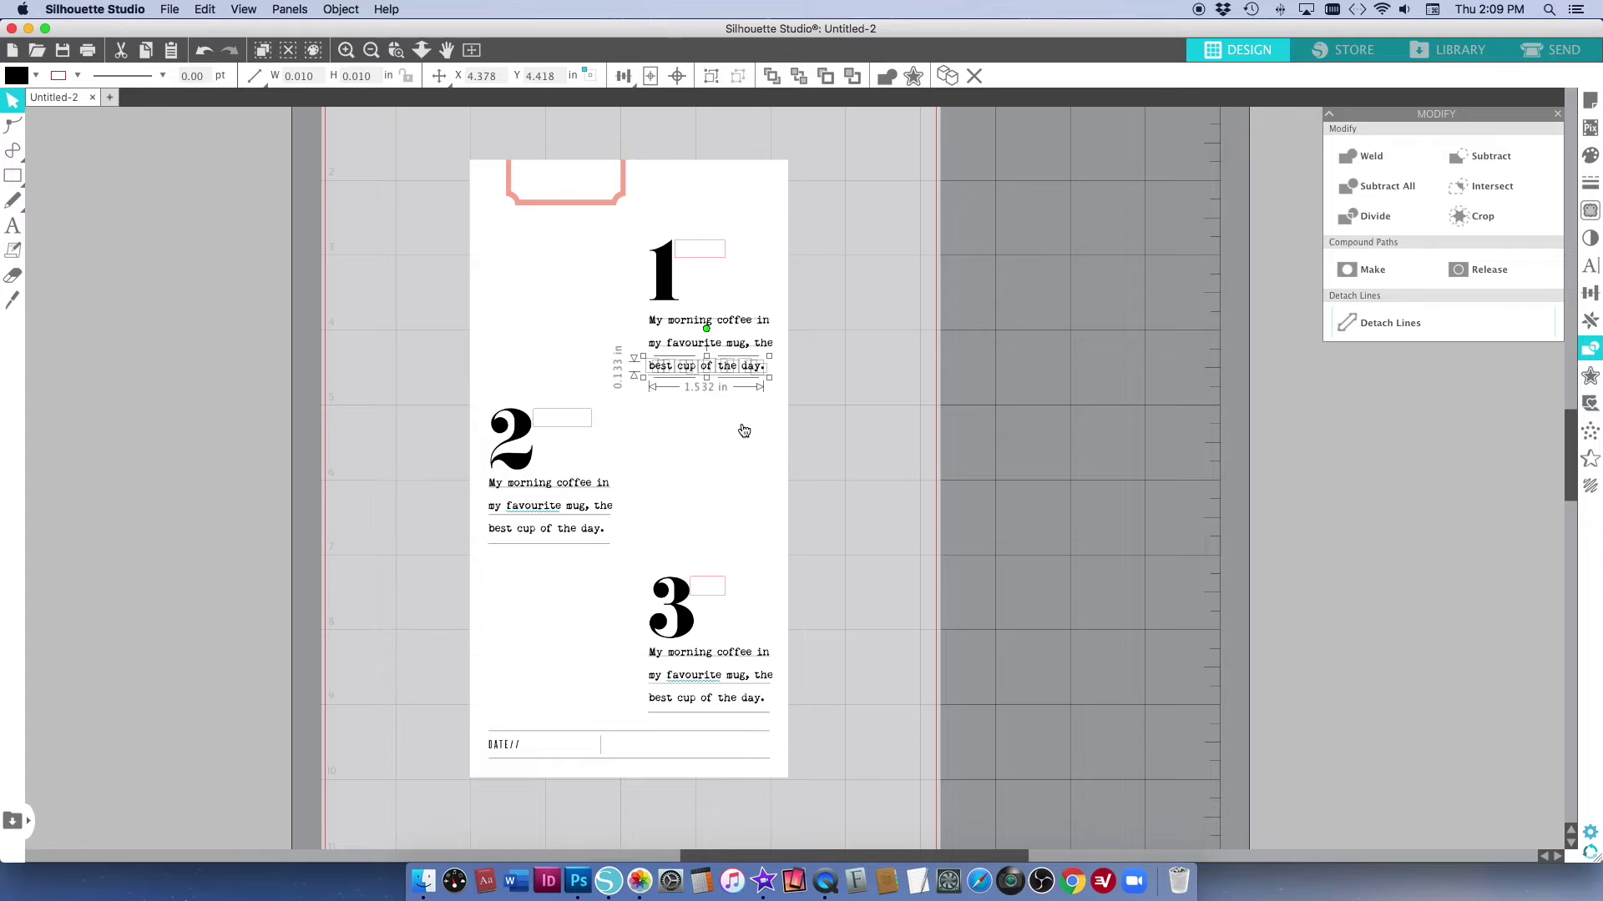
{"action": "key", "text": "super+g"}
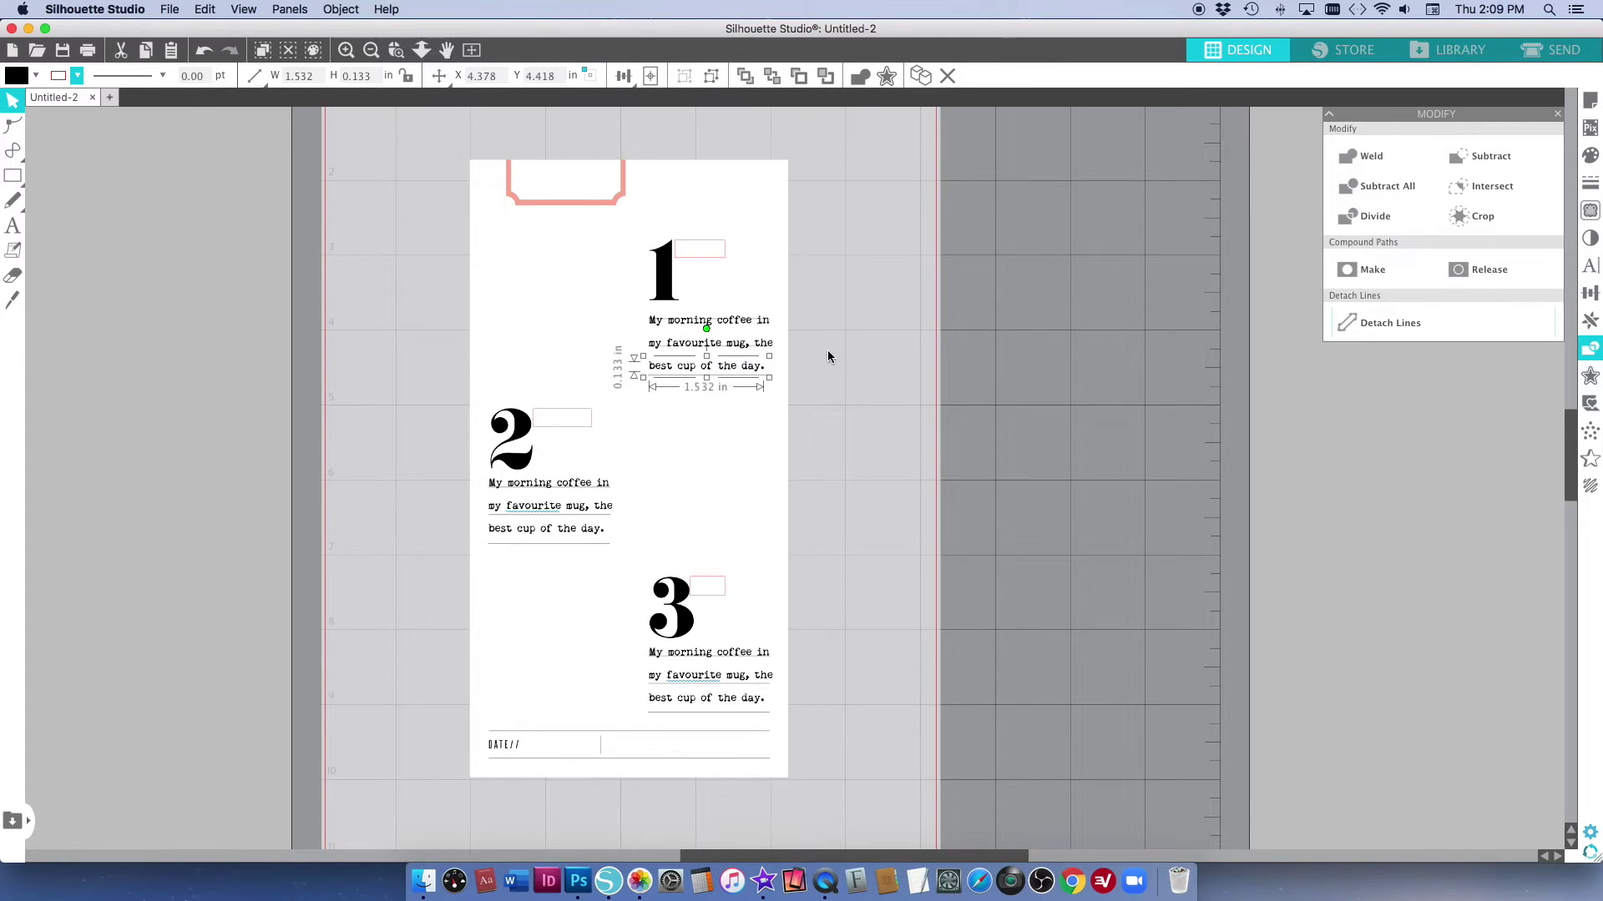
{"action": "left_click_drag", "start_coordinate": [850, 356], "coordinate": [649, 343]}
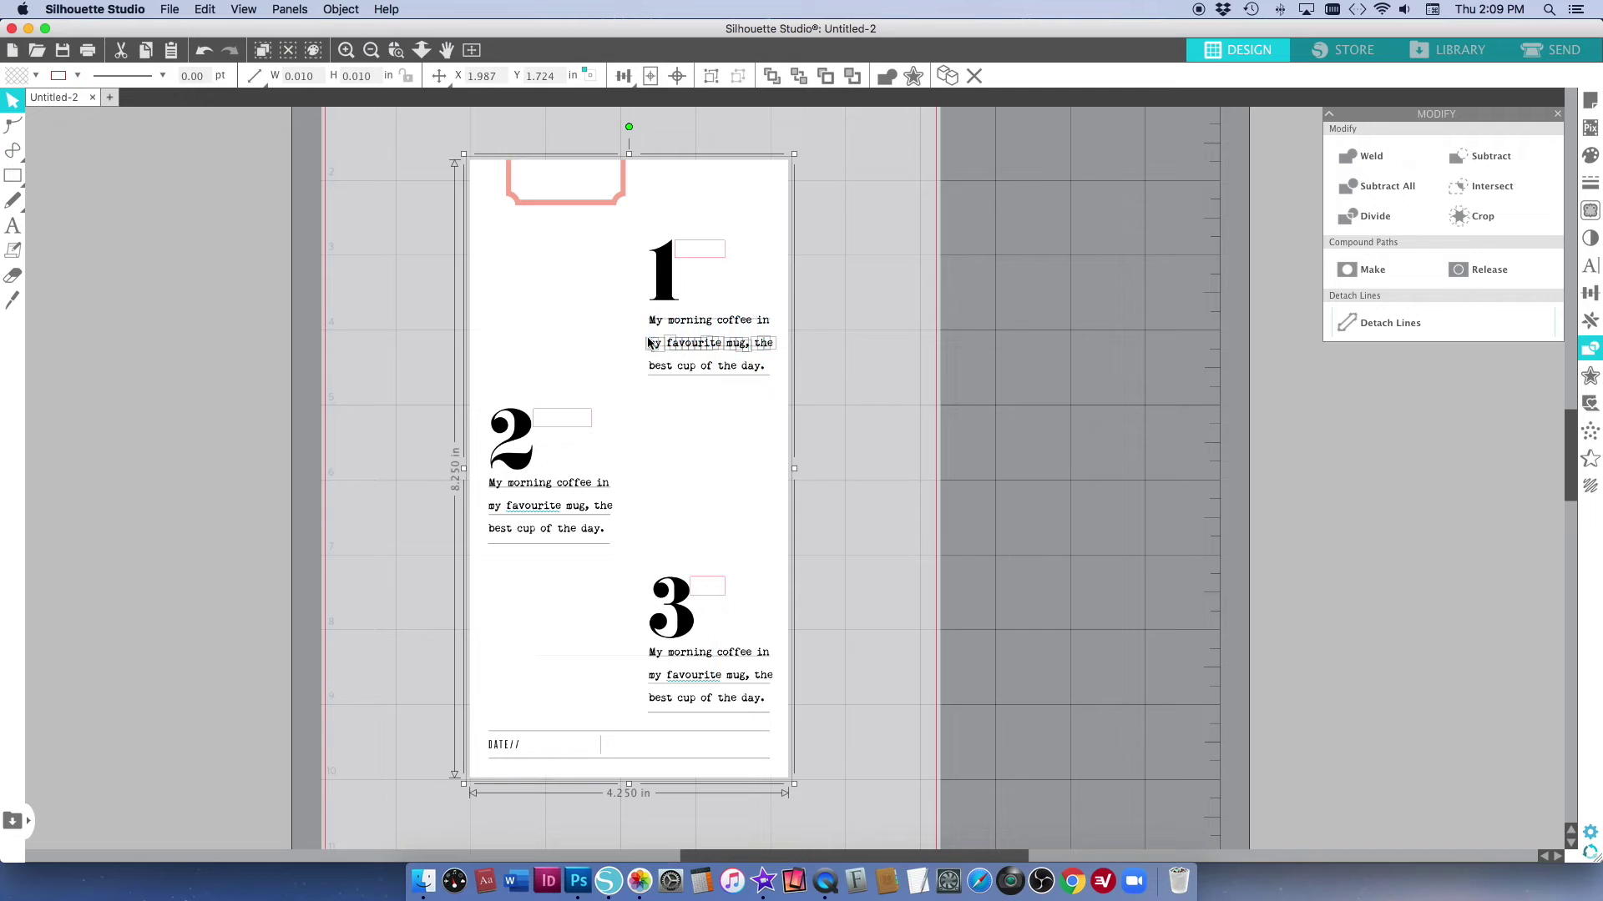
{"action": "key", "text": "super+g"}
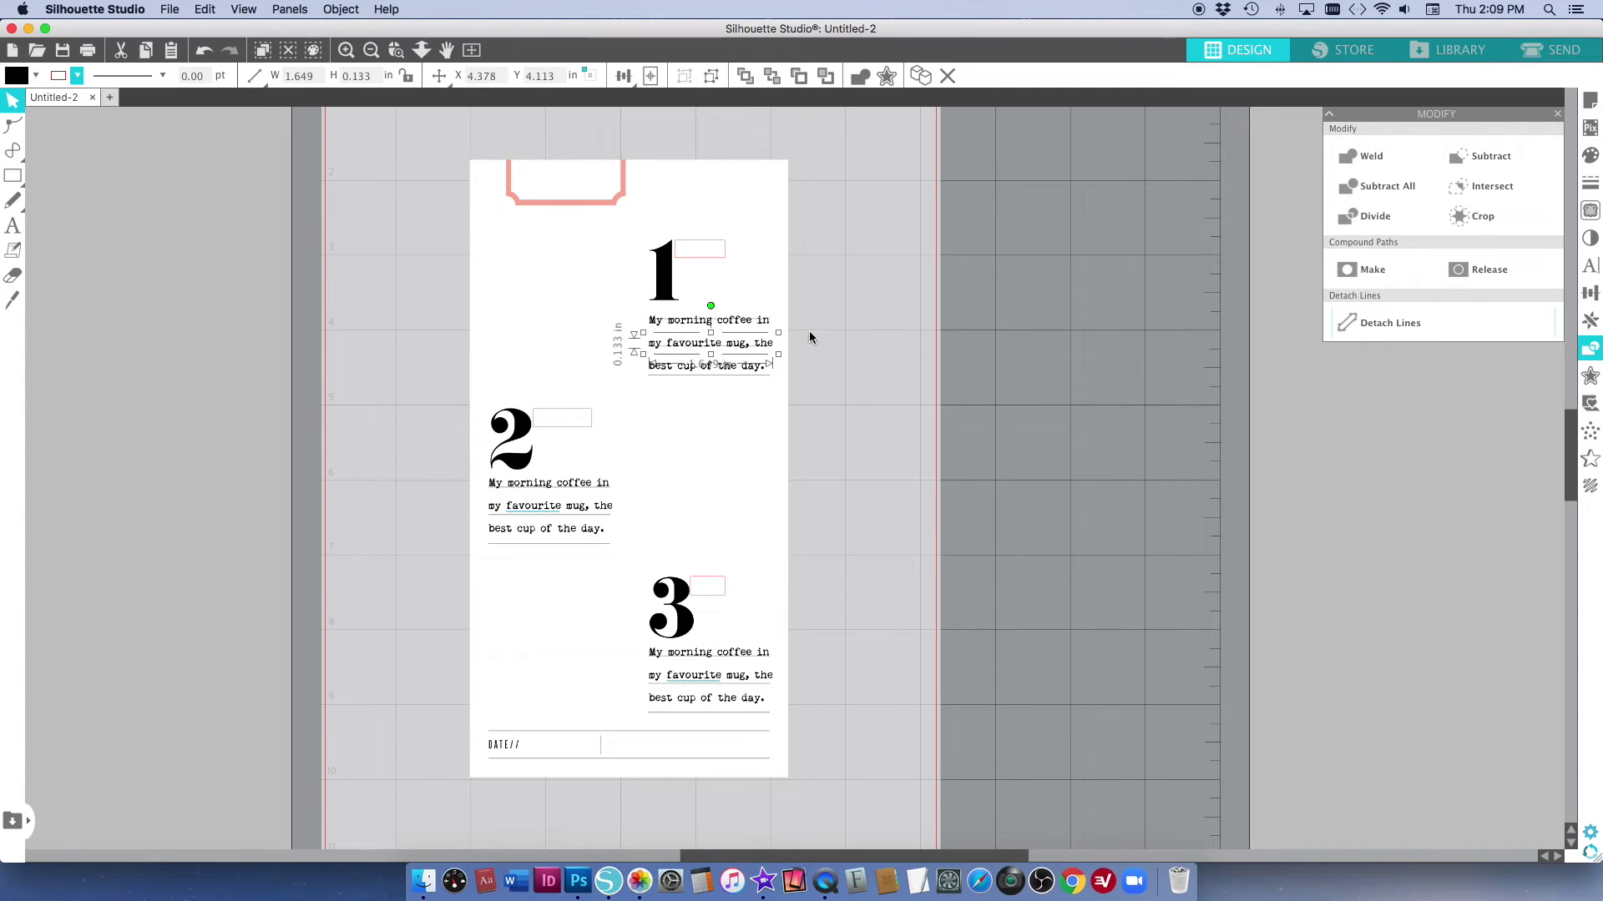
{"action": "left_click_drag", "start_coordinate": [832, 314], "coordinate": [605, 315]}
{"action": "key", "text": "super+g"}
{"action": "left_click", "coordinate": [892, 377]}
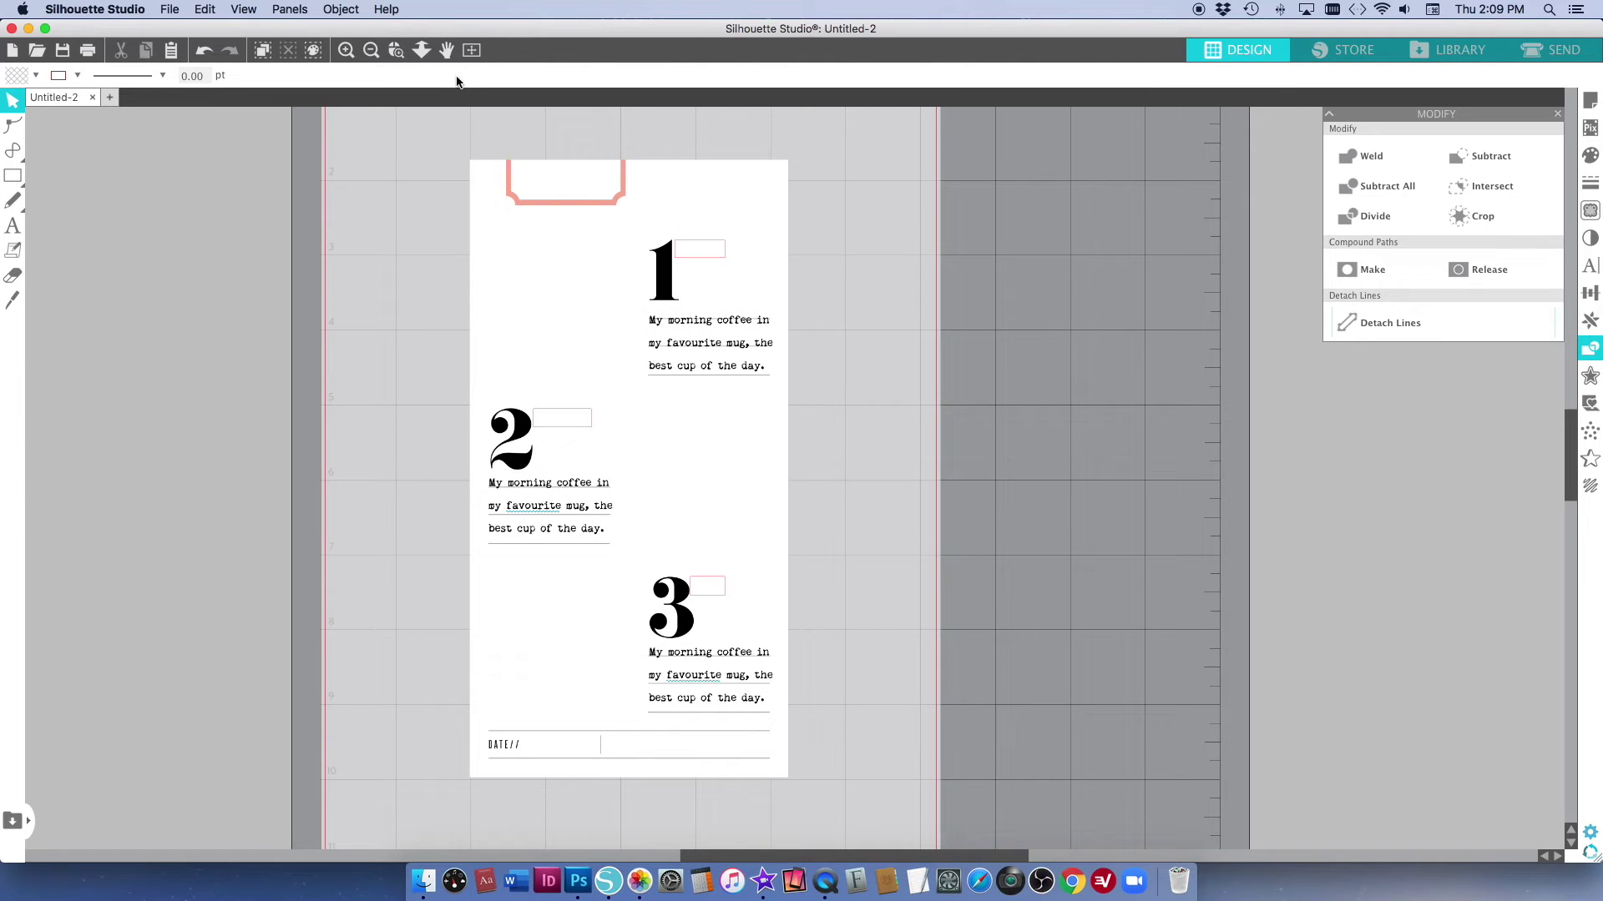
{"action": "left_click", "coordinate": [396, 51]}
Nudge the section 1 lines up, up and down so each sits on its underline.
{"action": "left_click_drag", "start_coordinate": [626, 291], "coordinate": [843, 427]}
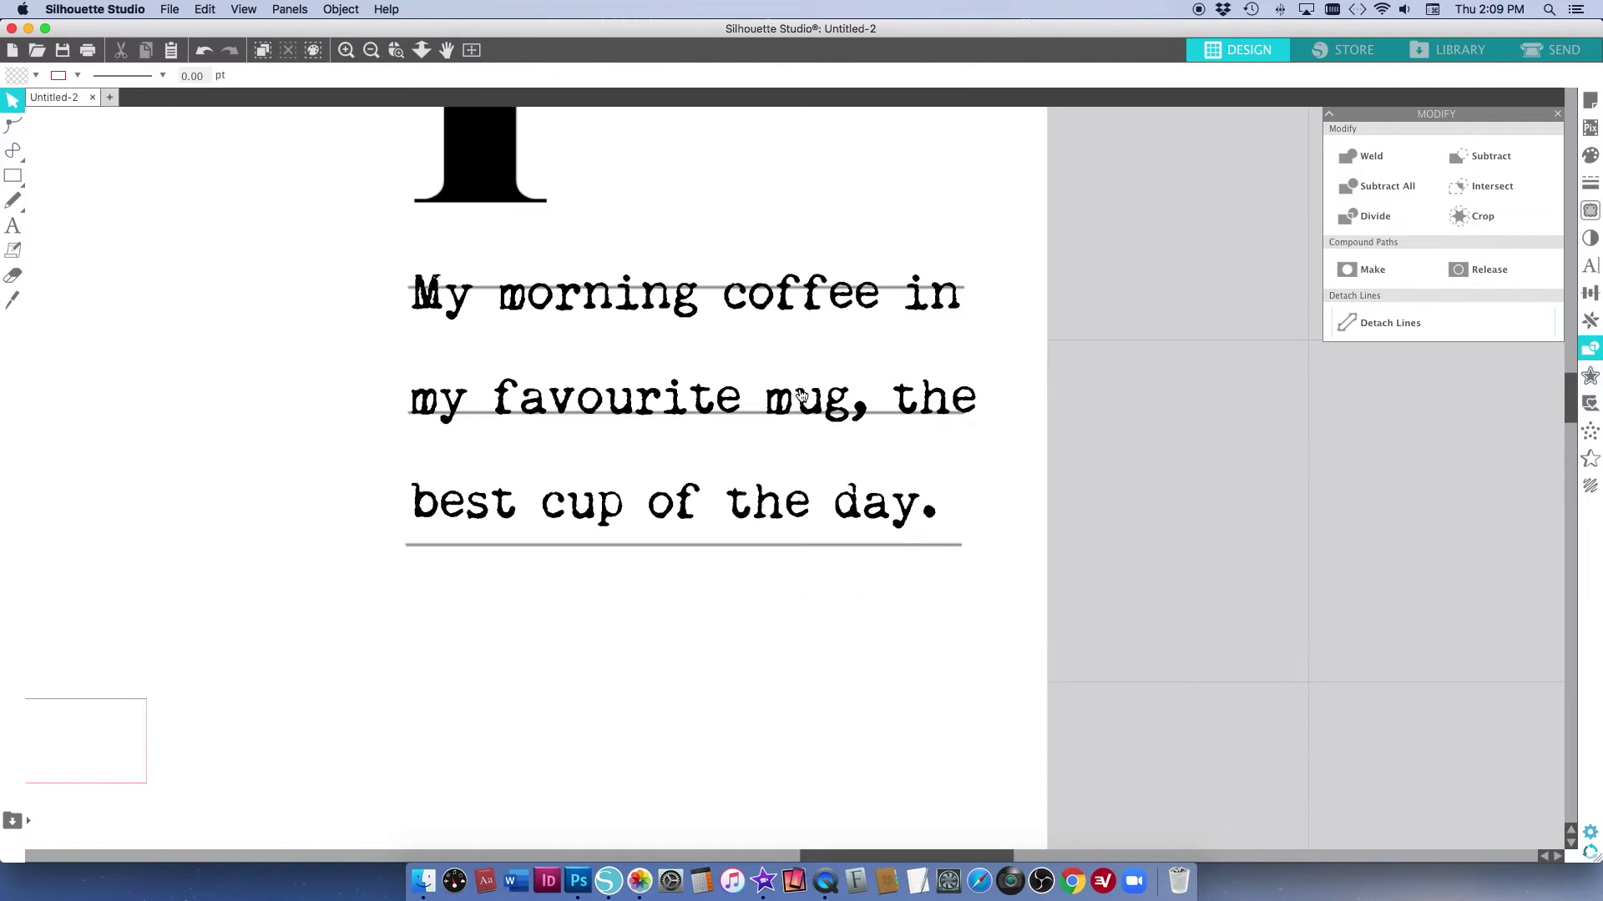
{"action": "left_click", "coordinate": [631, 309]}
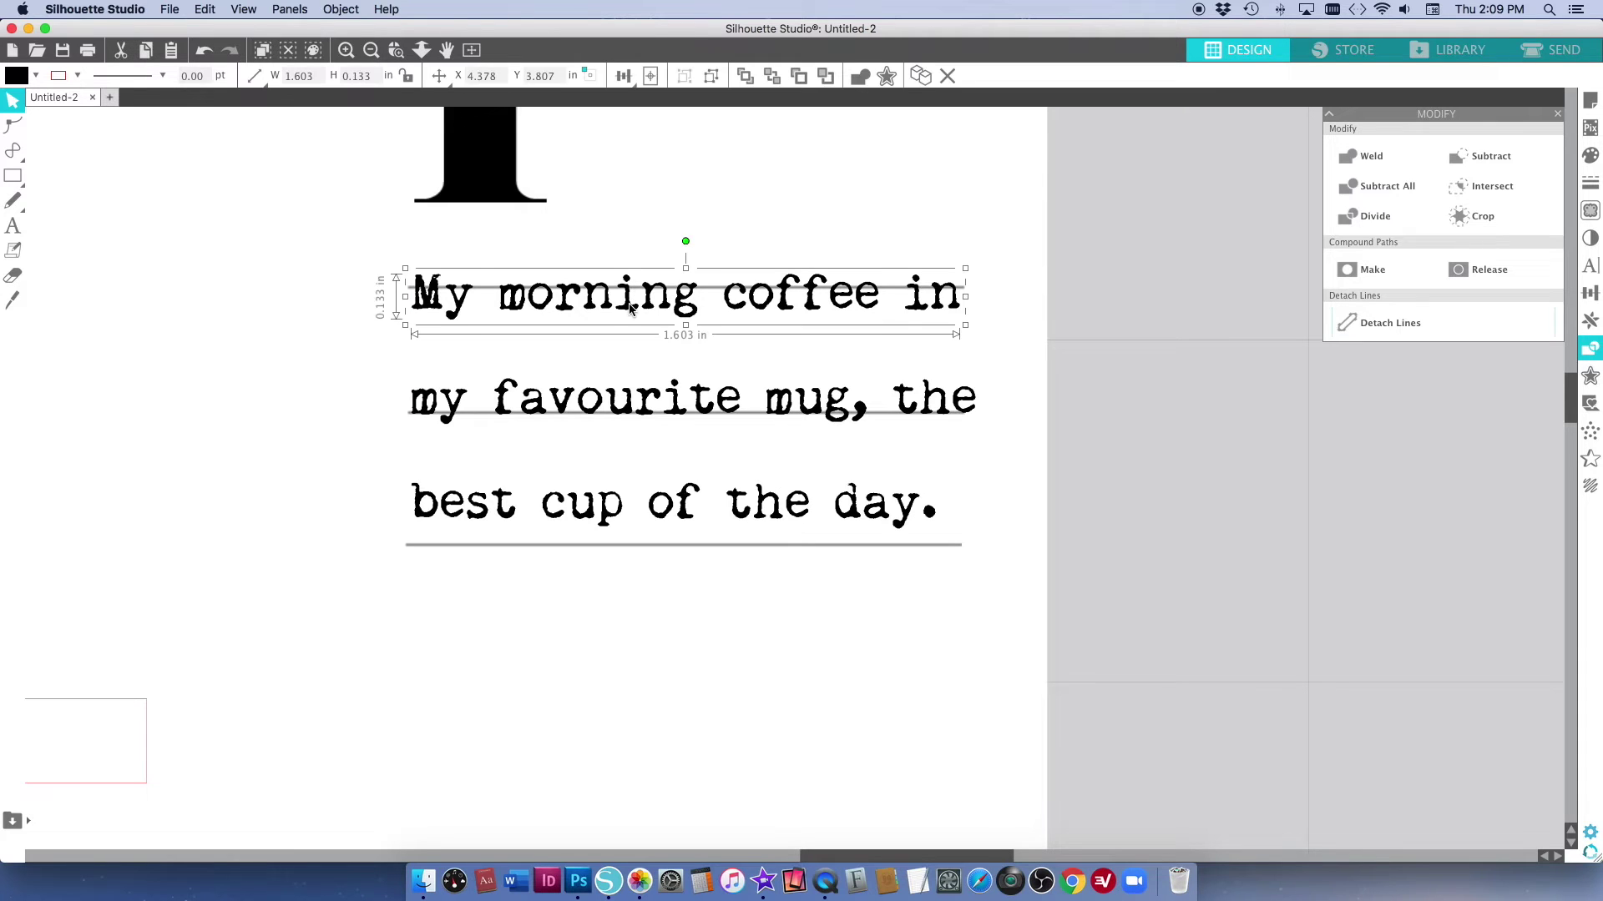
{"action": "key", "text": "Up"}
{"action": "key", "text": "Up"}
{"action": "key", "text": "Up"}
{"action": "key", "text": "Up"}
{"action": "key", "text": "Up"}
{"action": "key", "text": "Up"}
{"action": "key", "text": "Up"}
{"action": "key", "text": "Up"}
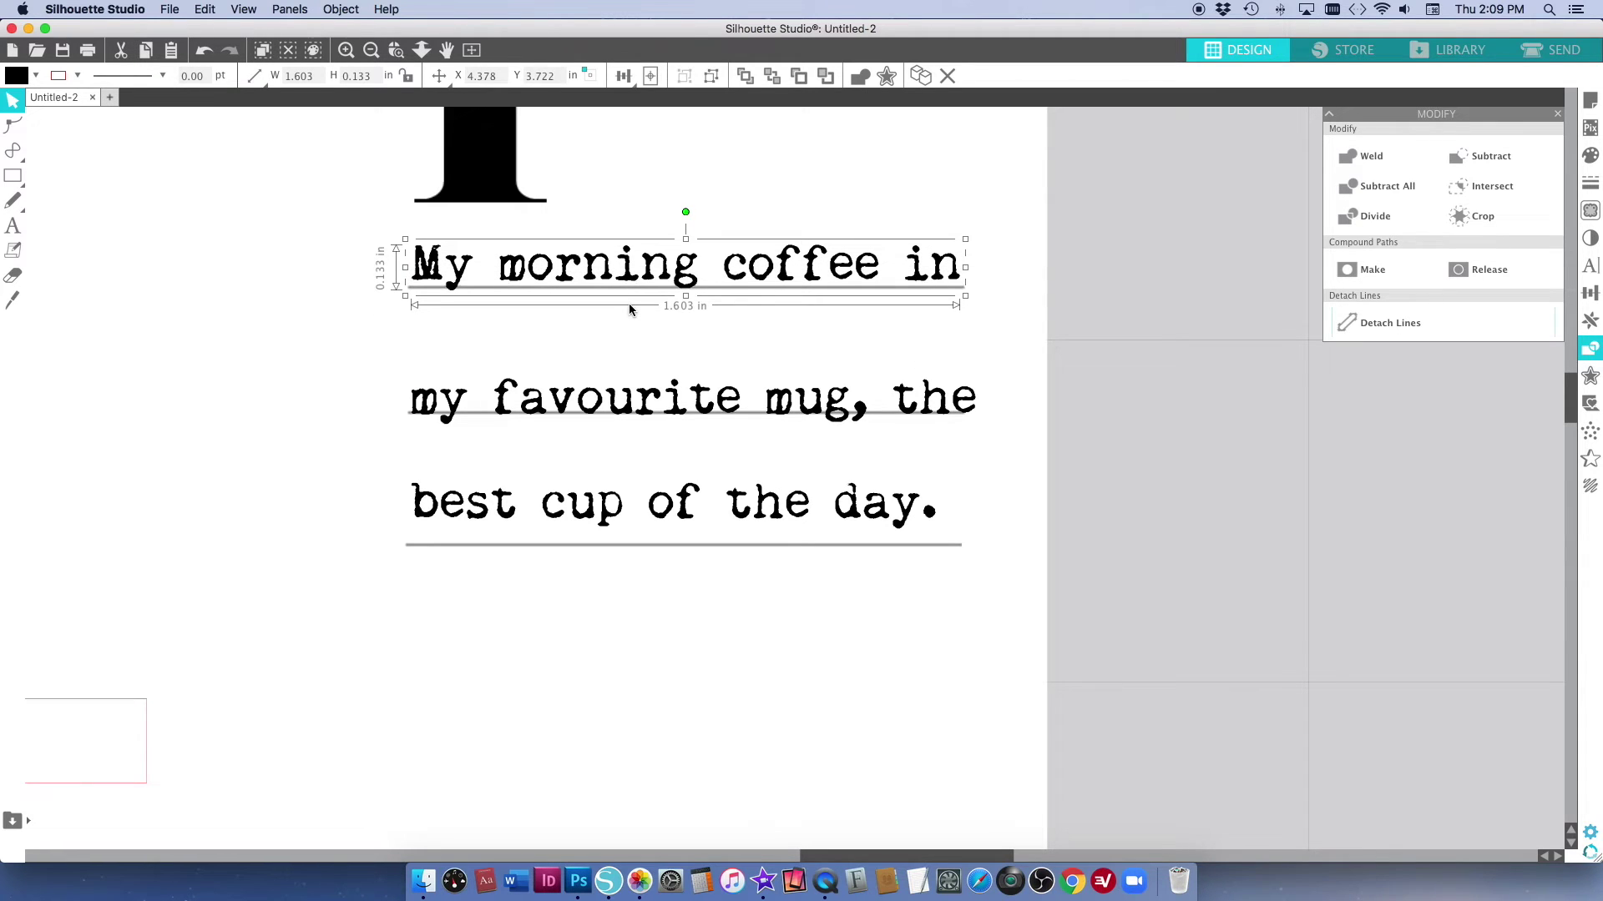
{"action": "key", "text": "Up"}
{"action": "key", "text": "Up"}
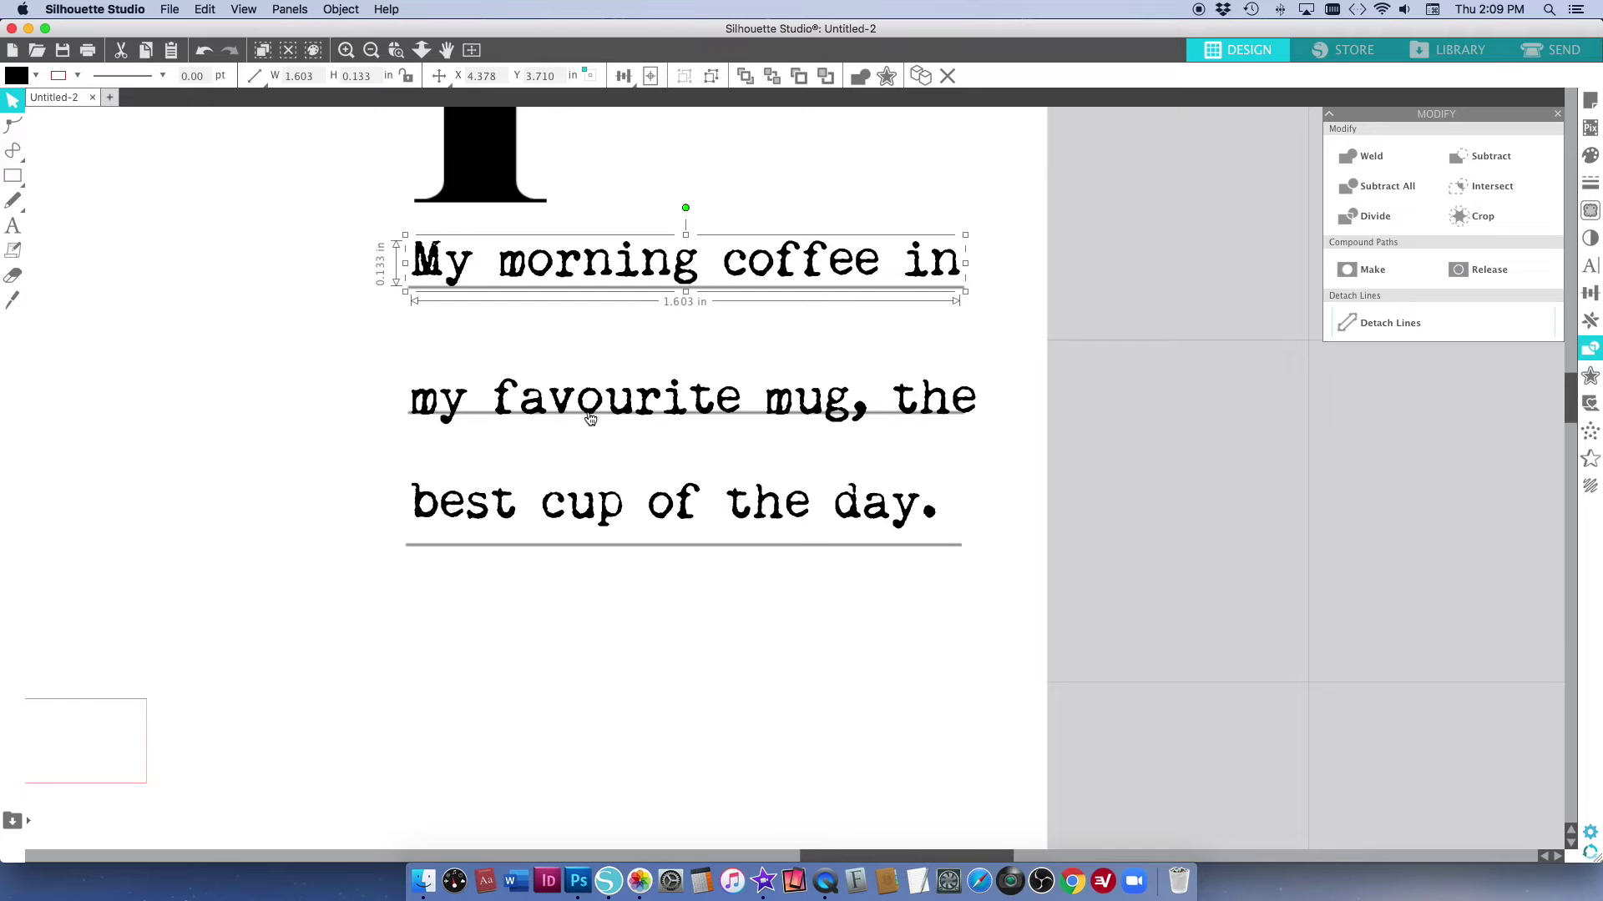
{"action": "left_click", "coordinate": [589, 418]}
{"action": "key", "text": "Up"}
{"action": "key", "text": "Up"}
{"action": "key", "text": "Up"}
{"action": "key", "text": "Up"}
{"action": "key", "text": "Up"}
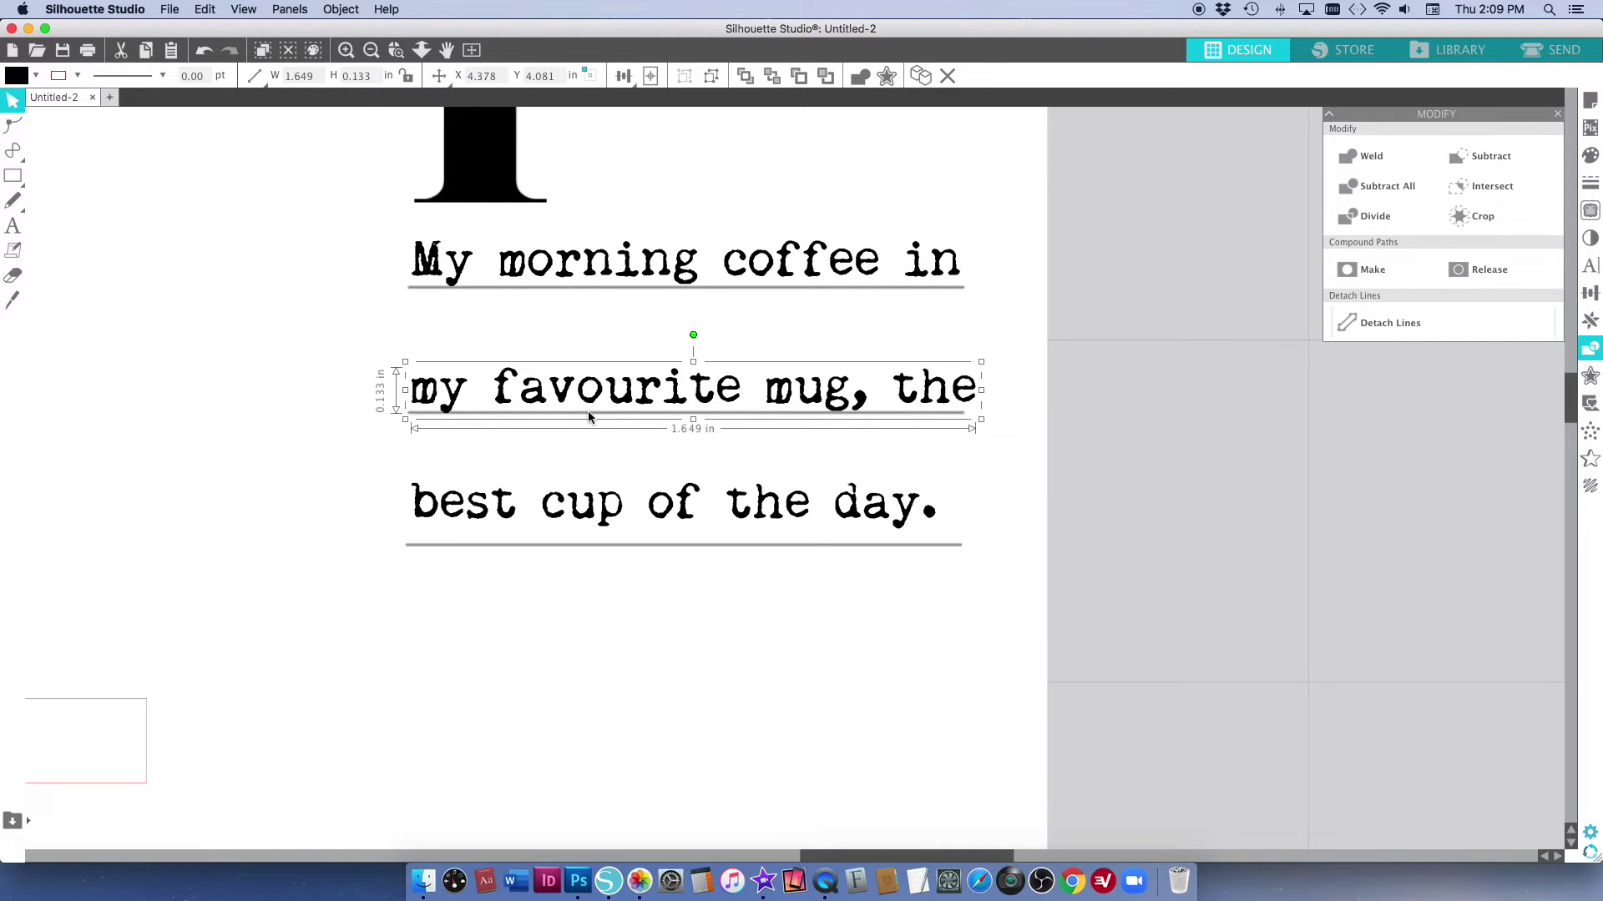
{"action": "key", "text": "Up"}
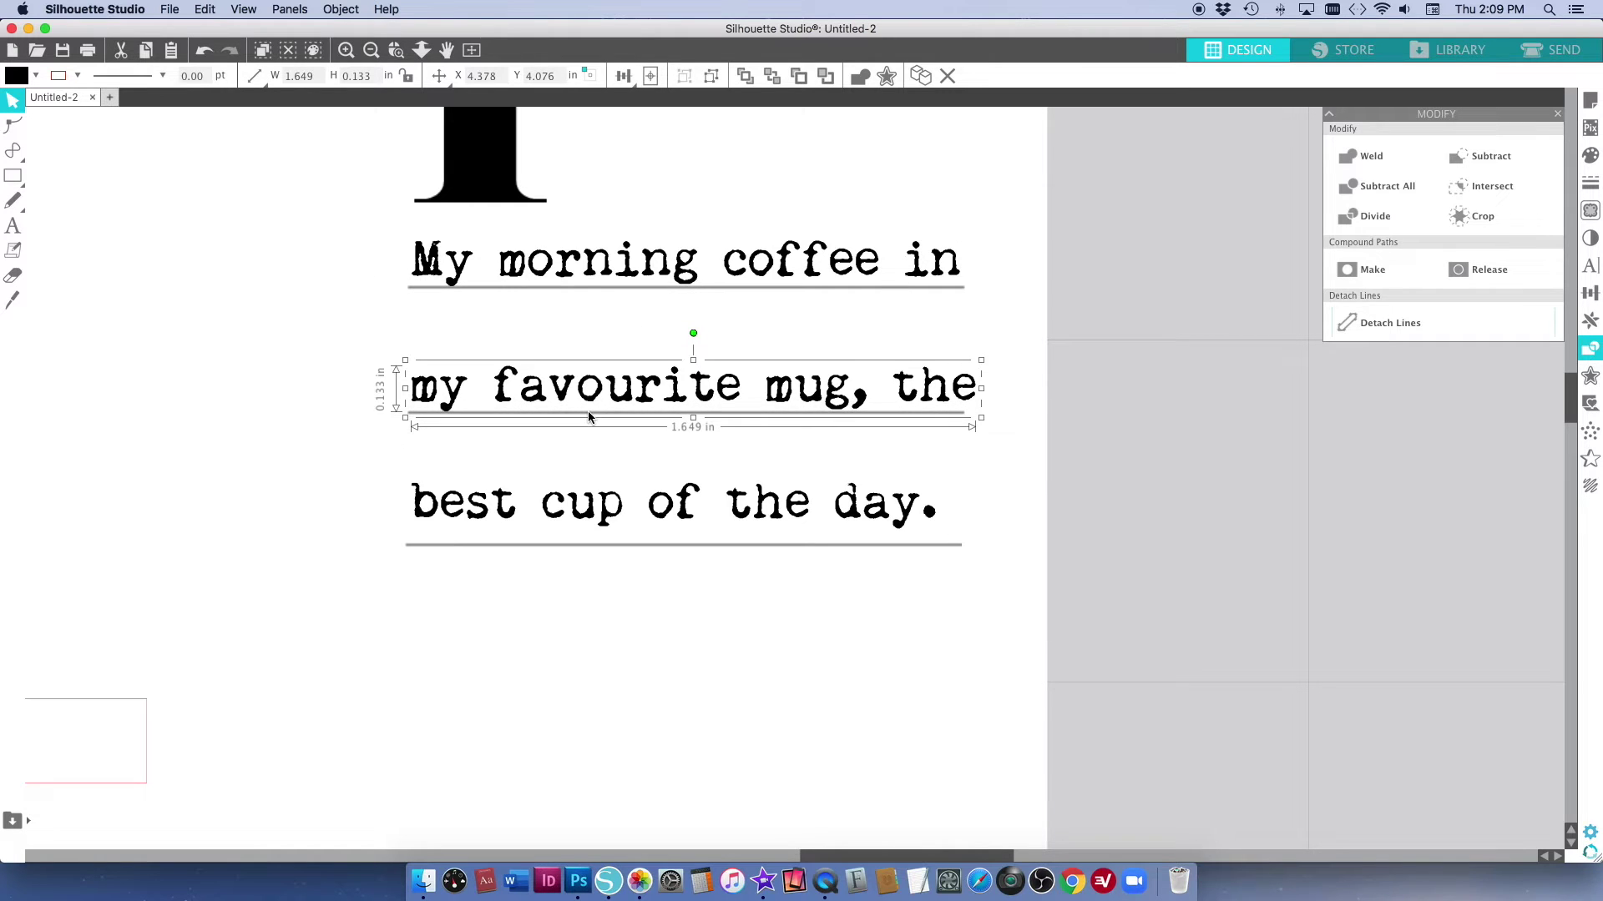
{"action": "left_click", "coordinate": [603, 528]}
{"action": "key", "text": "Down"}
{"action": "key", "text": "Down"}
{"action": "key", "text": "Down"}
{"action": "key", "text": "Down"}
{"action": "key", "text": "Down"}
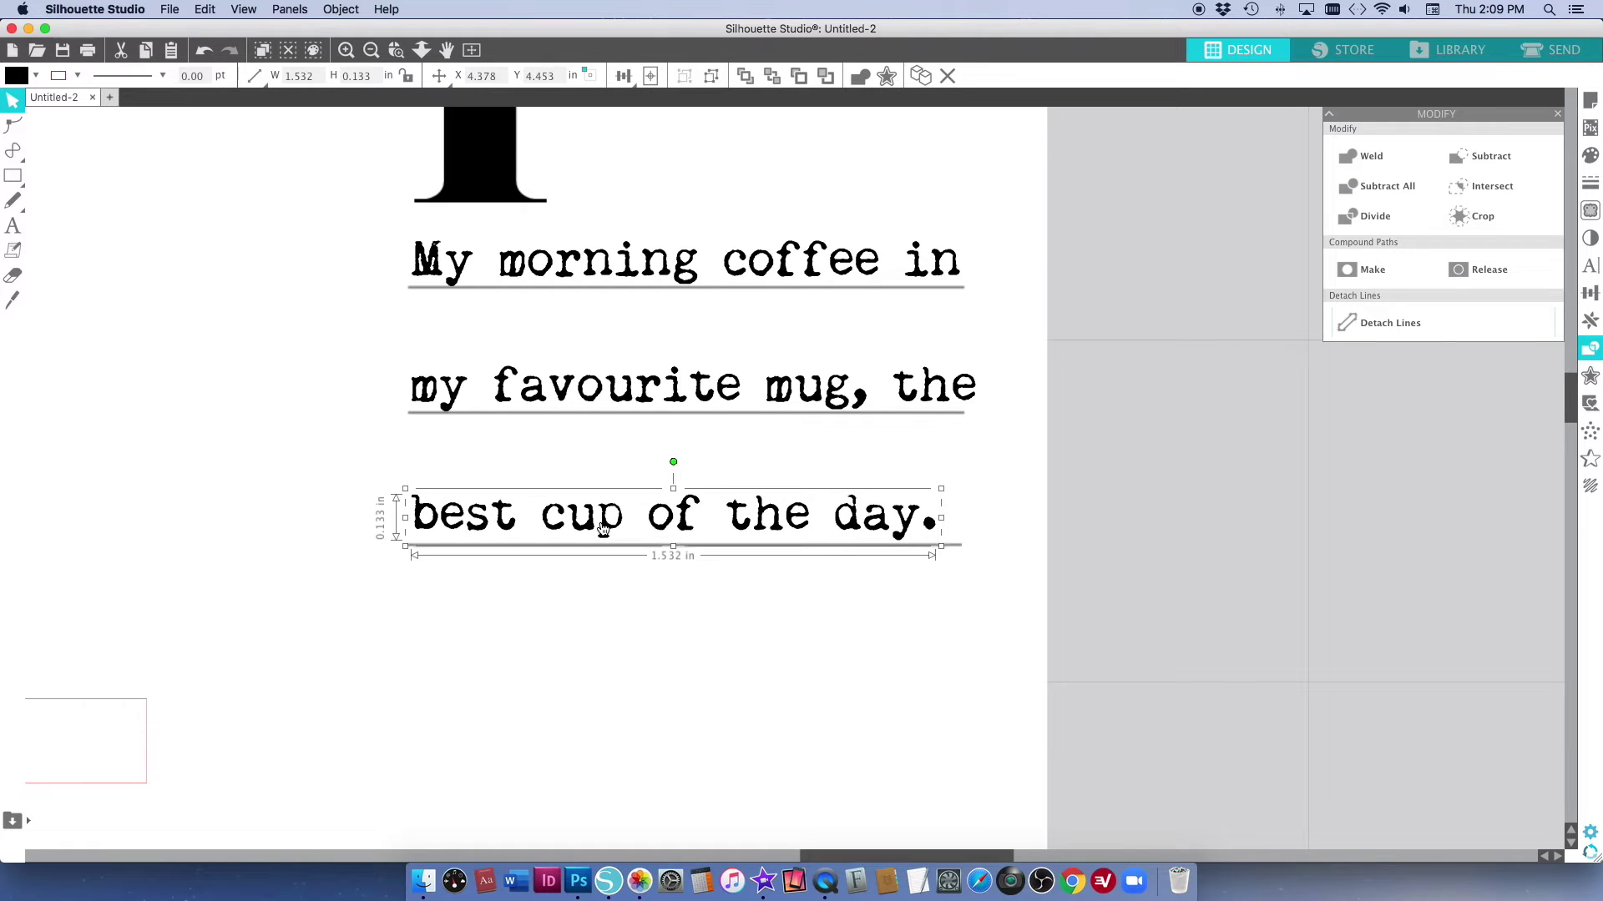
{"action": "key", "text": "Down"}
{"action": "key", "text": "Down"}
{"action": "key", "text": "Down"}
{"action": "left_click", "coordinate": [1219, 446]}
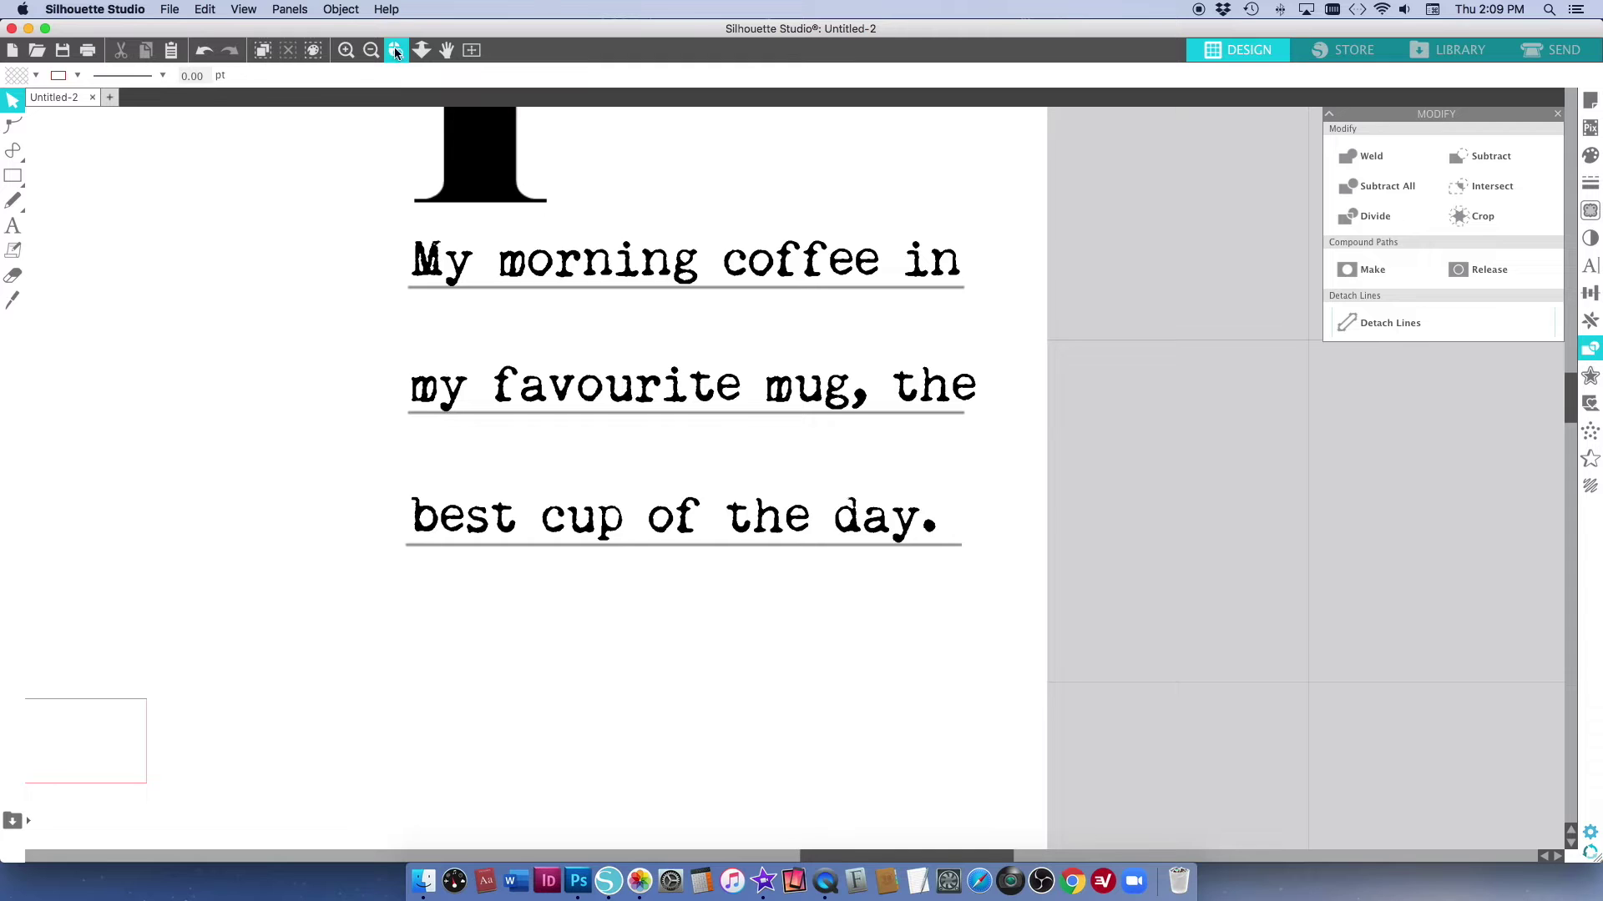
Replace the section 2 note with 'Nothing better than a mid-day planning session, fuelled by coffee.'.
{"action": "left_click", "coordinate": [370, 51]}
{"action": "left_click", "coordinate": [367, 47]}
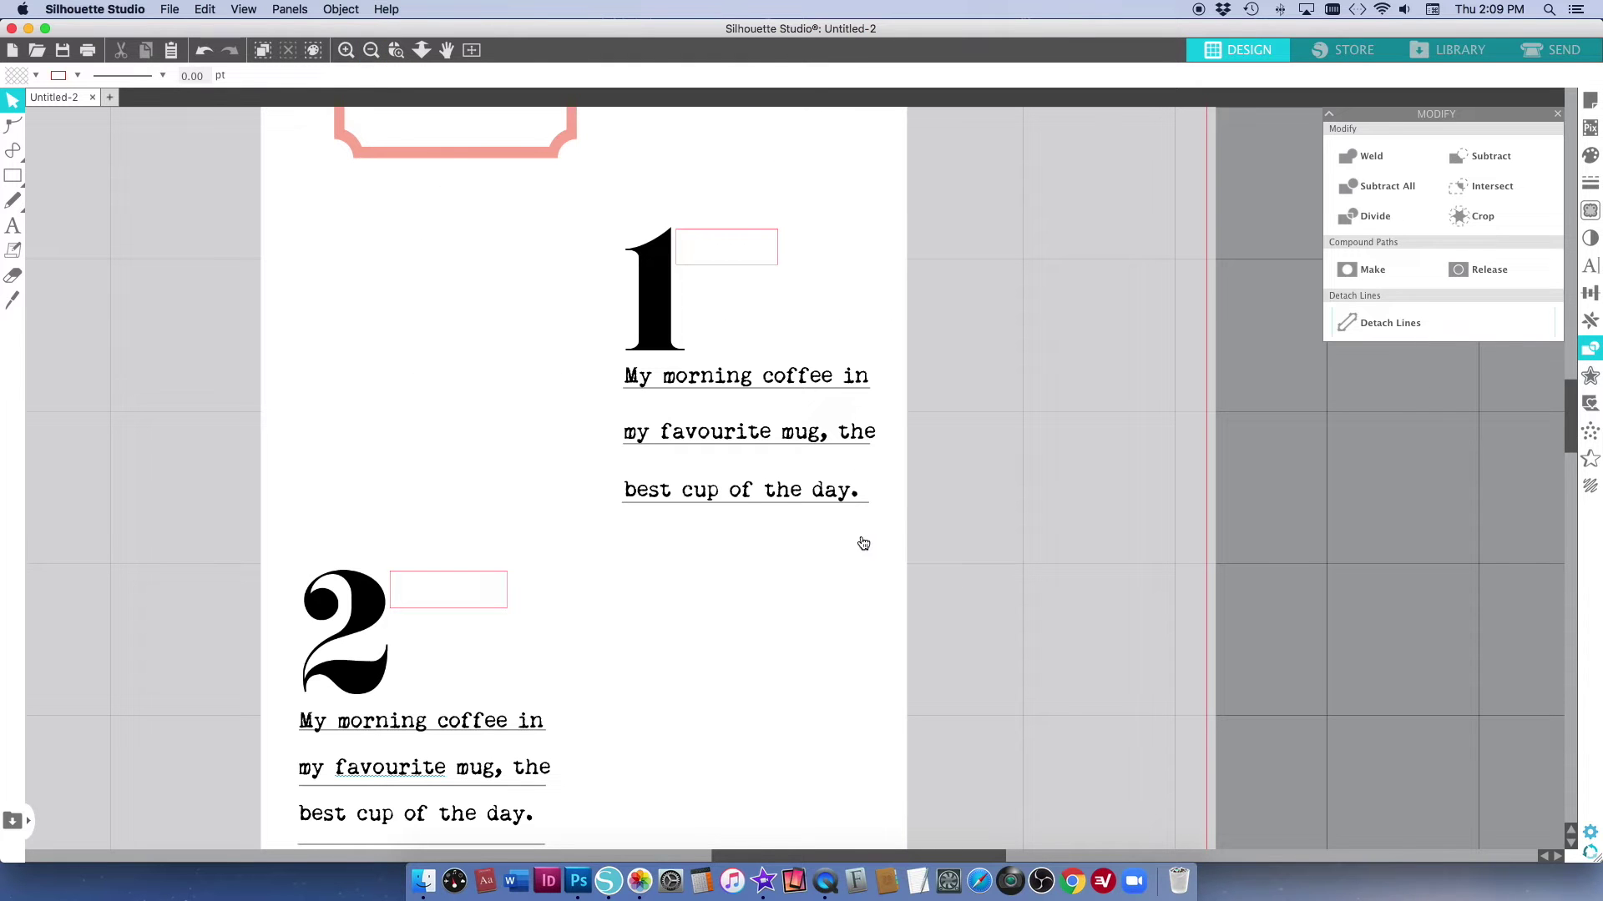
{"action": "key", "text": "space"}
{"action": "left_click_drag", "start_coordinate": [610, 701], "coordinate": [829, 369]}
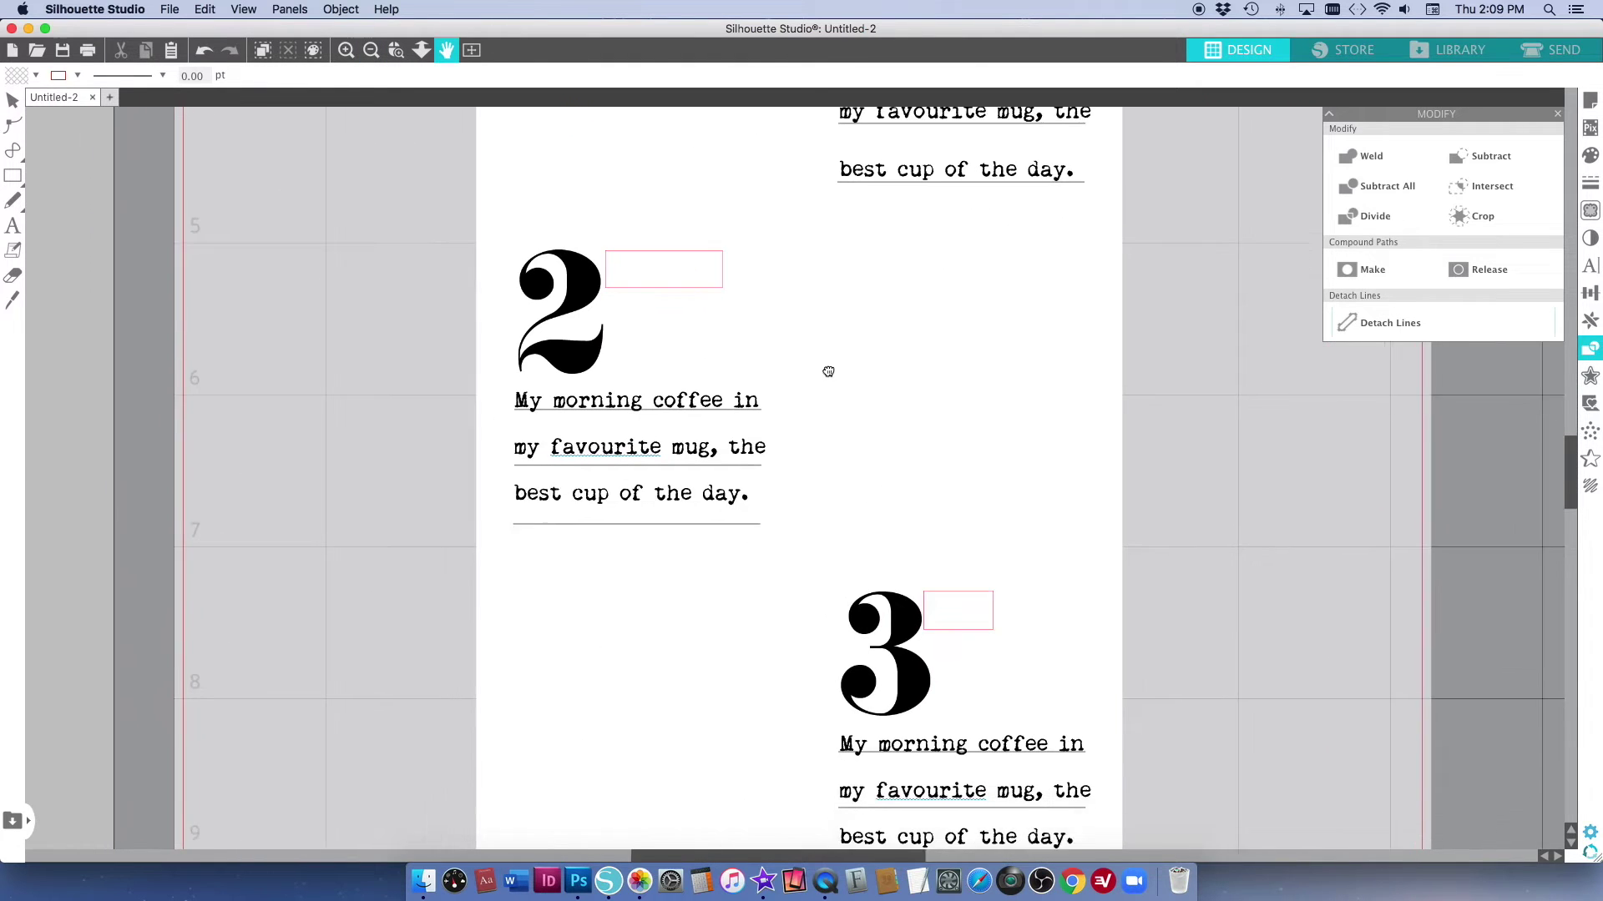
{"action": "double_click", "coordinate": [720, 488]}
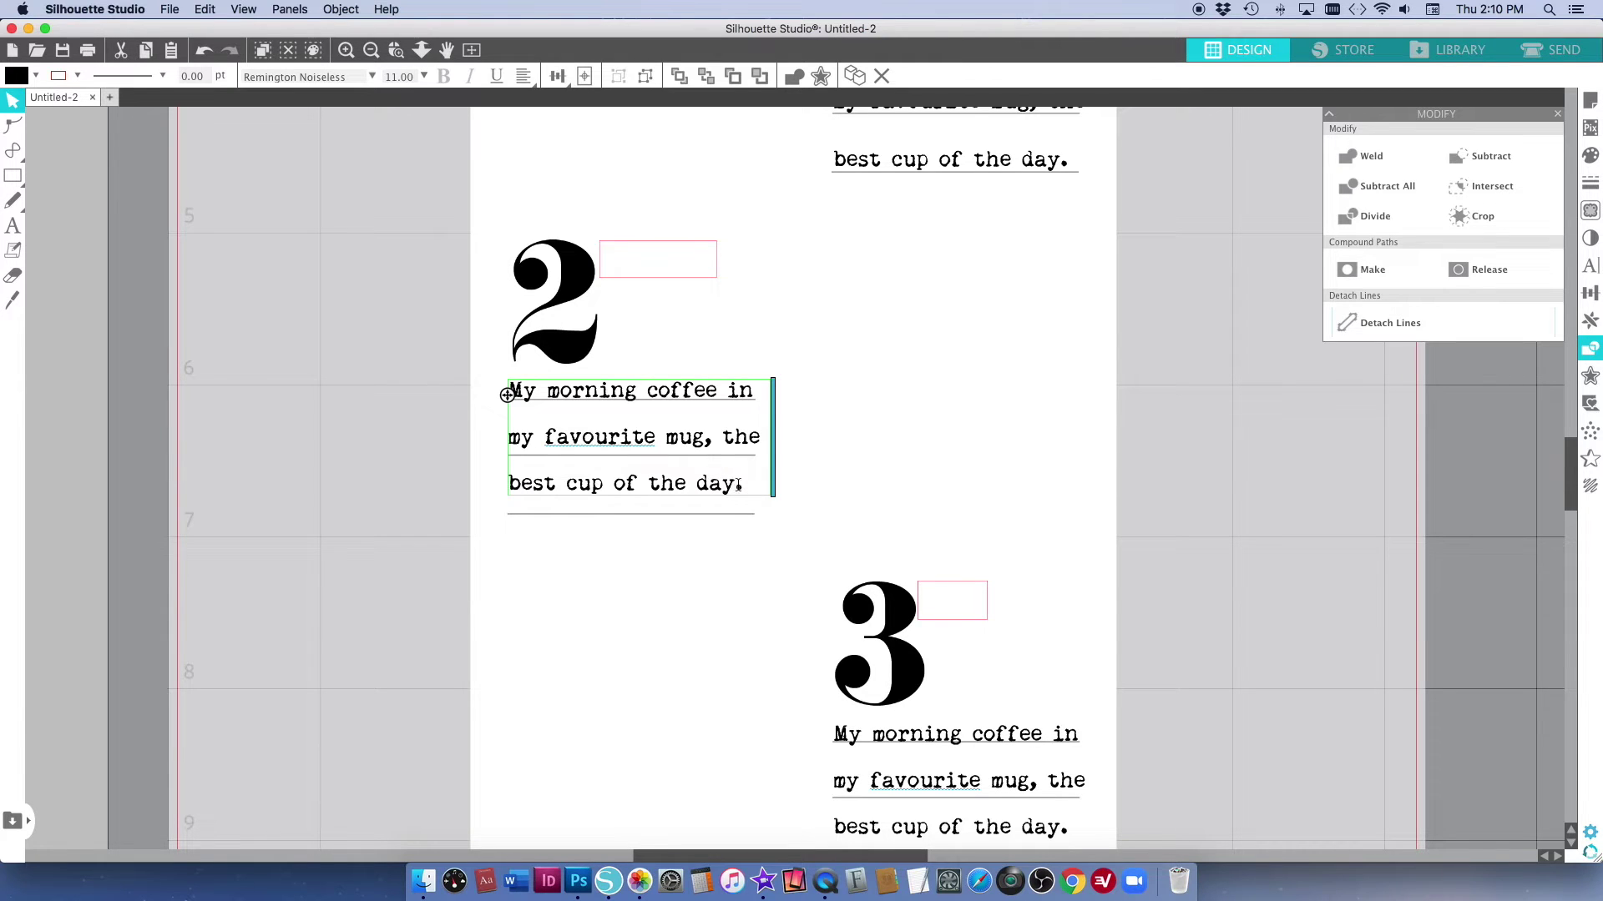
{"action": "left_click_drag", "start_coordinate": [739, 486], "coordinate": [515, 392]}
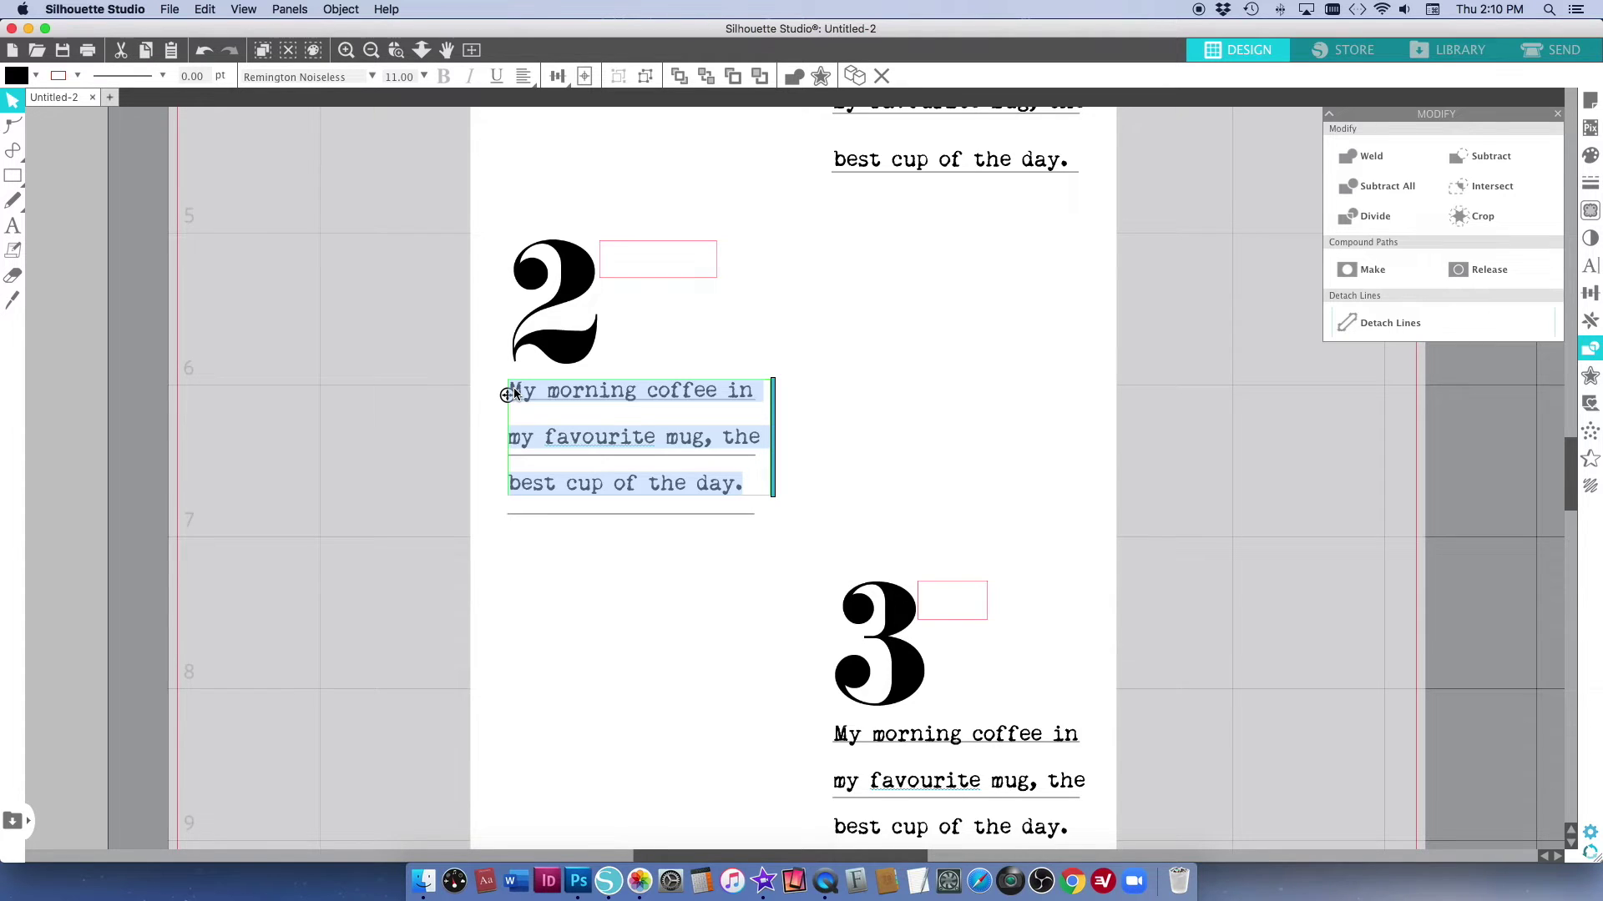
{"action": "type", "text": "Nothing better than a mid-day planning"}
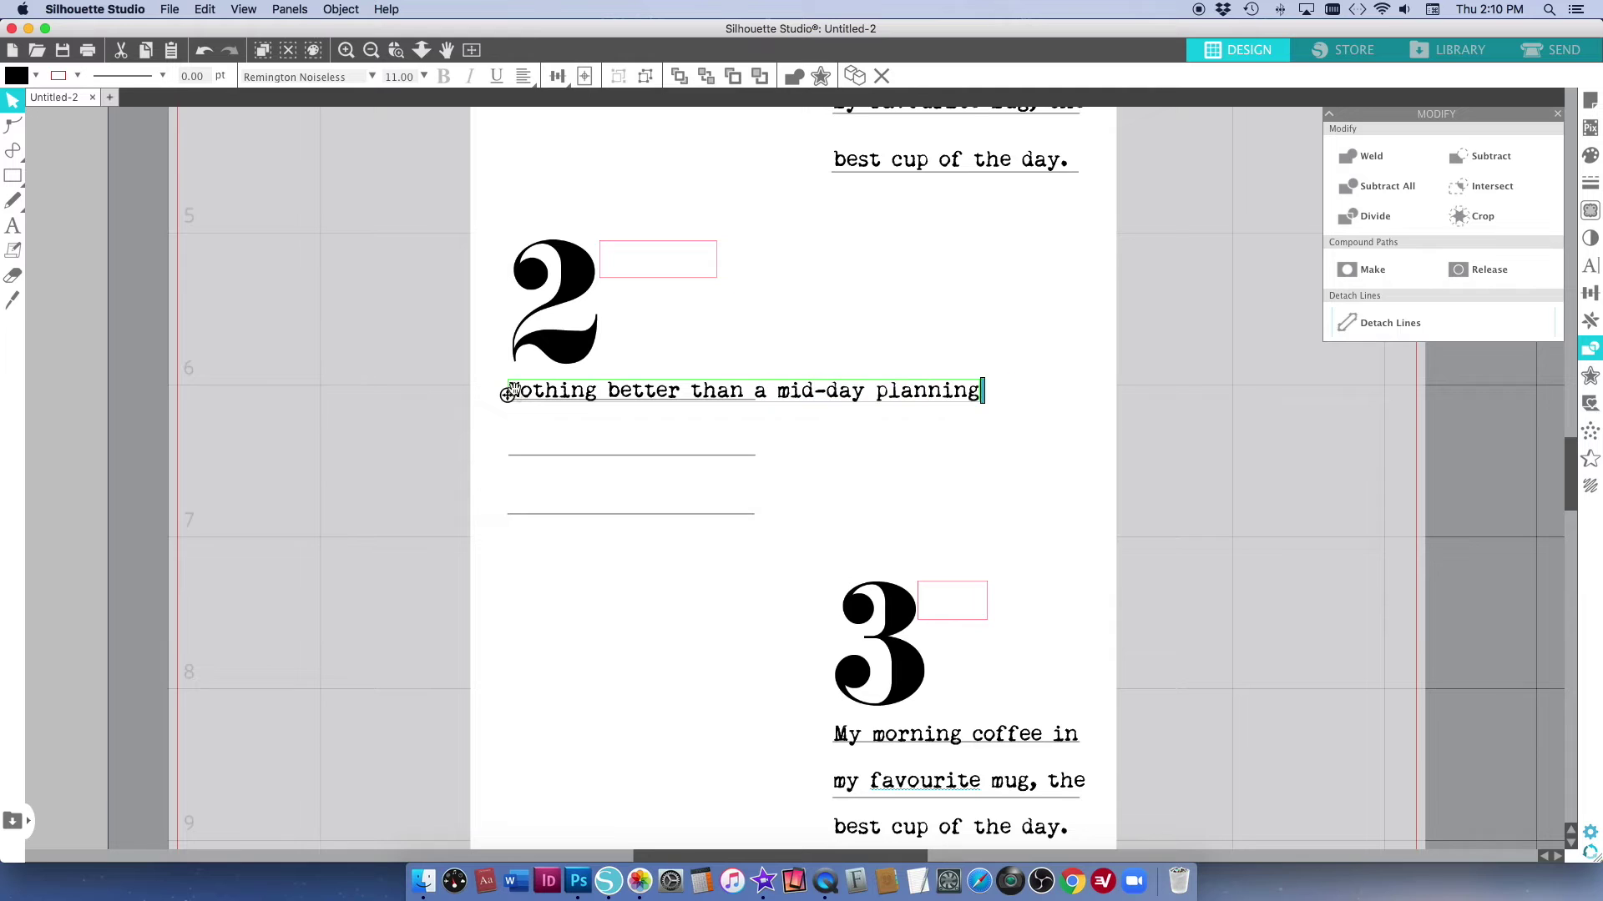
{"action": "type", "text": " session, fuelled by coffee."}
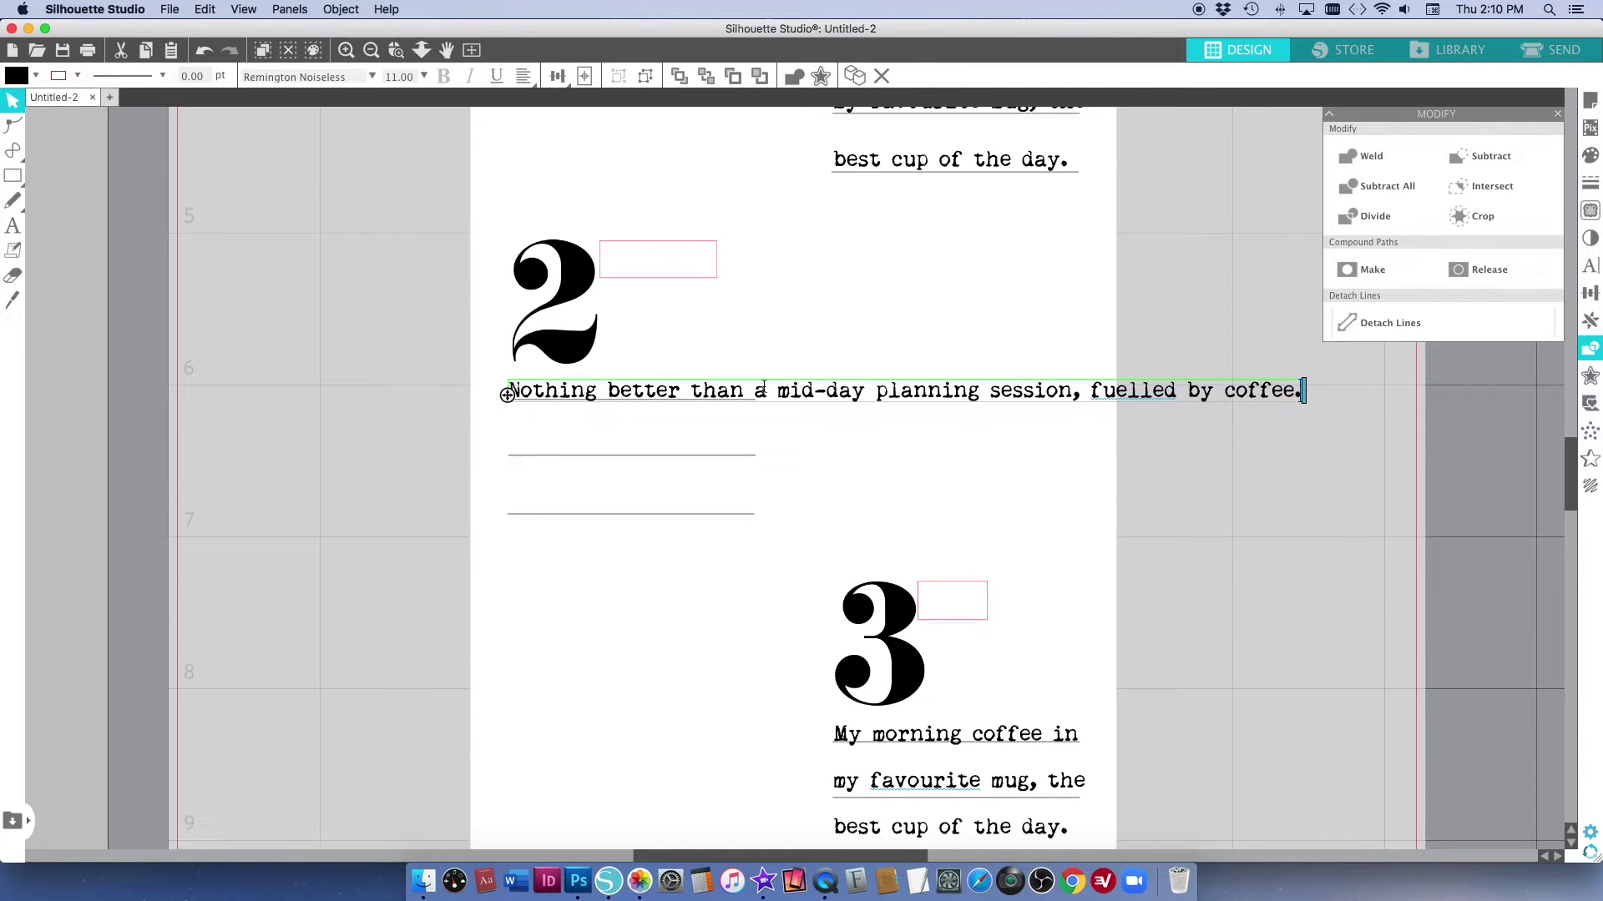
Break the note into lines before 'a' and delete the word 'mid-day'.
{"action": "left_click", "coordinate": [761, 390]}
{"action": "key", "text": "Return"}
{"action": "left_click", "coordinate": [747, 436]}
{"action": "key", "text": "Return"}
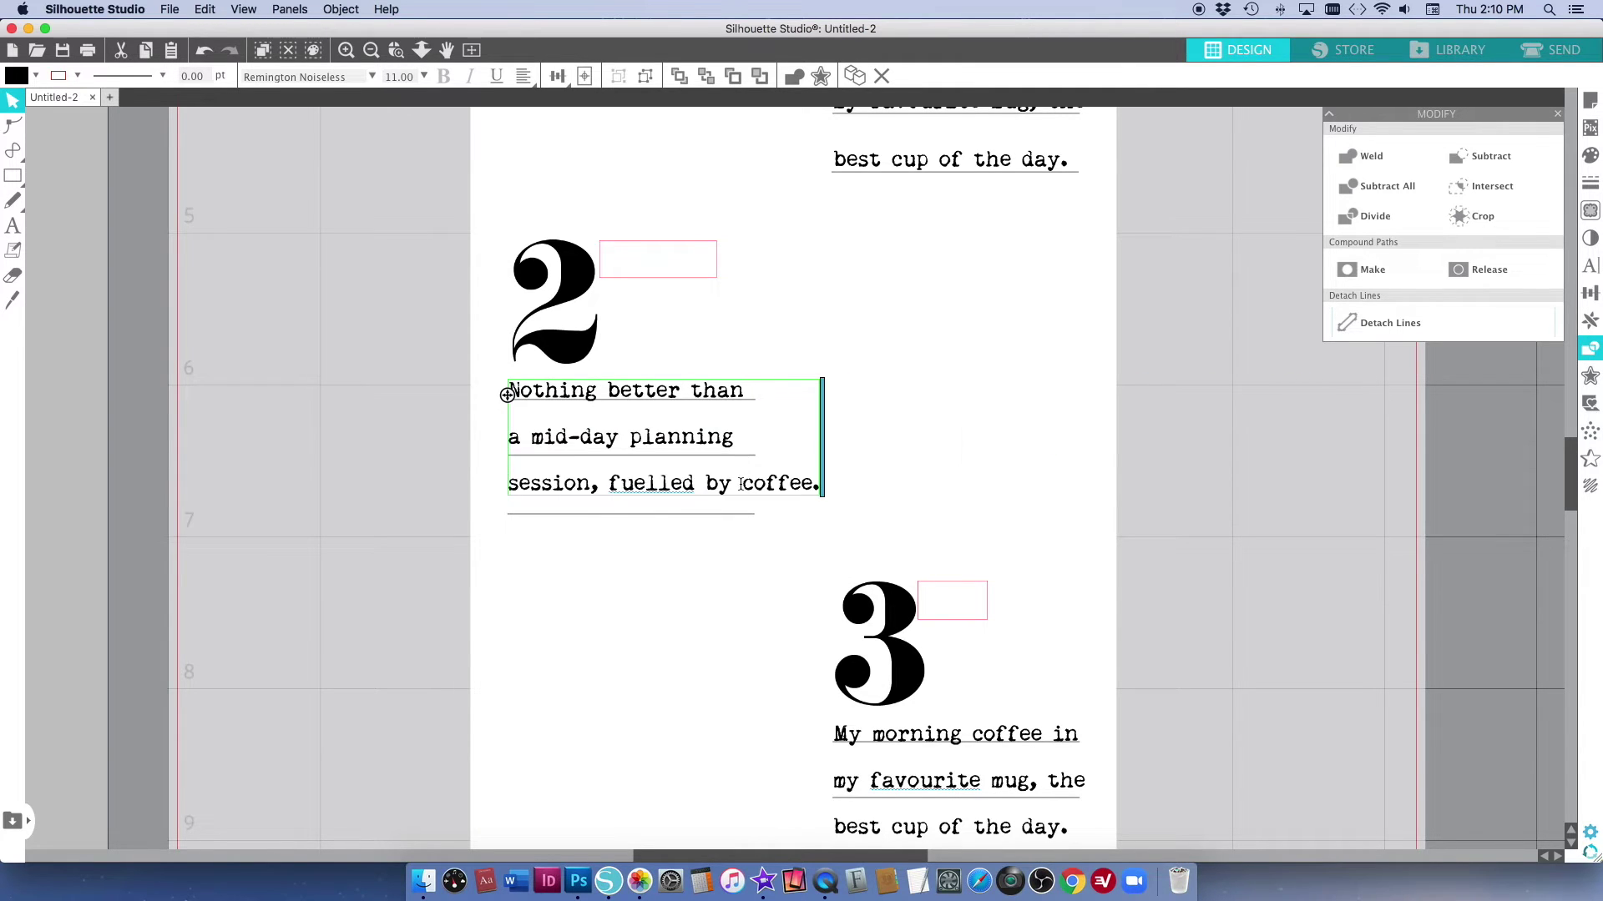
{"action": "key", "text": "super+z"}
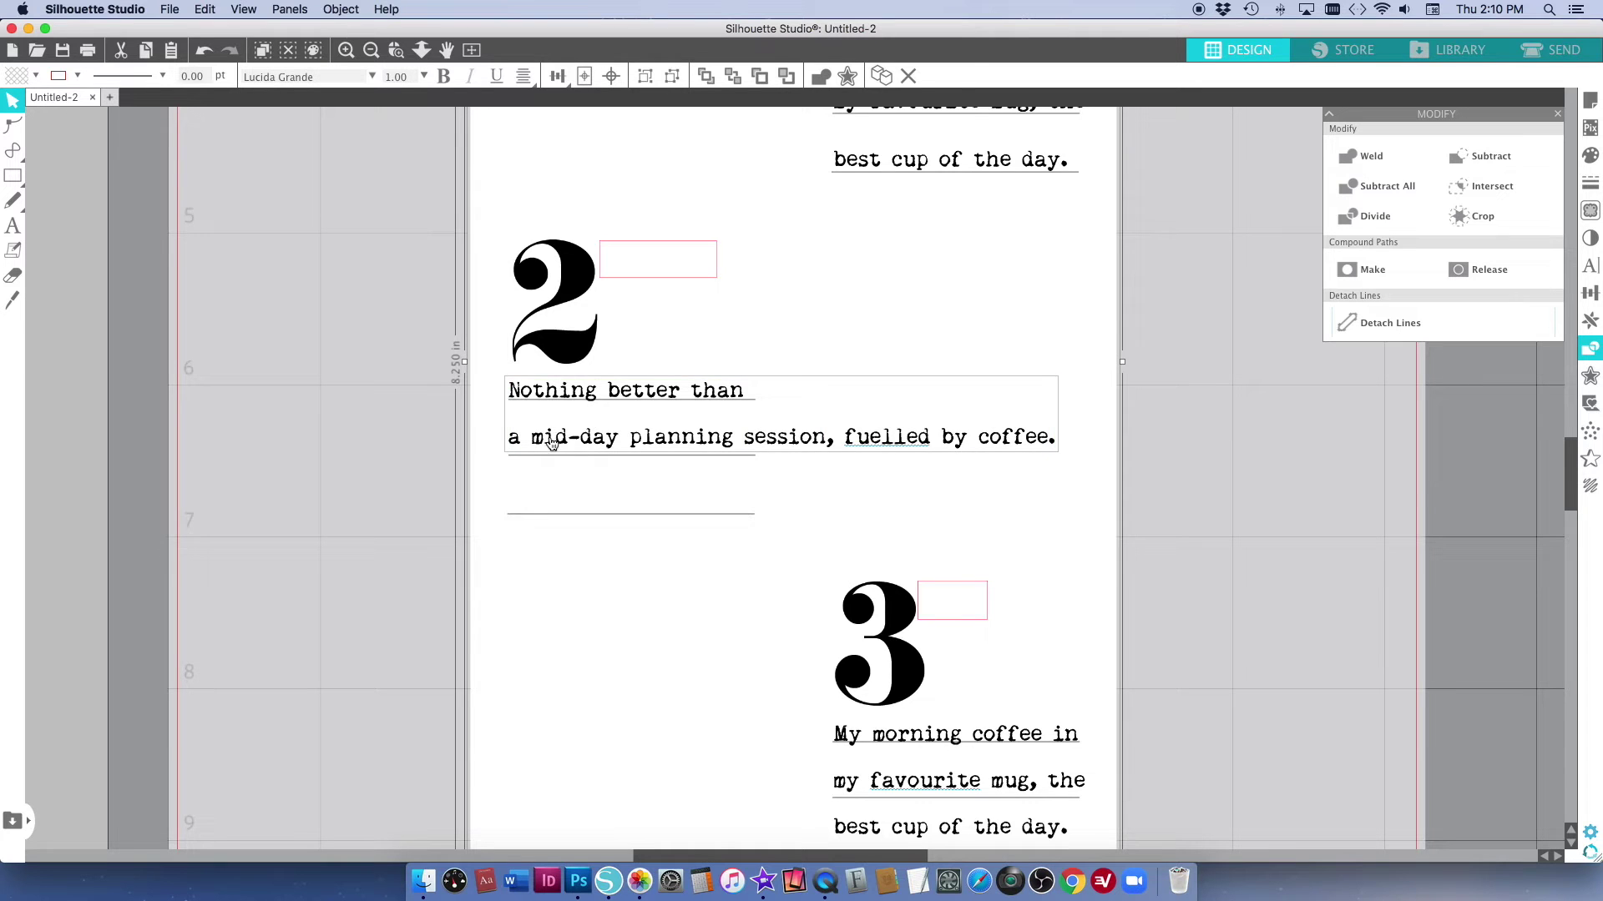
{"action": "left_click_drag", "start_coordinate": [619, 438], "coordinate": [535, 441]}
{"action": "key", "text": "BackSpace"}
{"action": "key", "text": "BackSpace"}
{"action": "left_click", "coordinate": [747, 436]}
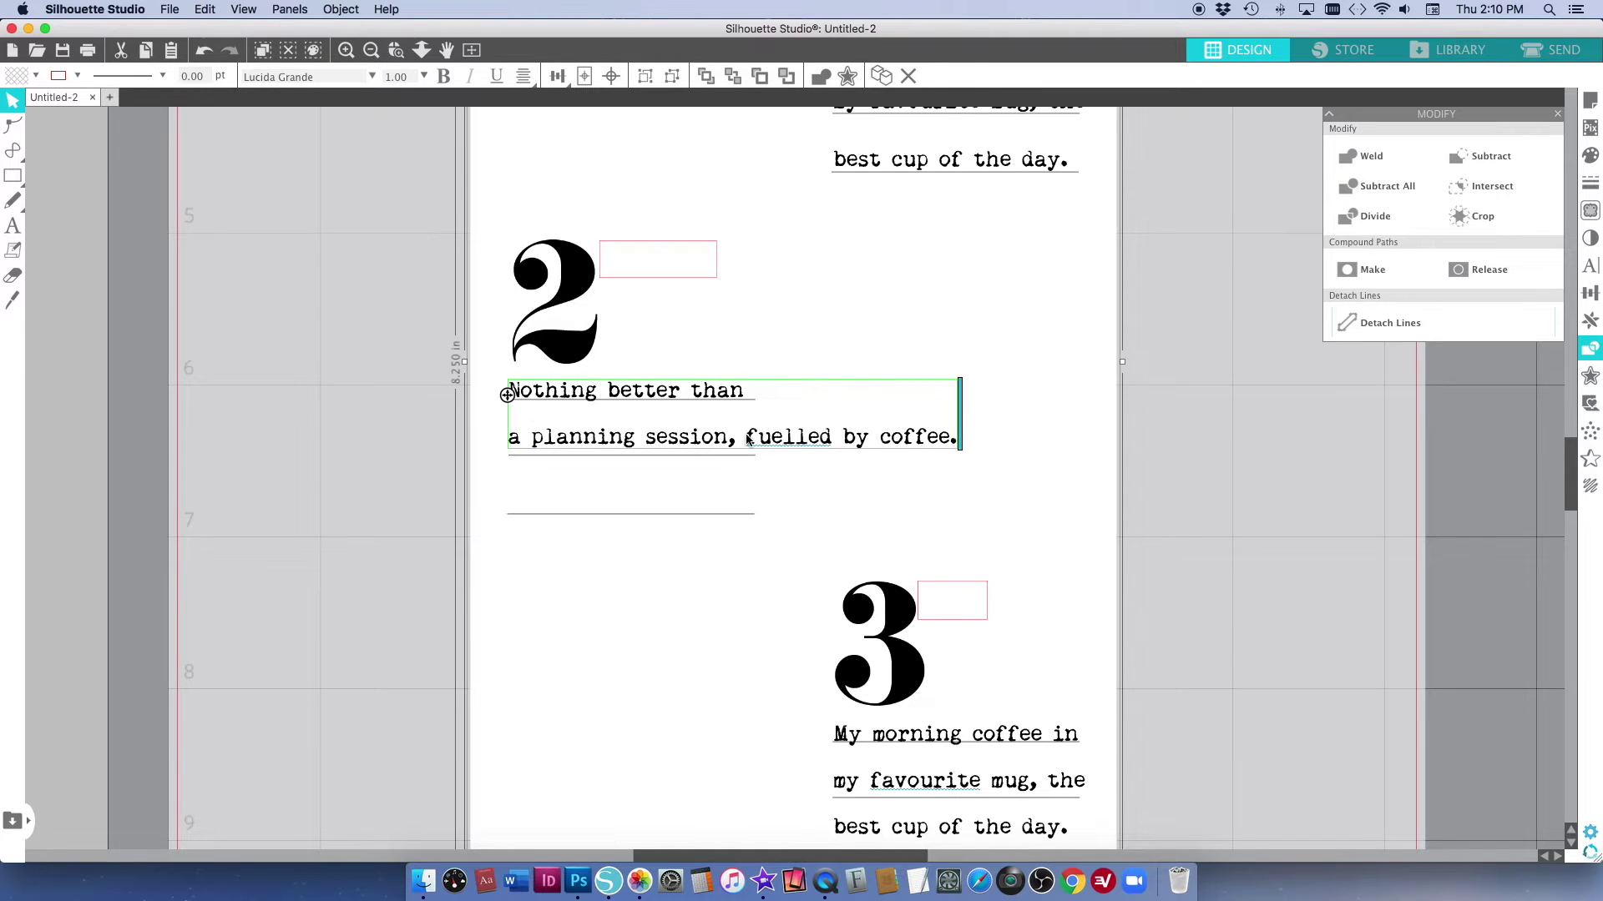
{"action": "key", "text": "Return"}
{"action": "left_click", "coordinate": [777, 390]}
Detach the note's lines and move 'a planning session,' down onto its underline.
{"action": "left_click", "coordinate": [1390, 323]}
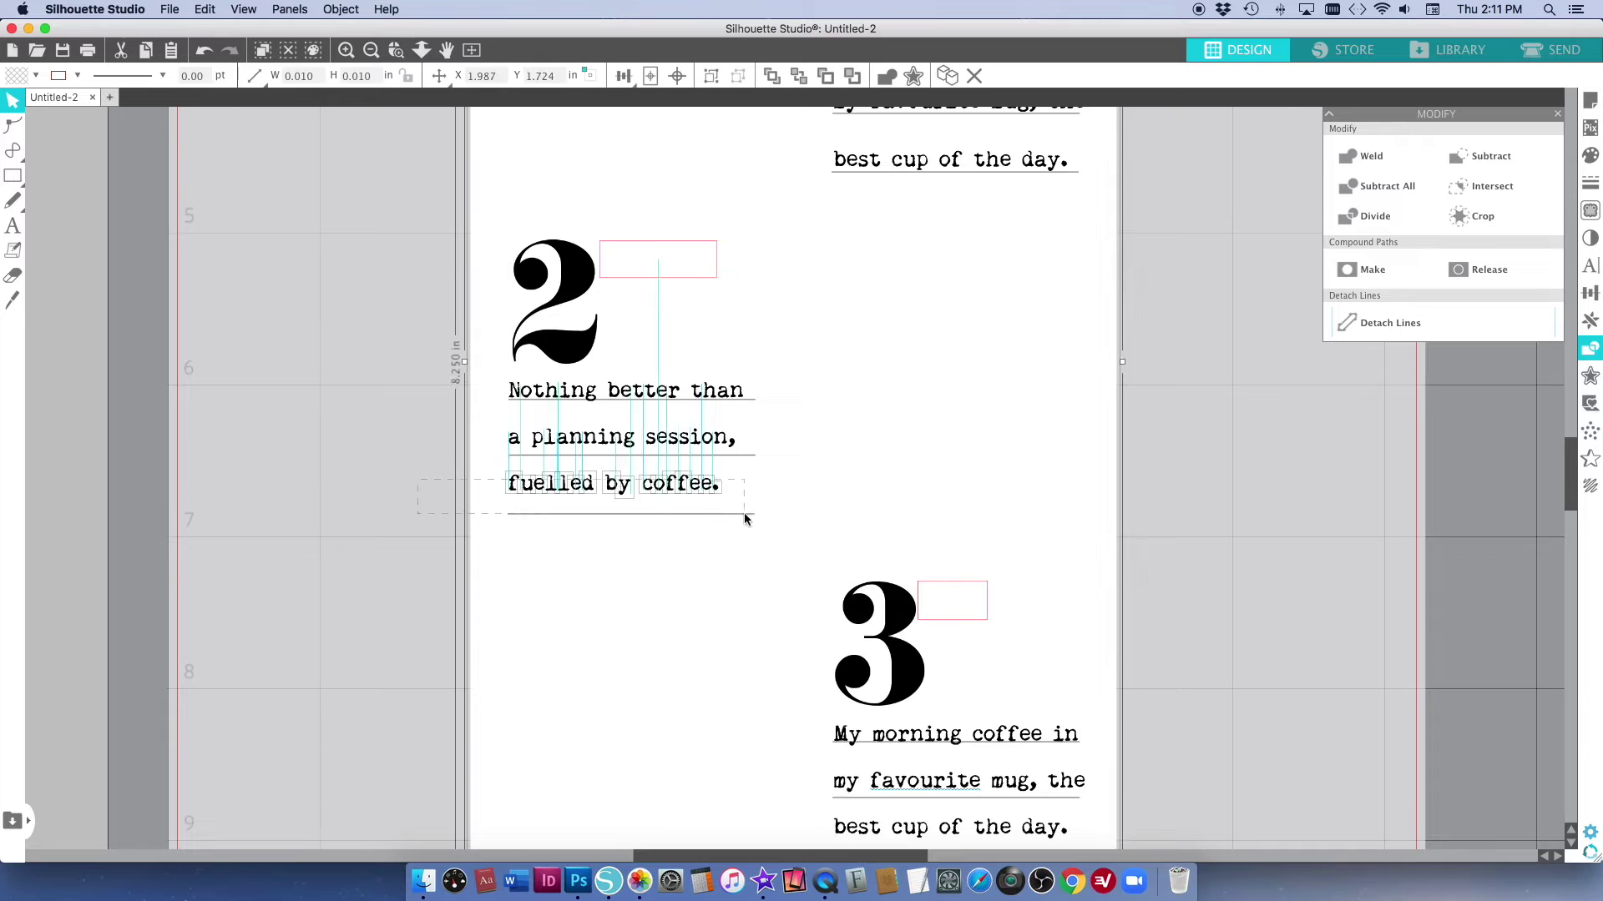
{"action": "key", "text": "super+shift+g"}
{"action": "left_click_drag", "start_coordinate": [424, 419], "coordinate": [773, 441]}
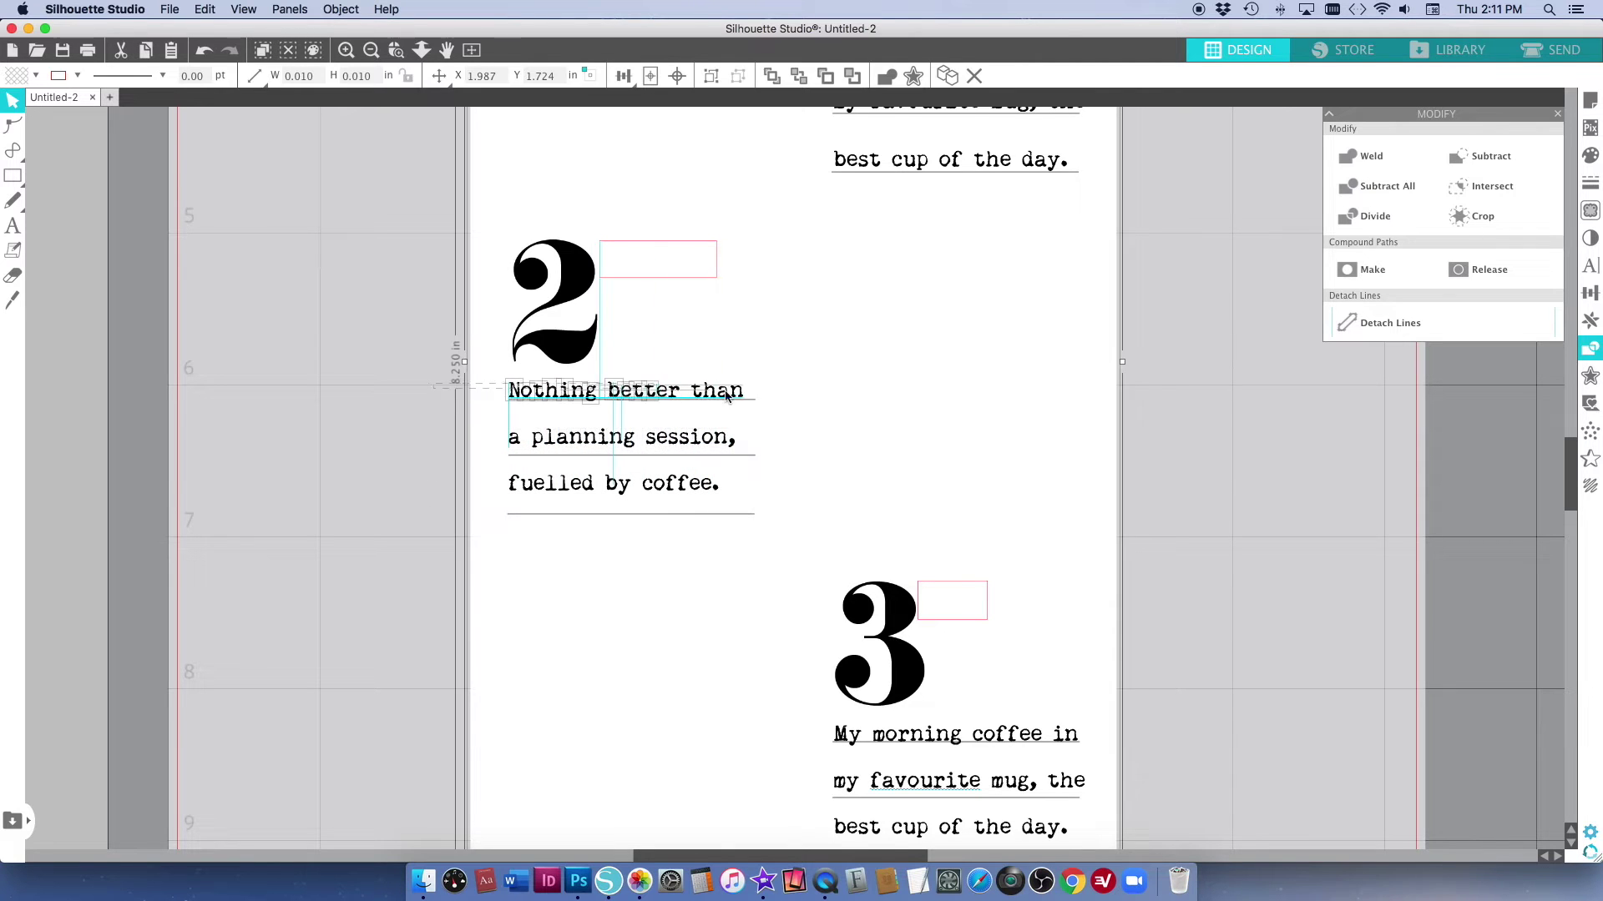
{"action": "left_click_drag", "start_coordinate": [454, 358], "coordinate": [799, 395]}
{"action": "left_click_drag", "start_coordinate": [628, 437], "coordinate": [618, 502]}
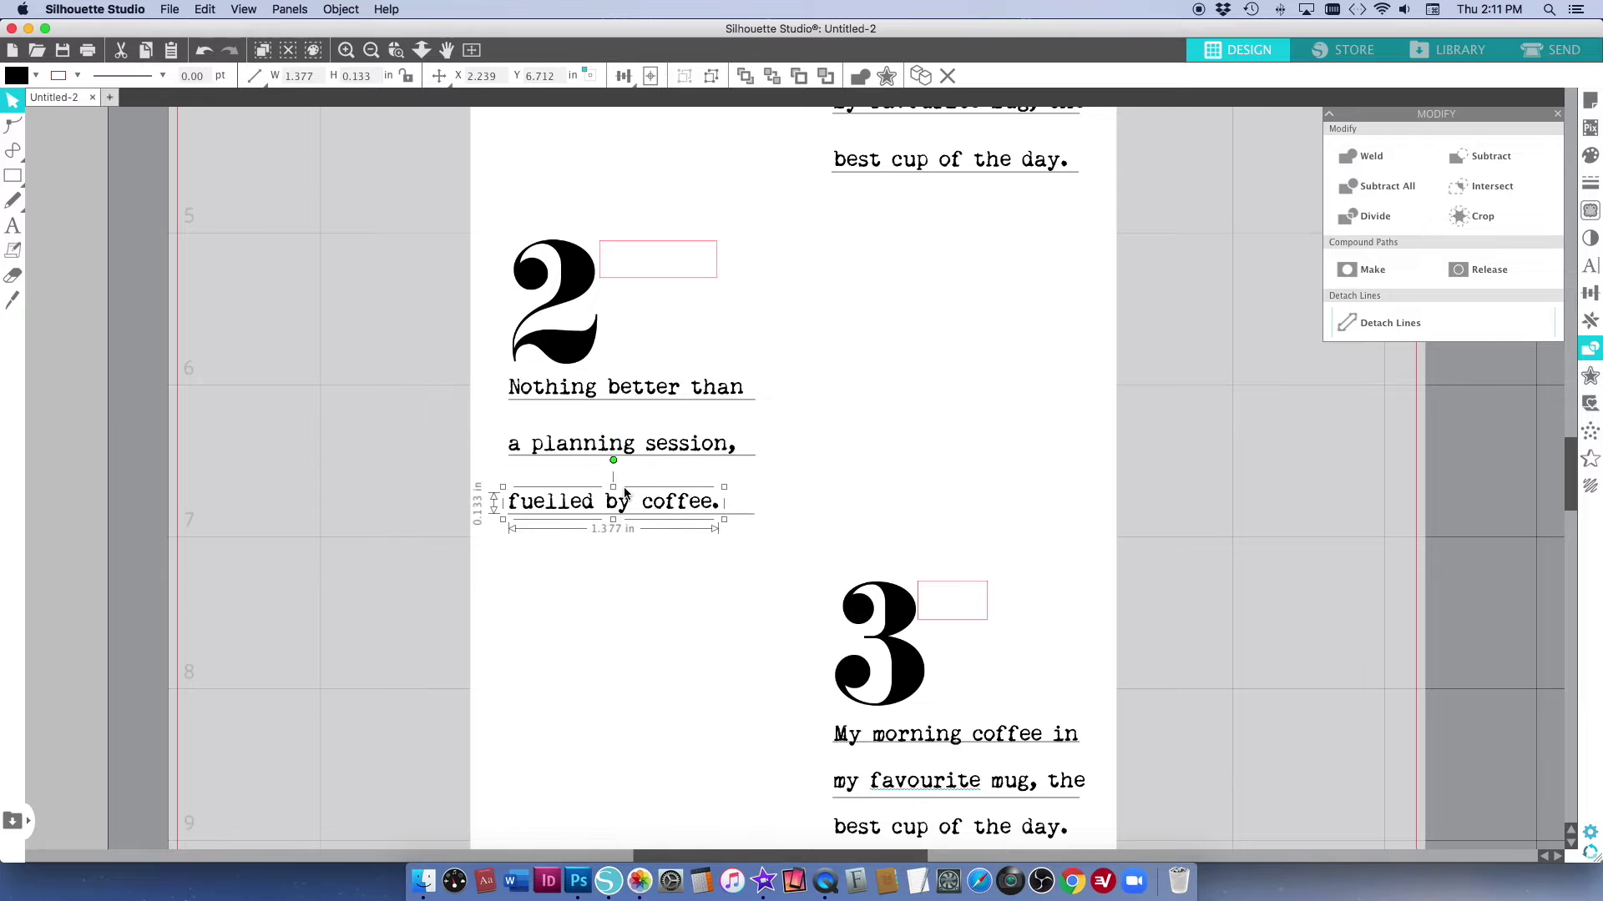
{"action": "scroll", "coordinate": [798, 533], "scroll_direction": "down", "scroll_amount": 5}
{"action": "scroll", "coordinate": [798, 533], "scroll_direction": "right", "scroll_amount": 4}
Change the section 3 note to 'I just had to try a Dalgona coffee! So strong, so good!' with a line break.
{"action": "double_click", "coordinate": [769, 556]}
{"action": "key", "text": "super+a"}
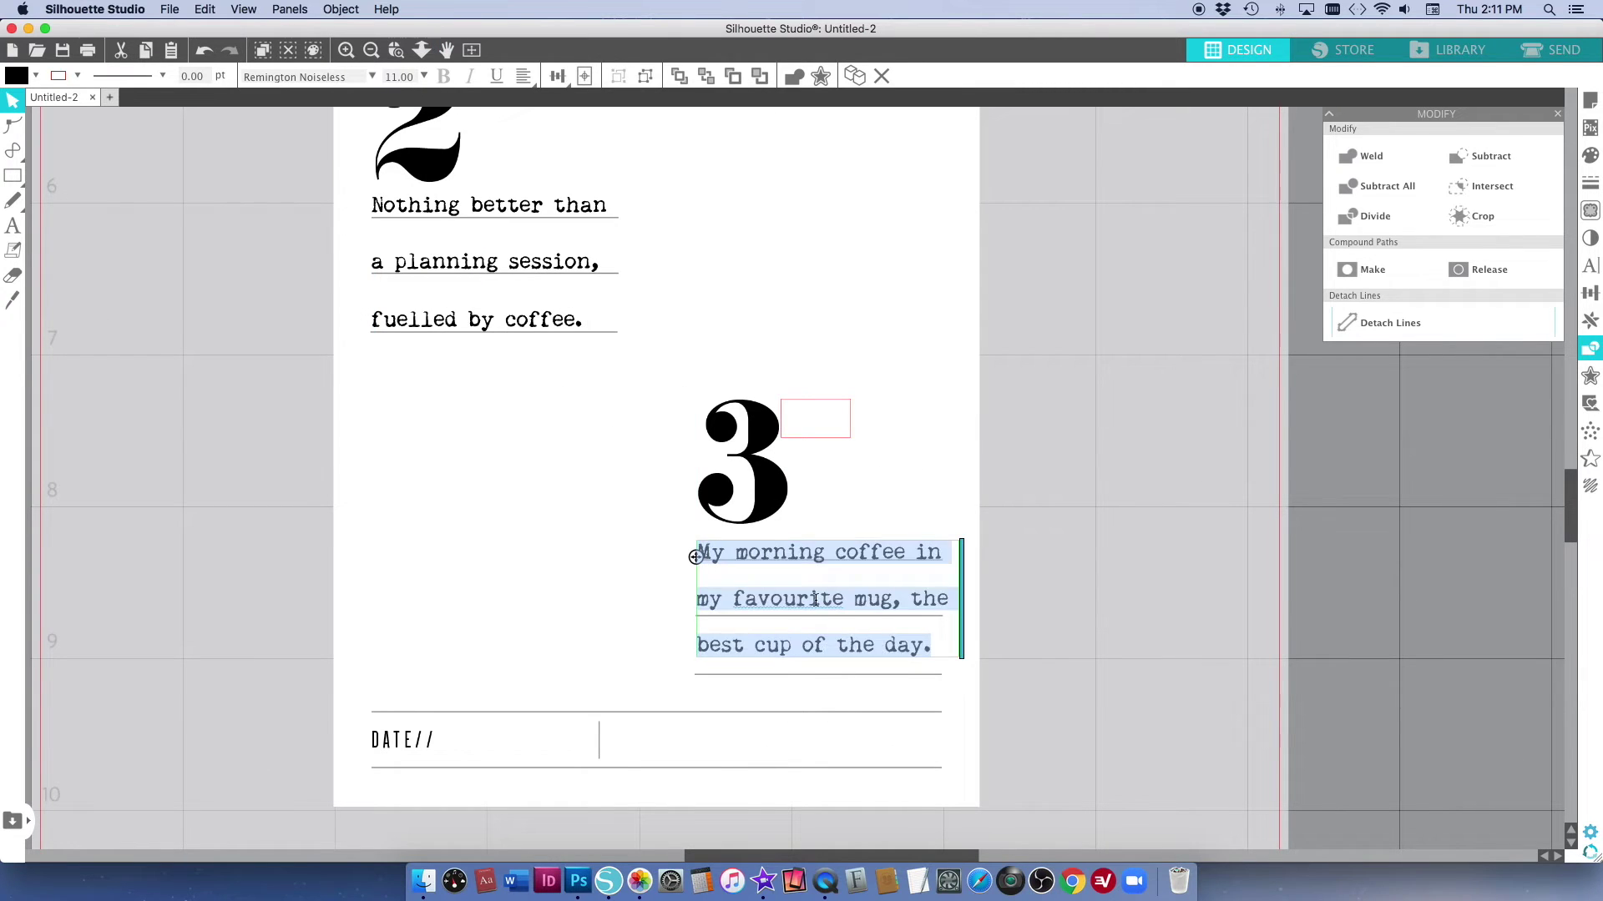
{"action": "type", "text": "I just had to try a Dalgona coffee"}
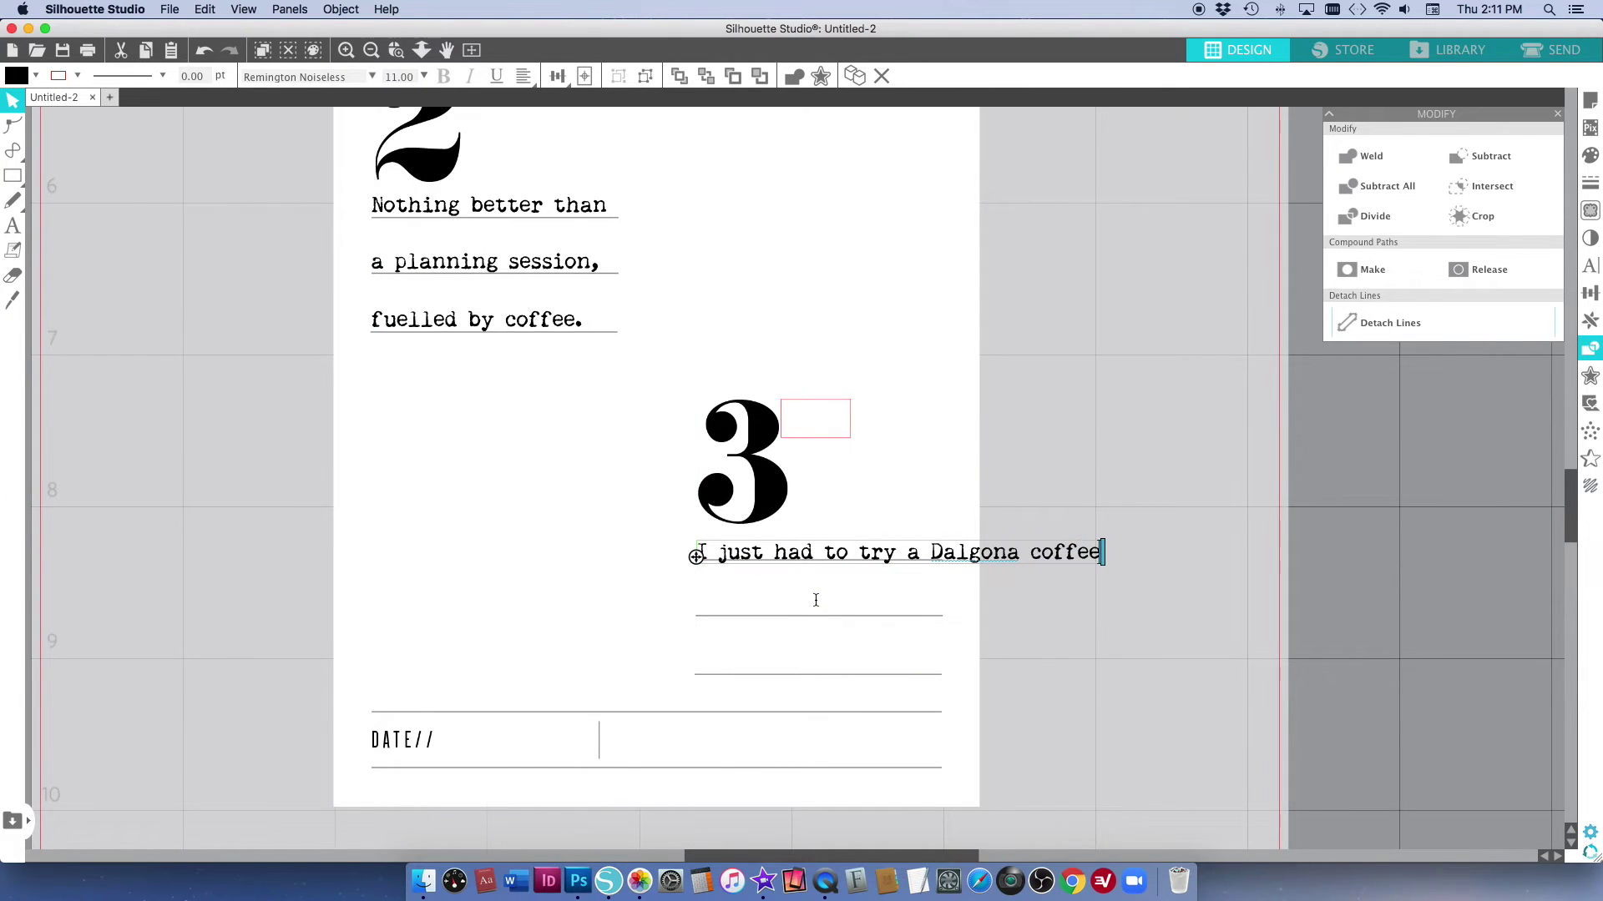
{"action": "type", "text": "! So strong, so good!"}
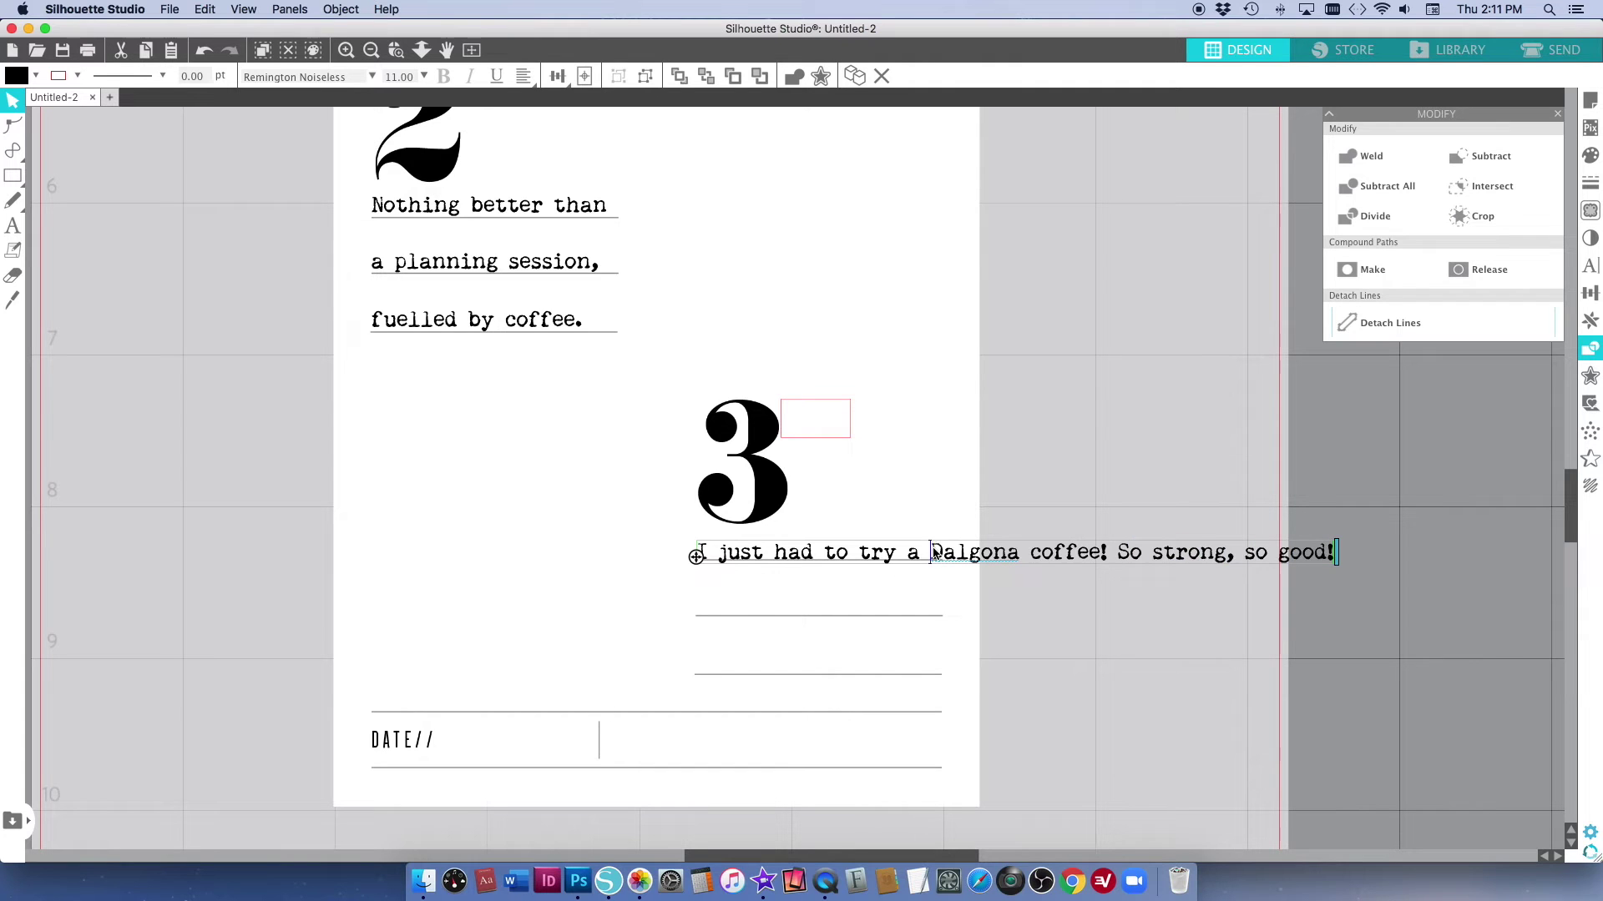
{"action": "left_click", "coordinate": [884, 597]}
{"action": "key", "text": "Return"}
{"action": "key", "text": "Escape"}
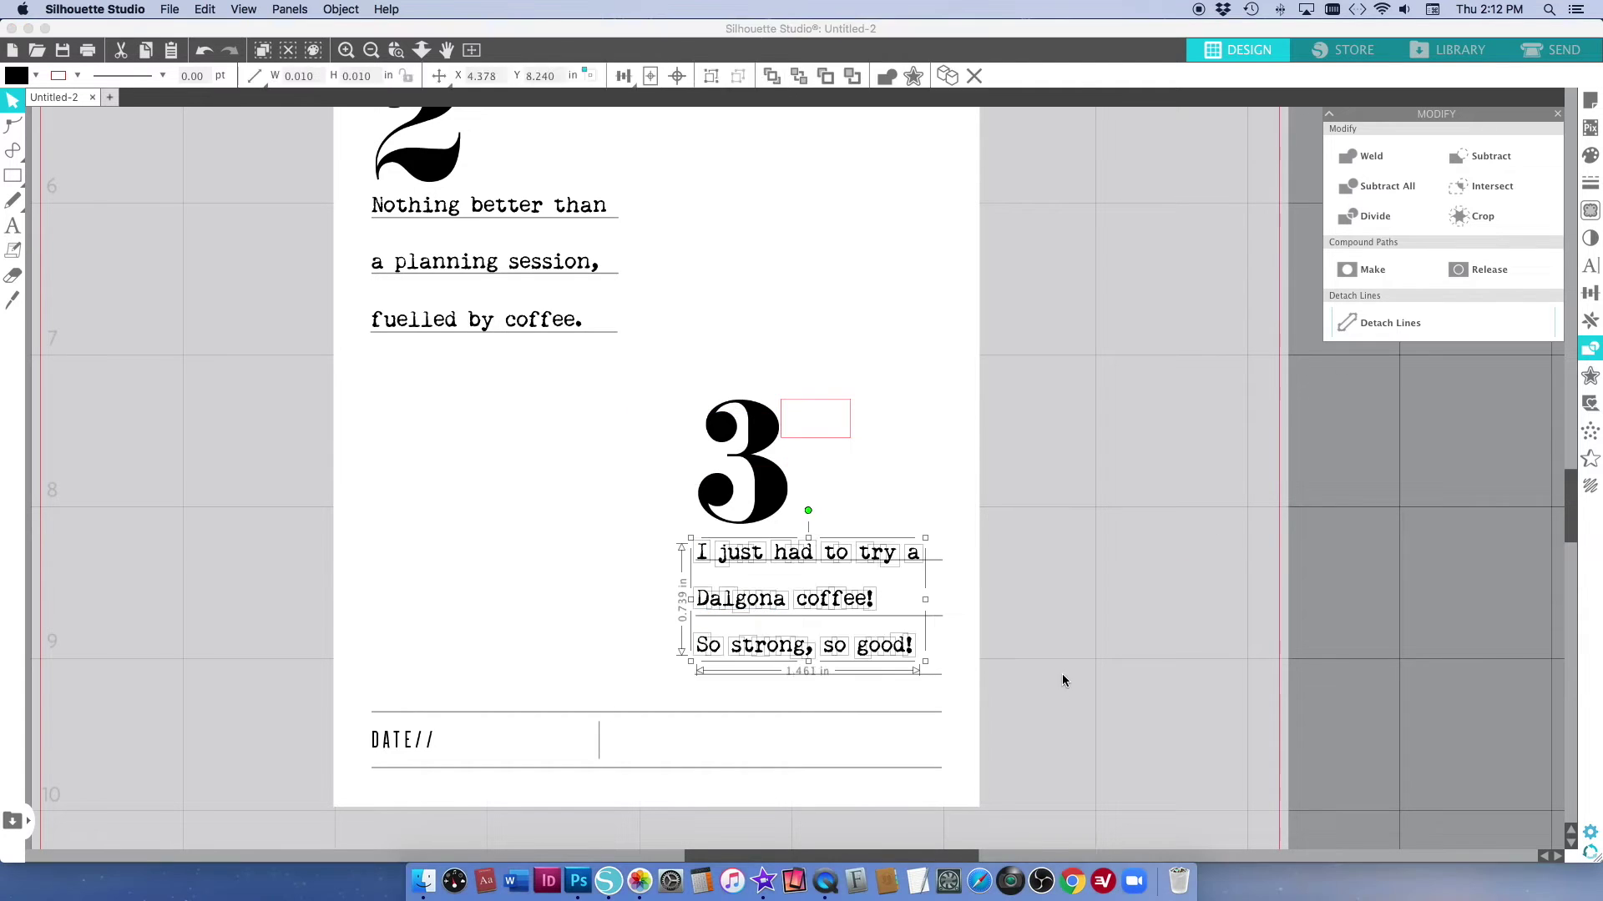
Split the note into lines, place each on its underline, and left-align them.
{"action": "left_click", "coordinate": [654, 648]}
{"action": "left_click_drag", "start_coordinate": [654, 648], "coordinate": [668, 665]}
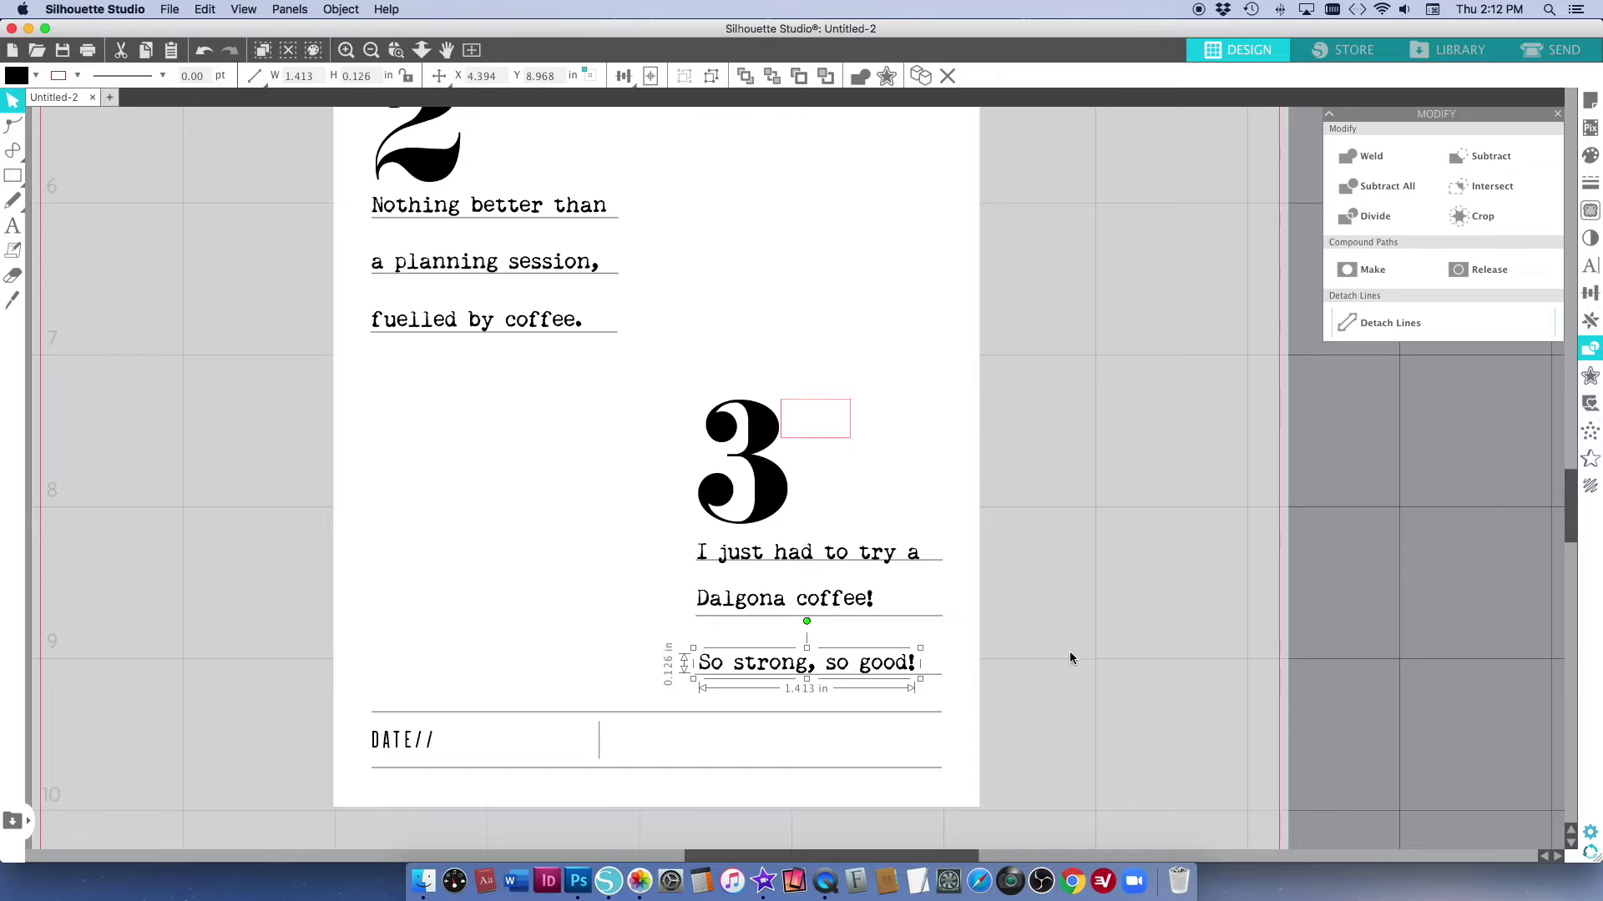
{"action": "left_click", "coordinate": [669, 608]}
{"action": "left_click_drag", "start_coordinate": [669, 608], "coordinate": [669, 614]}
{"action": "left_click", "coordinate": [666, 553]}
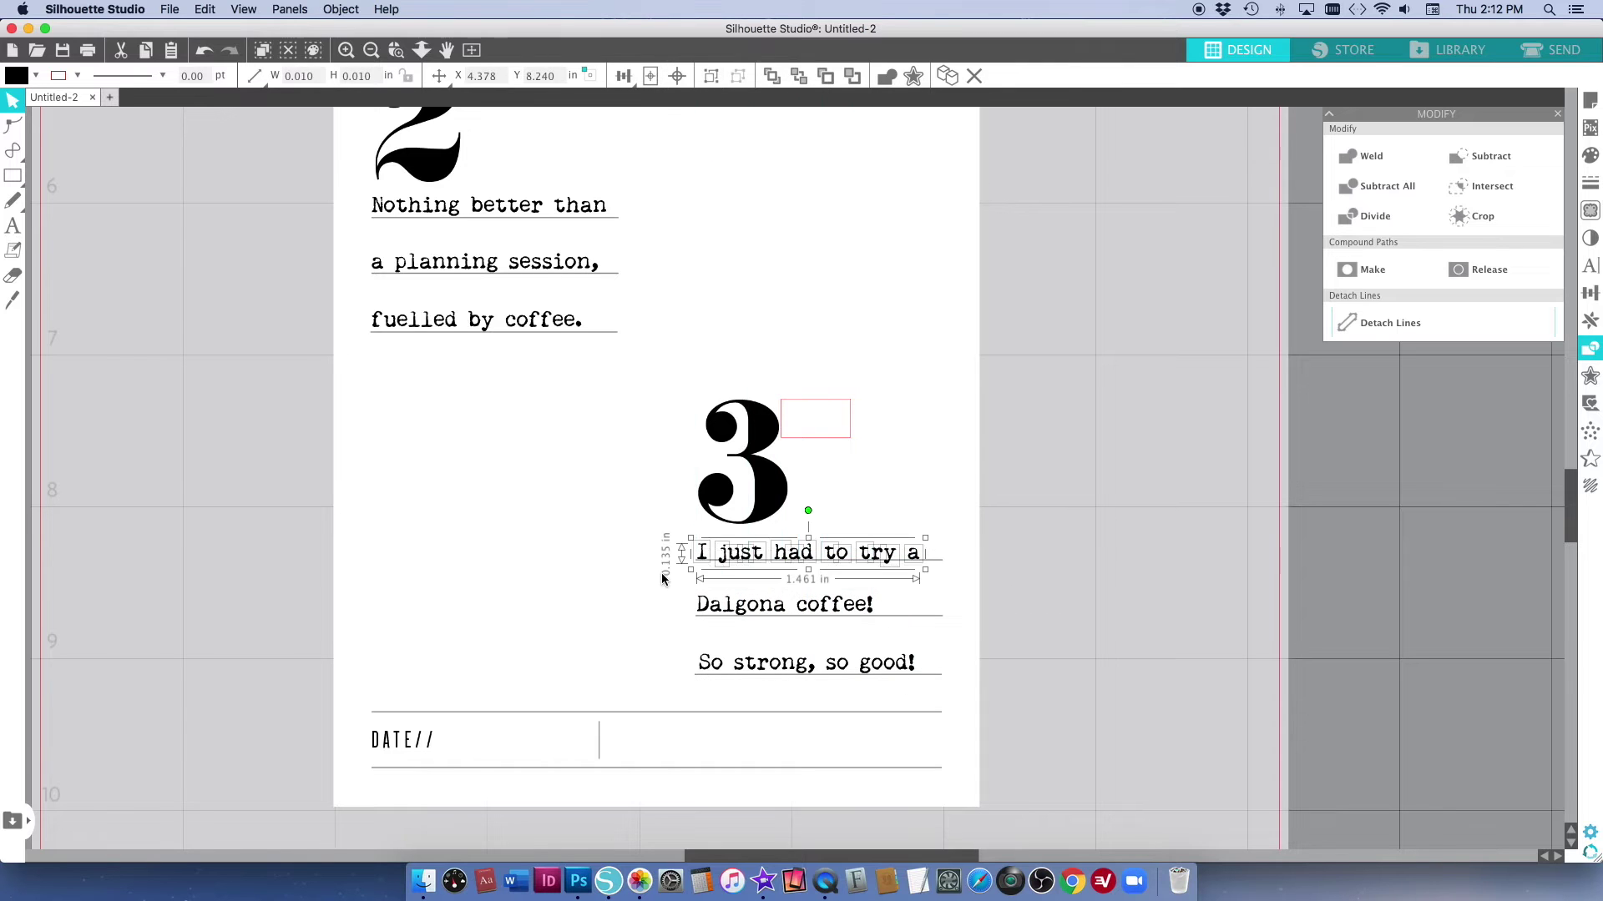
{"action": "left_click", "coordinate": [689, 659]}
{"action": "left_click", "coordinate": [708, 611], "text": "shift"}
{"action": "left_click", "coordinate": [623, 75]}
{"action": "left_click", "coordinate": [618, 102]}
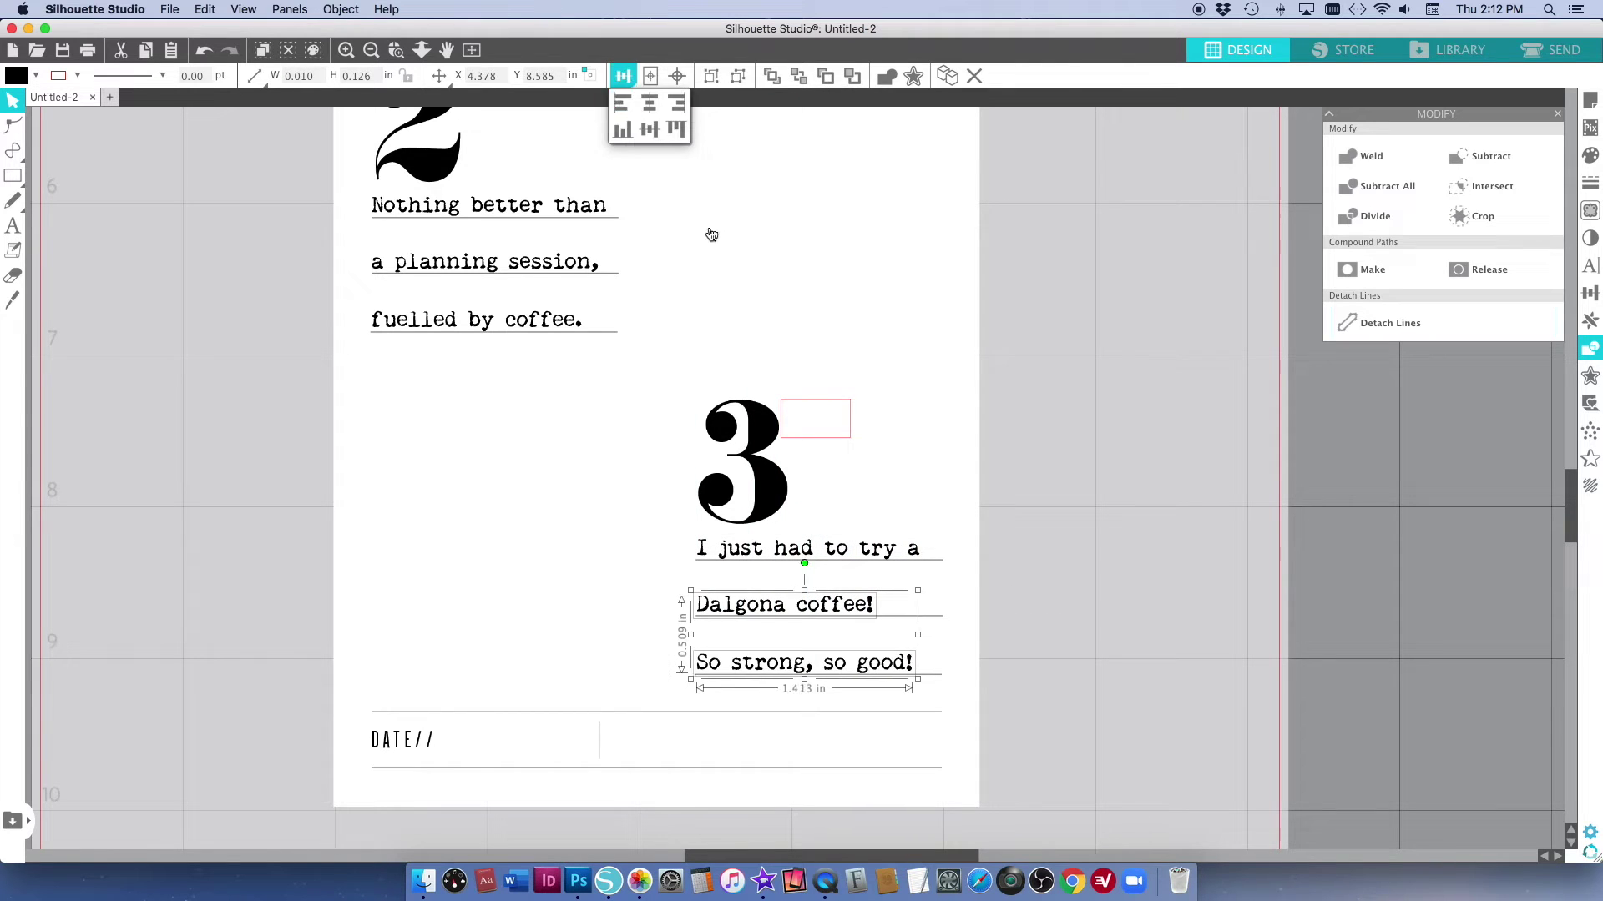
{"action": "left_click", "coordinate": [1029, 576]}
Paste a copy of the note text and change it to 16/04/2020.
{"action": "right_click", "coordinate": [1055, 490]}
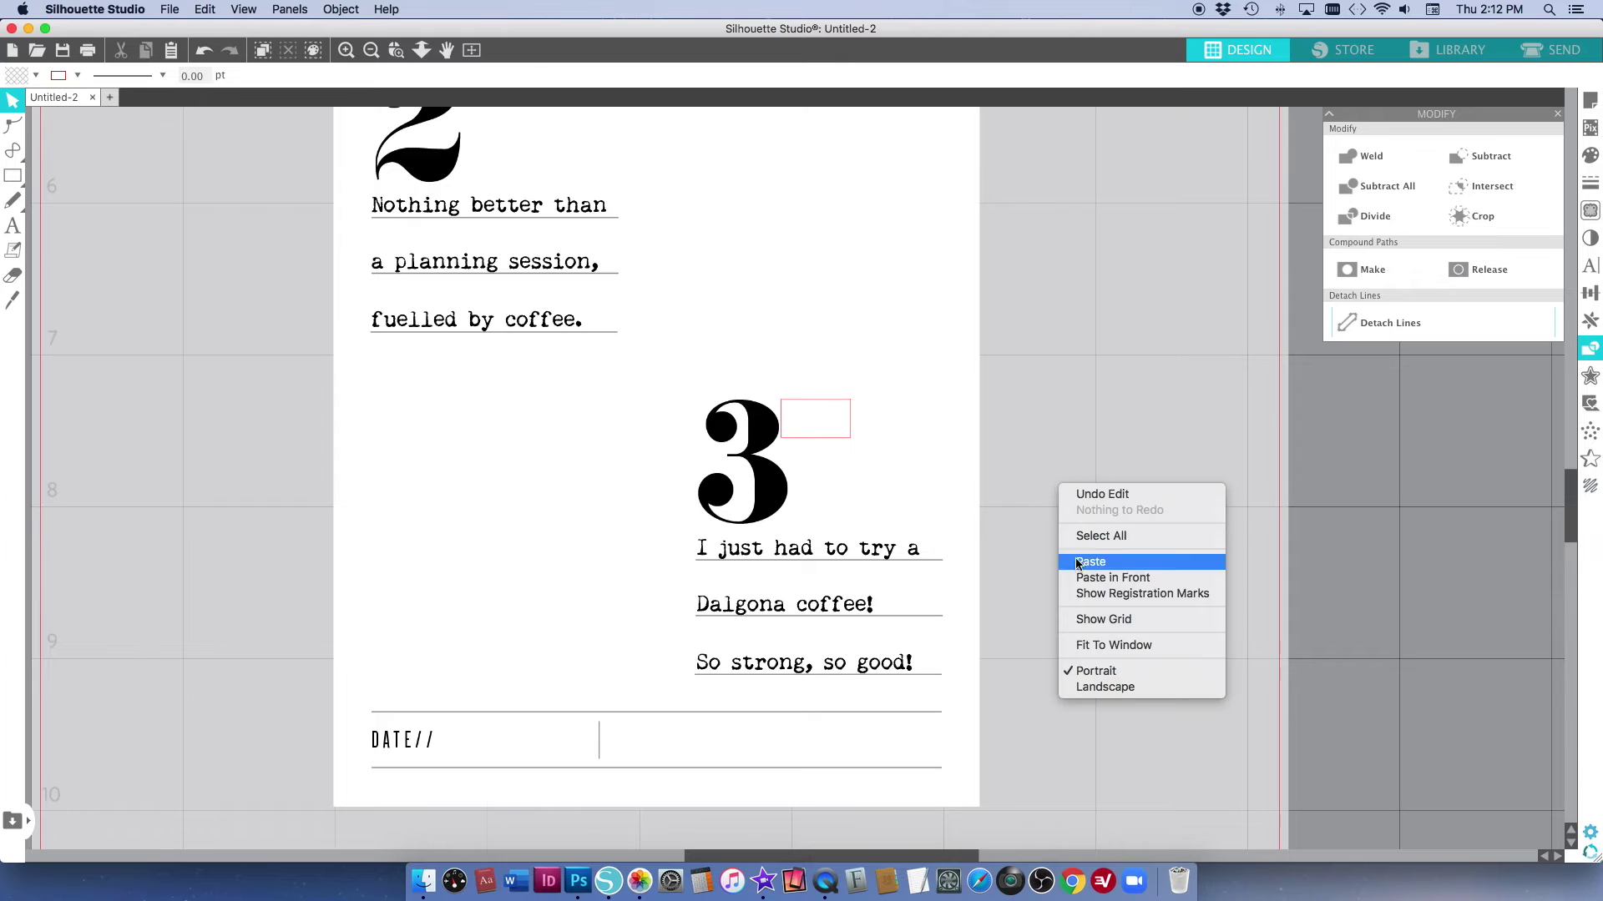
{"action": "left_click", "coordinate": [1082, 566]}
{"action": "left_click_drag", "start_coordinate": [939, 176], "coordinate": [404, 706]}
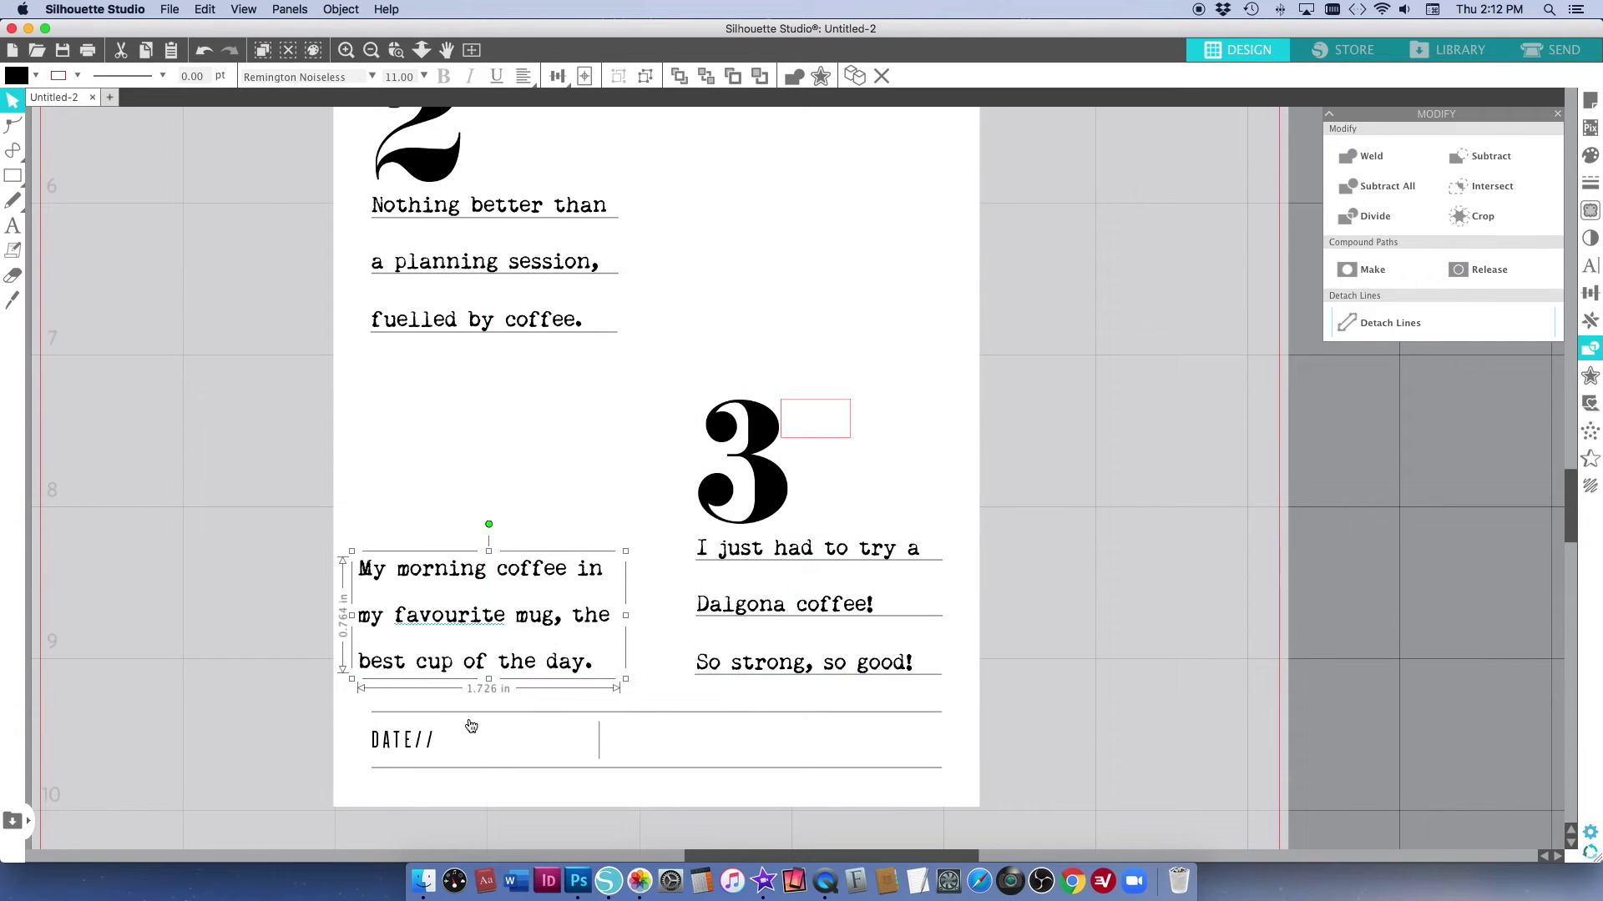
{"action": "double_click", "coordinate": [572, 671]}
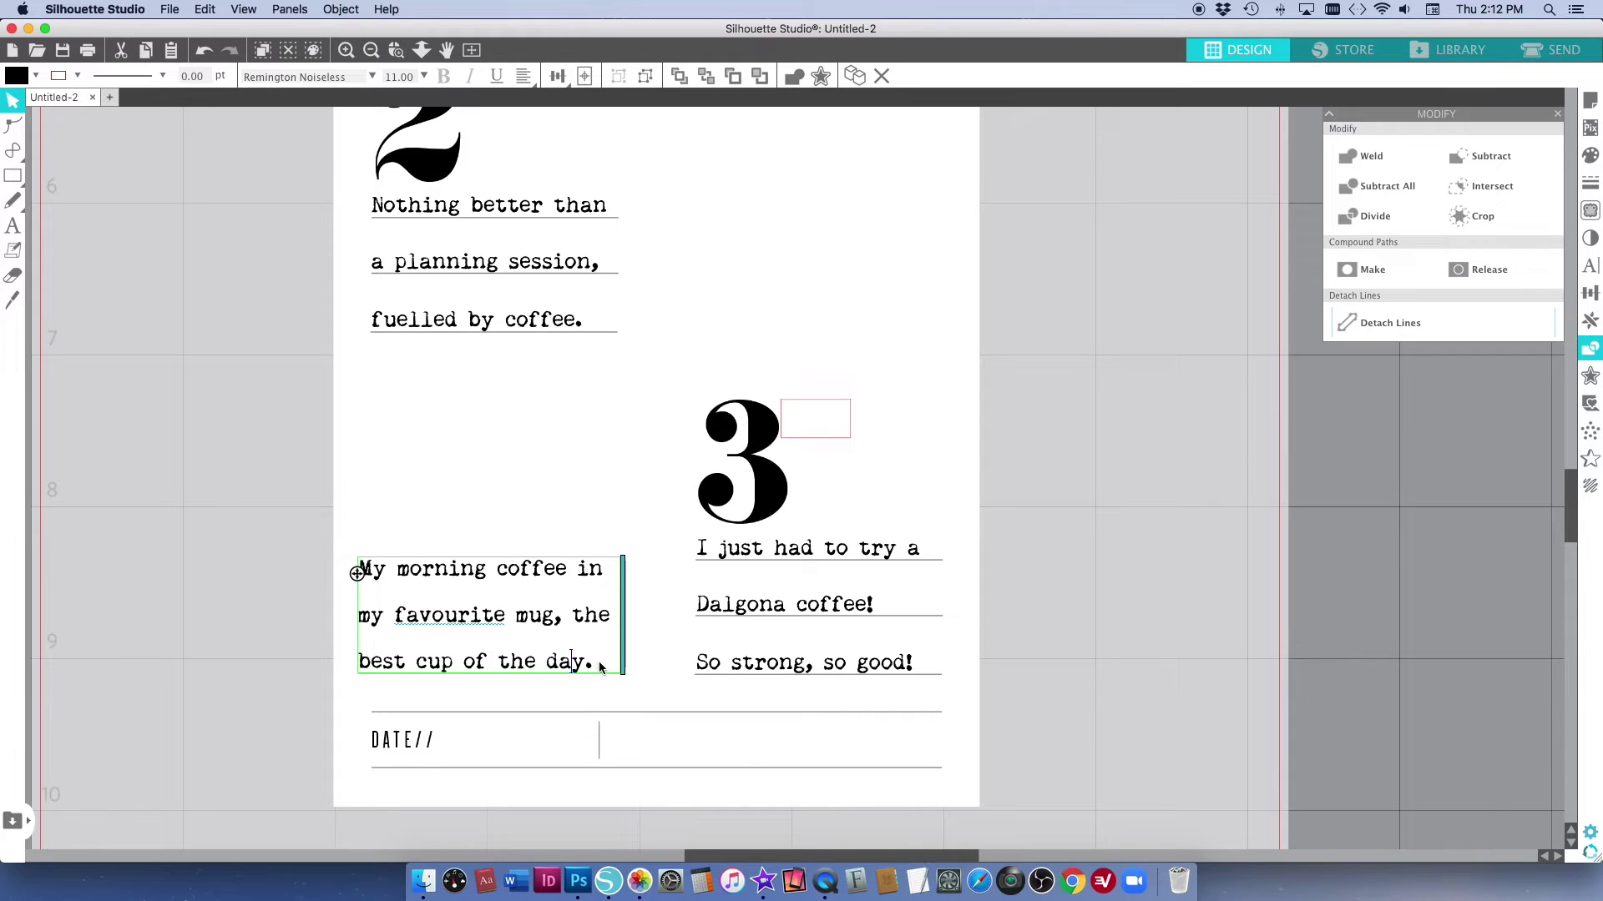
{"action": "left_click_drag", "start_coordinate": [595, 666], "coordinate": [357, 571]}
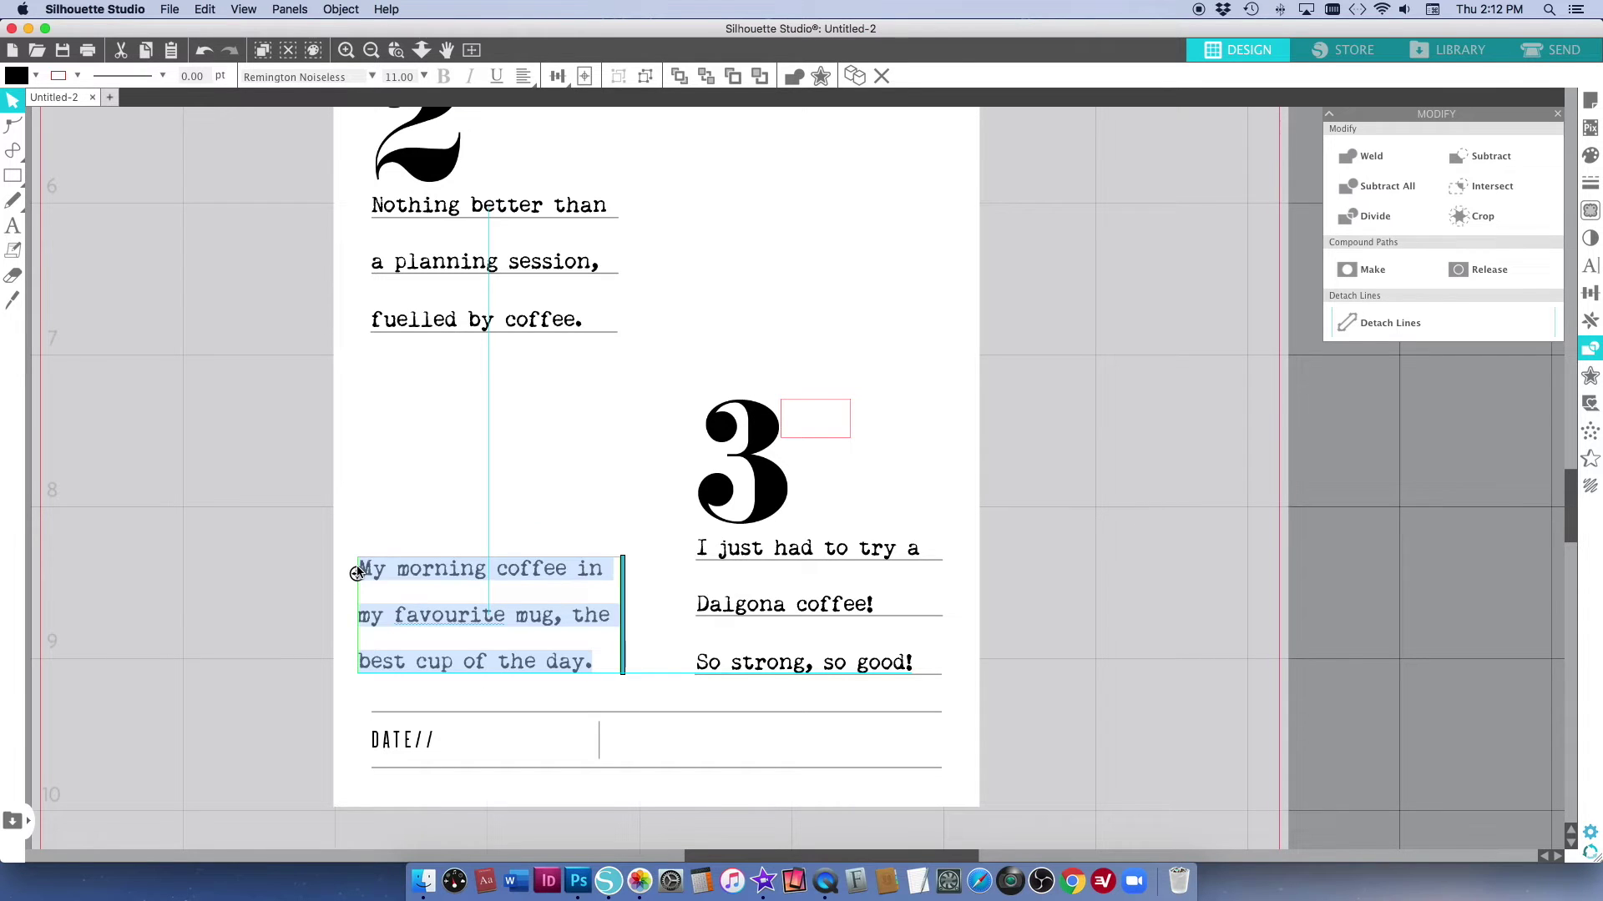
{"action": "type", "text": "16"}
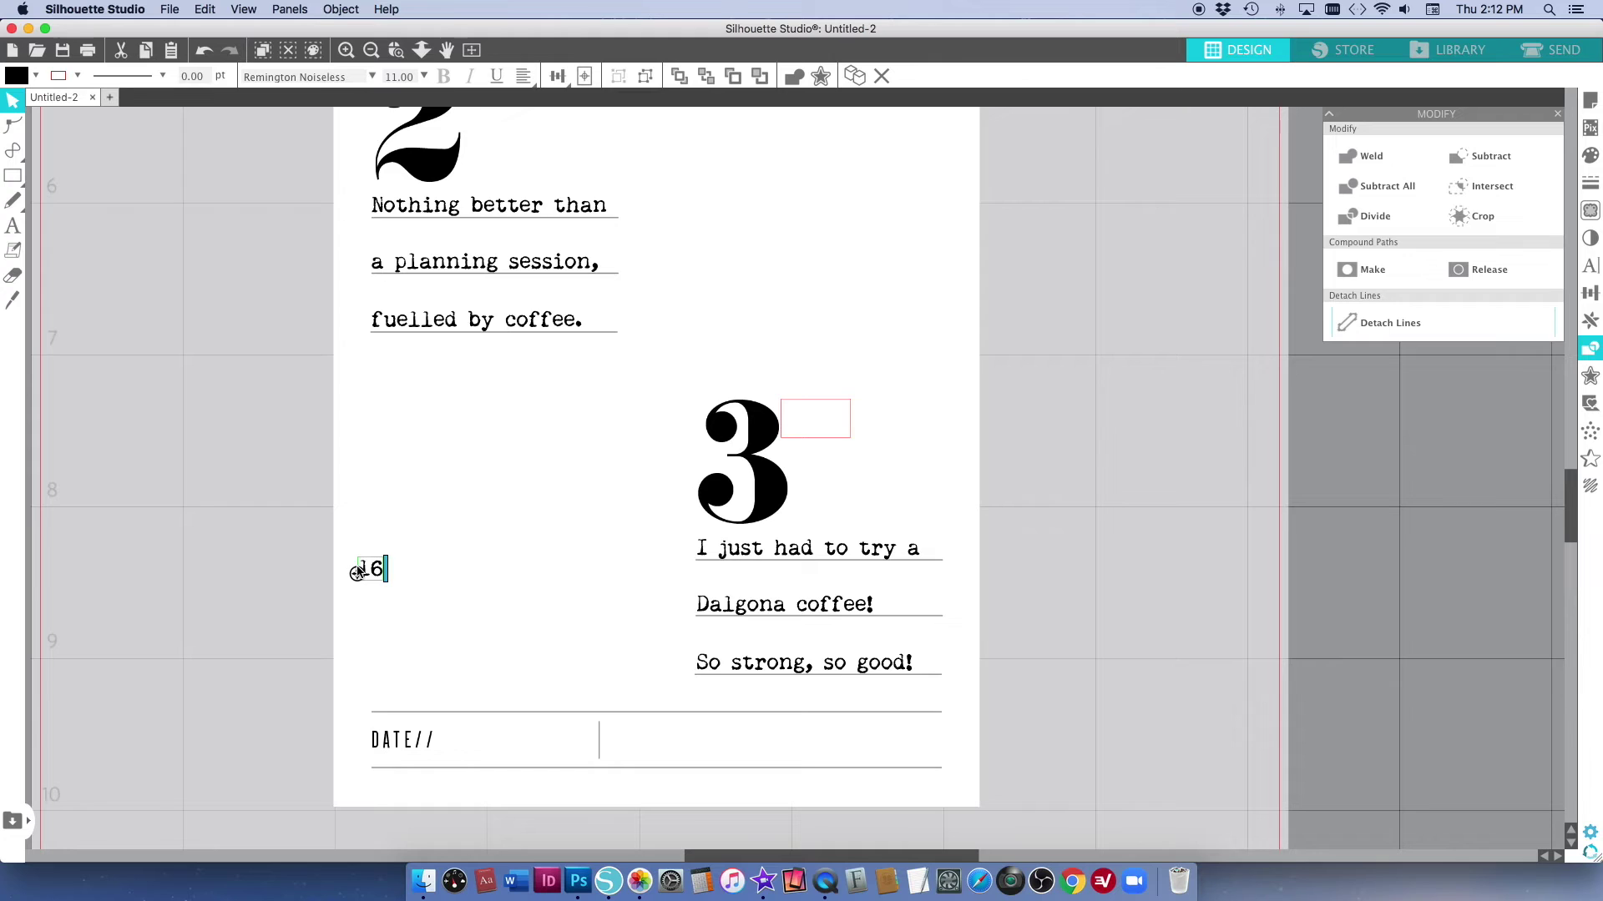
{"action": "type", "text": "/04/2020"}
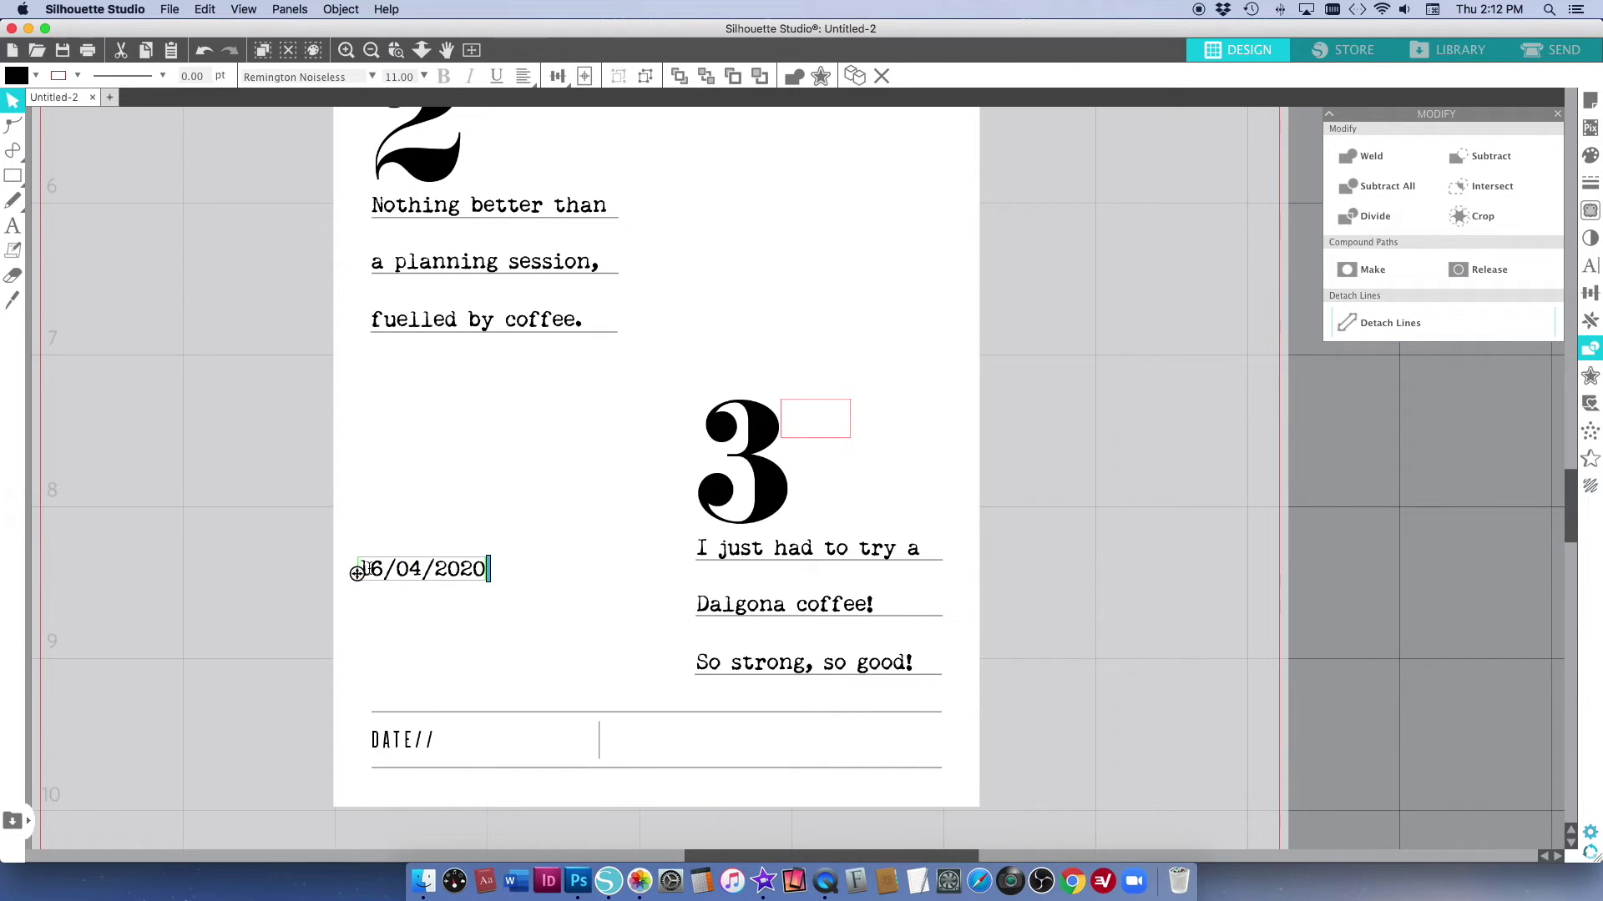
{"action": "left_click", "coordinate": [244, 494]}
Move the date 16/04/2020 beside the DATE// label at the page foot.
{"action": "left_click_drag", "start_coordinate": [419, 578], "coordinate": [502, 748]}
{"action": "scroll", "coordinate": [502, 748], "scroll_direction": "up", "scroll_amount": 1}
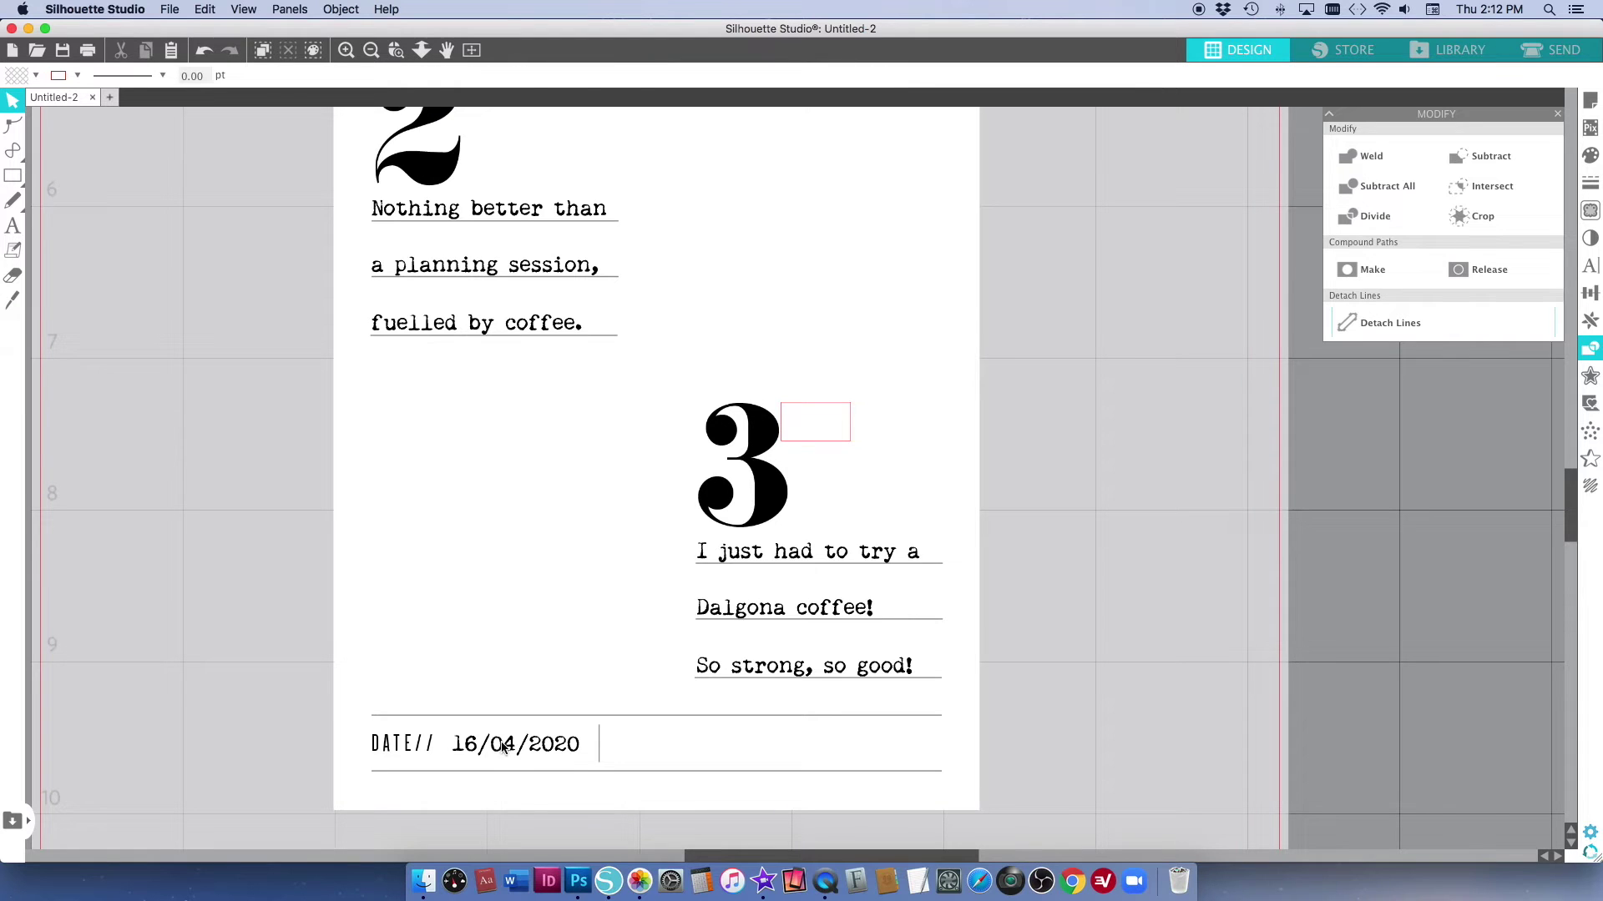
{"action": "left_click", "coordinate": [503, 747]}
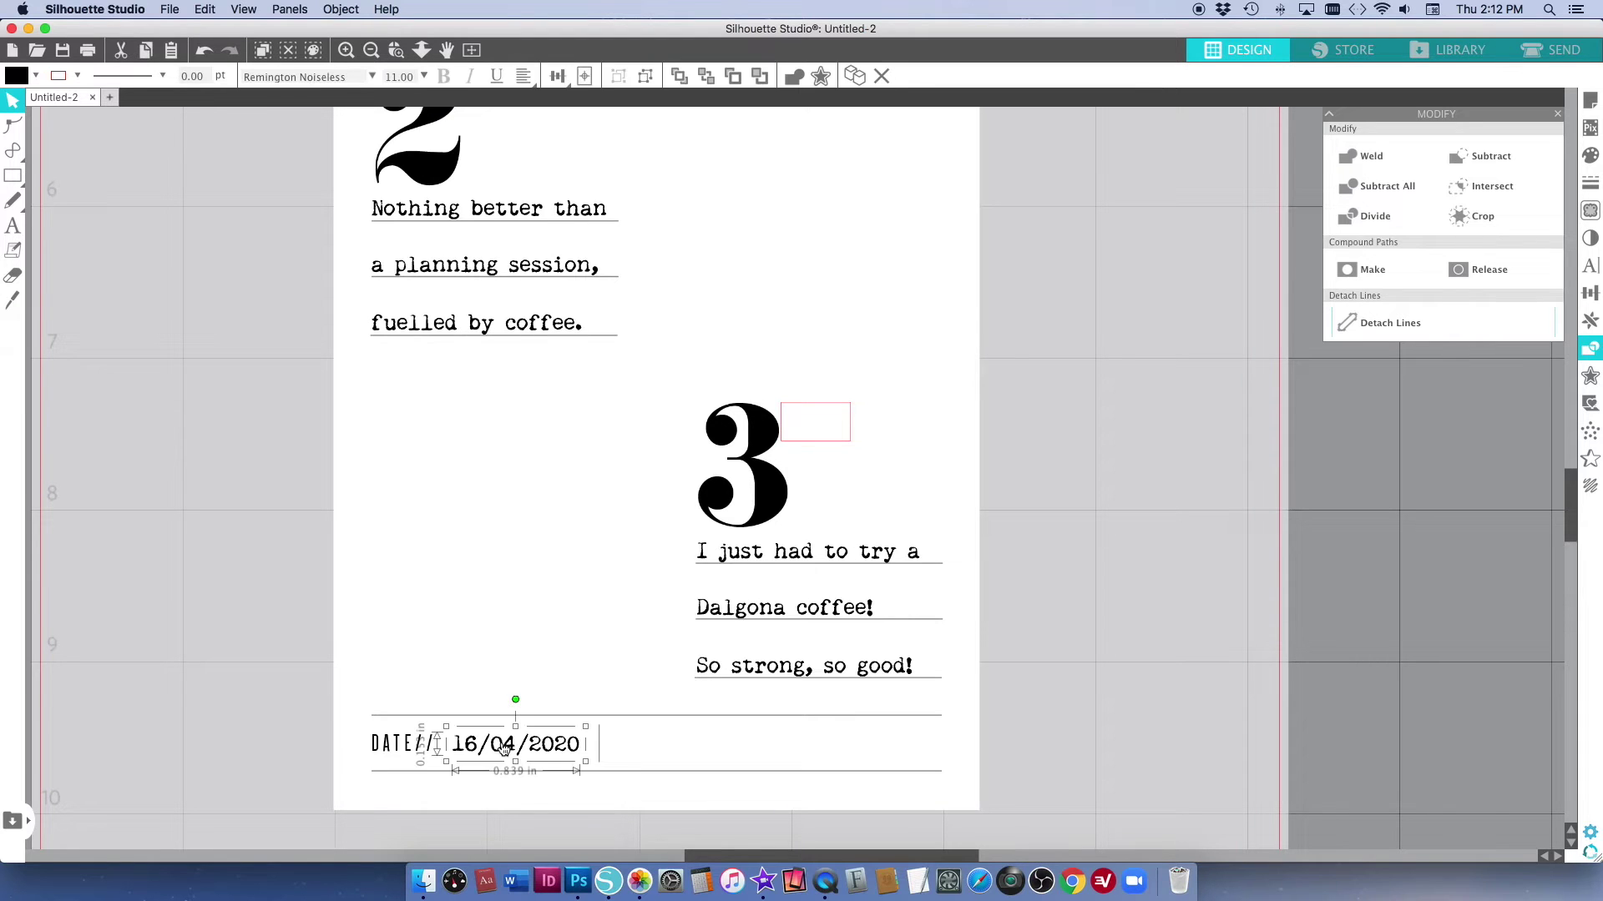
Fill the date 16/04/2020 with the peach eyedropper-sampled from the top tab shape.
{"action": "left_click", "coordinate": [37, 78]}
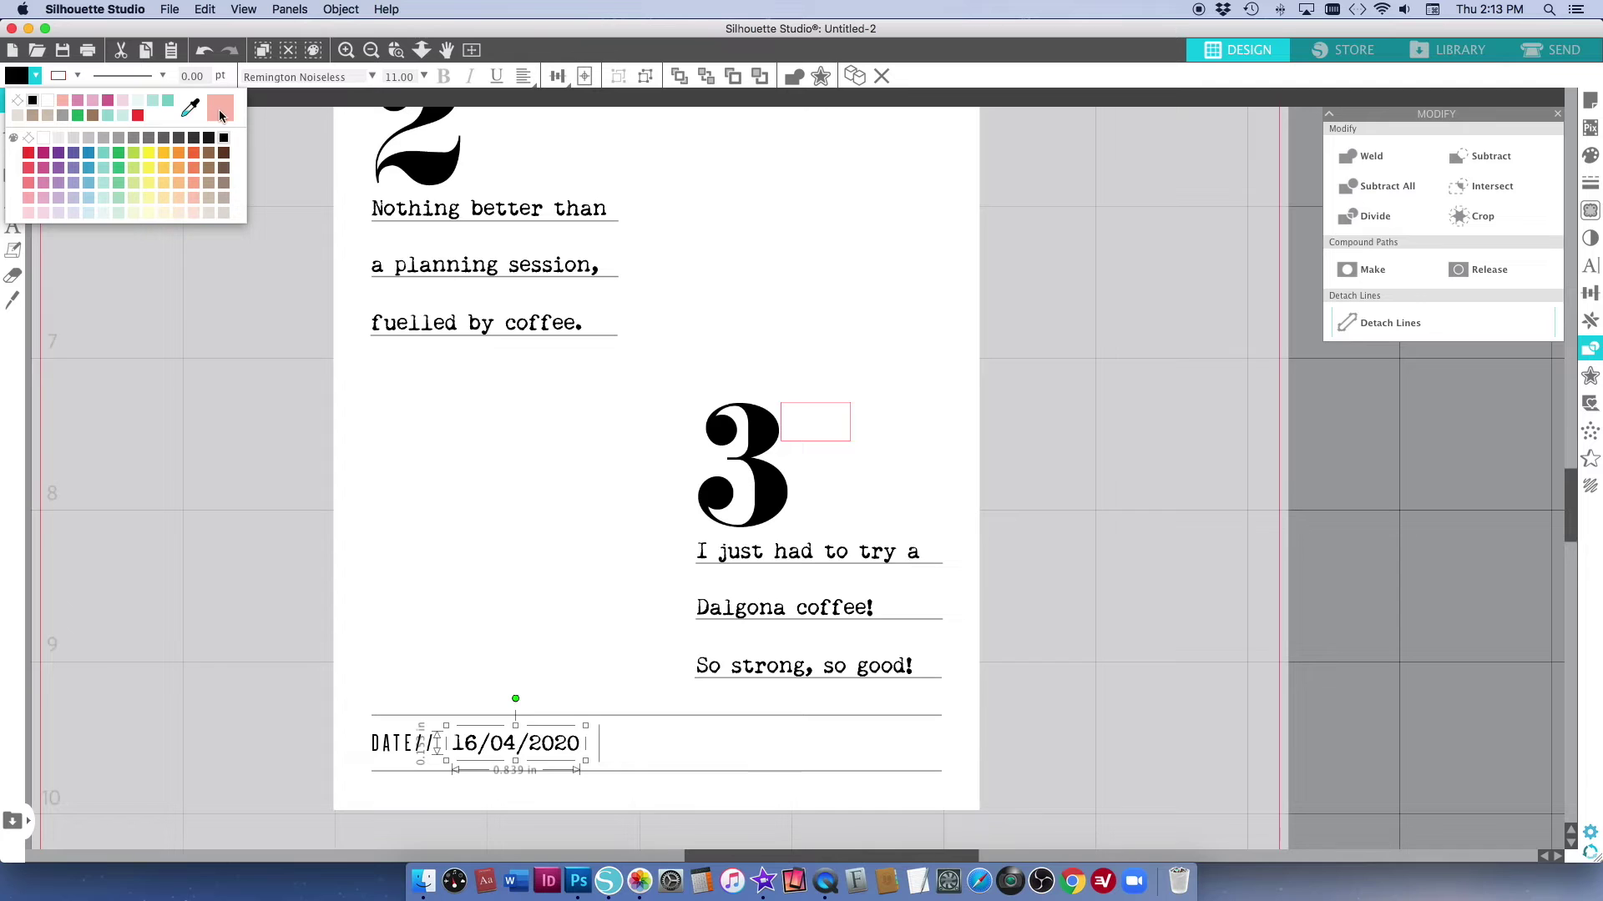
{"action": "left_click", "coordinate": [221, 114]}
{"action": "left_click", "coordinate": [221, 114]}
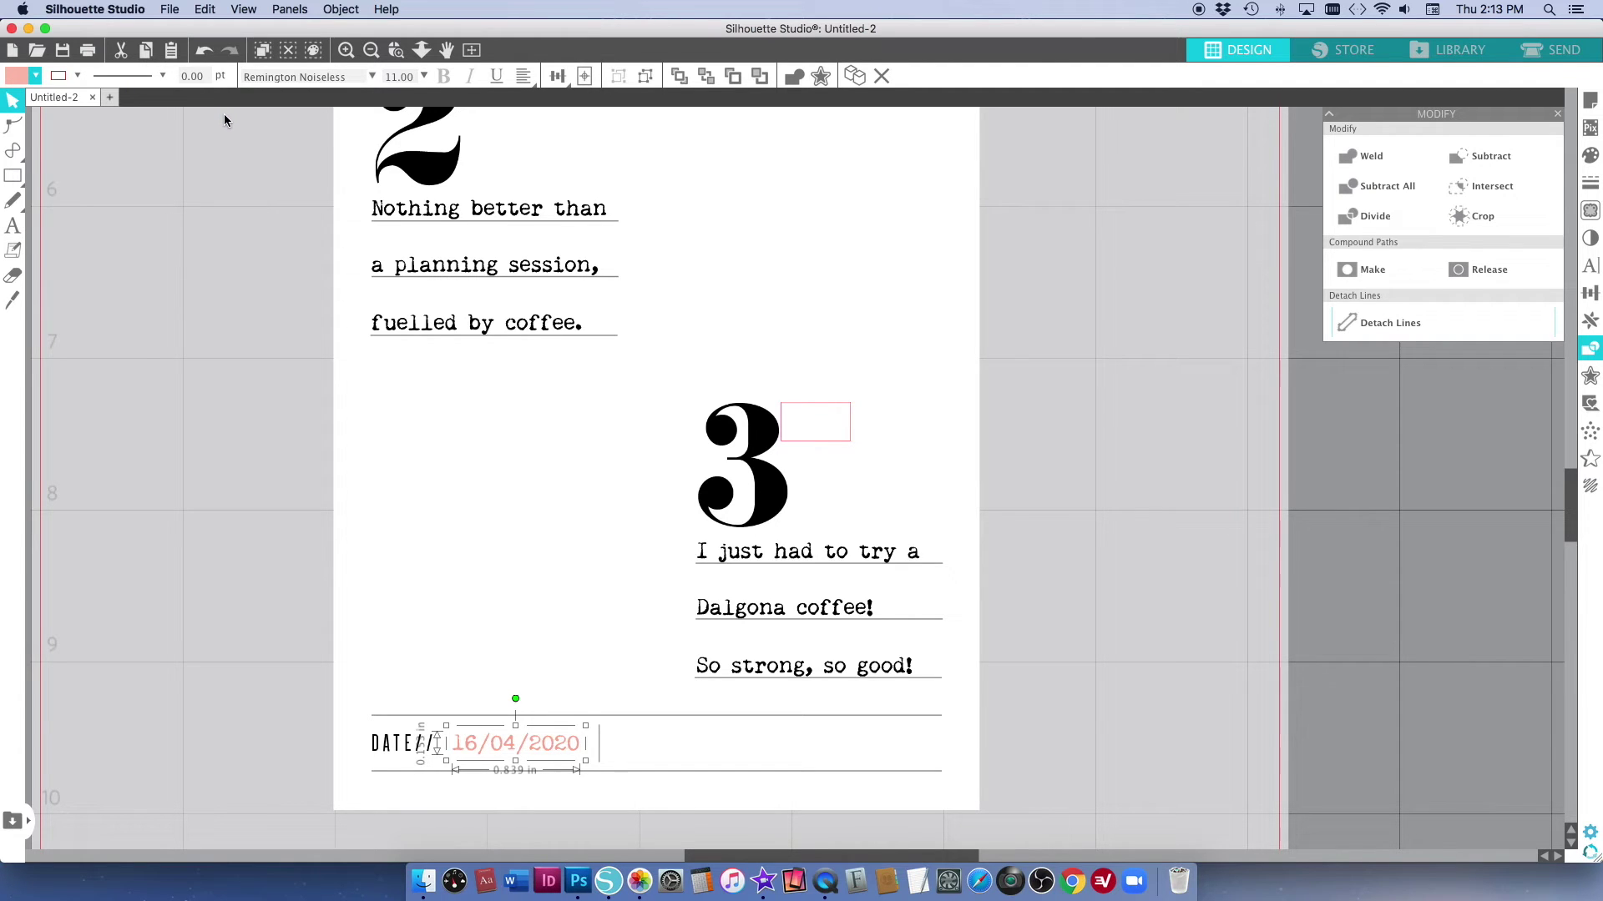
{"action": "left_click", "coordinate": [37, 77]}
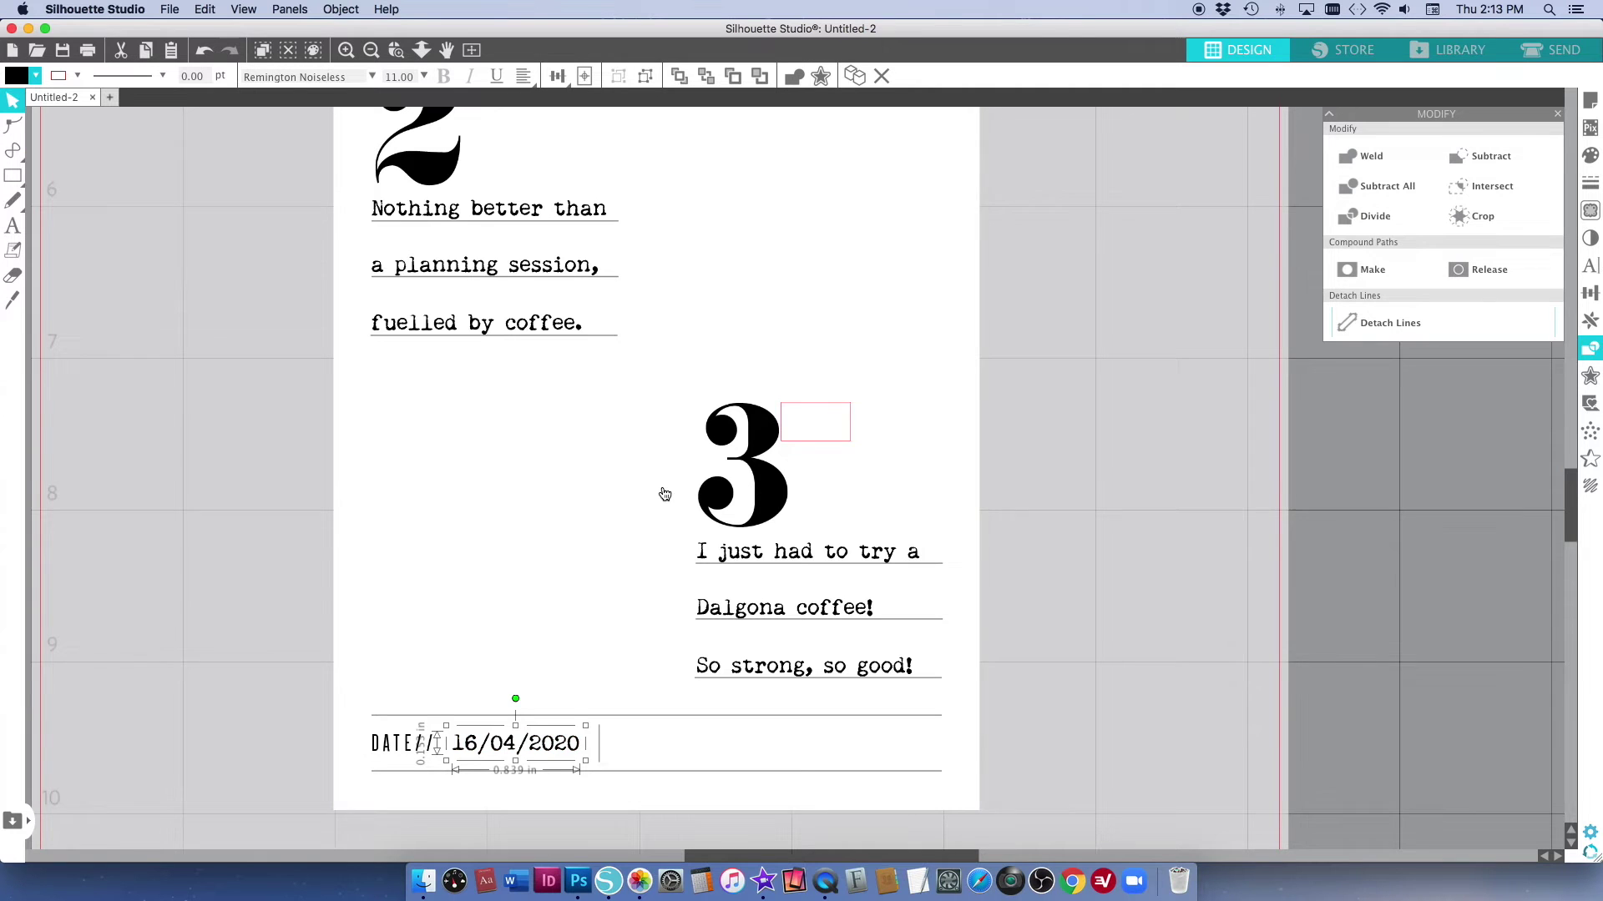
{"action": "scroll", "coordinate": [664, 494], "scroll_direction": "up", "scroll_amount": 4}
{"action": "scroll", "coordinate": [665, 494], "scroll_direction": "up", "scroll_amount": 5}
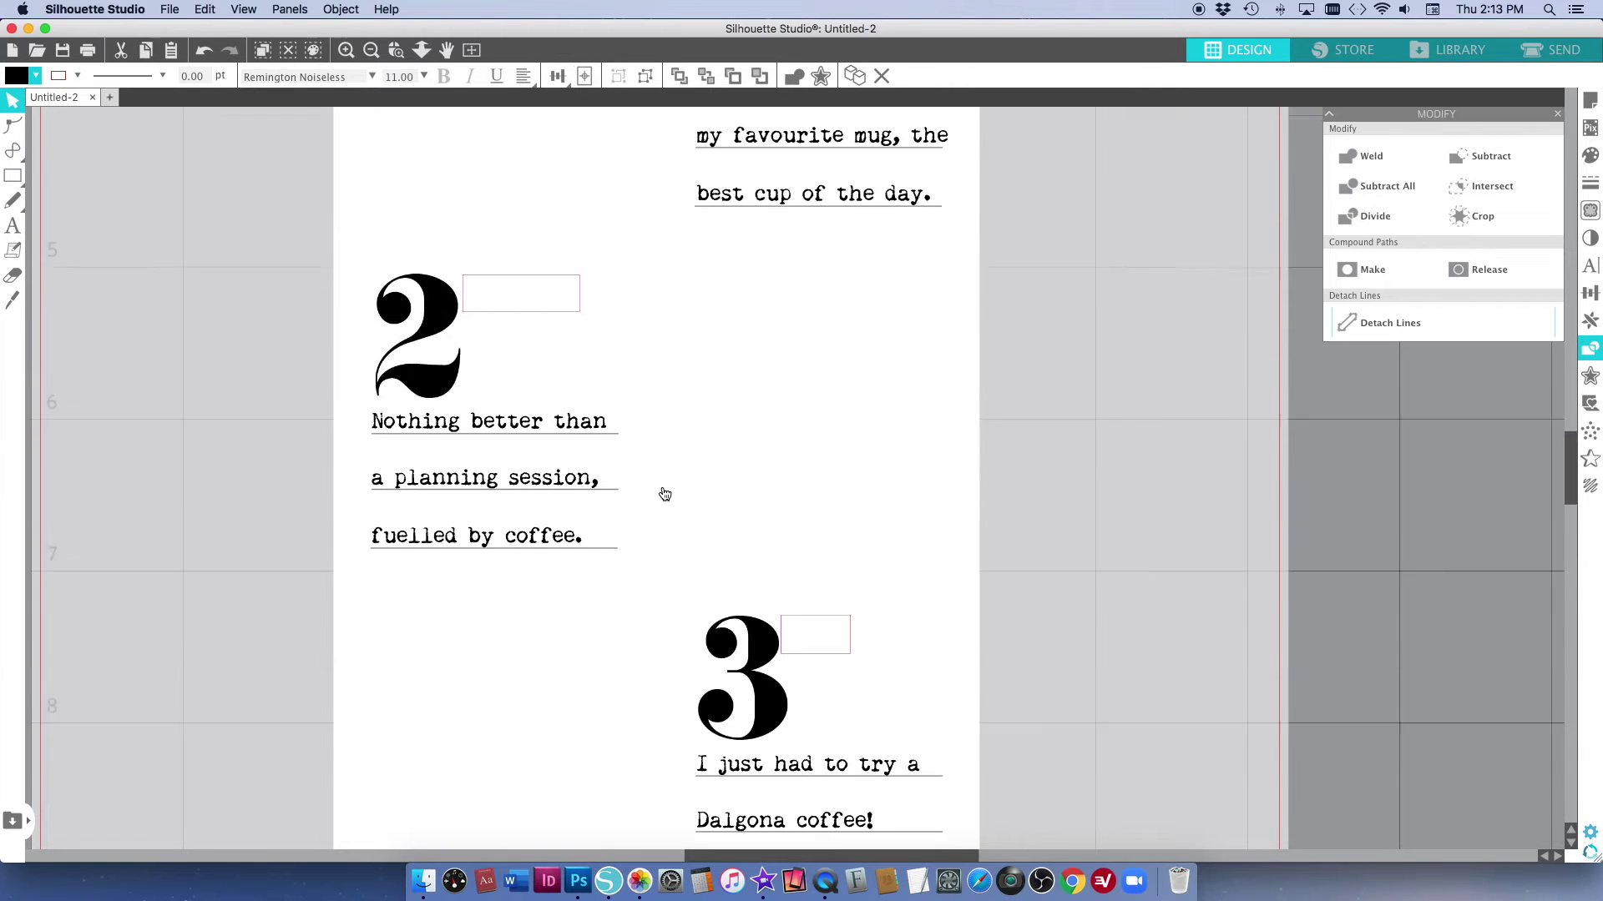
{"action": "left_click", "coordinate": [370, 51]}
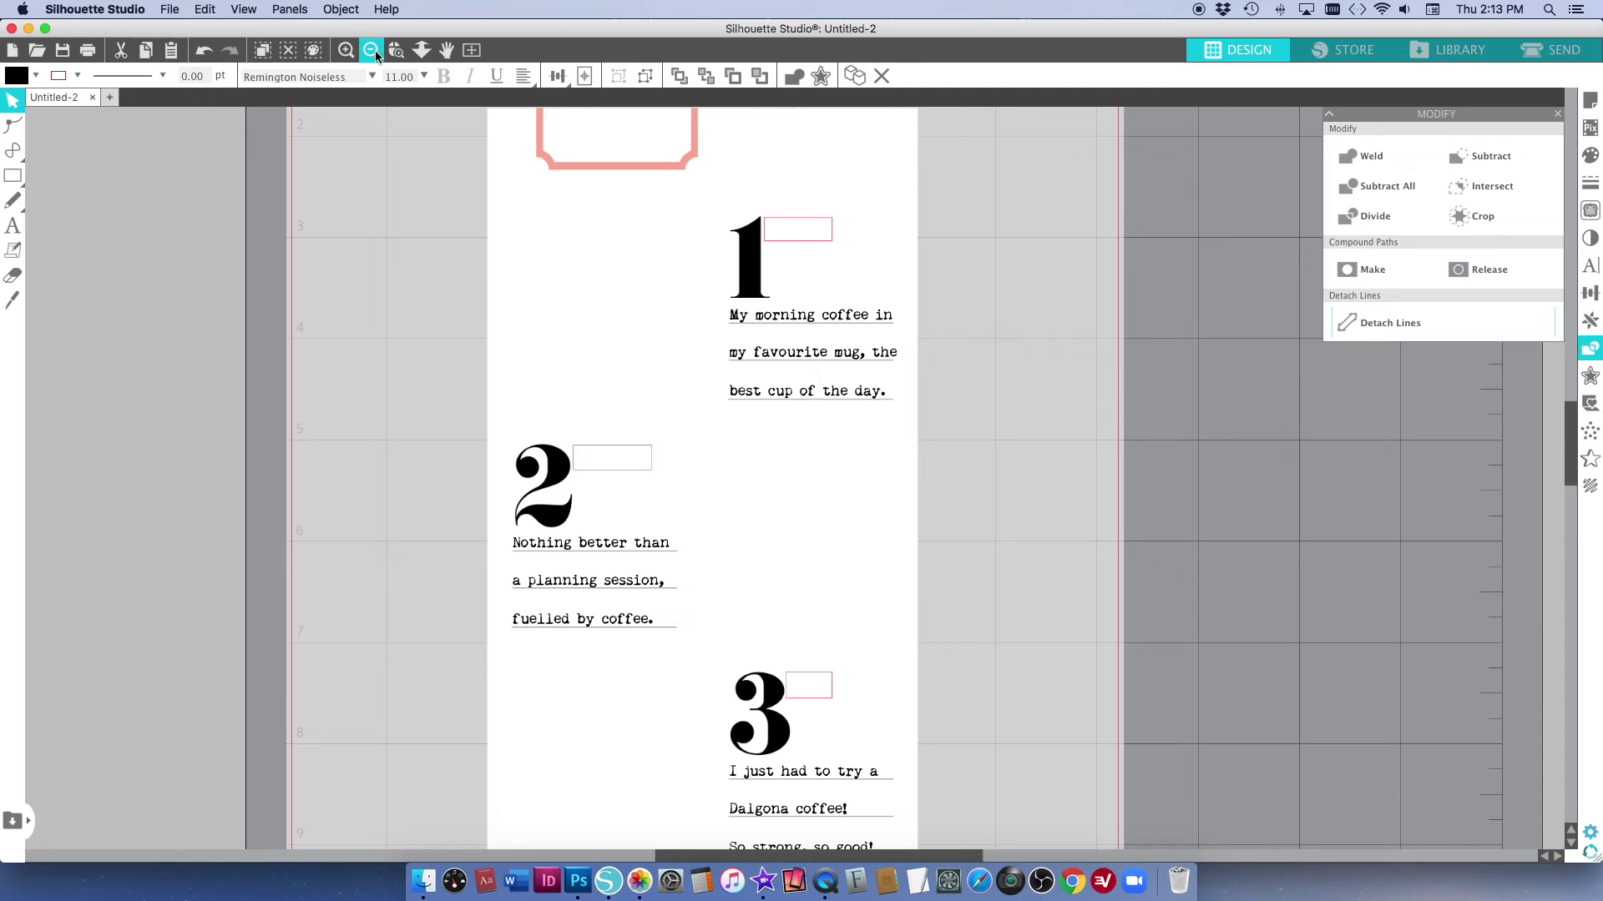
{"action": "left_click", "coordinate": [371, 50]}
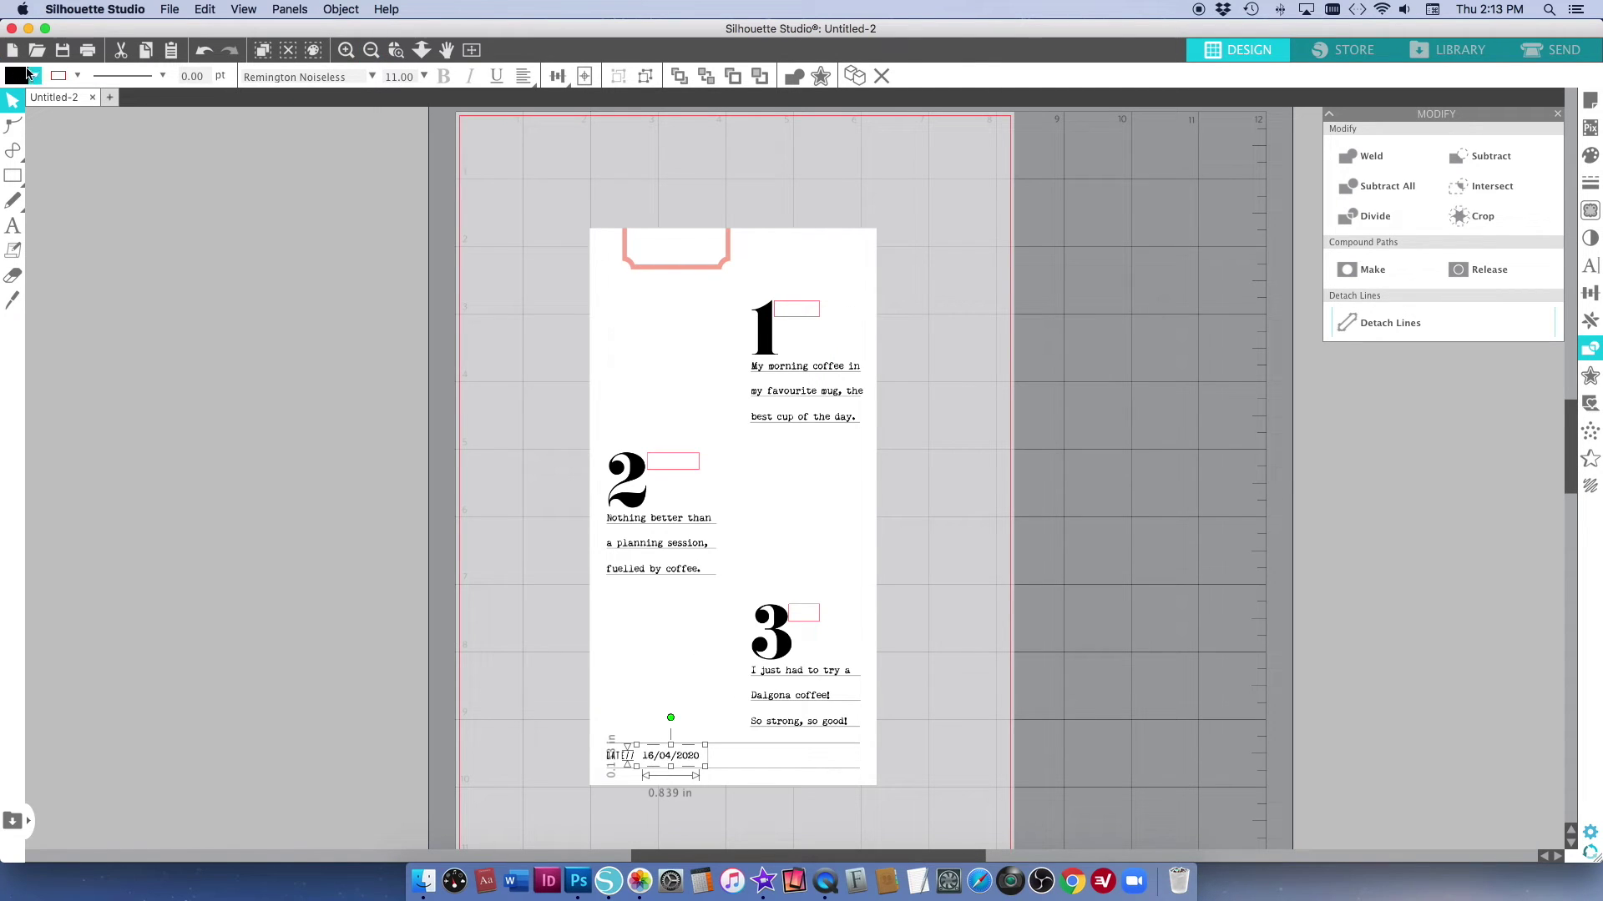
{"action": "left_click", "coordinate": [35, 80]}
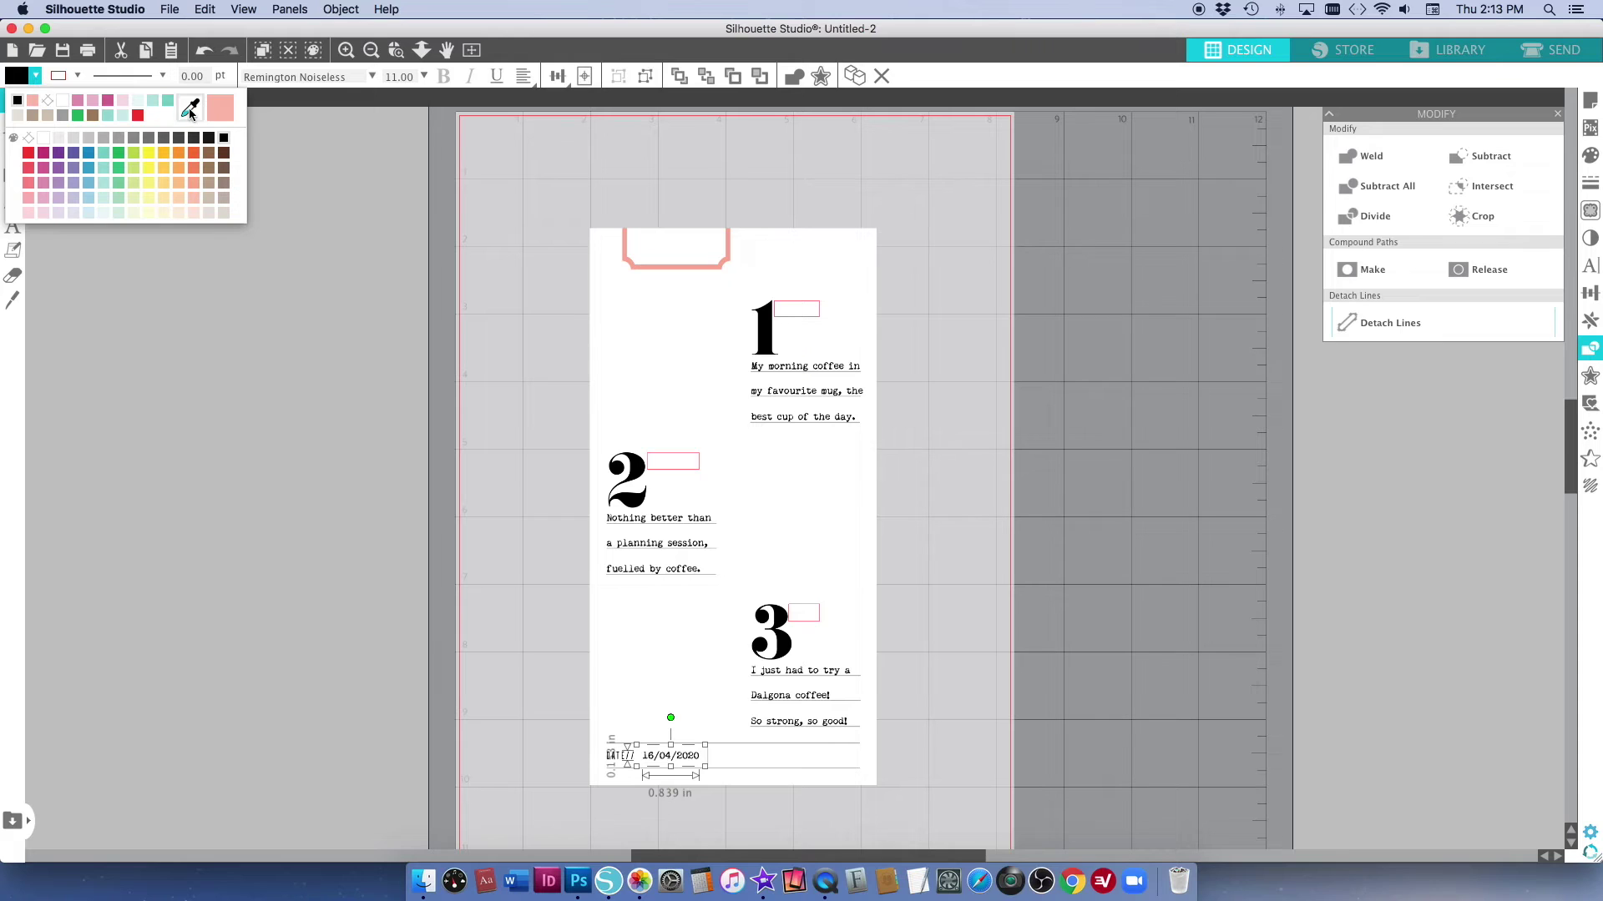
{"action": "left_click", "coordinate": [195, 115]}
{"action": "left_click", "coordinate": [667, 266]}
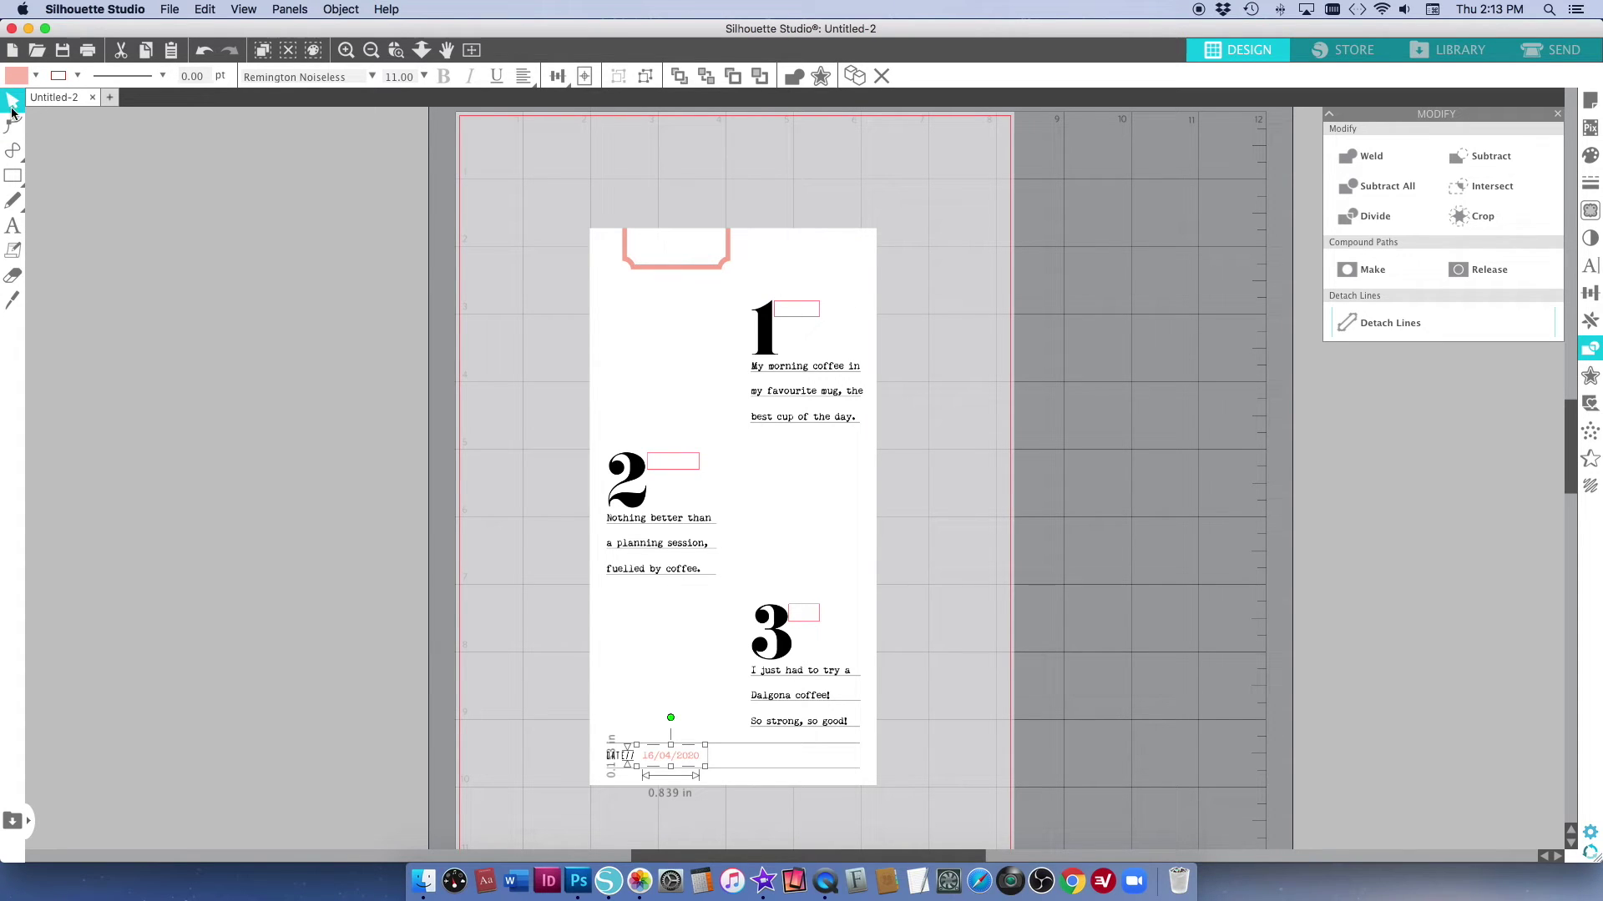
{"action": "left_click", "coordinate": [512, 412]}
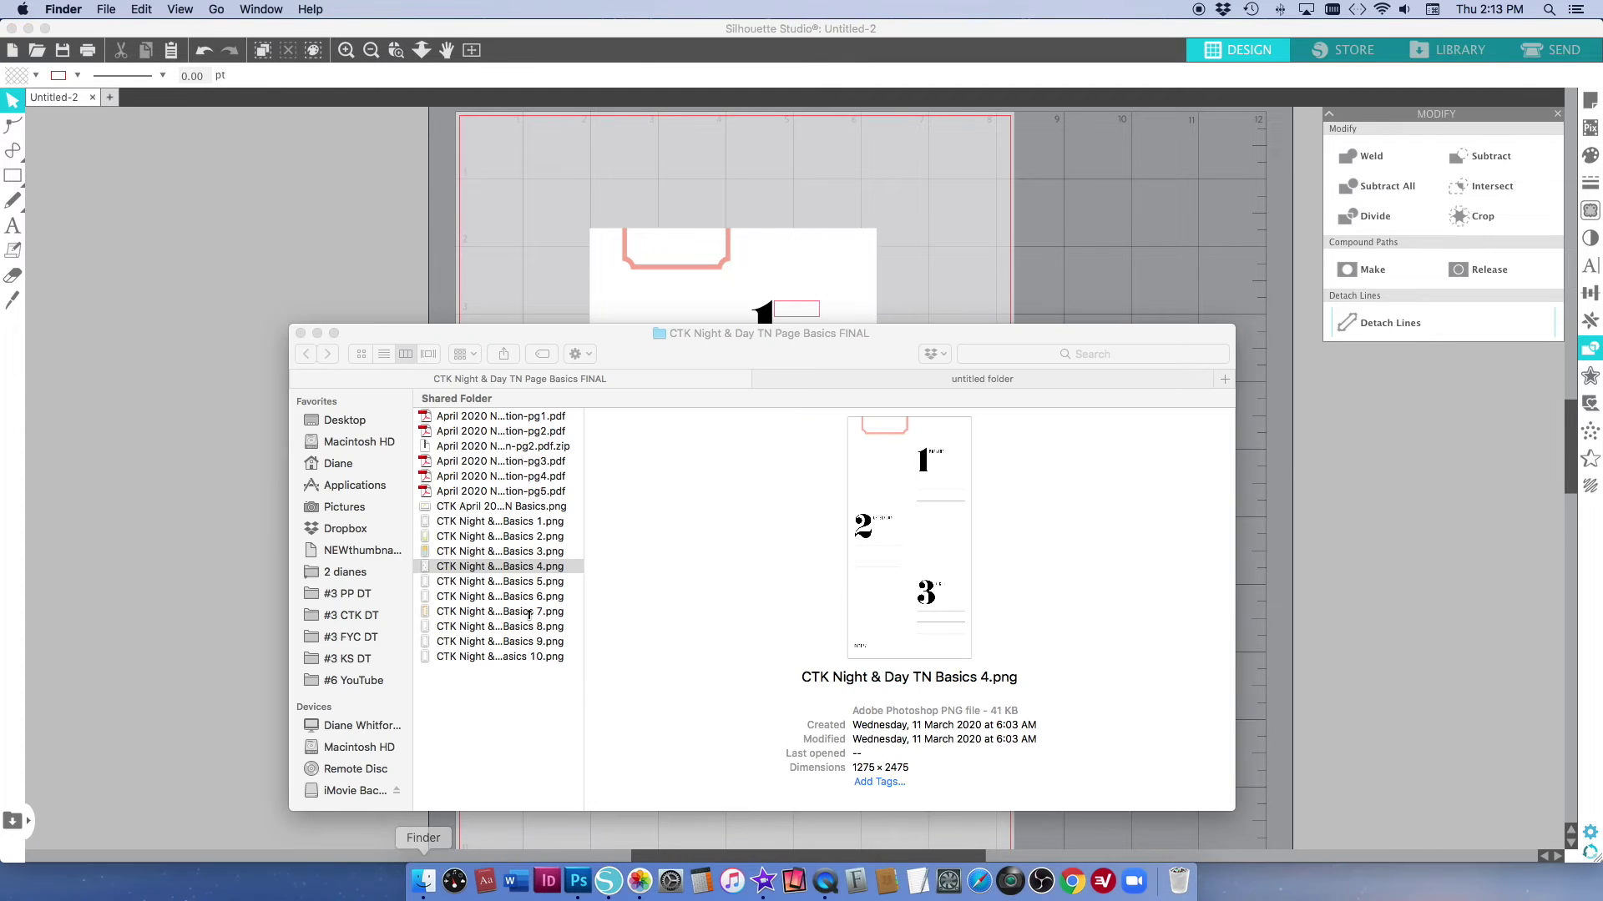
Drag a coffee photo from the photos folder onto the page.
{"action": "left_click", "coordinate": [857, 380]}
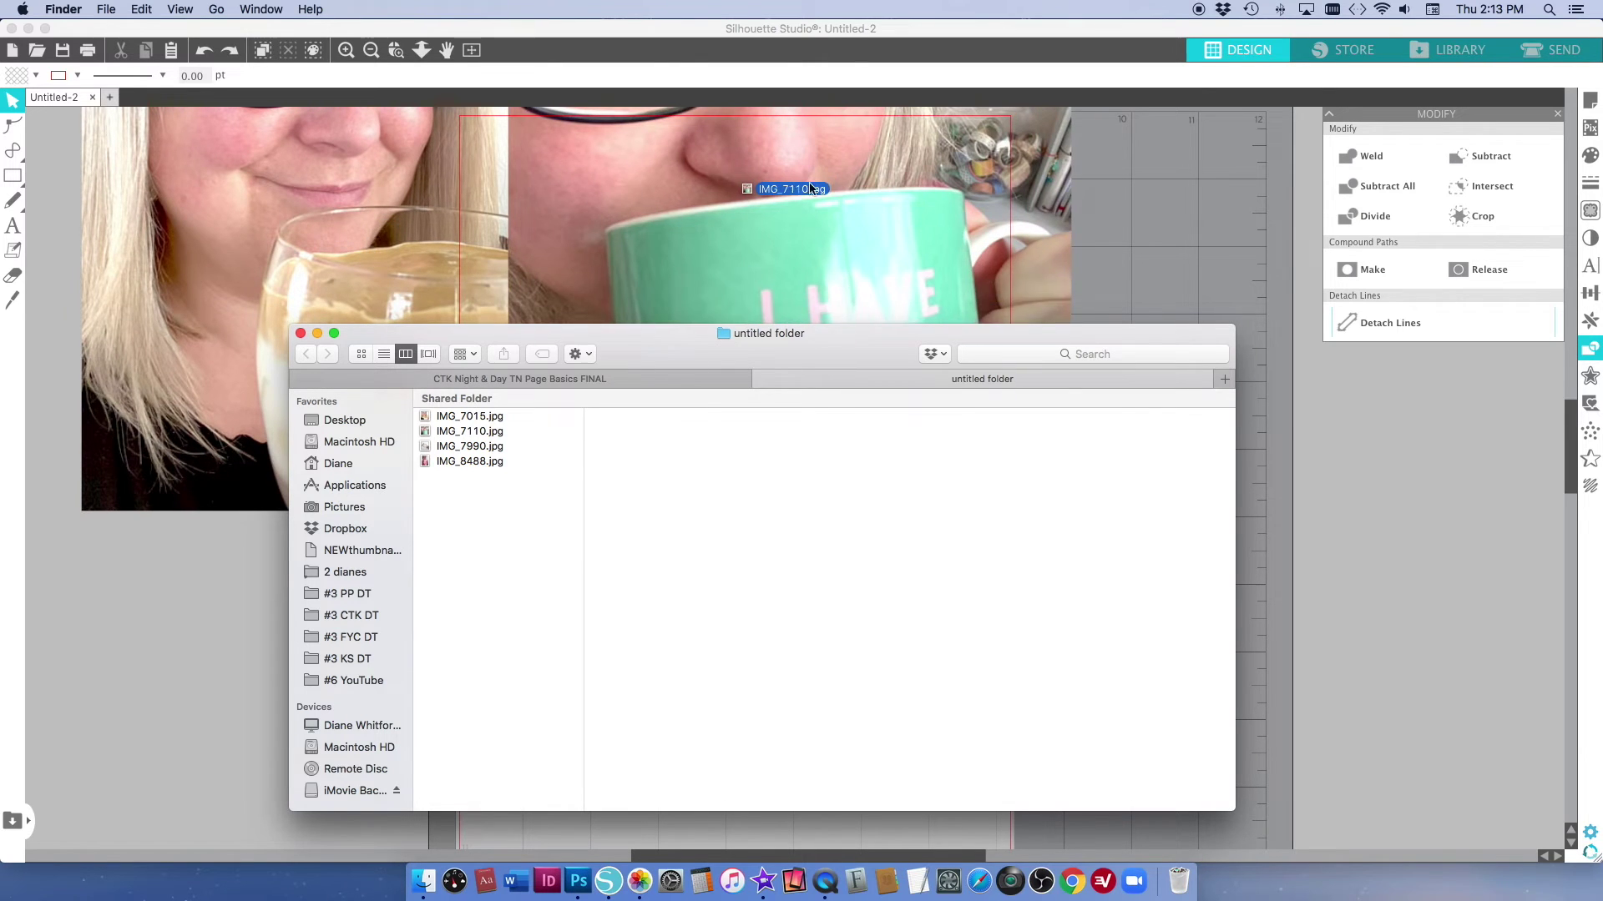
{"action": "left_click_drag", "start_coordinate": [468, 451], "coordinate": [197, 603]}
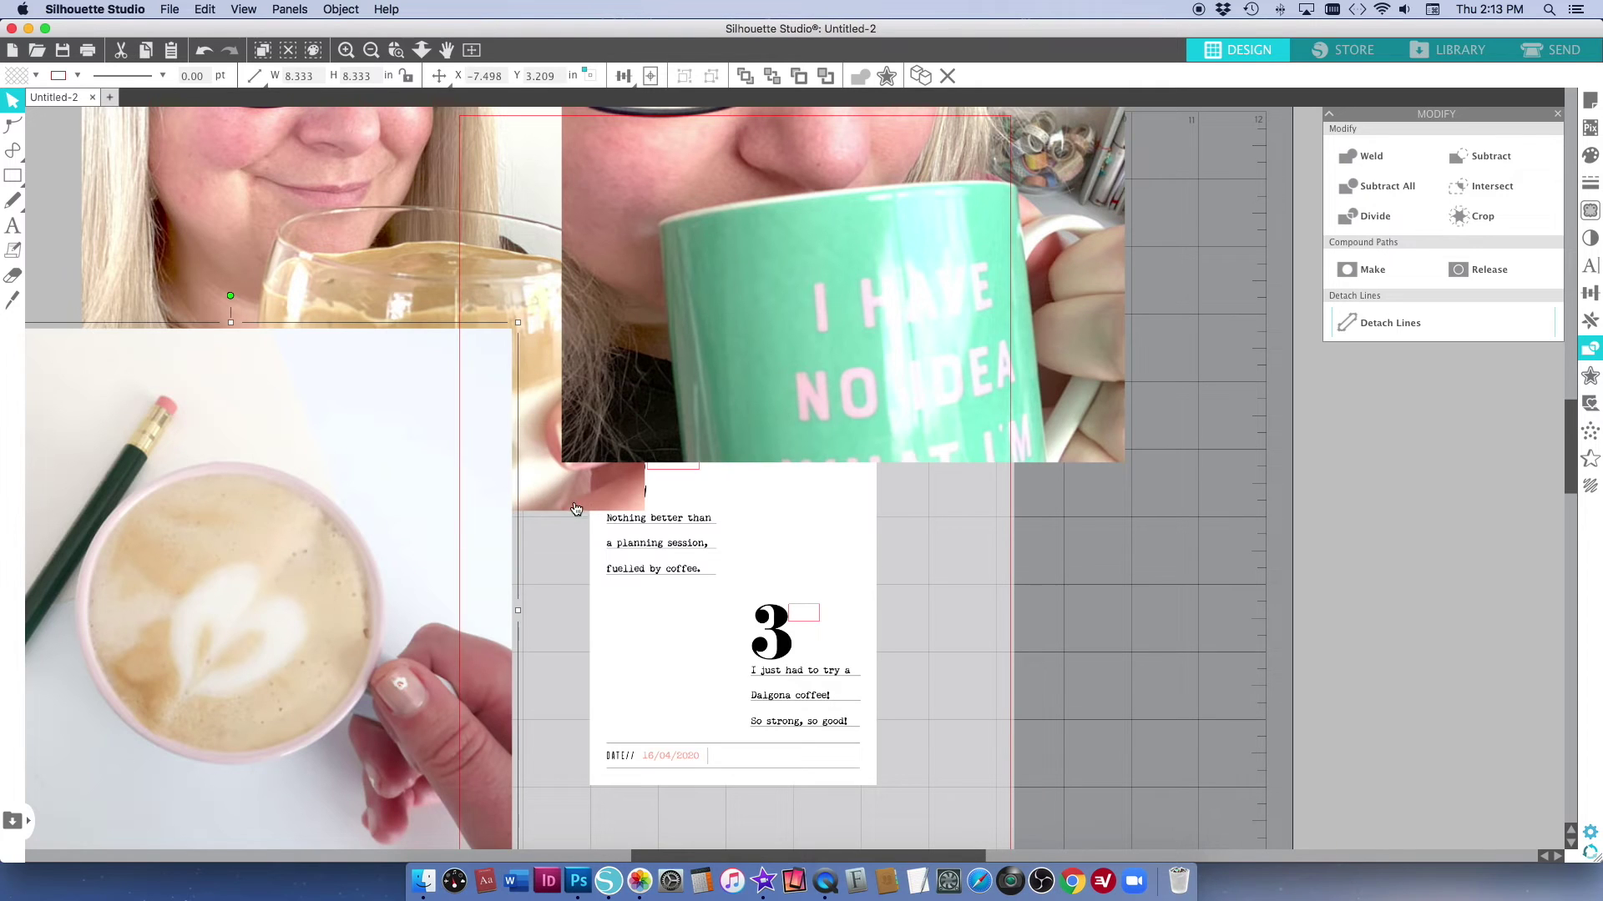
{"action": "left_click", "coordinate": [576, 508]}
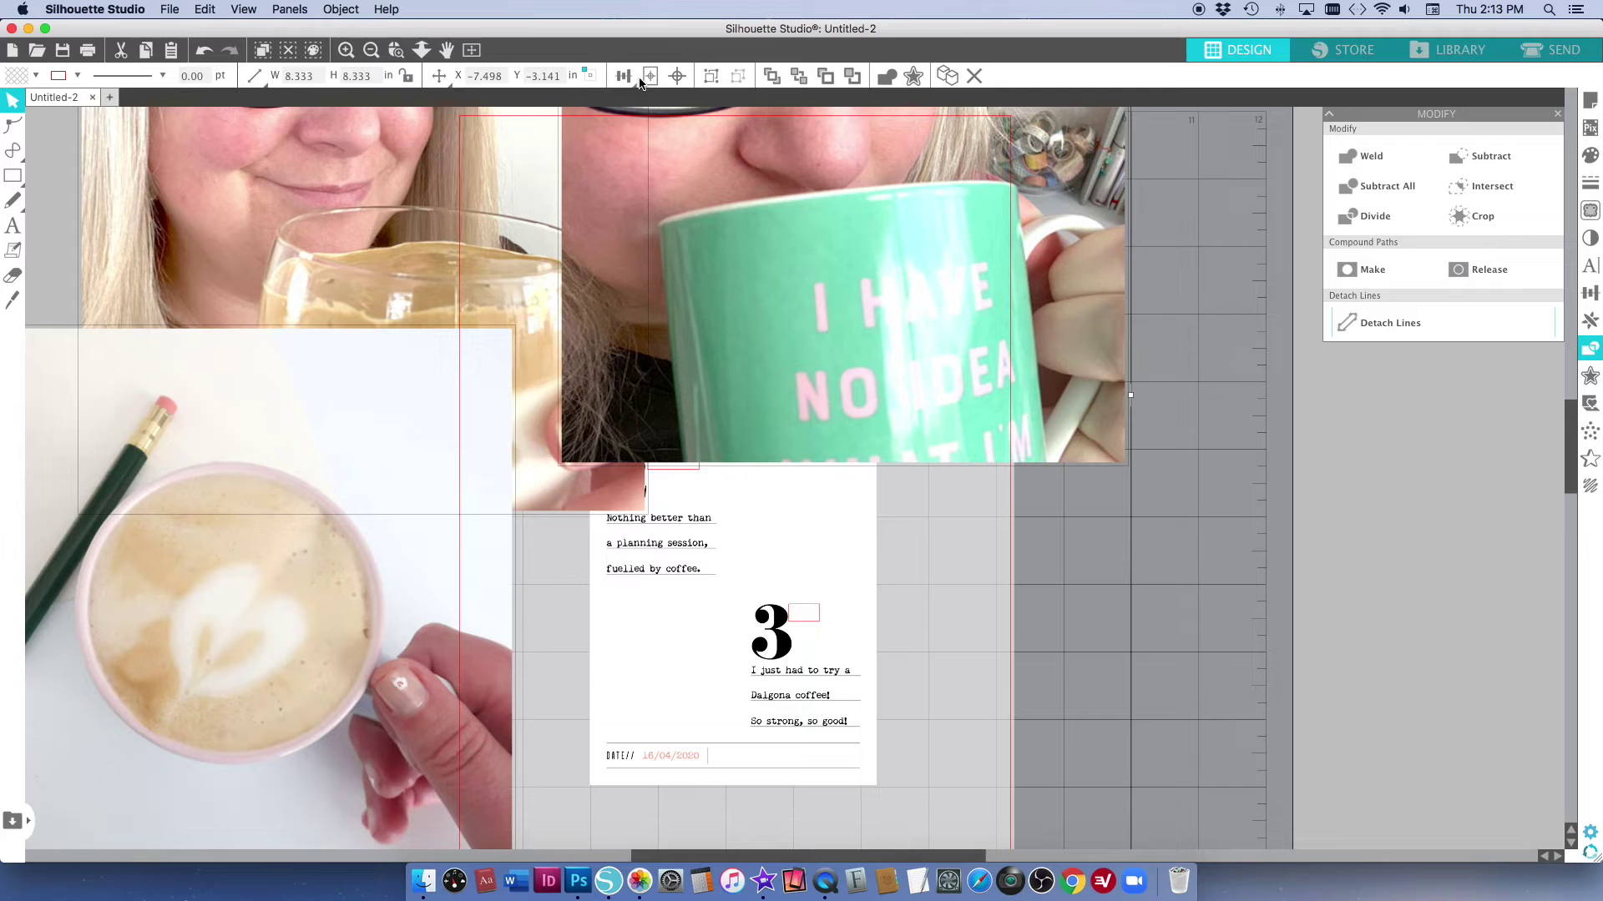
Resize the latte-and-pencil photo to 2 x 2 in.
{"action": "mouse_move", "coordinate": [623, 76]}
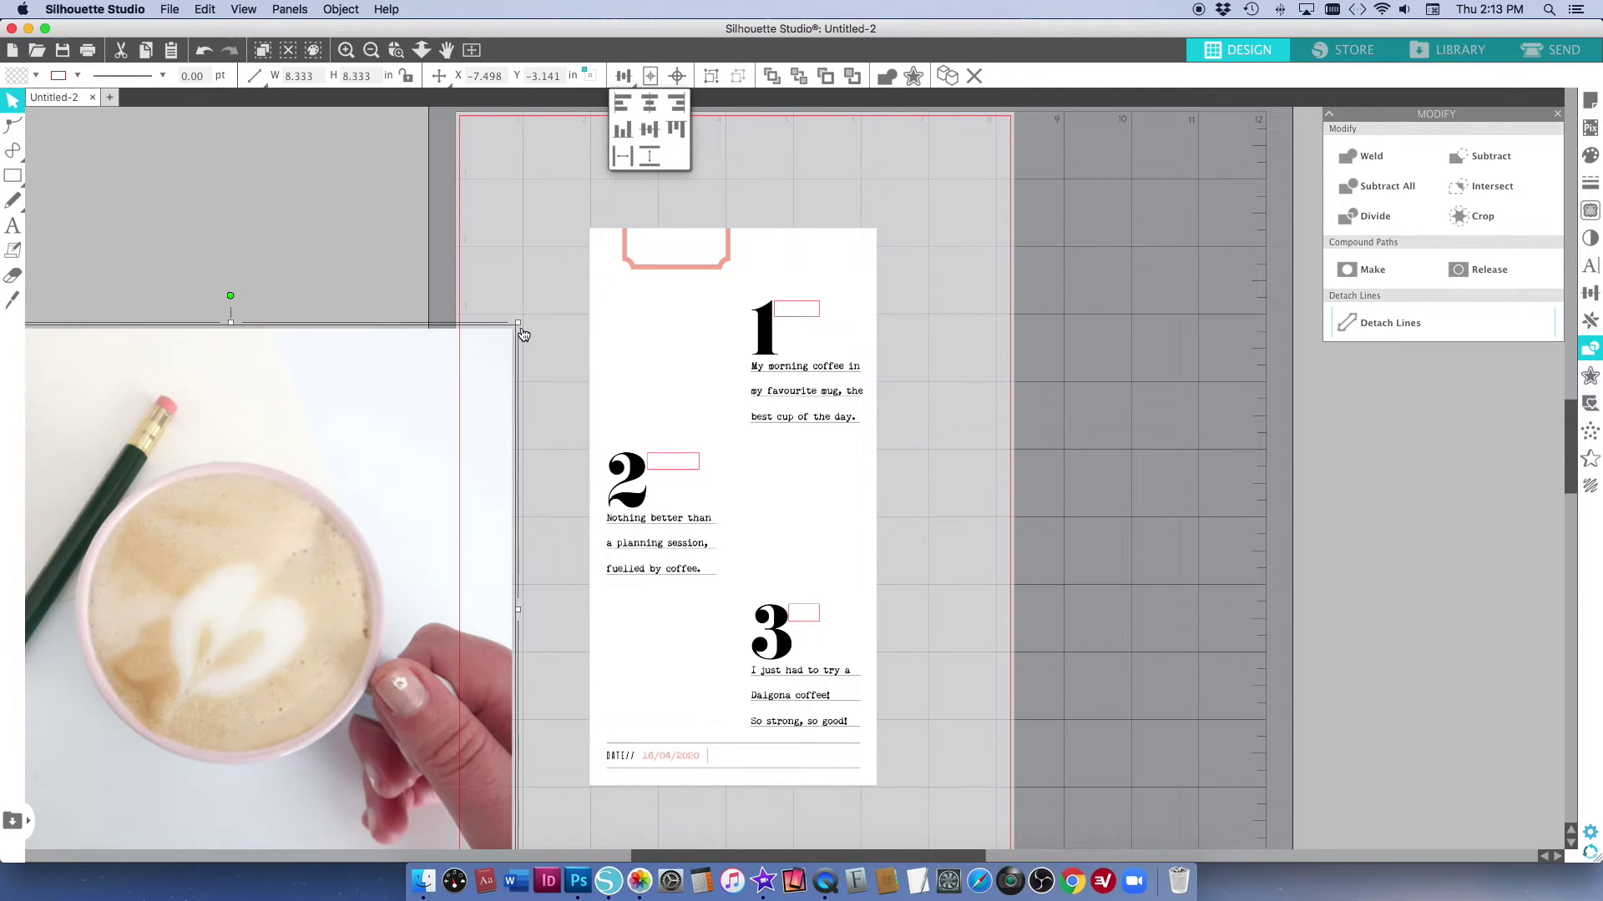
{"action": "left_click", "coordinate": [299, 77]}
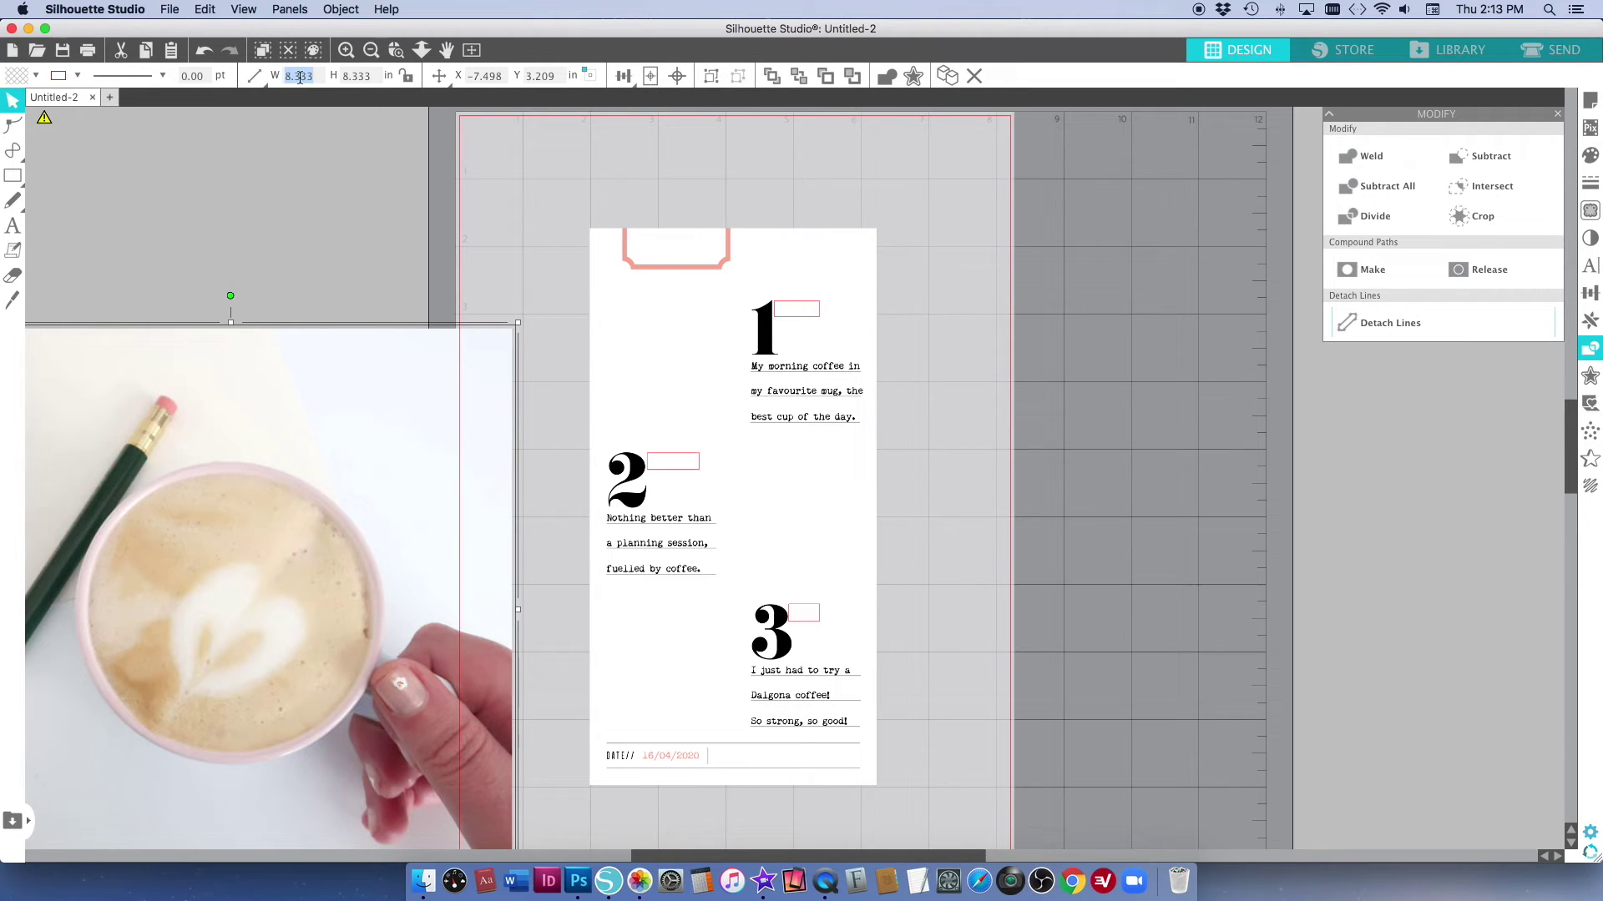
{"action": "type", "text": "2"}
{"action": "left_click", "coordinate": [354, 78]}
{"action": "type", "text": "2"}
{"action": "key", "text": "Return"}
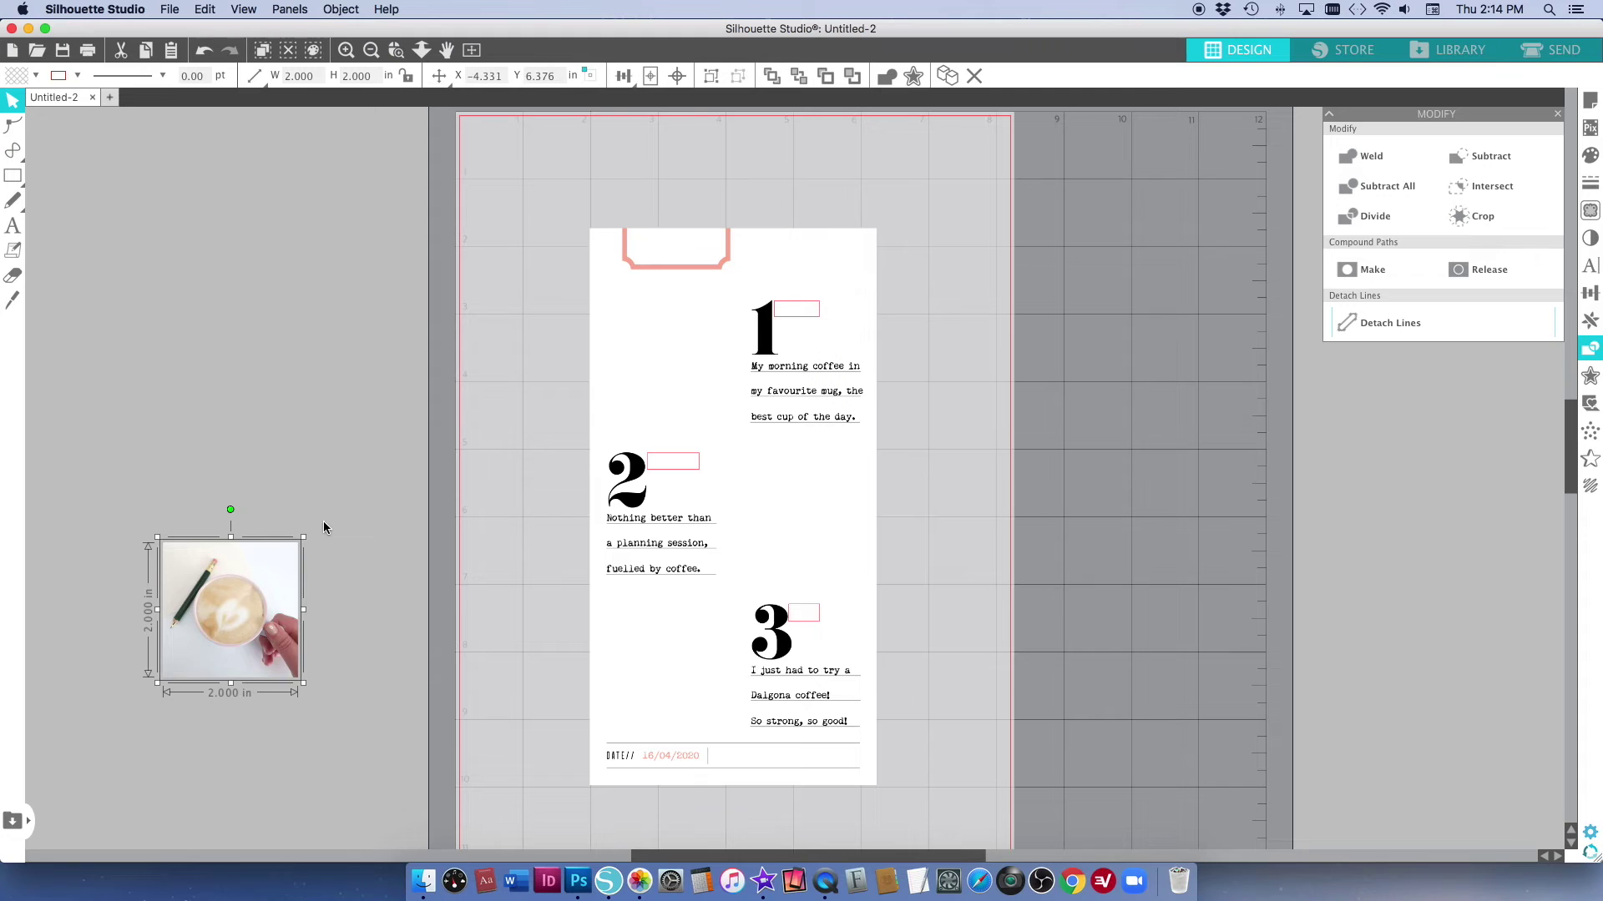
{"action": "left_click", "coordinate": [344, 554]}
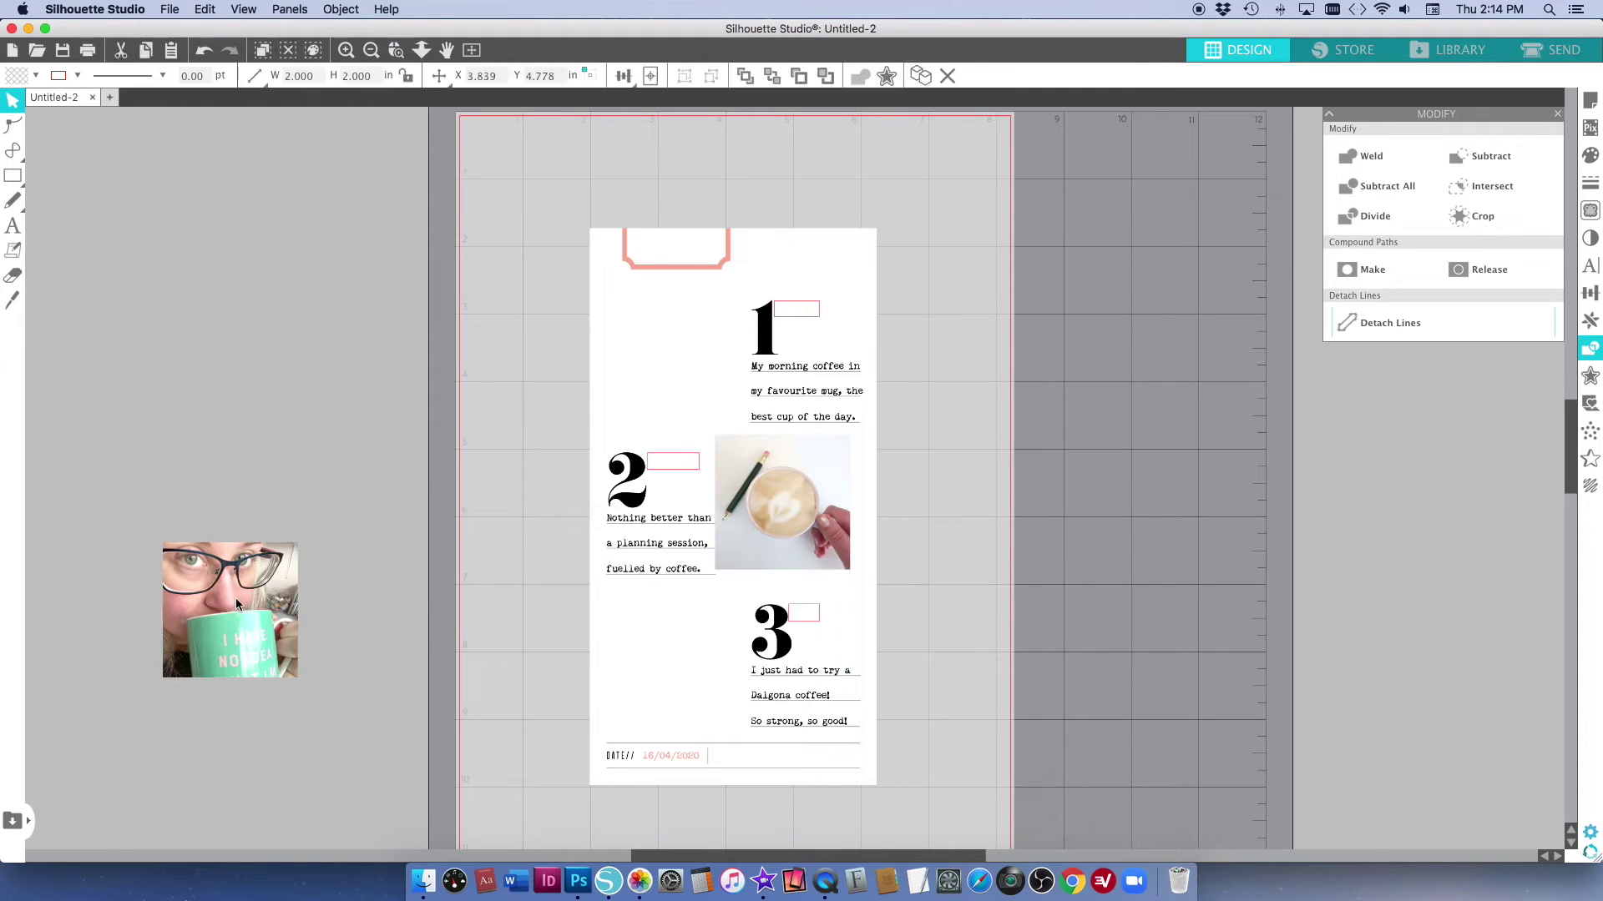
Place the mug photo beside entry 1, Dalgona beside 3, and align the latte by 2.
{"action": "left_click_drag", "start_coordinate": [237, 597], "coordinate": [679, 346]}
{"action": "left_click_drag", "start_coordinate": [244, 597], "coordinate": [684, 659]}
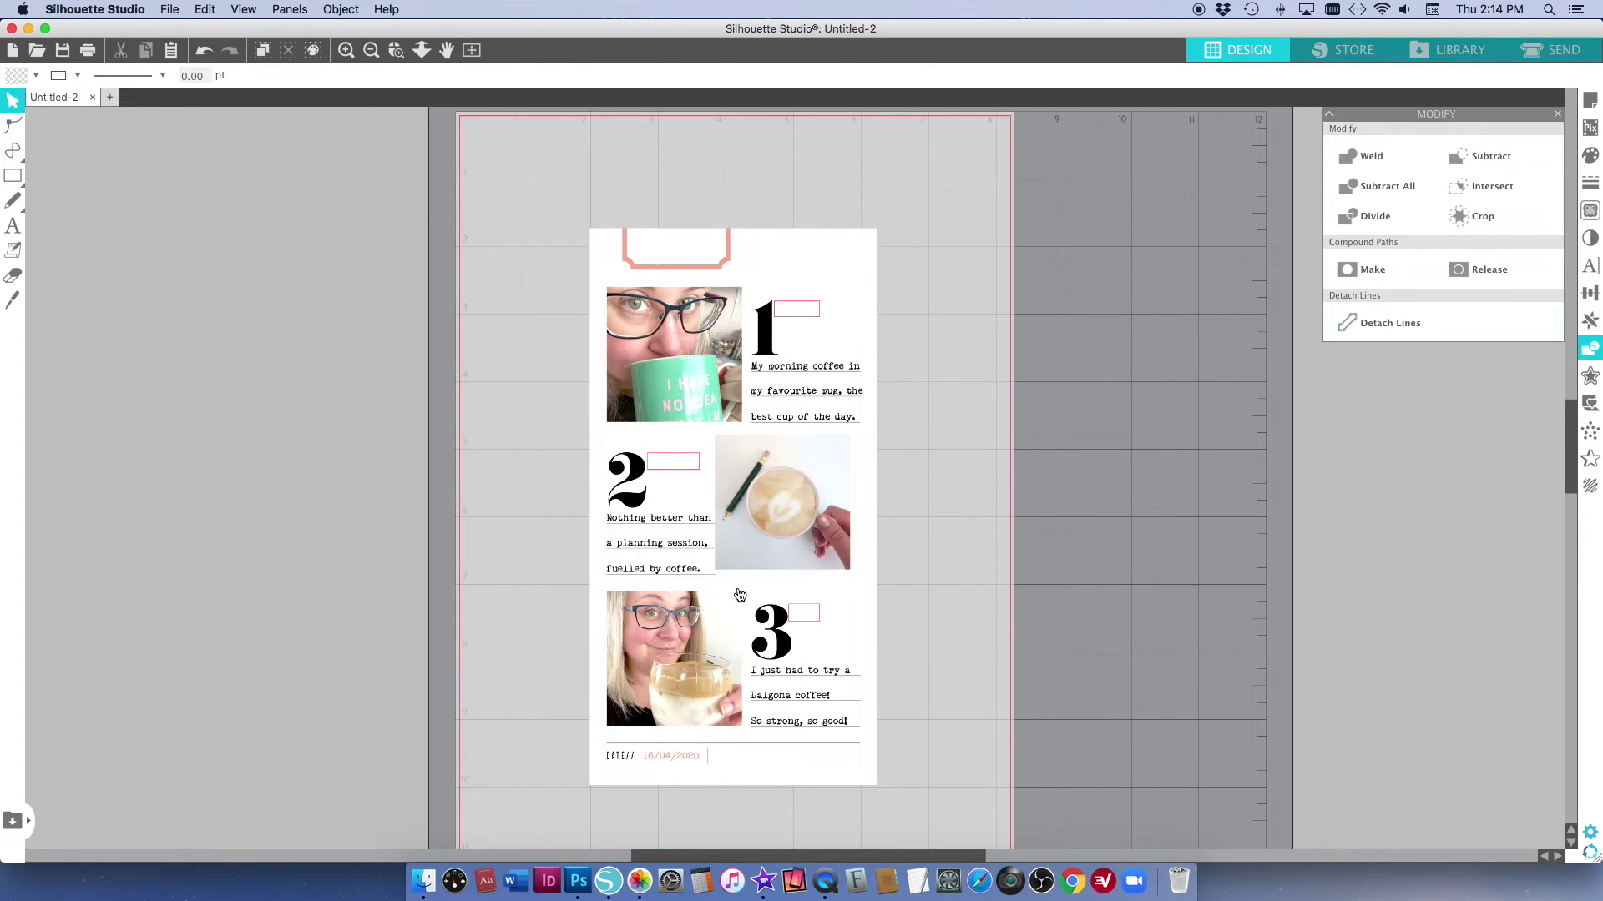
{"action": "left_click_drag", "start_coordinate": [828, 497], "coordinate": [838, 509]}
{"action": "left_click", "coordinate": [887, 511]}
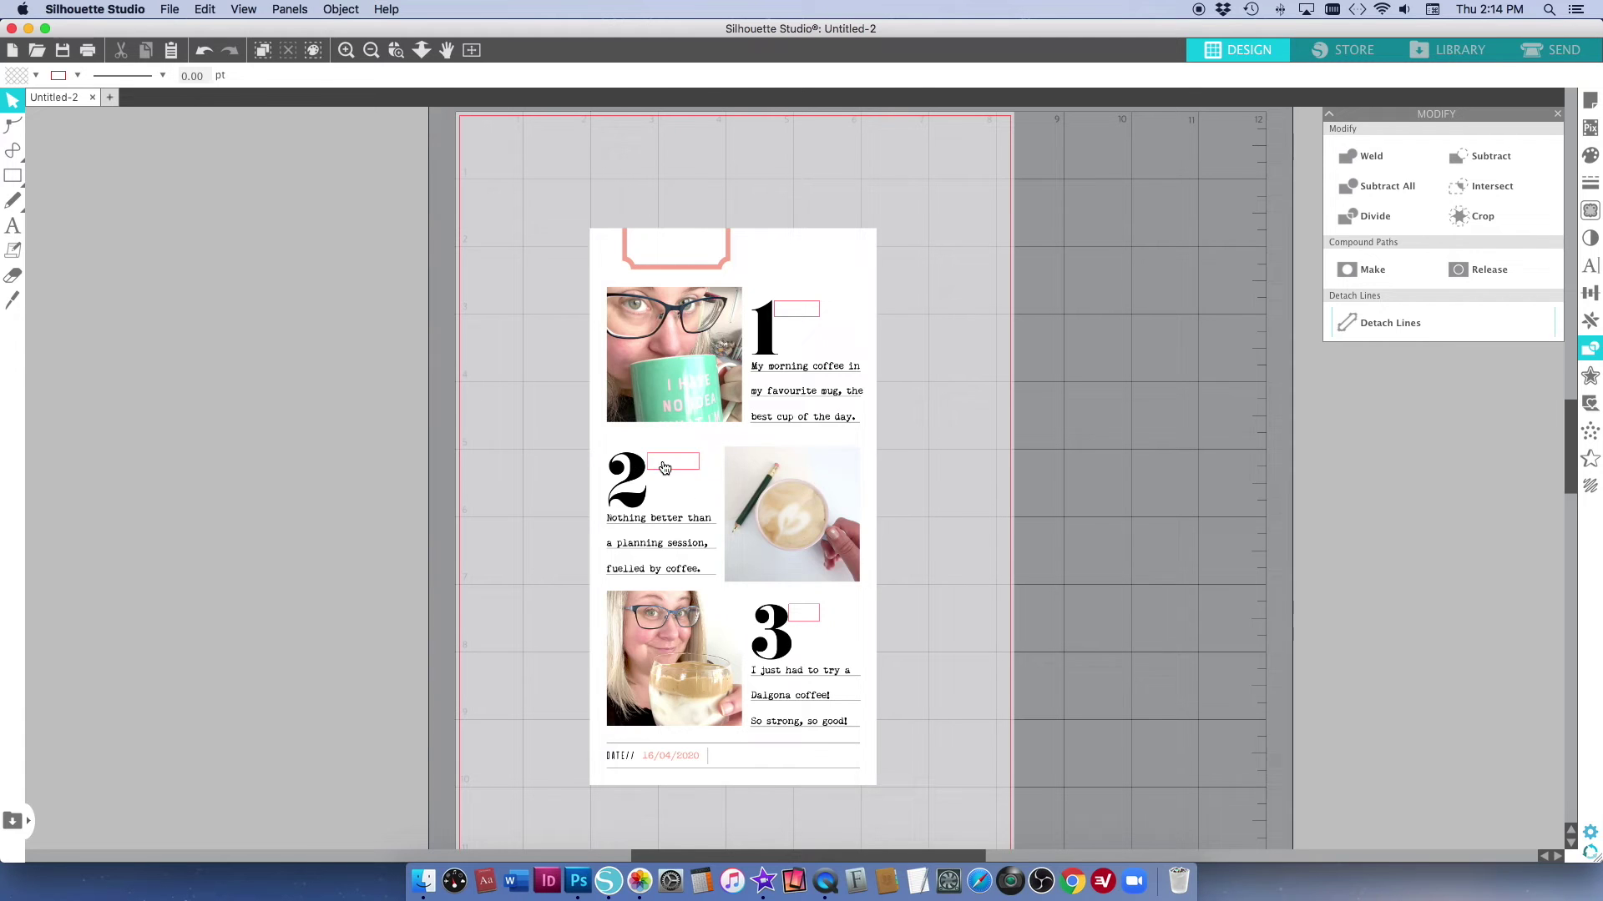
Set the pink placeholder boxes beside entries 1 and 2 to no fill.
{"action": "left_click", "coordinate": [698, 487]}
{"action": "left_click", "coordinate": [805, 332], "text": "shift"}
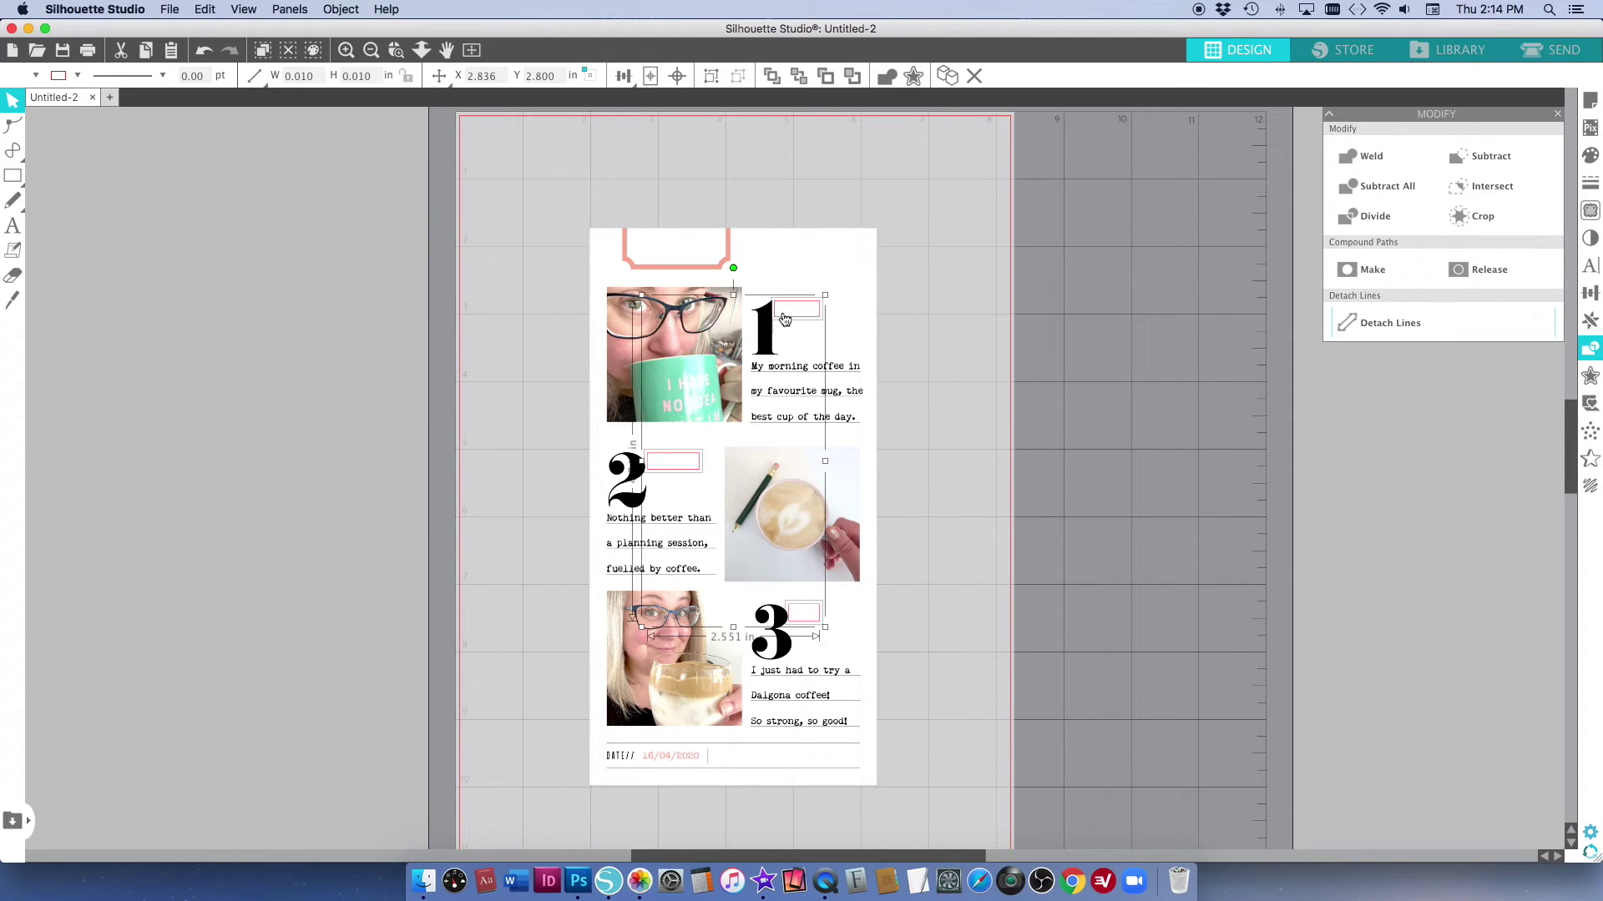
{"action": "left_click", "coordinate": [77, 75]}
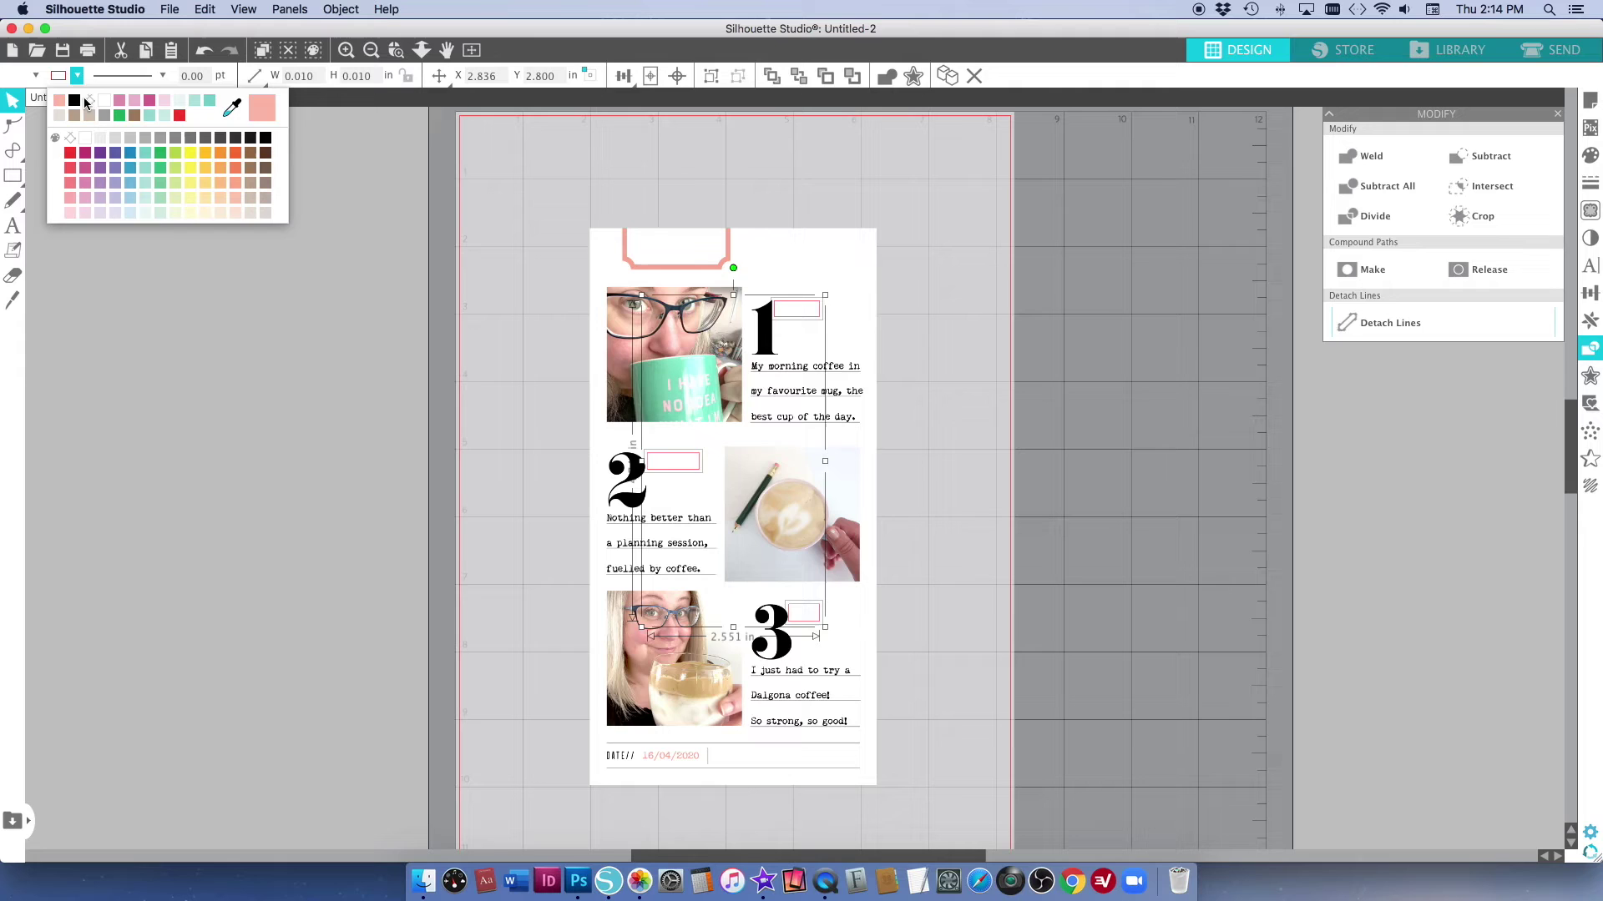
{"action": "left_click", "coordinate": [89, 100]}
{"action": "left_click", "coordinate": [417, 356]}
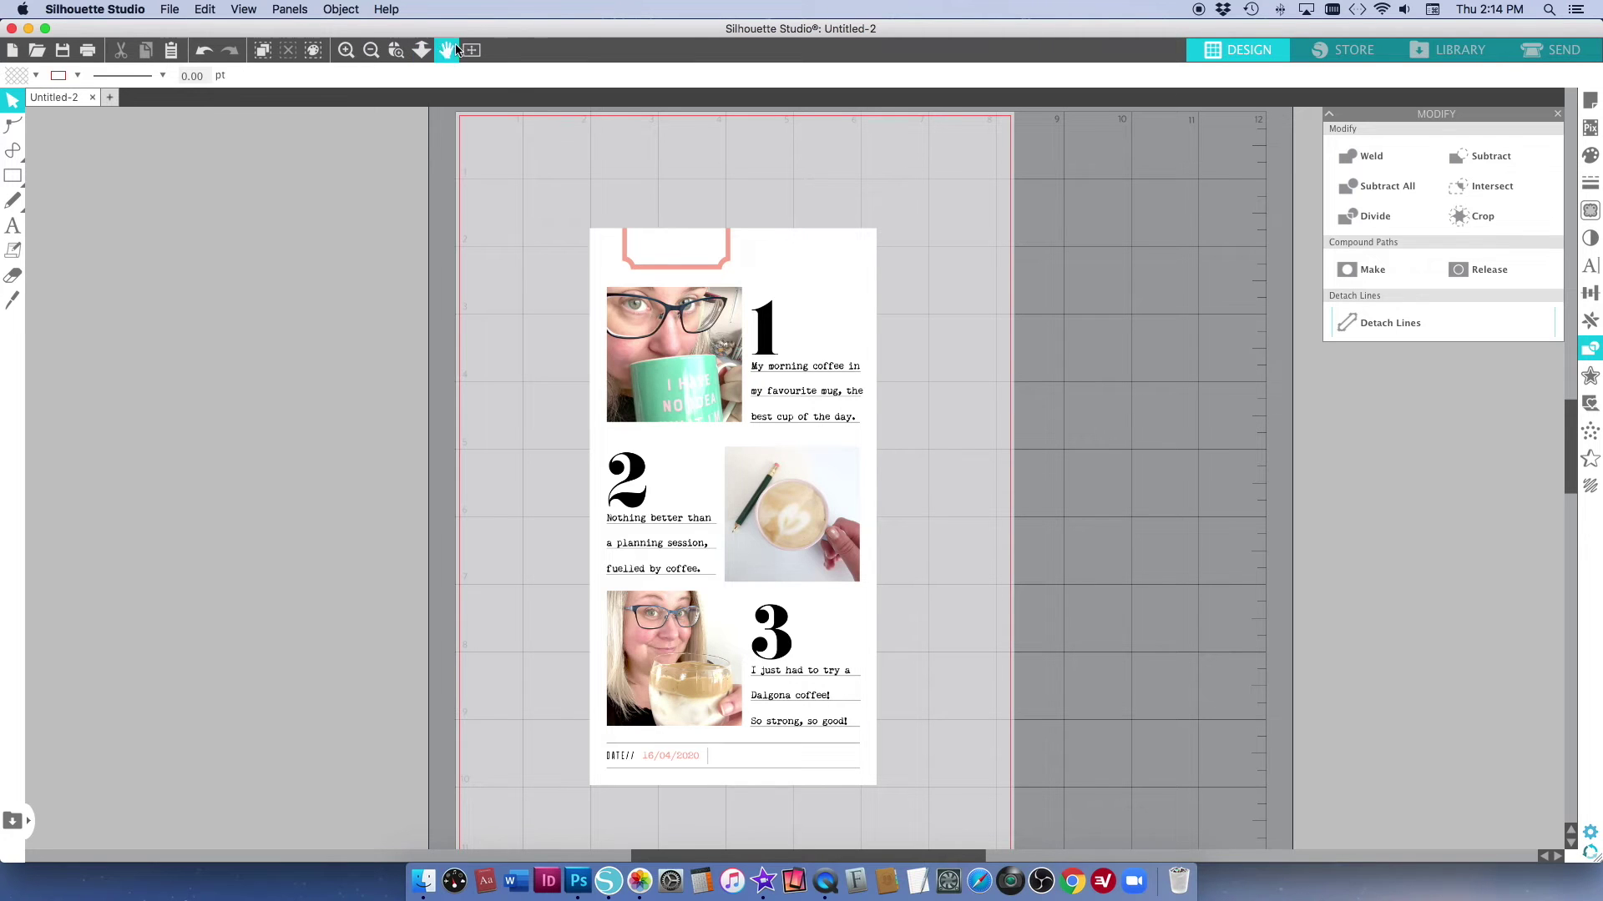
Import IMG_8488.jpg from the photo folder into the design.
{"action": "left_click", "coordinate": [474, 52]}
{"action": "left_click", "coordinate": [423, 880]}
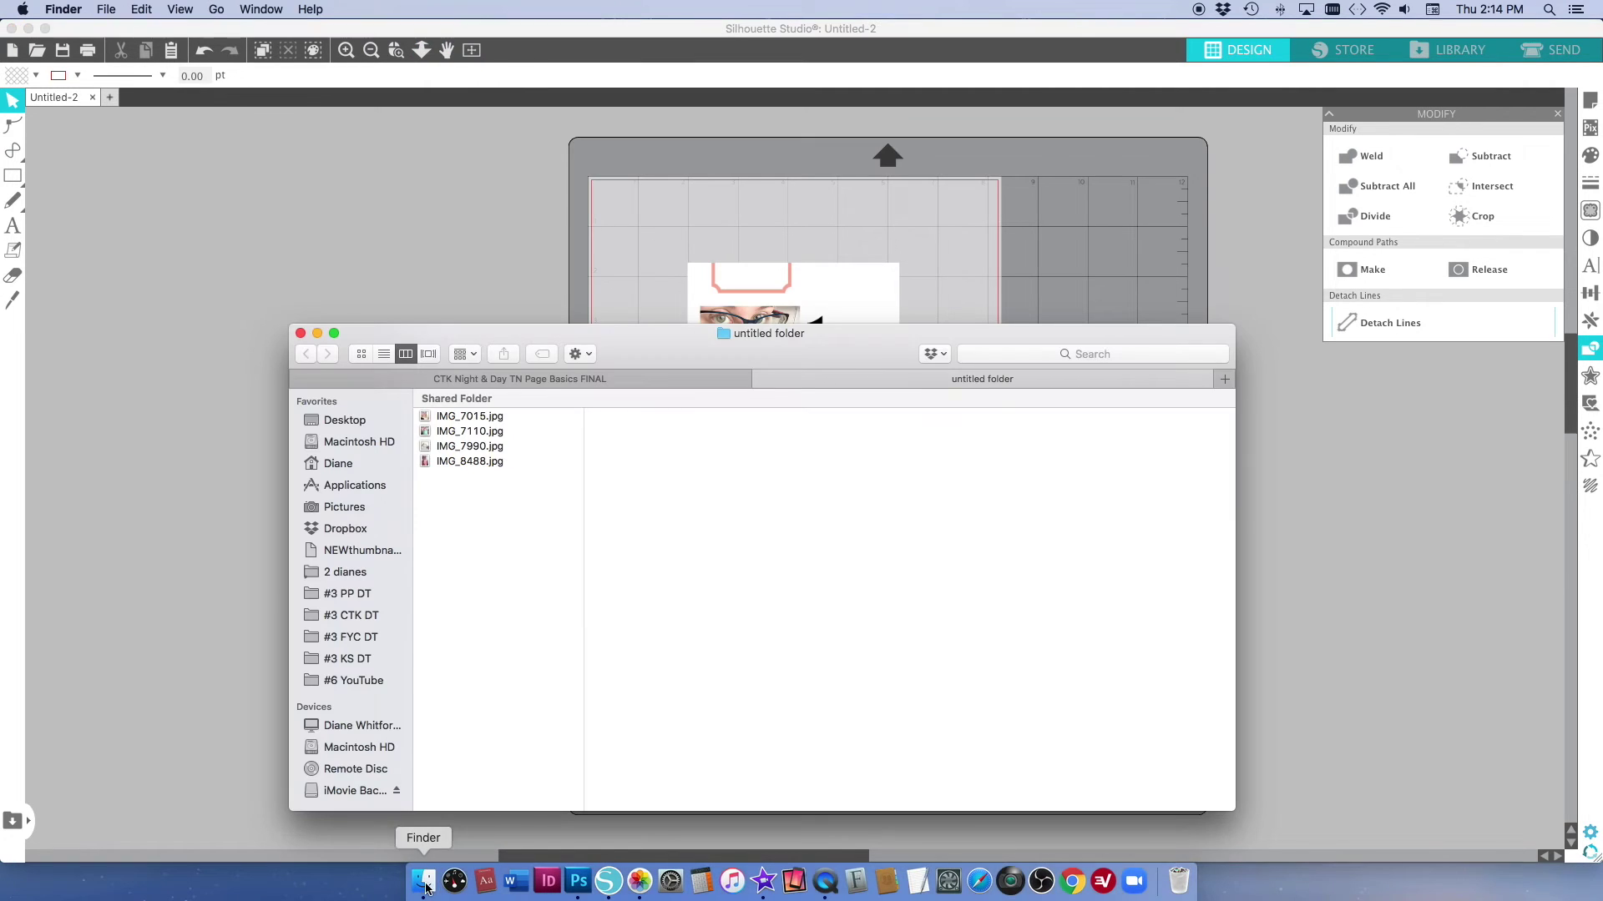
{"action": "left_click_drag", "start_coordinate": [465, 467], "coordinate": [955, 240]}
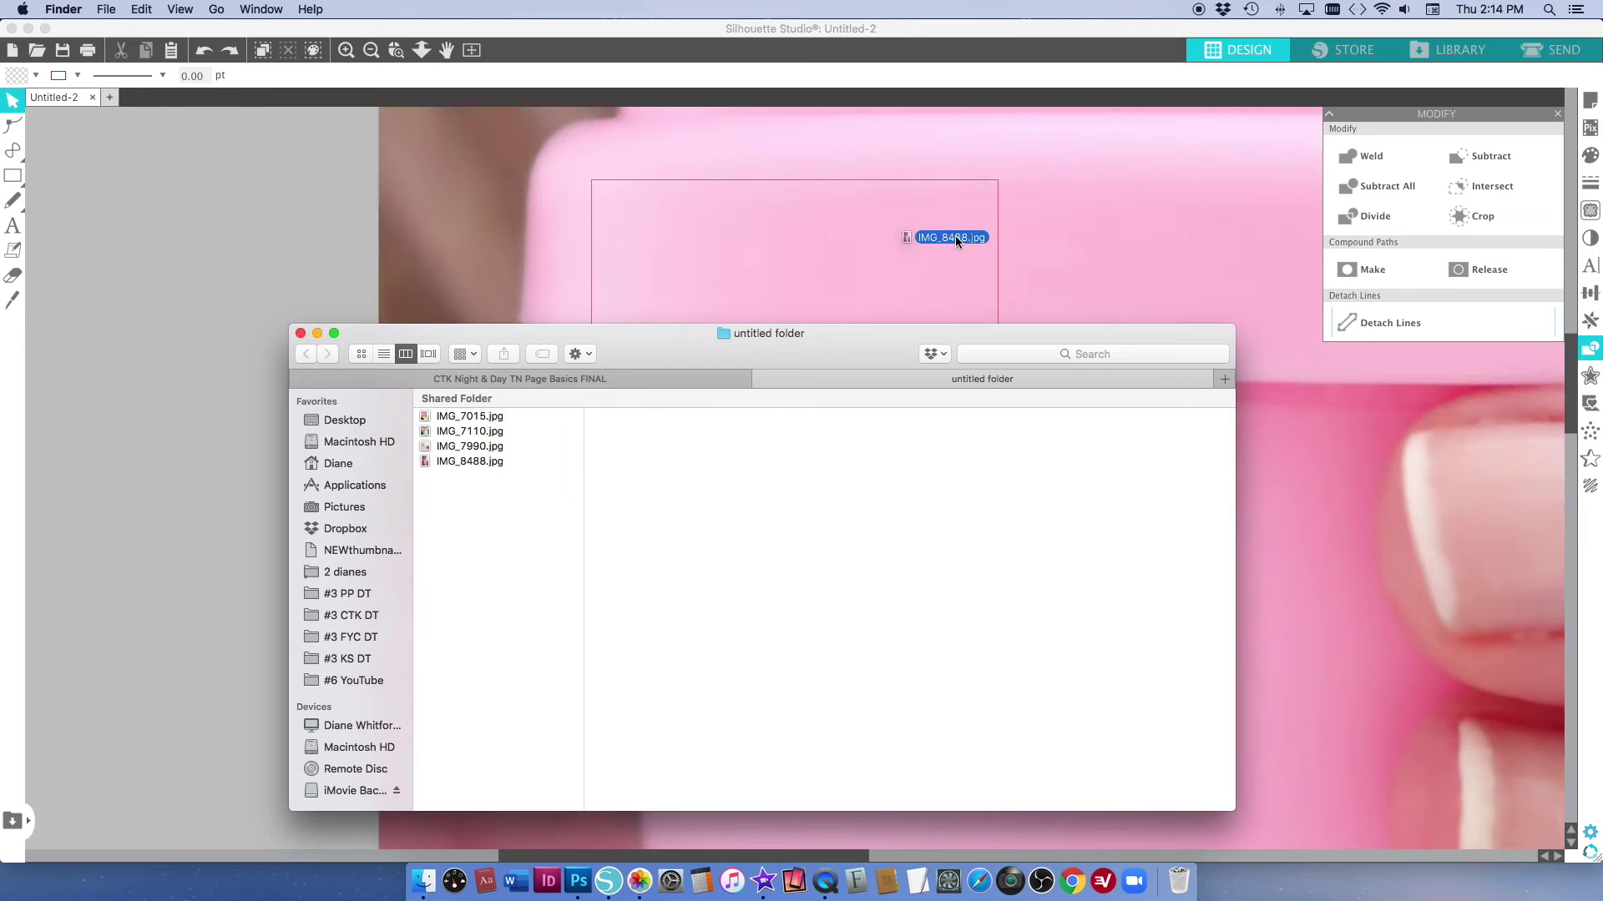
{"action": "left_click", "coordinate": [952, 276]}
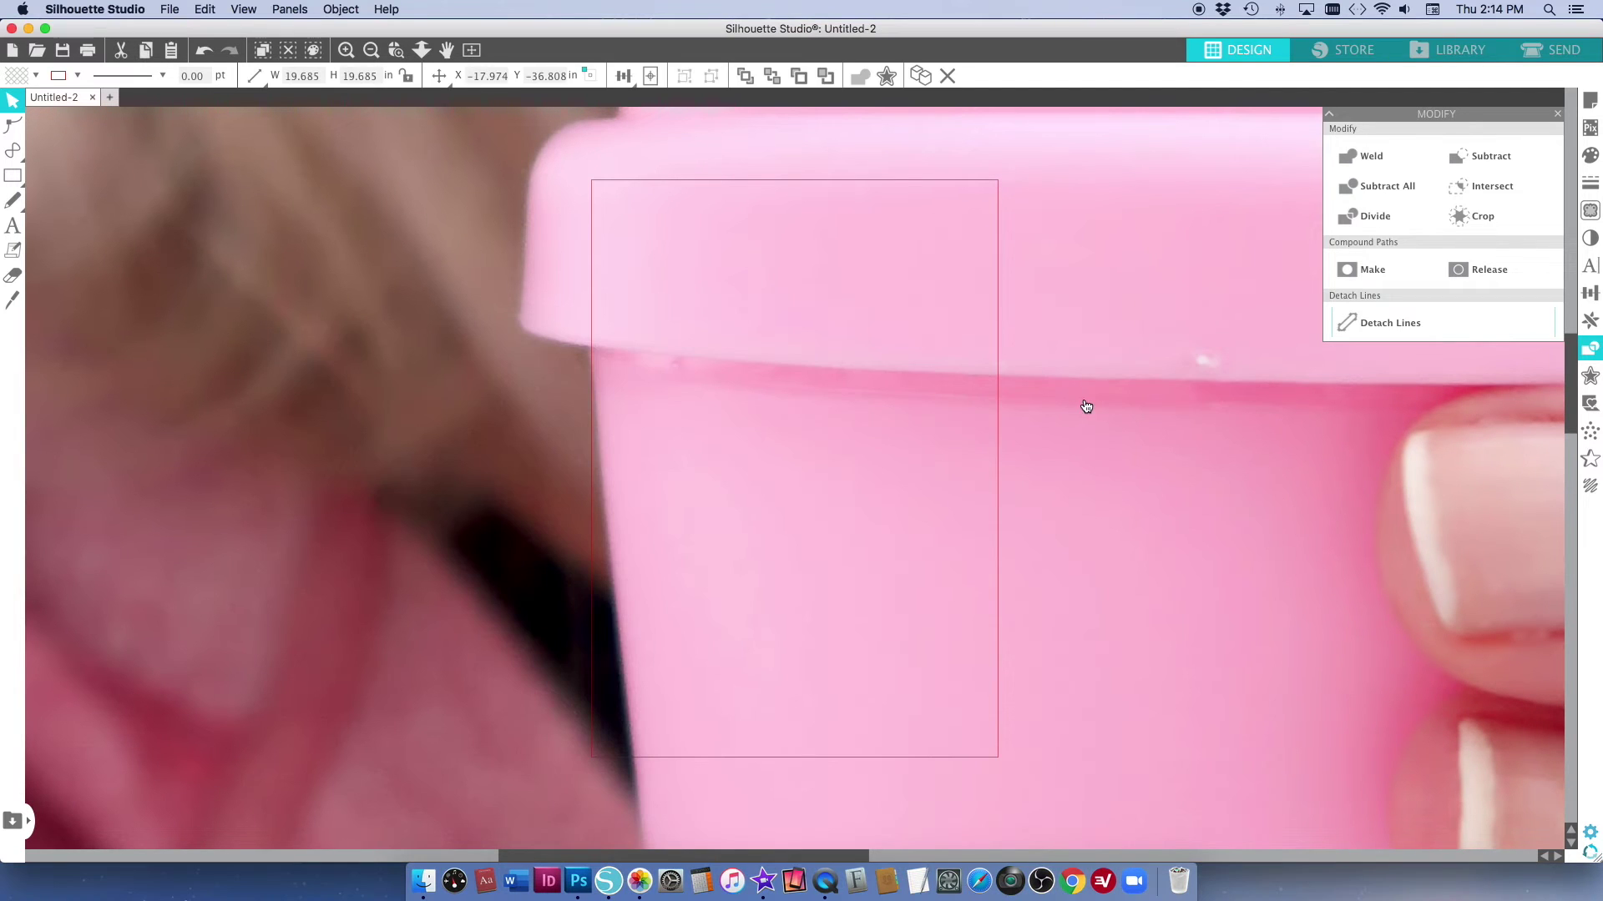
Scale the WAKE UP cup photo down and move it onto the cutting mat.
{"action": "left_click", "coordinate": [372, 50]}
{"action": "left_click", "coordinate": [372, 50]}
{"action": "left_click", "coordinate": [372, 50]}
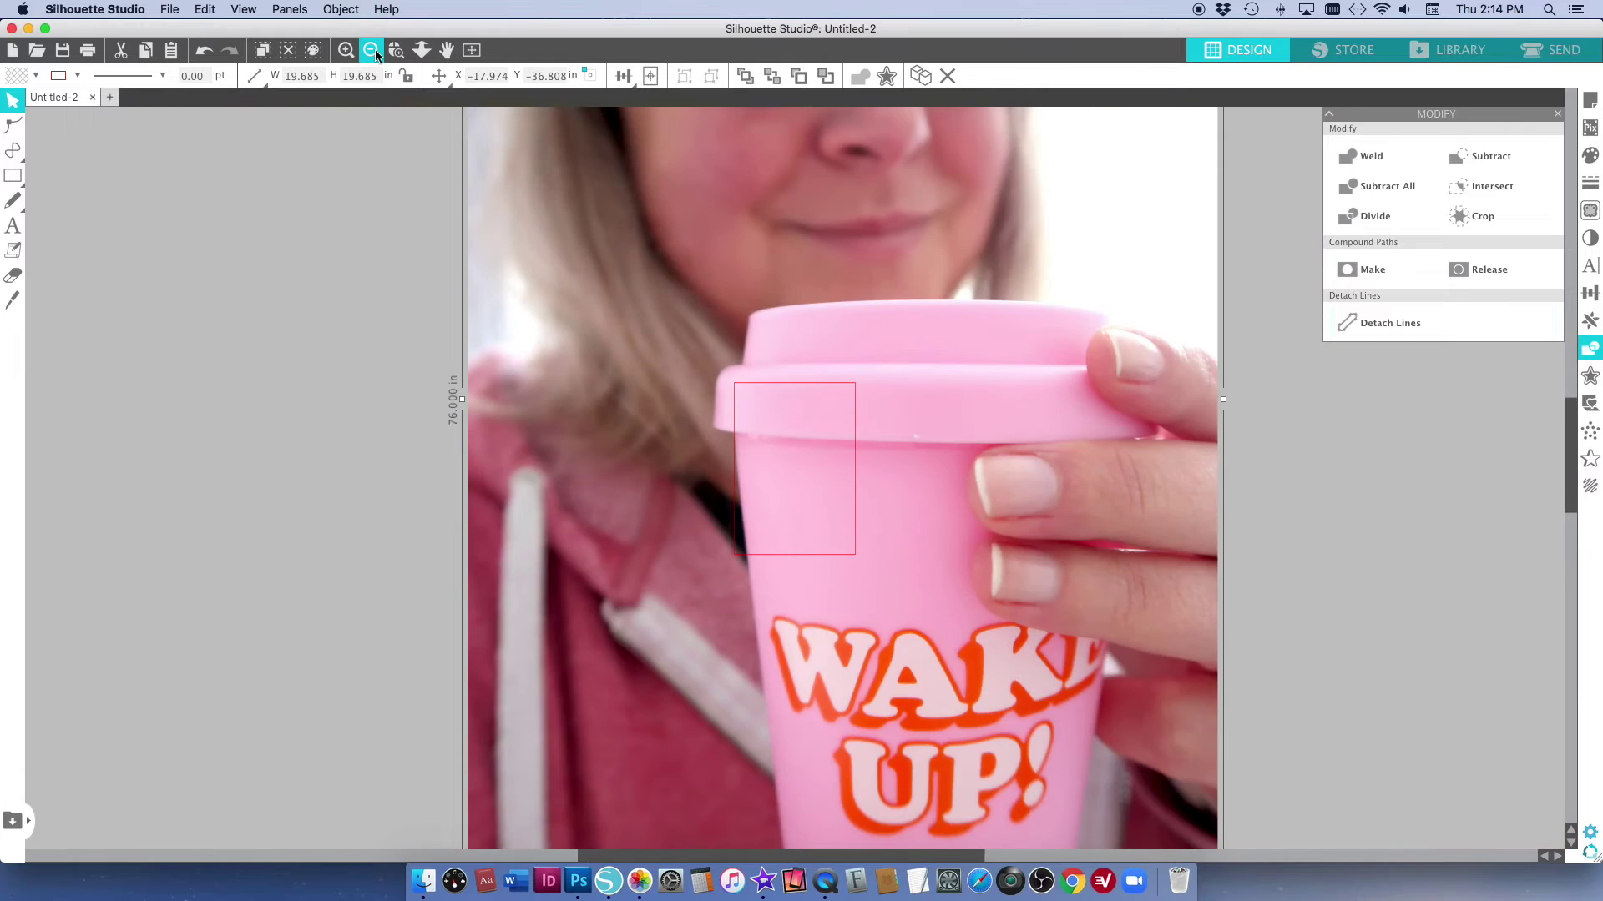
{"action": "left_click", "coordinate": [371, 50]}
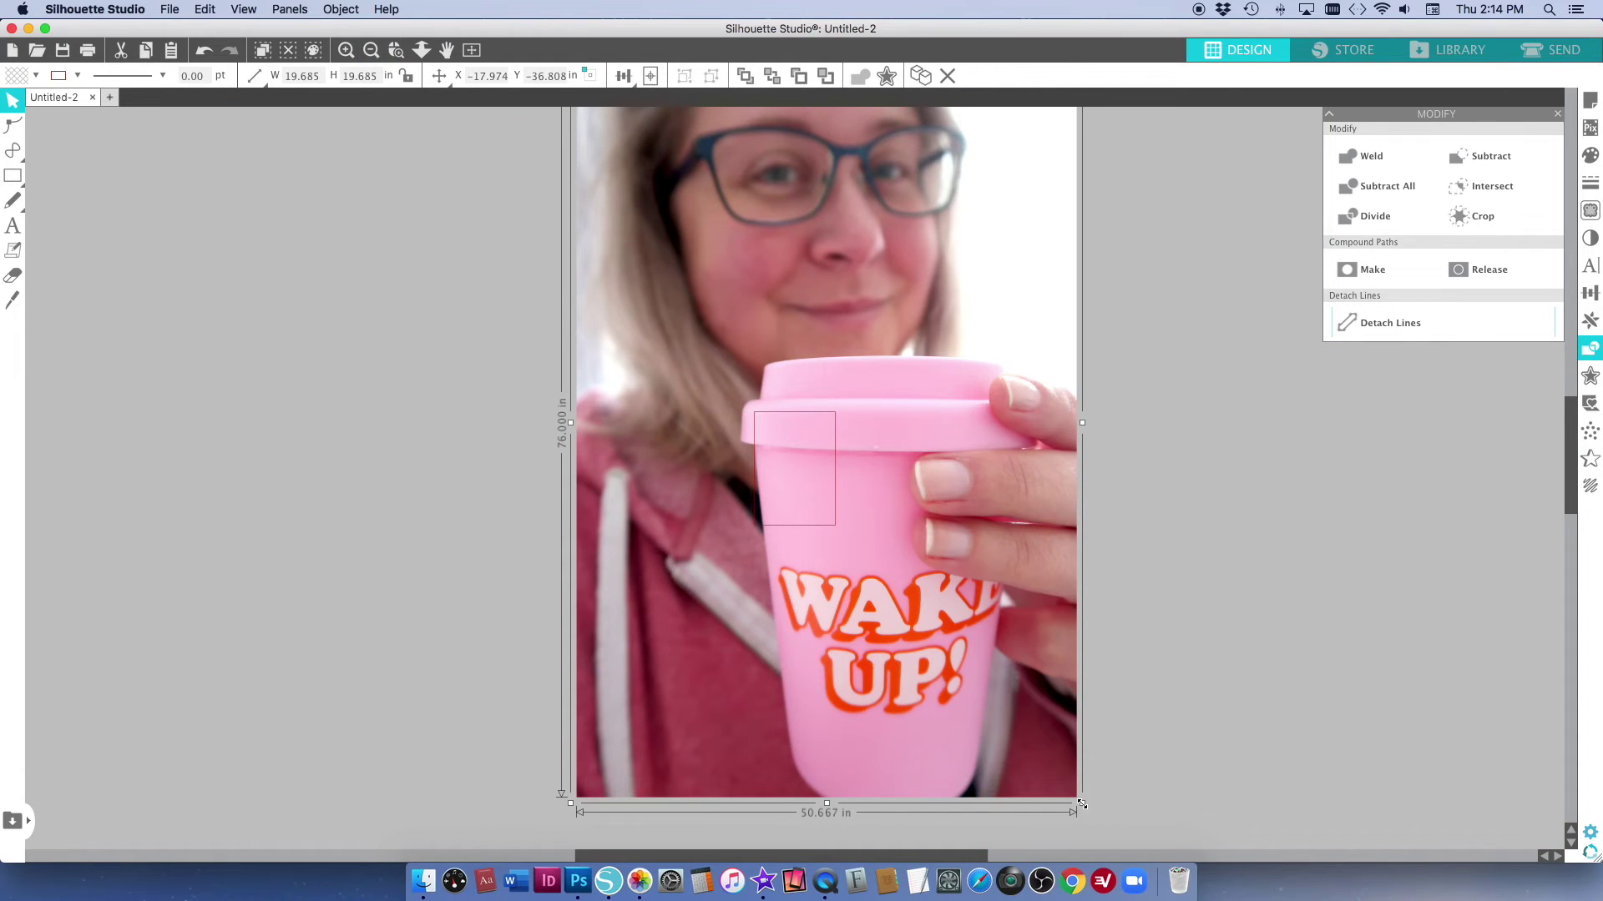
{"action": "left_click_drag", "start_coordinate": [1081, 803], "coordinate": [909, 528]}
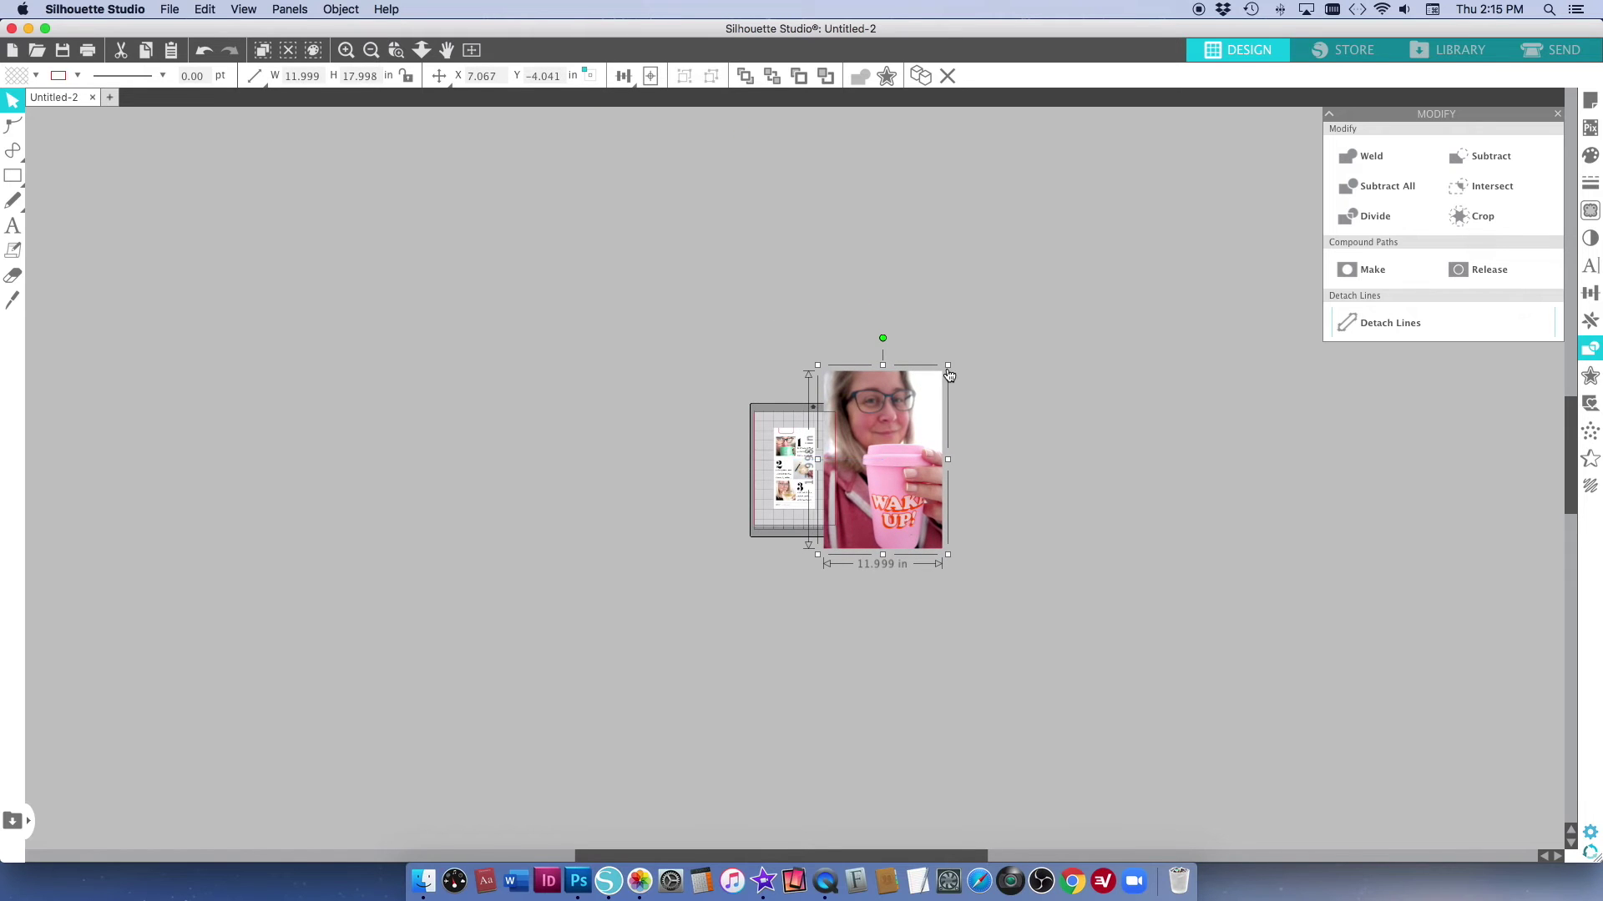
{"action": "left_click_drag", "start_coordinate": [947, 366], "coordinate": [881, 459]}
{"action": "left_click_drag", "start_coordinate": [846, 520], "coordinate": [845, 553]}
{"action": "left_click", "coordinate": [947, 499]}
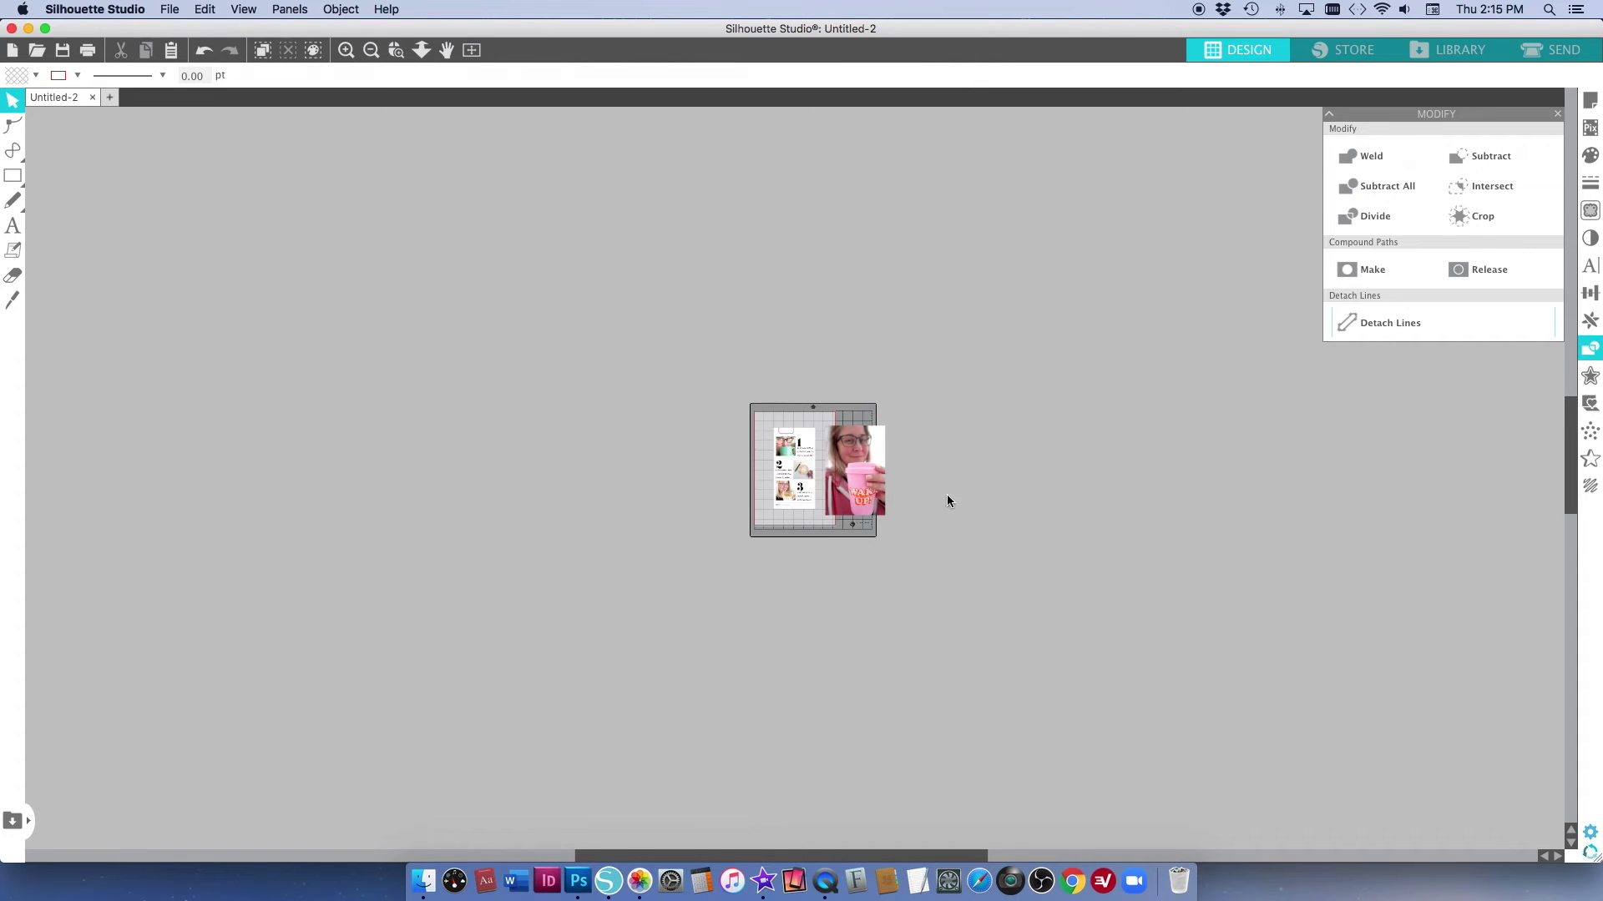
Draw a rectangle beside the cup photo sized 5 x 8.25 in.
{"action": "left_click", "coordinate": [473, 50]}
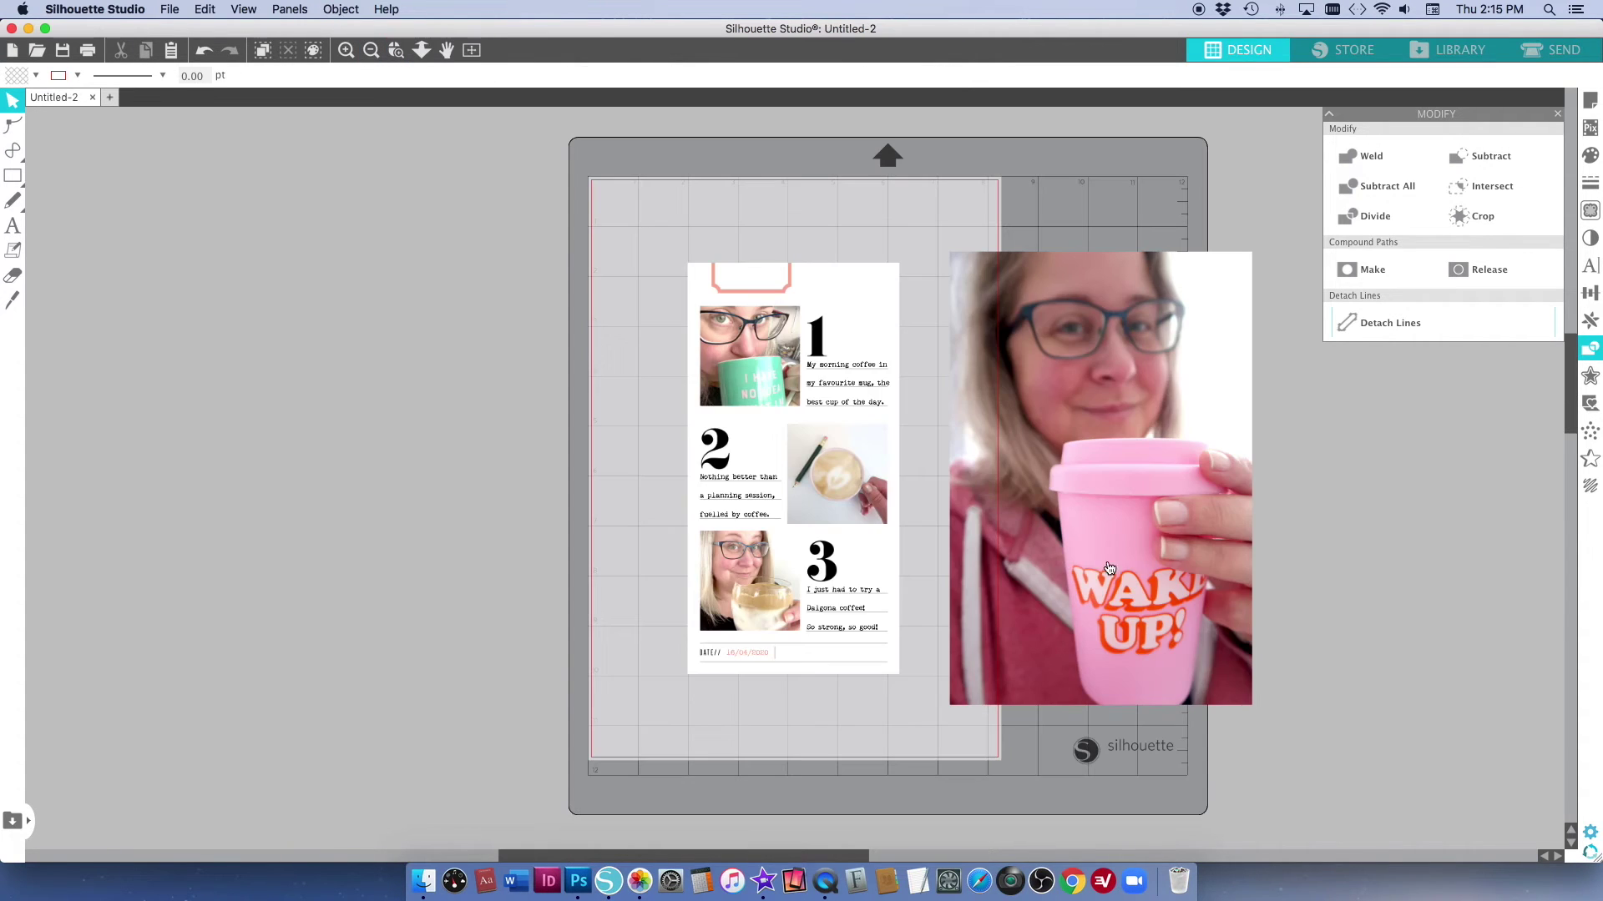
{"action": "key", "text": "space"}
{"action": "left_click_drag", "start_coordinate": [1325, 472], "coordinate": [828, 464]}
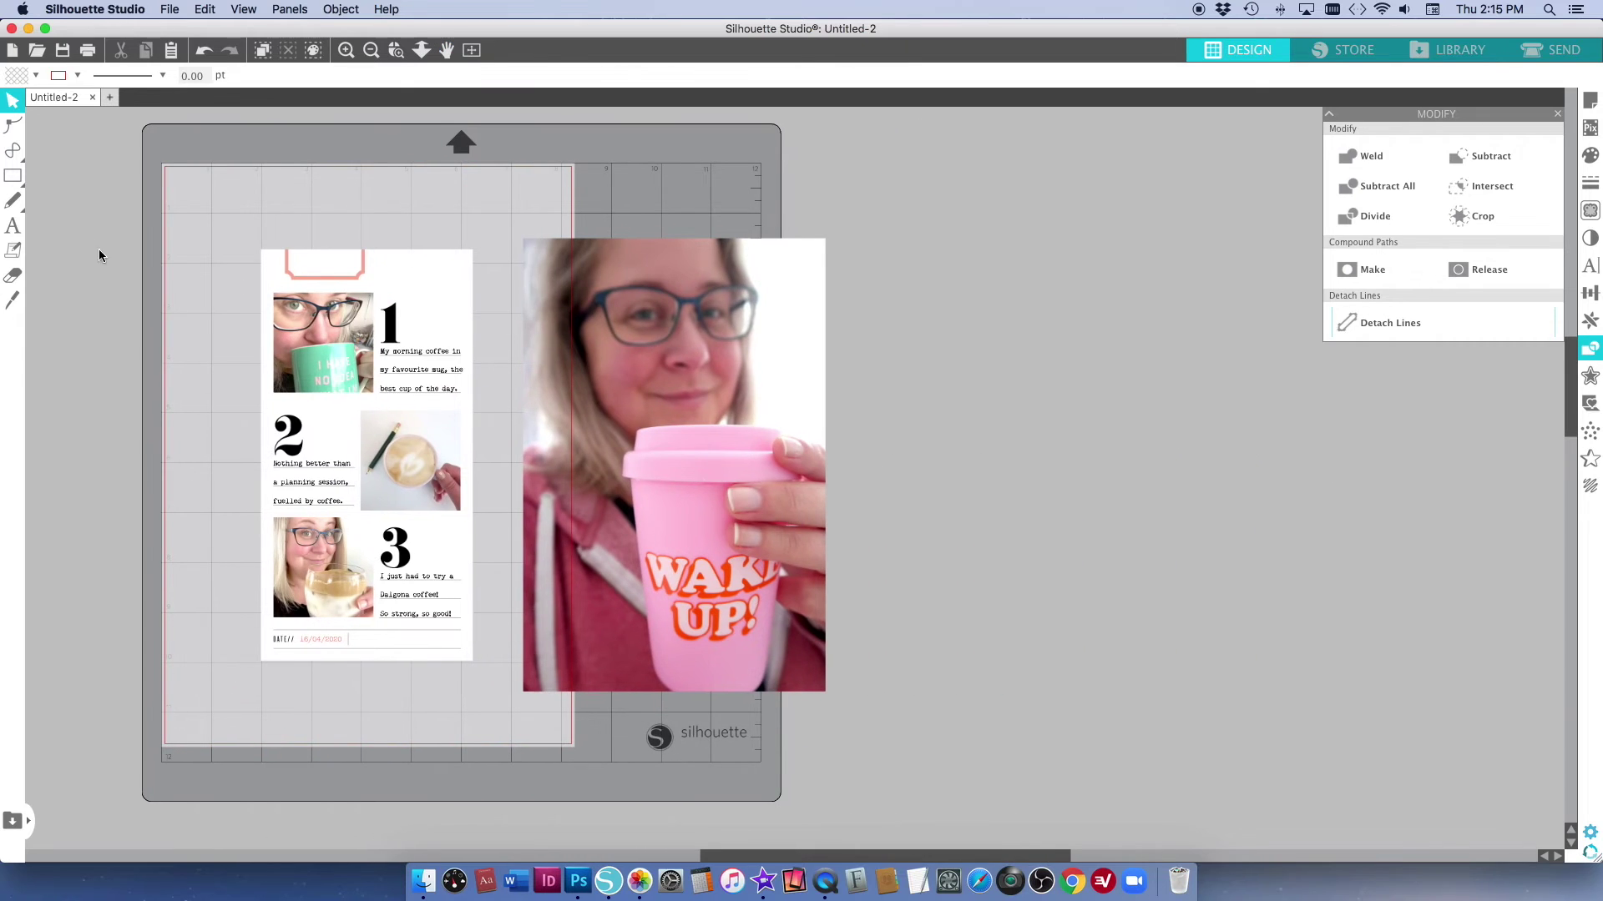
{"action": "left_click", "coordinate": [35, 177]}
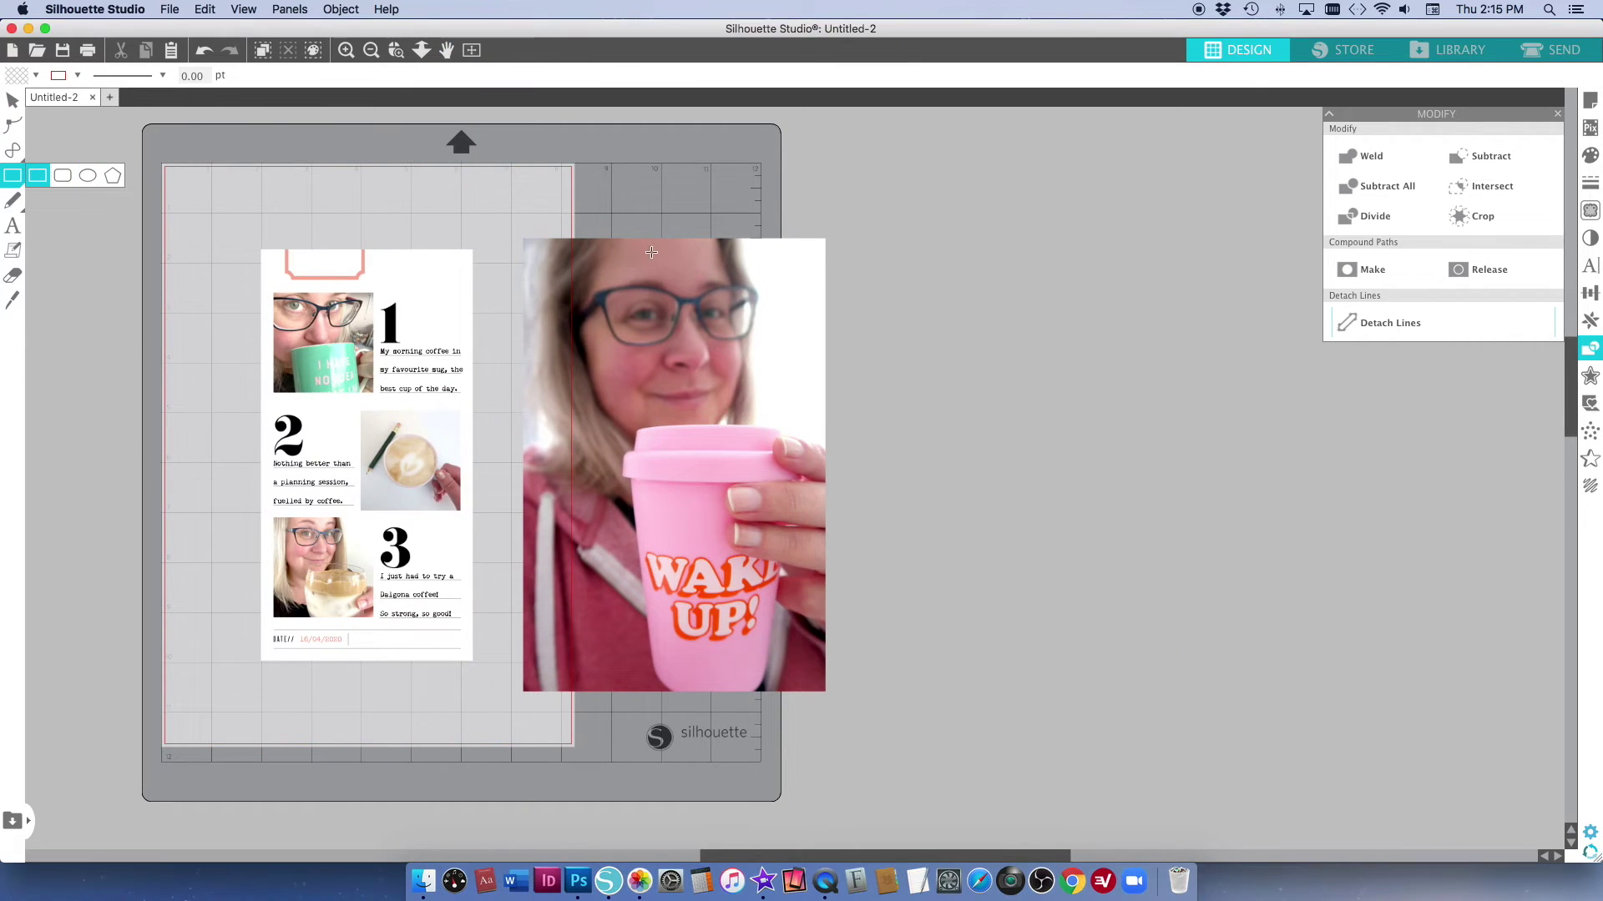
{"action": "left_click_drag", "start_coordinate": [886, 286], "coordinate": [1096, 600]}
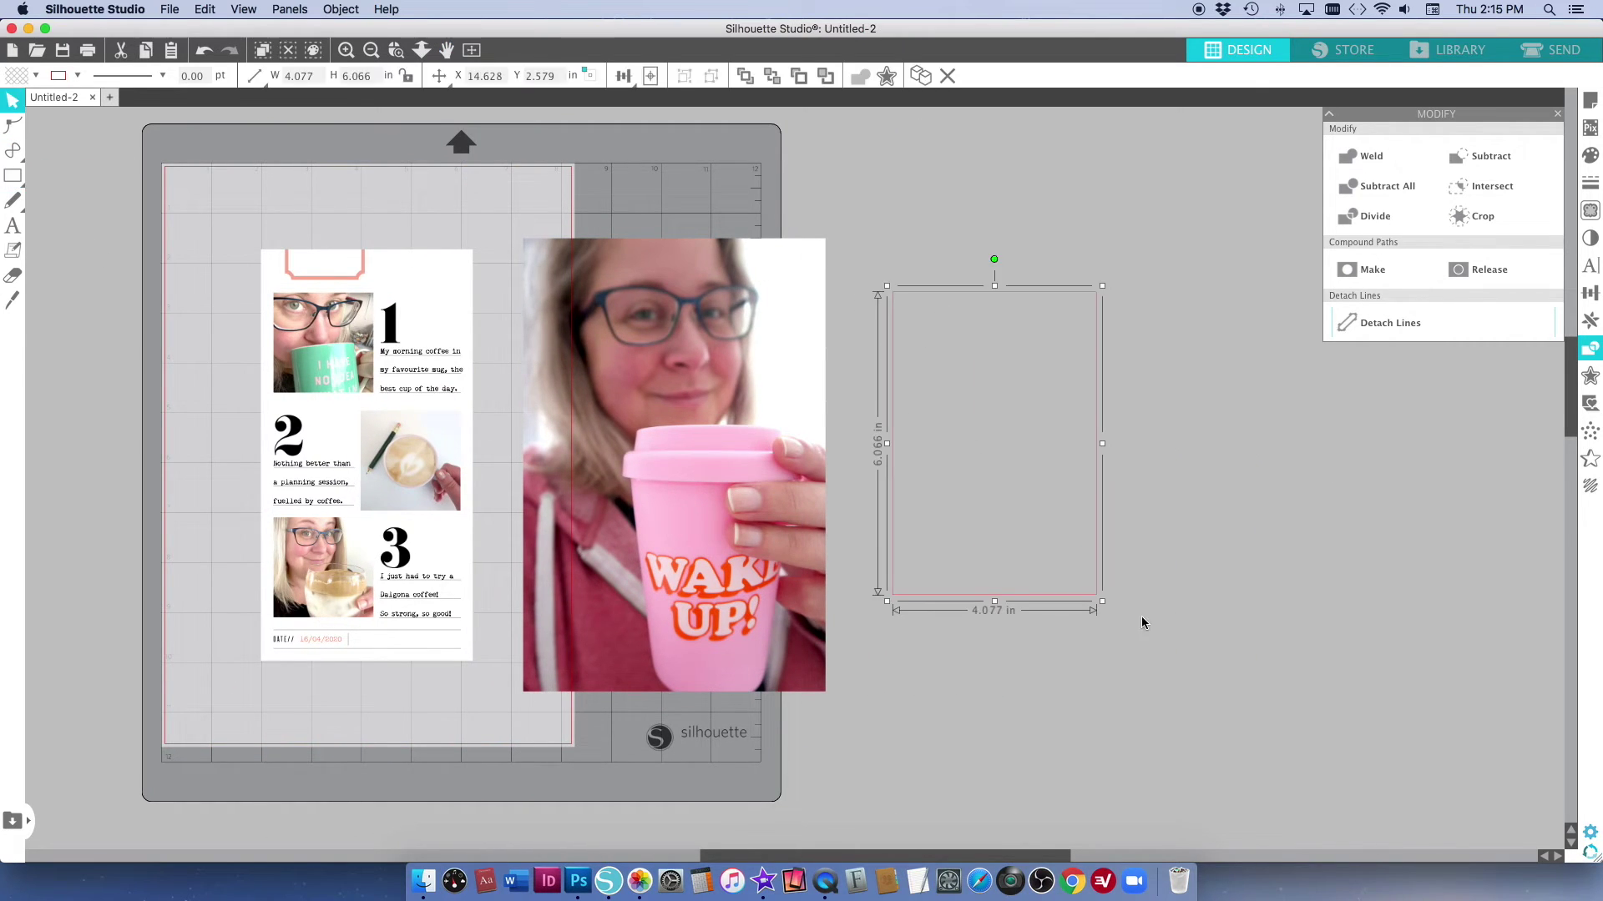
{"action": "double_click", "coordinate": [299, 76]}
{"action": "type", "text": "5"}
{"action": "key", "text": "Return"}
{"action": "double_click", "coordinate": [363, 75]}
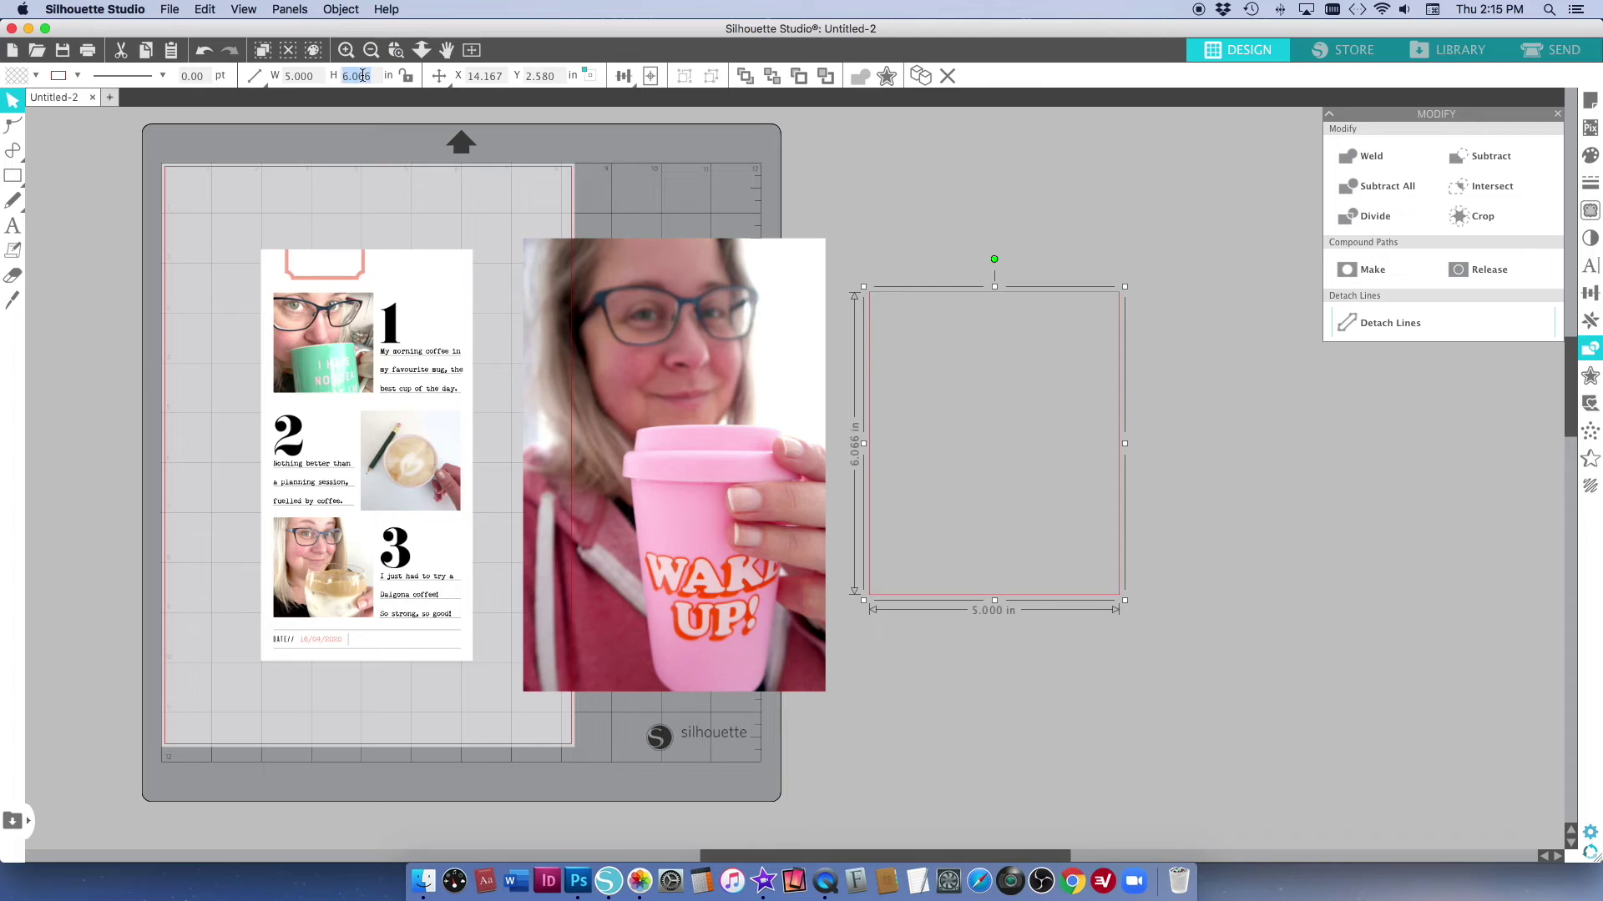
{"action": "type", "text": "8.25"}
{"action": "key", "text": "Return"}
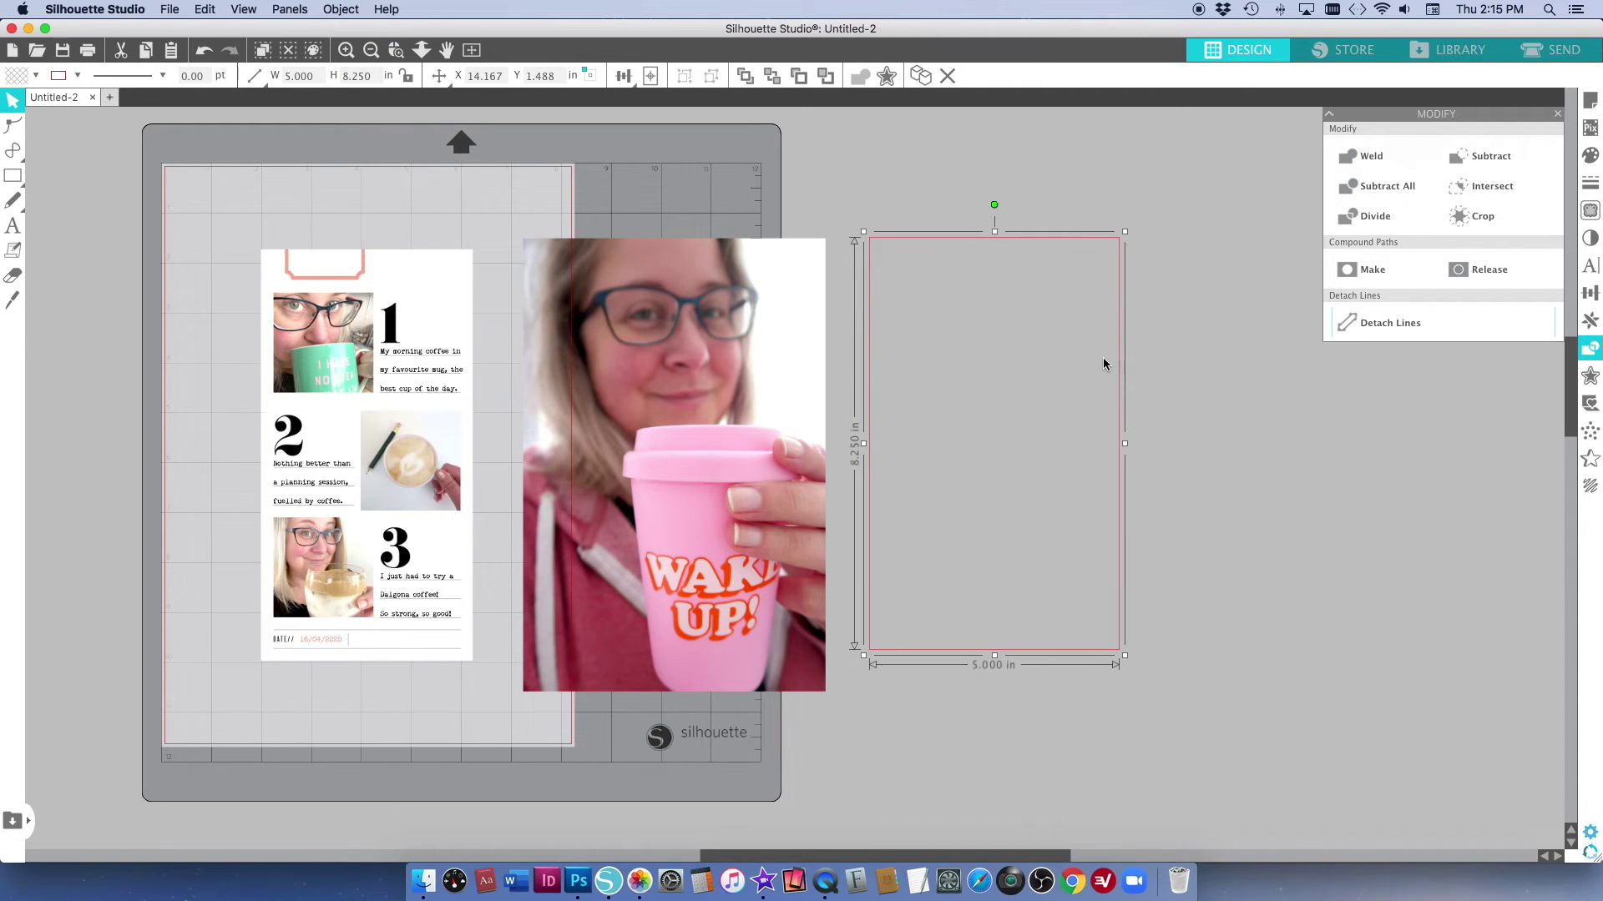
Move the rectangle over the cup photo and resize the photo to fill it.
{"action": "left_click_drag", "start_coordinate": [1103, 319], "coordinate": [820, 322]}
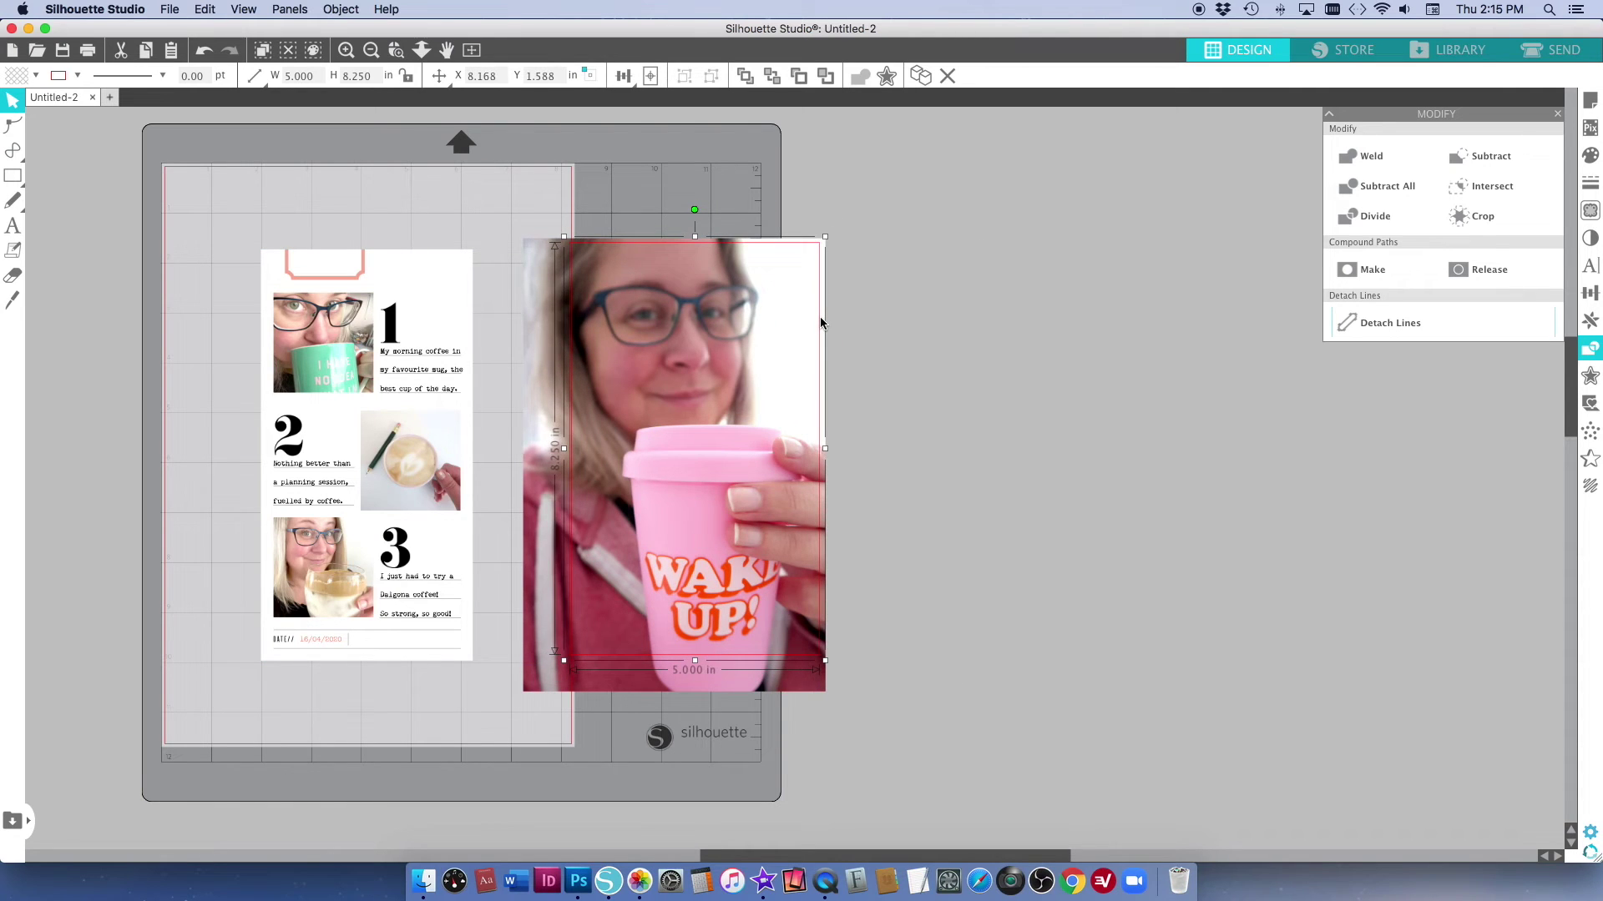
{"action": "left_click", "coordinate": [534, 673]}
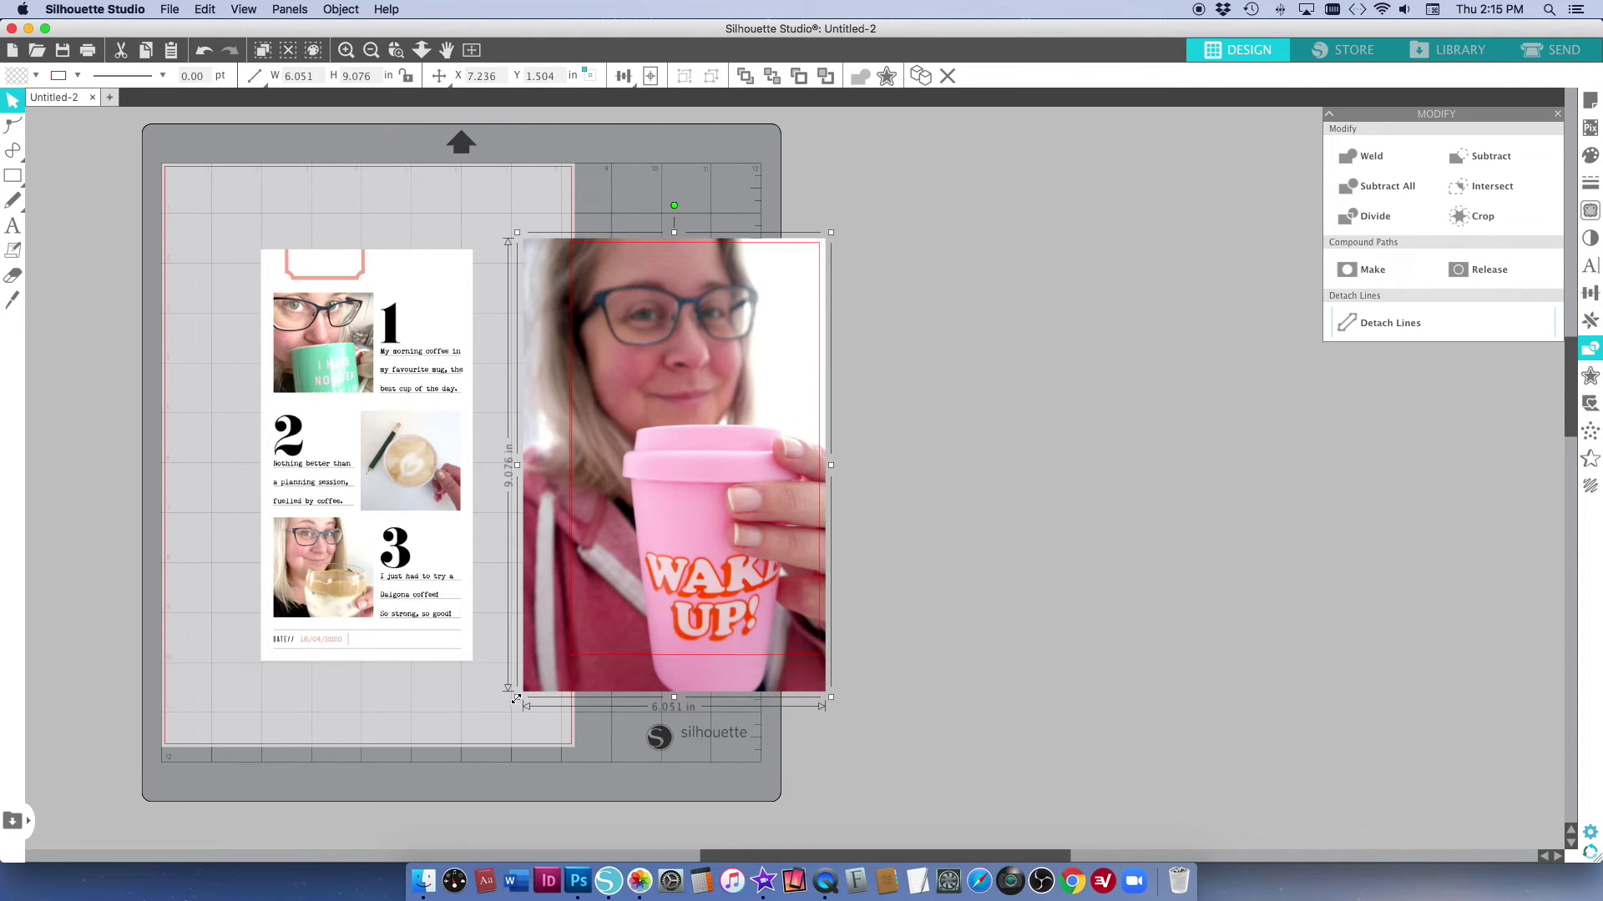
{"action": "left_click_drag", "start_coordinate": [516, 698], "coordinate": [550, 672]}
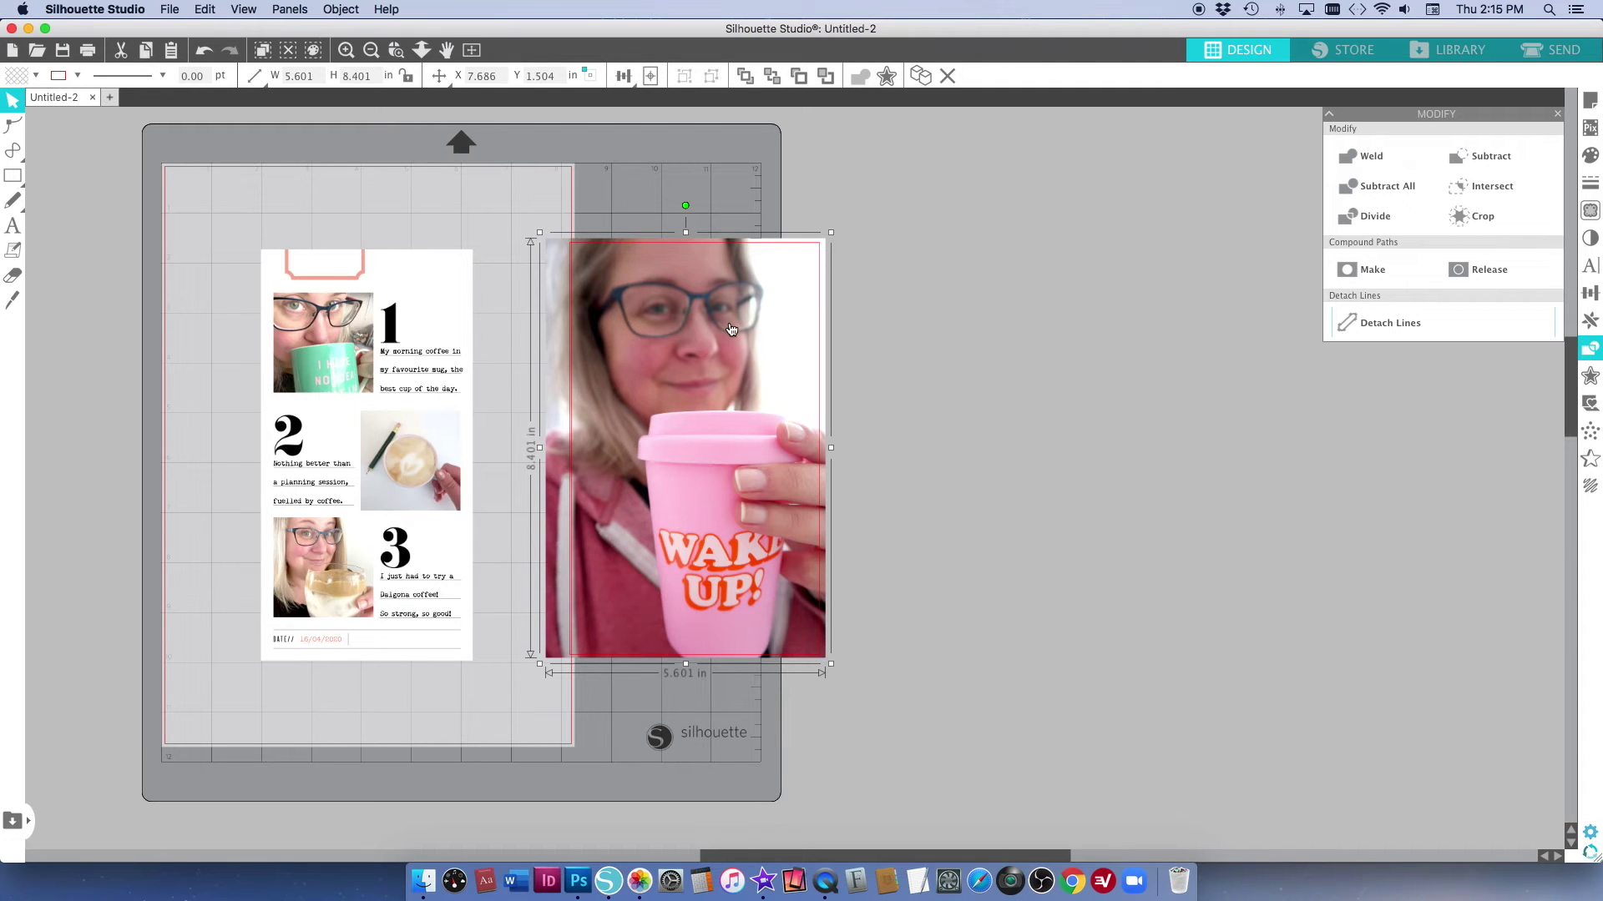
{"action": "key", "text": "Left"}
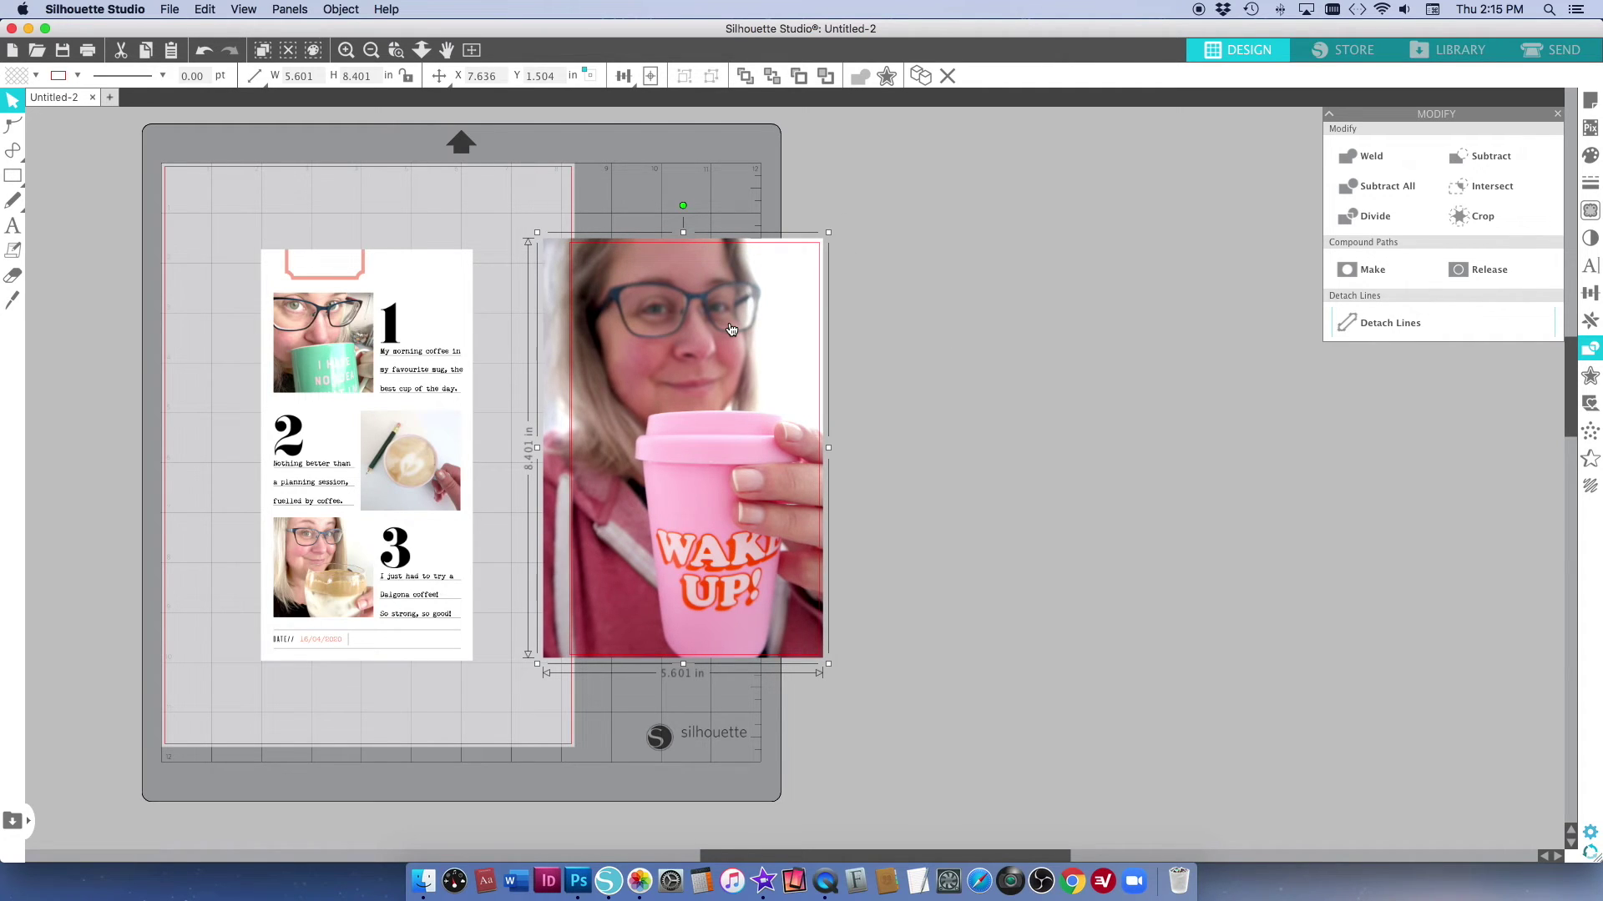
{"action": "key", "text": "Down"}
Crop the cup photo to the 5 x 8.25 in rectangle.
{"action": "left_click", "coordinate": [957, 270]}
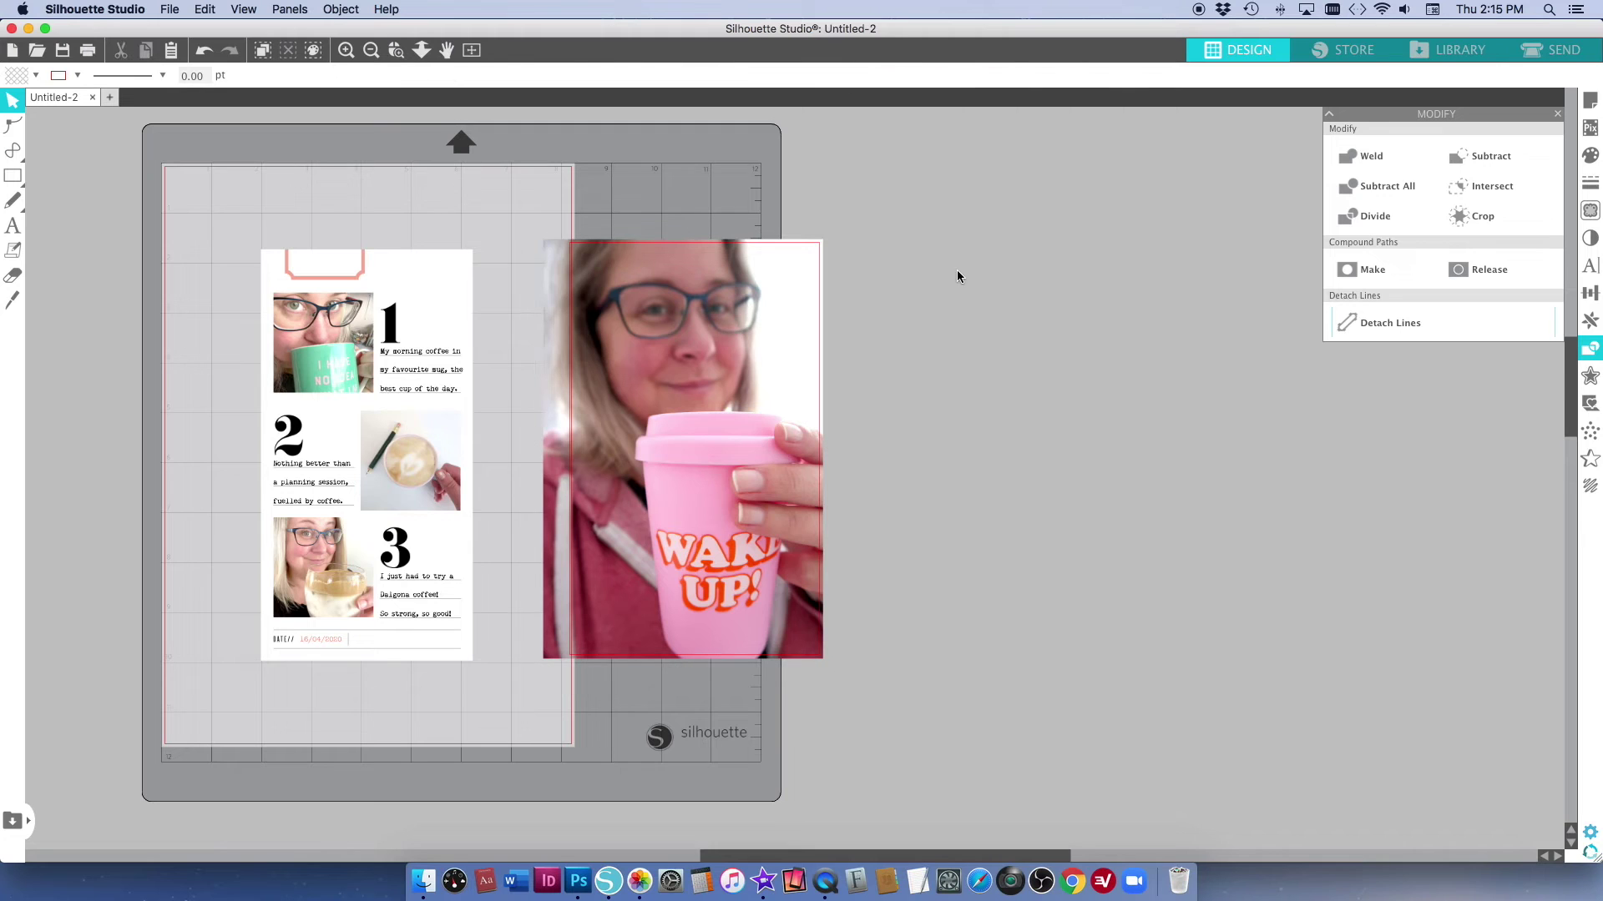
{"action": "left_click_drag", "start_coordinate": [879, 286], "coordinate": [753, 220]}
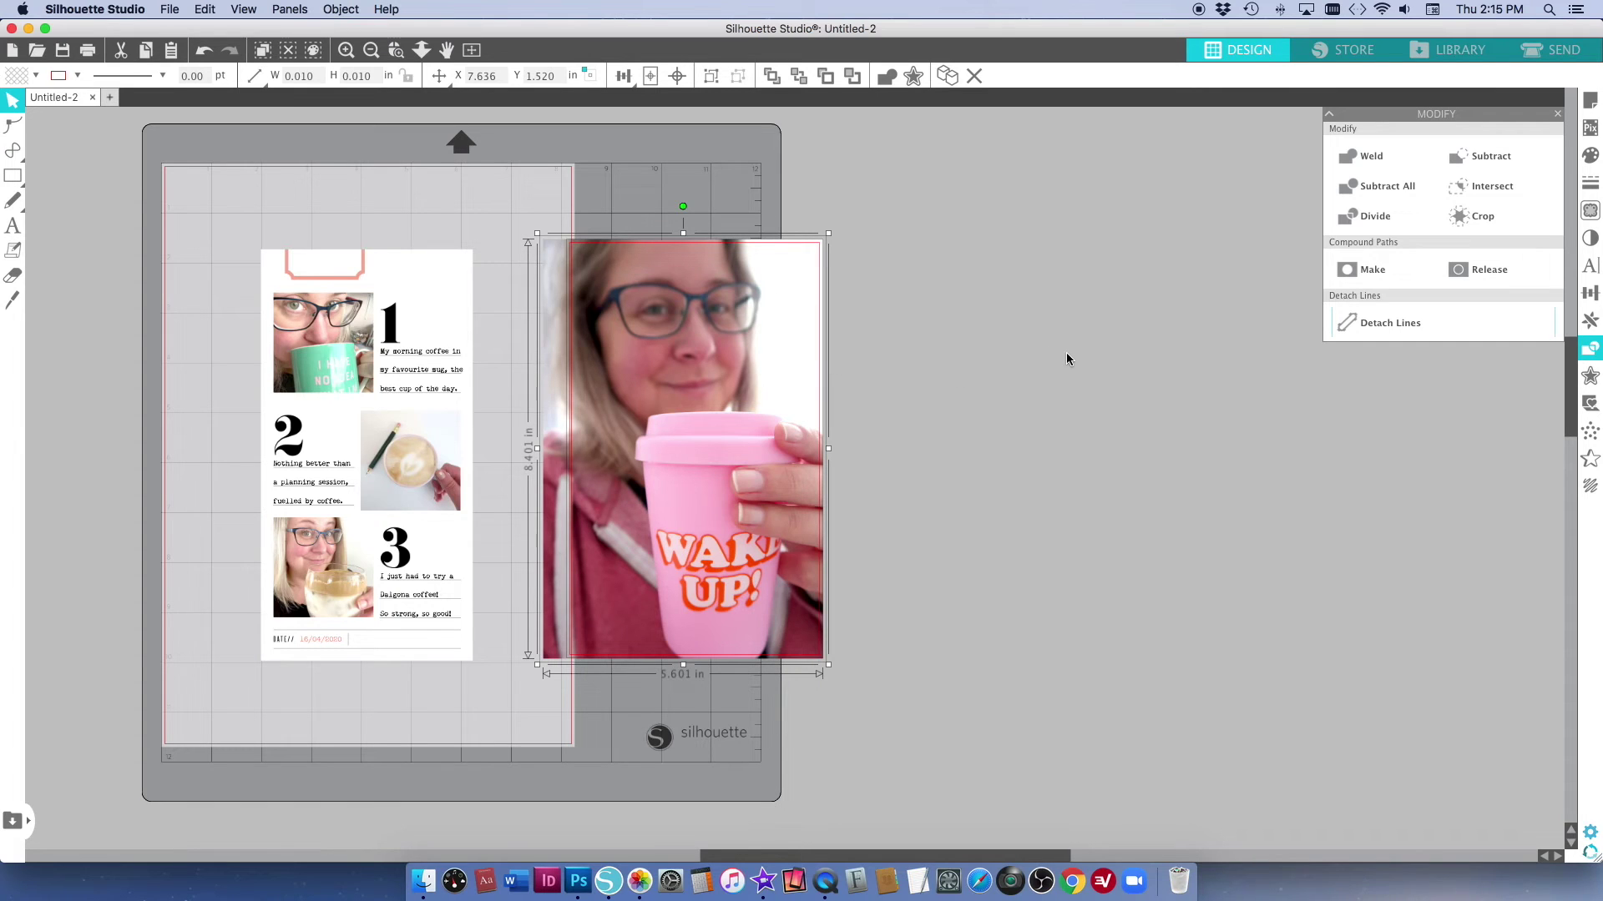
{"action": "left_click", "coordinate": [1469, 219]}
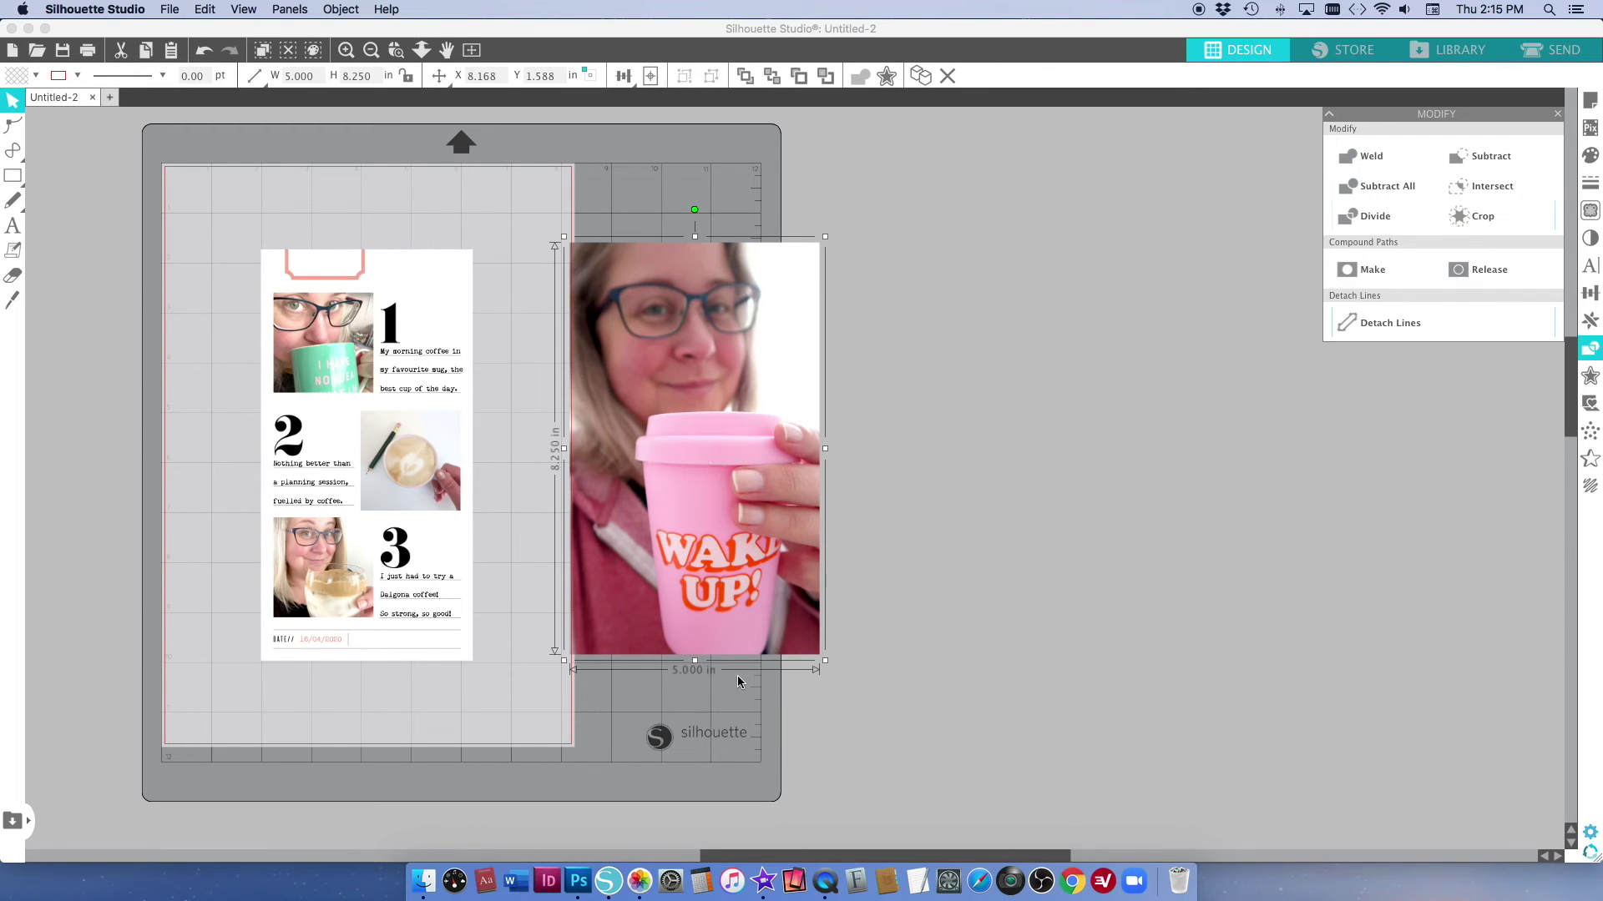
{"action": "left_click", "coordinate": [936, 400]}
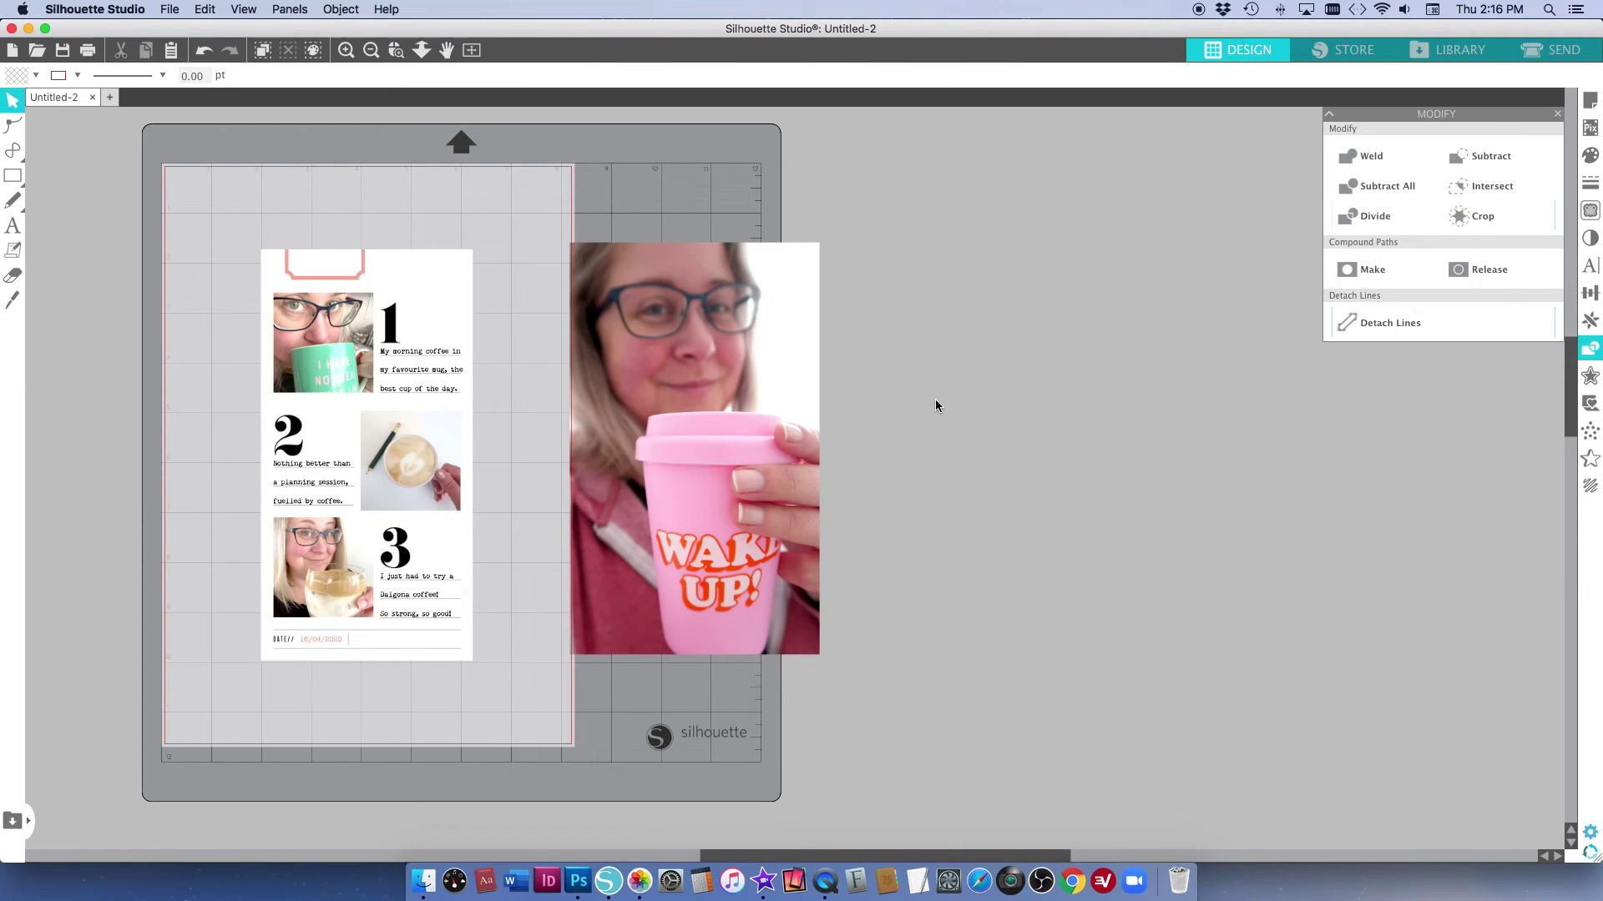
Move the mug, latte and Dalgona square photos off the card to the right.
{"action": "left_click", "coordinate": [323, 356]}
{"action": "left_click", "coordinate": [401, 475], "text": "shift"}
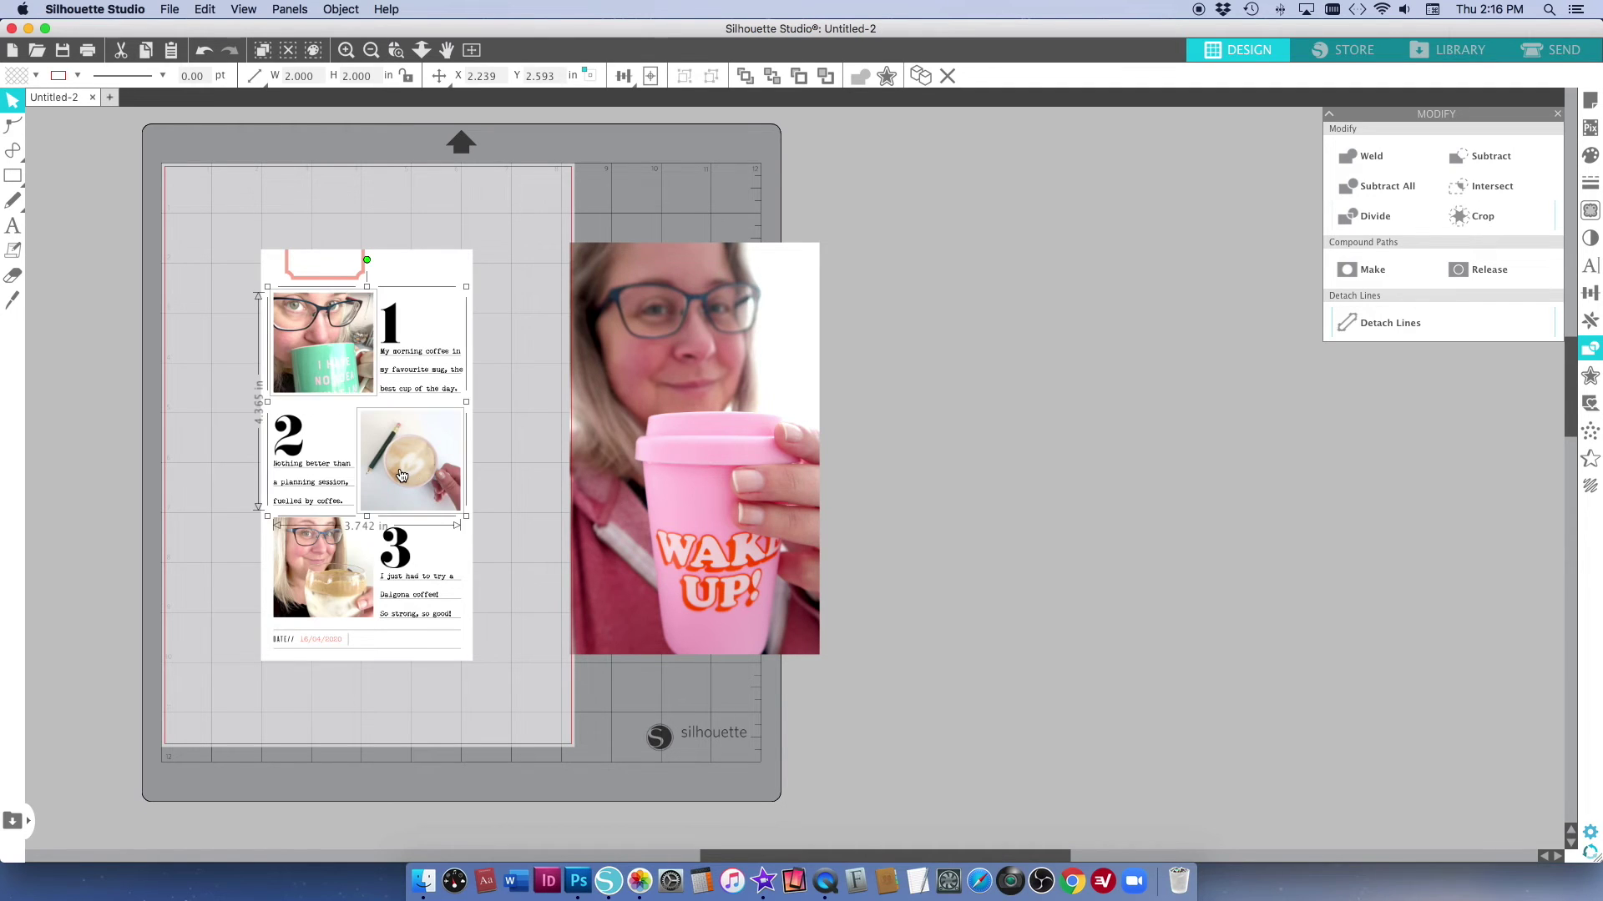
{"action": "left_click", "coordinate": [334, 558], "text": "shift"}
{"action": "left_click_drag", "start_coordinate": [315, 564], "coordinate": [1034, 561]}
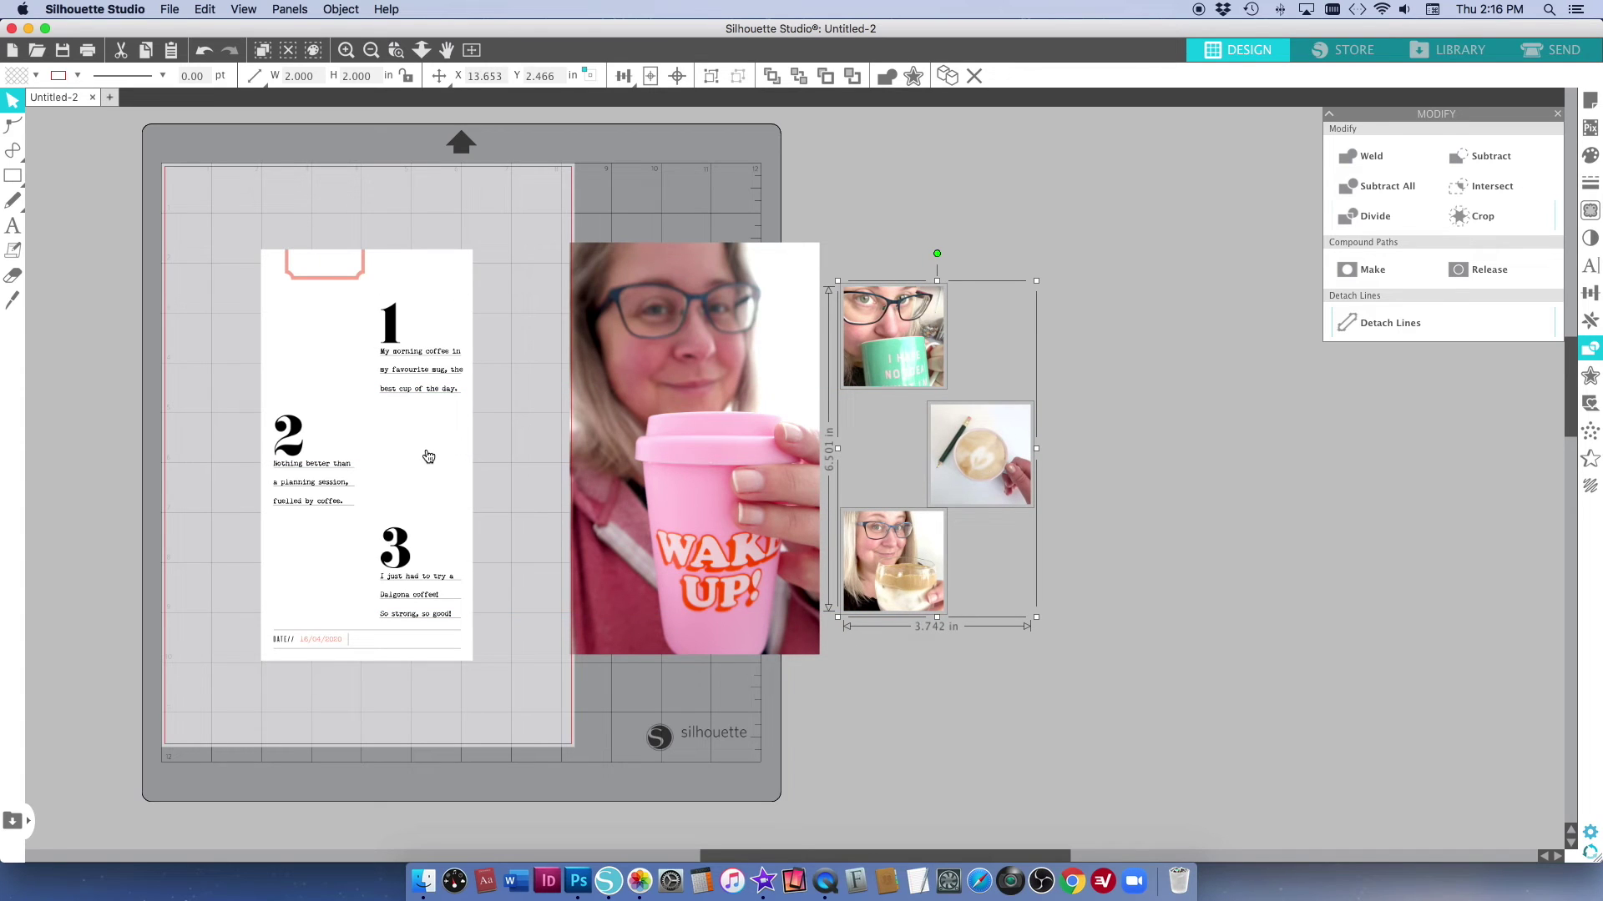